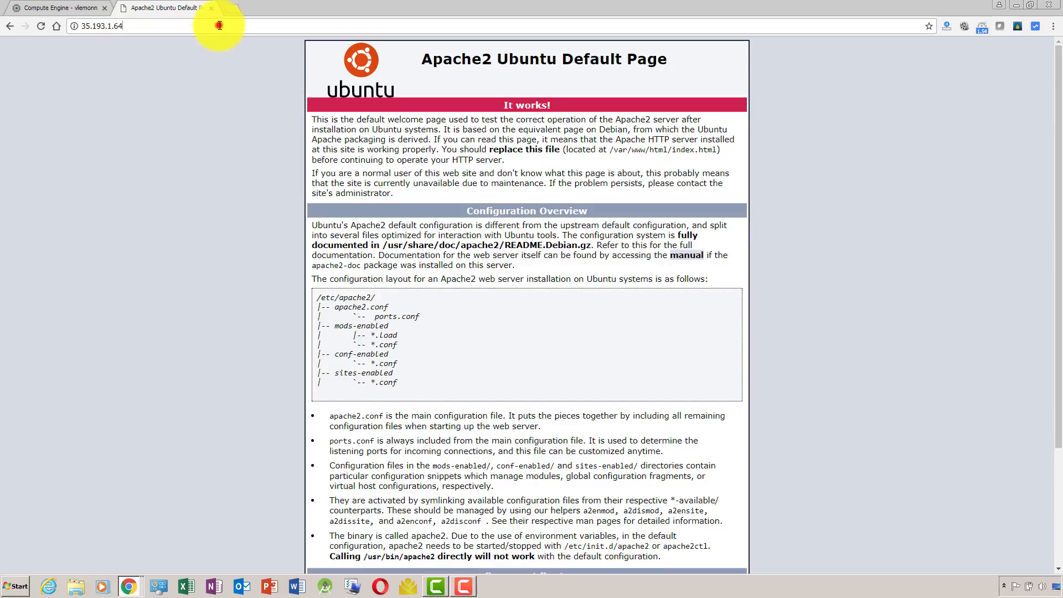
{"action": "left_click", "coordinate": [219, 25]}
{"action": "key", "text": "alt+Tab"}
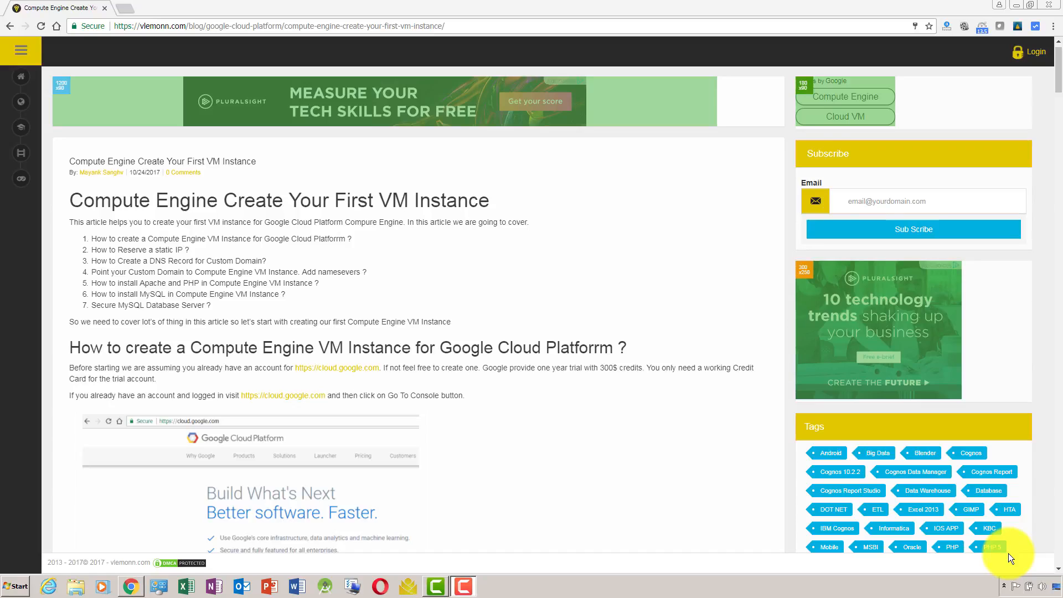
Open the article's cloud.google.com link in a separate tab and show the Google Cloud Platform home page.
{"action": "right_click", "coordinate": [357, 374]}
{"action": "left_click", "coordinate": [334, 371]}
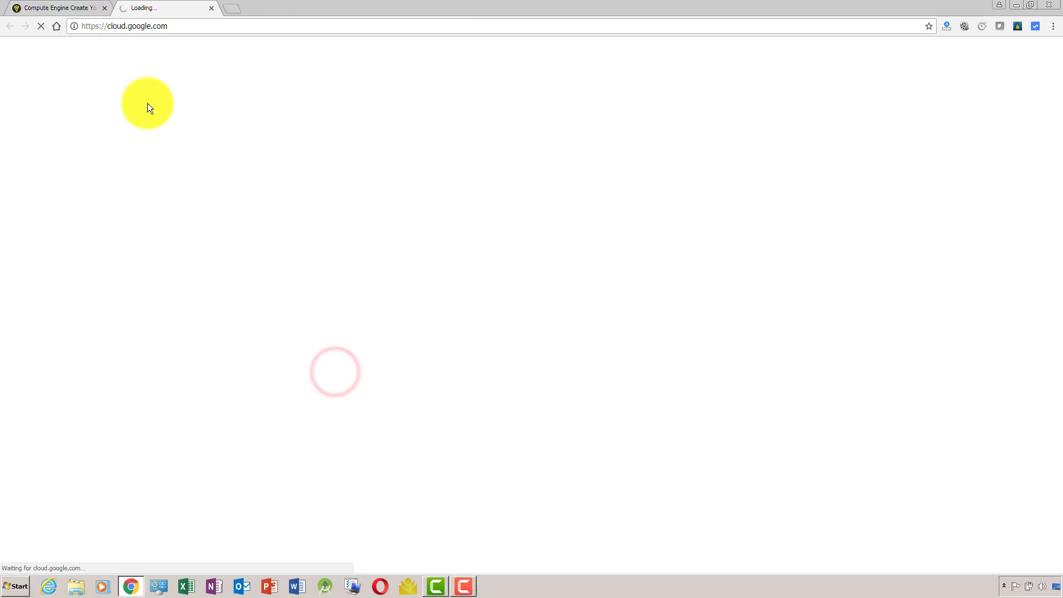
{"action": "left_click", "coordinate": [66, 4]}
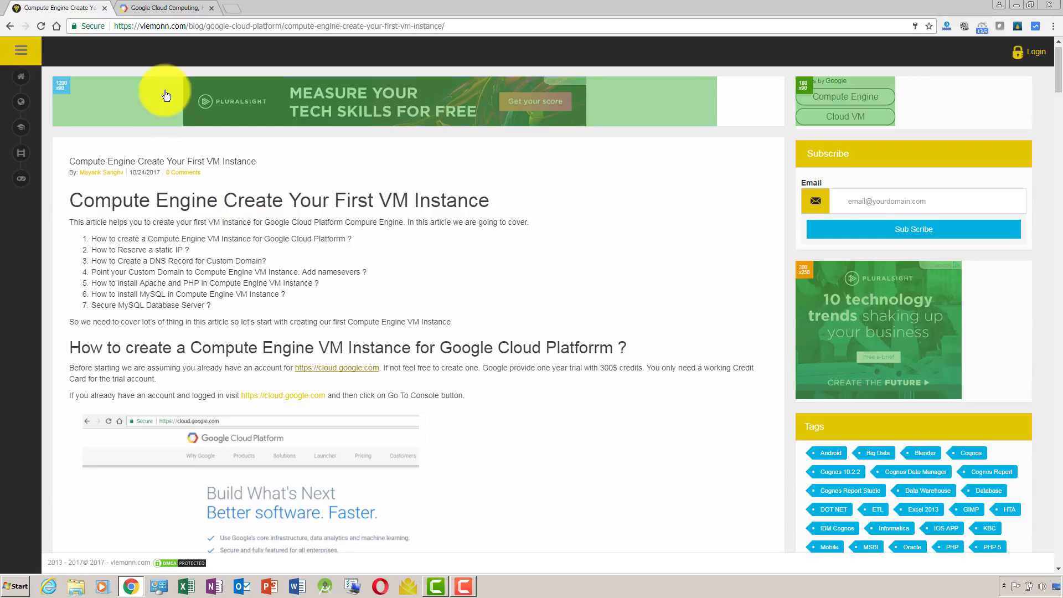
{"action": "left_click", "coordinate": [148, 4]}
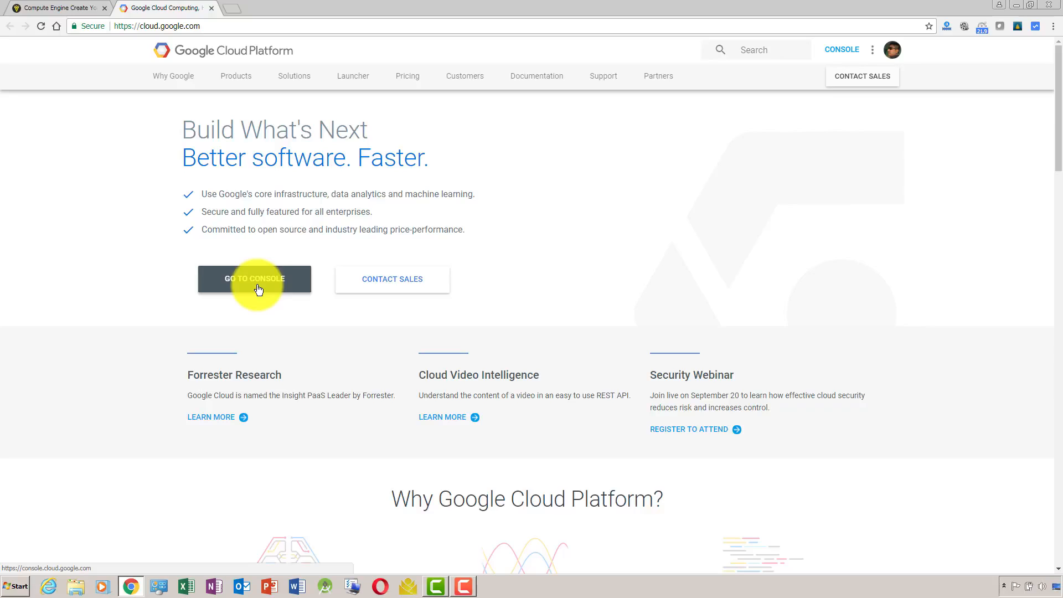
{"action": "key", "text": "ctrl+shift+n"}
{"action": "key", "text": "alt+Tab"}
{"action": "left_click", "coordinate": [307, 27]}
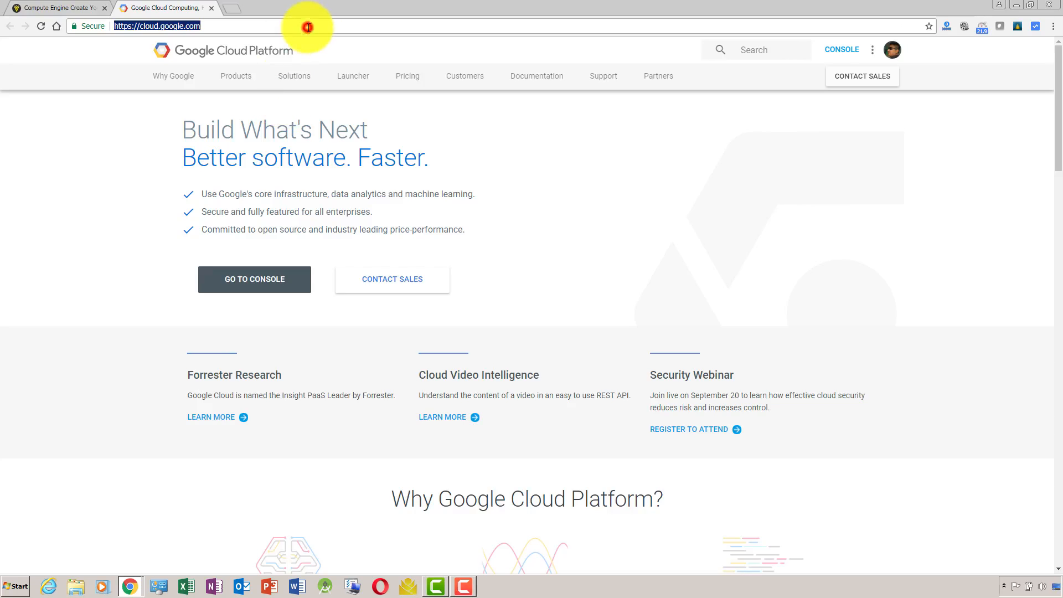
{"action": "key", "text": "ctrl+x"}
{"action": "key", "text": "alt+Tab"}
{"action": "key", "text": "ctrl+v"}
{"action": "key", "text": "Return"}
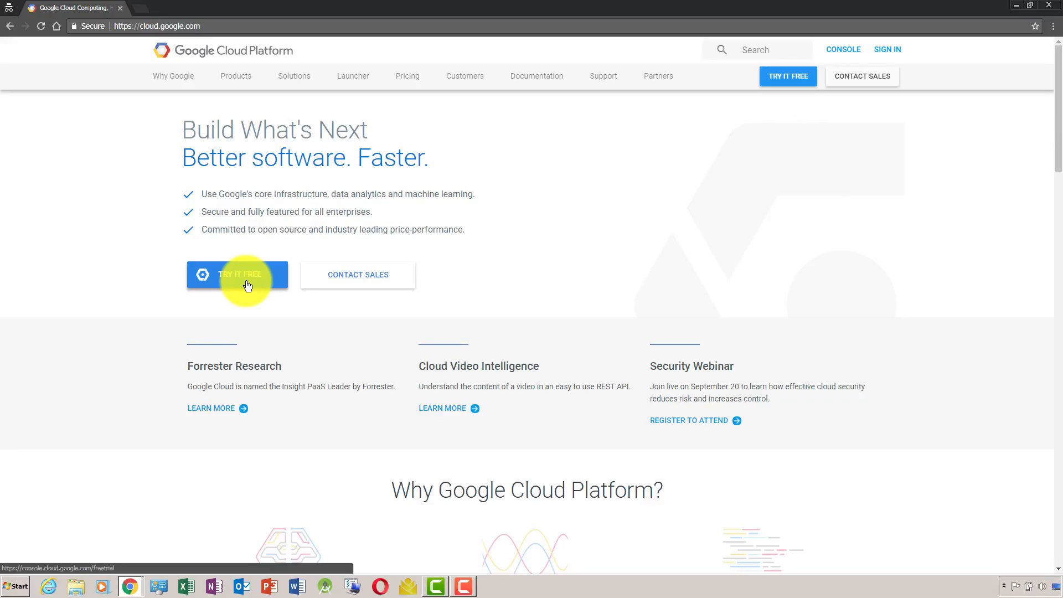
Go to the Google Cloud console from the signed-in home page and check the article's VM instance instructions.
{"action": "key", "text": "alt+Tab"}
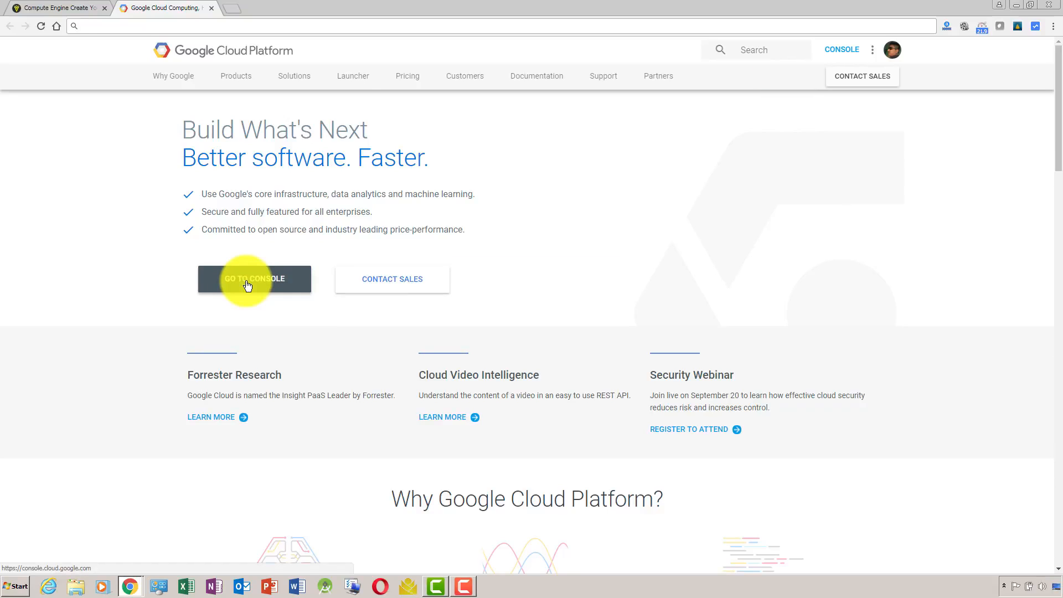
{"action": "left_click", "coordinate": [258, 287]}
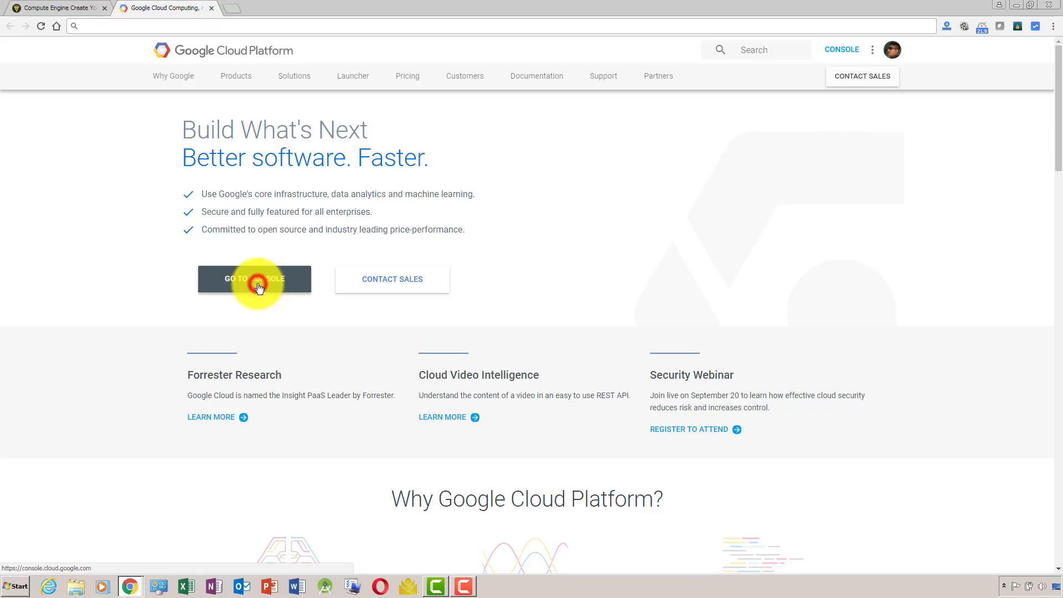
{"action": "left_click", "coordinate": [55, 8]}
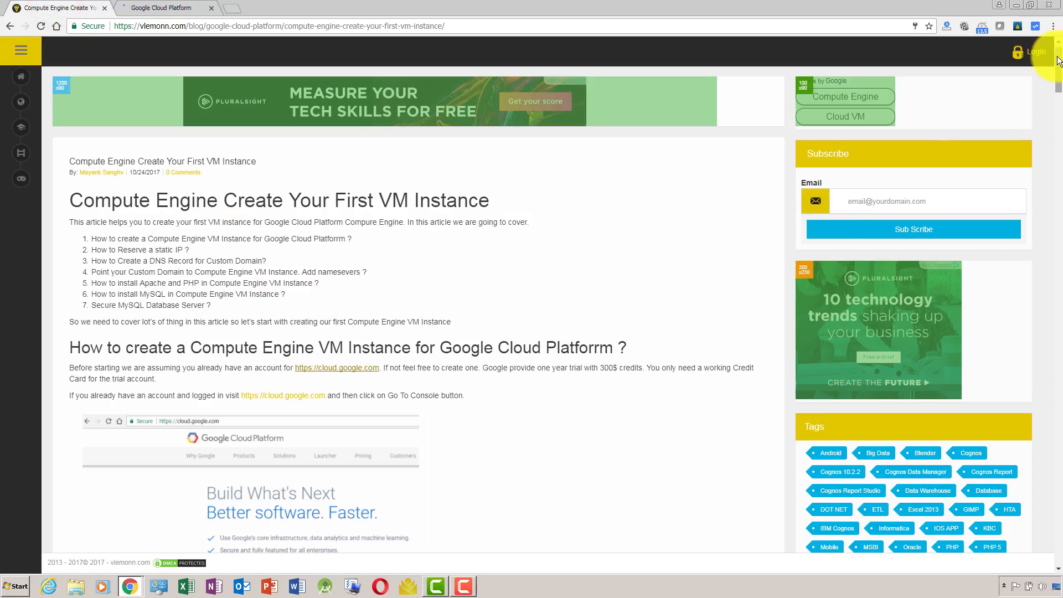
{"action": "left_click_drag", "start_coordinate": [1056, 57], "coordinate": [1061, 123]}
{"action": "key", "text": "alt+Tab"}
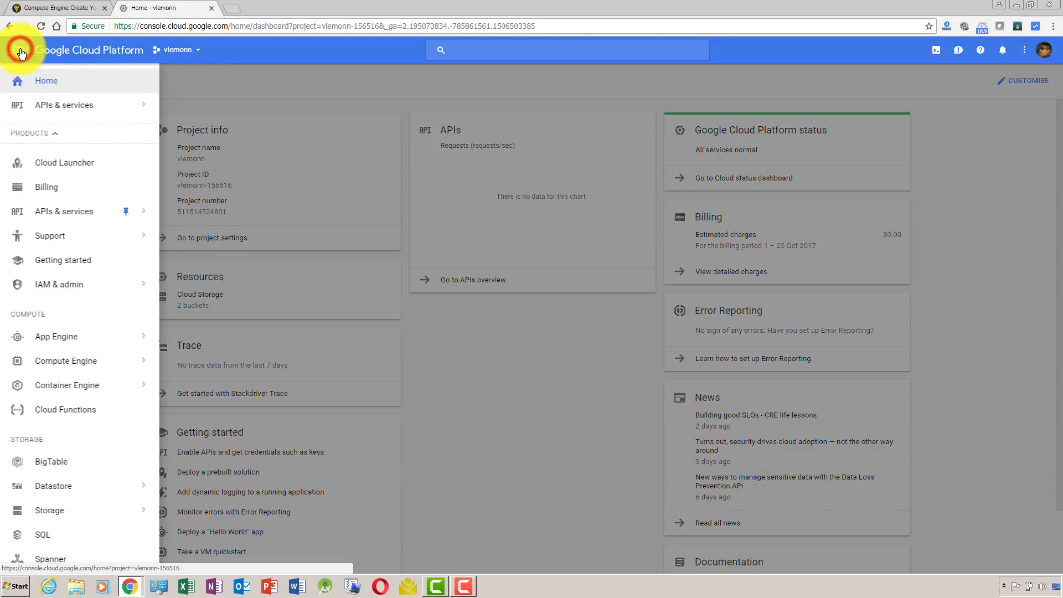
Open the VM instances page of Compute Engine in the Google Cloud console.
{"action": "left_click", "coordinate": [21, 50]}
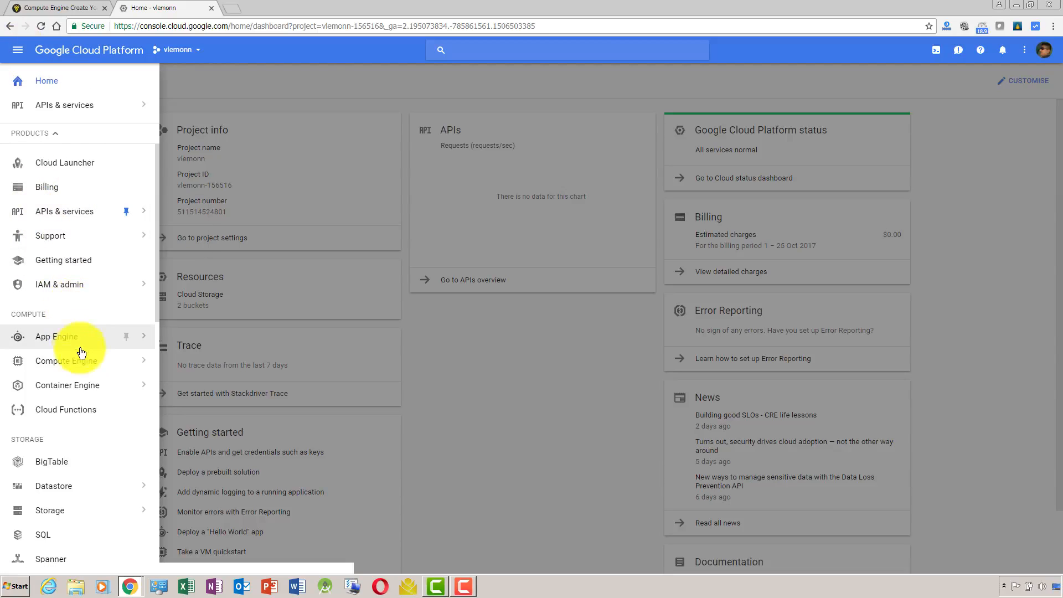
{"action": "mouse_move", "coordinate": [86, 361]}
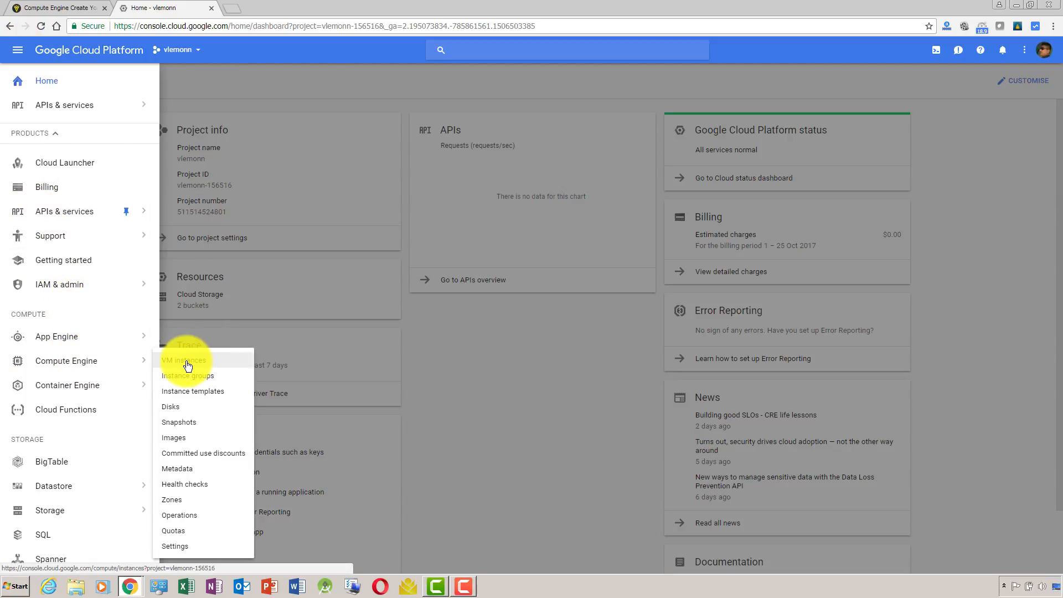
{"action": "left_click", "coordinate": [169, 365]}
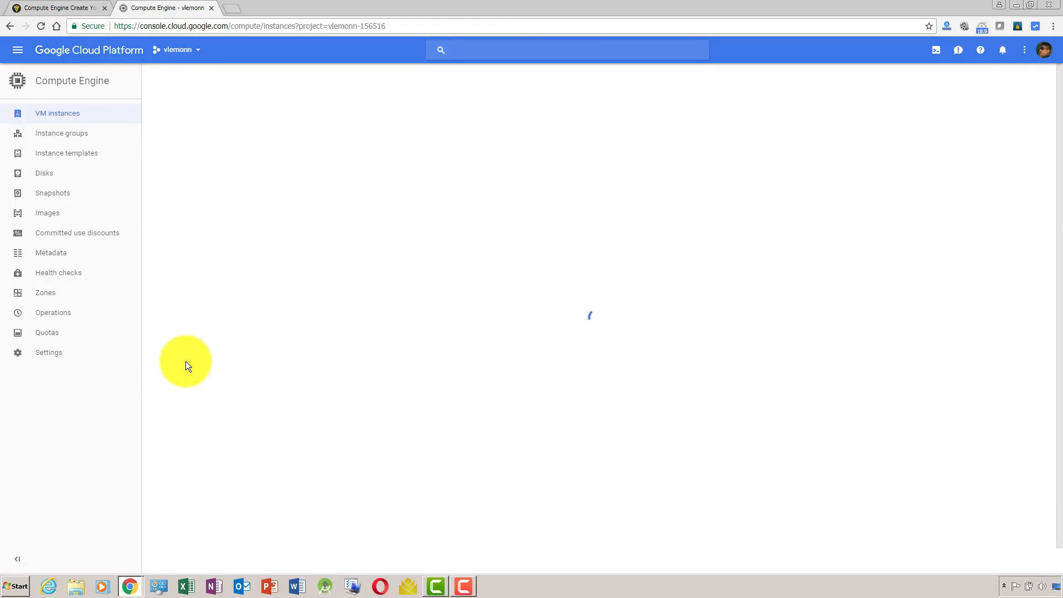
Duplicate the Compute Engine VM instances tab and switch to the duplicate.
{"action": "right_click", "coordinate": [148, 2]}
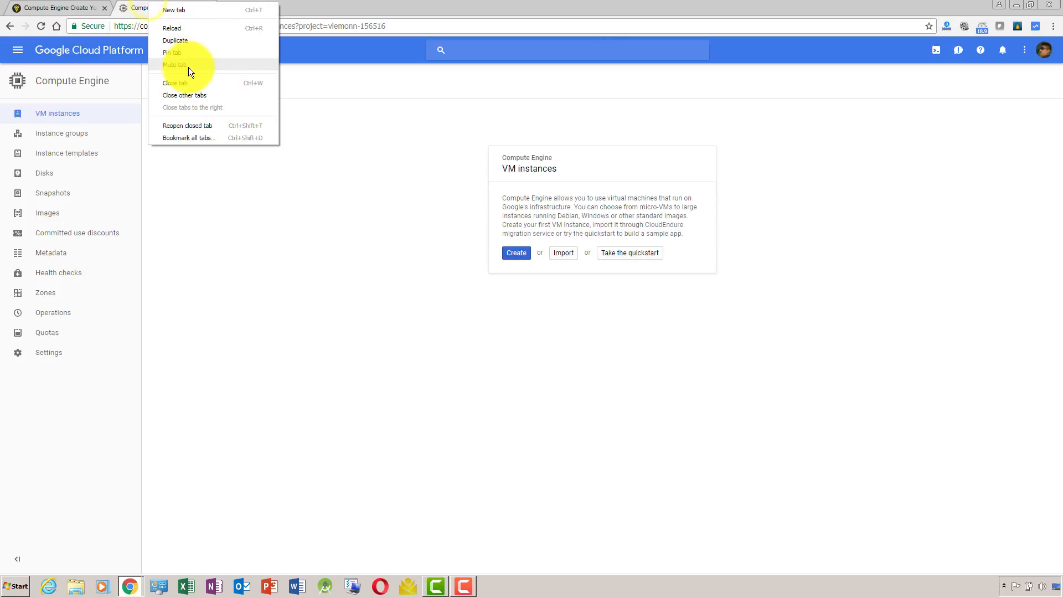
{"action": "left_click", "coordinate": [187, 43]}
{"action": "left_click", "coordinate": [148, 5]}
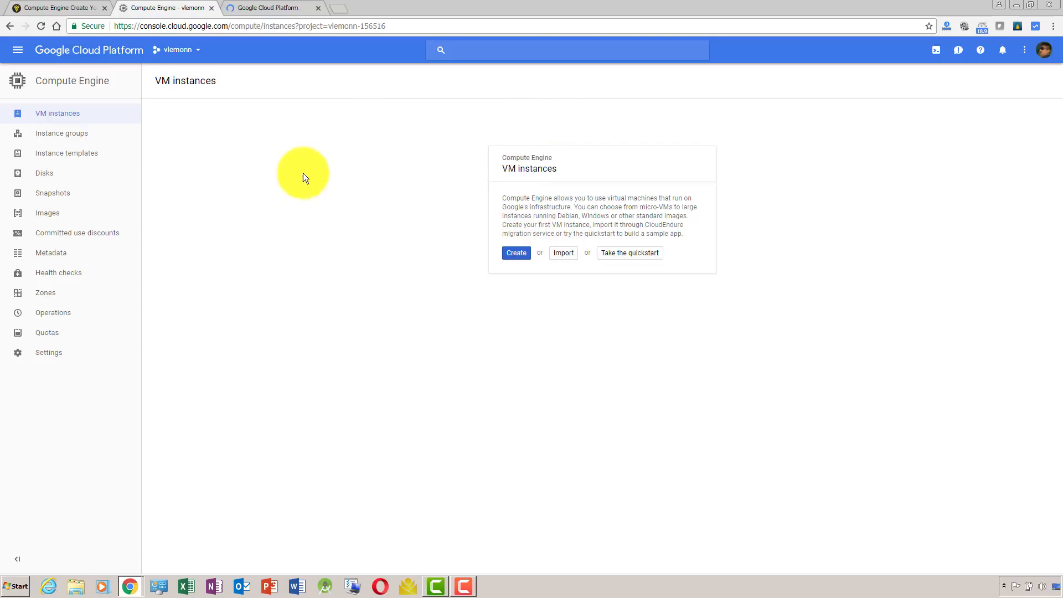
{"action": "left_click_drag", "start_coordinate": [428, 251], "coordinate": [416, 213]}
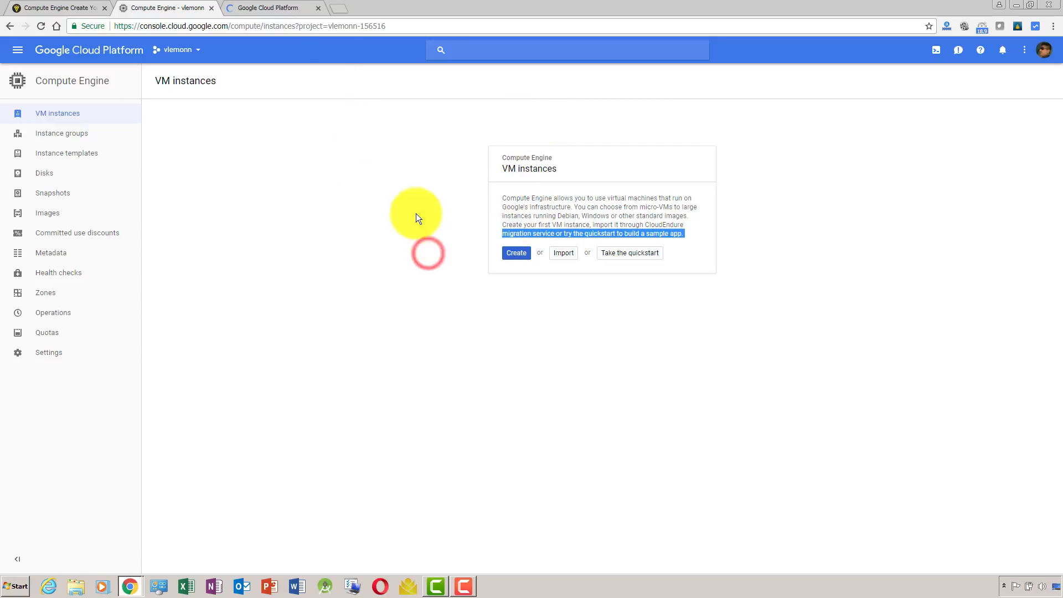
{"action": "left_click", "coordinate": [279, 7]}
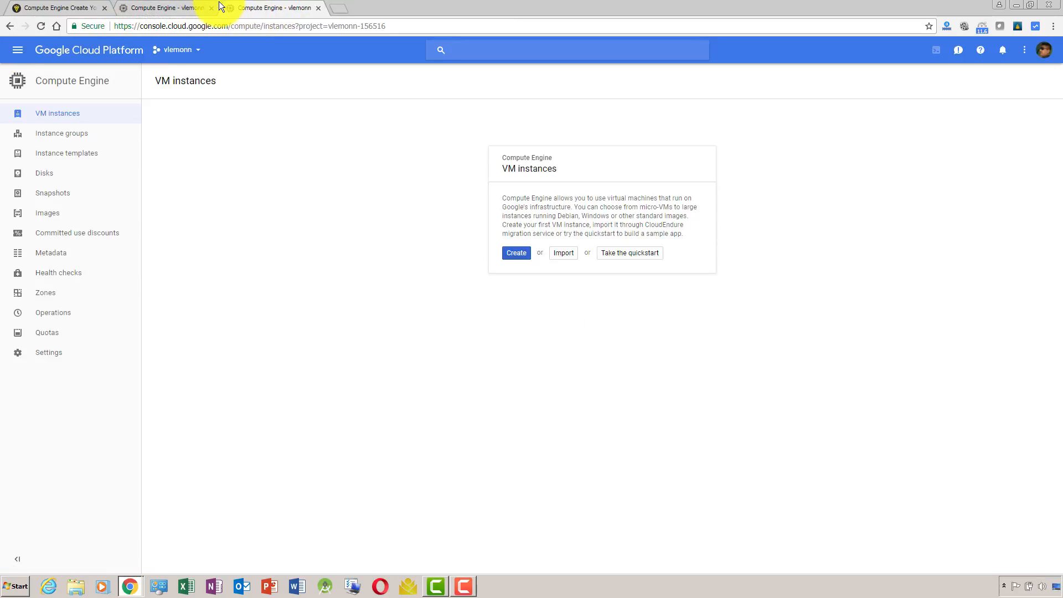
Review the article's topic list, highlighting the item on pointing a custom domain to the VM and adding name servers.
{"action": "left_click", "coordinate": [55, 8]}
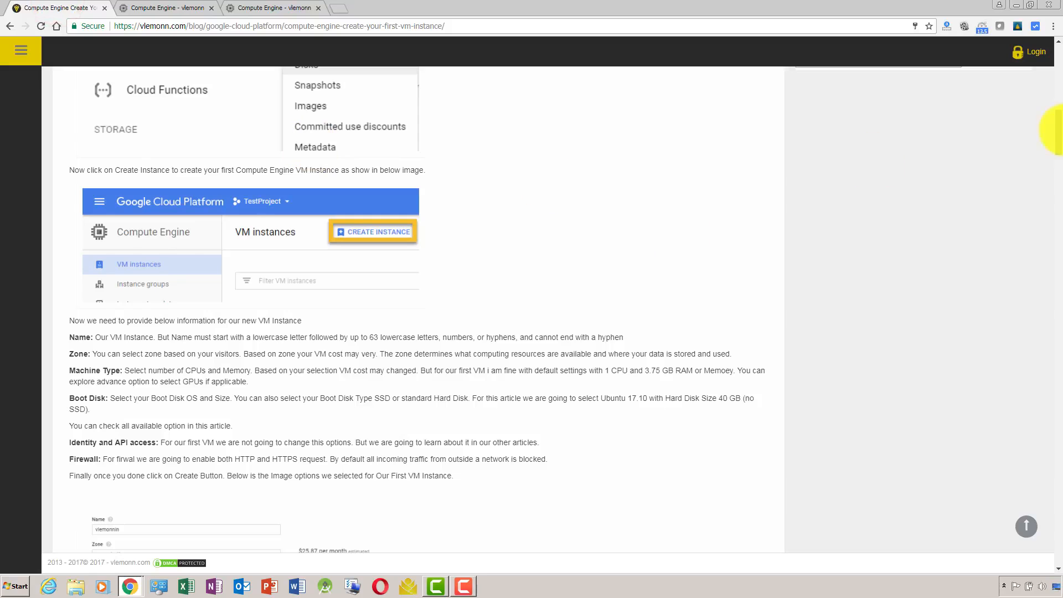
{"action": "left_click_drag", "start_coordinate": [1057, 130], "coordinate": [1056, 67]}
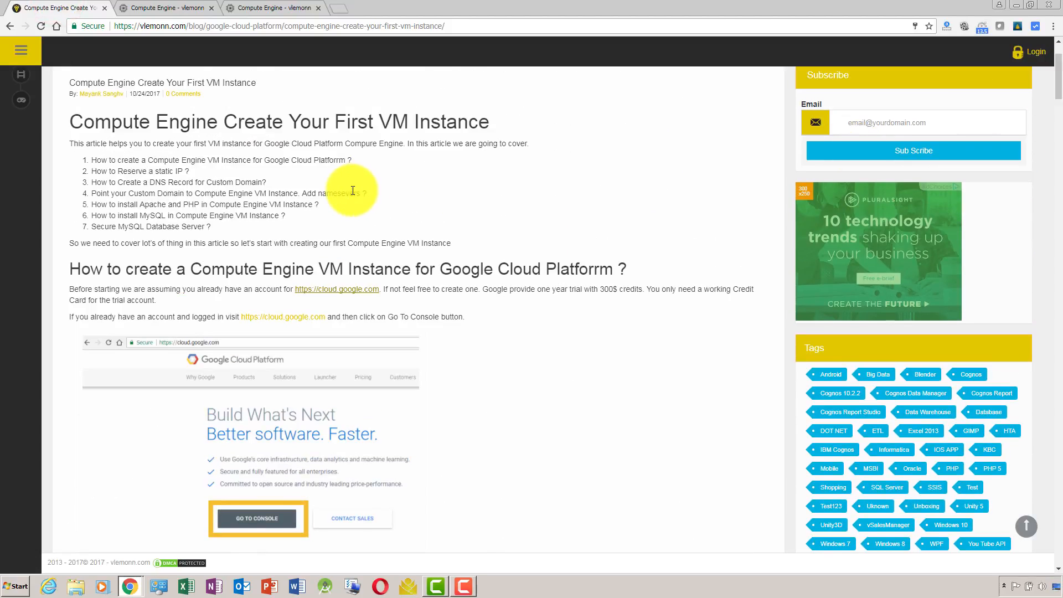
{"action": "left_click_drag", "start_coordinate": [350, 191], "coordinate": [288, 196]}
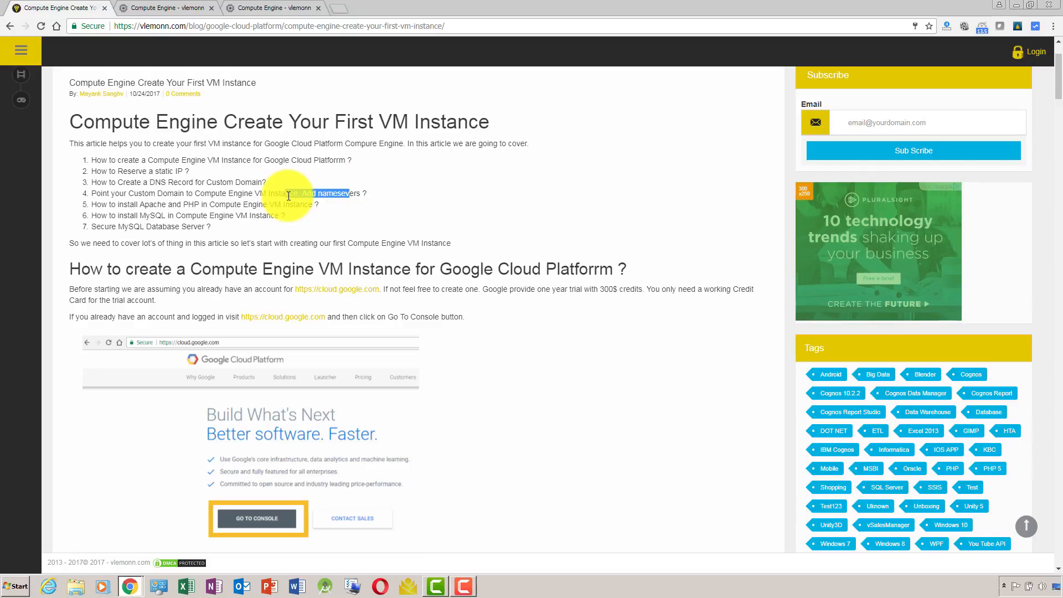
{"action": "left_click", "coordinate": [256, 193]}
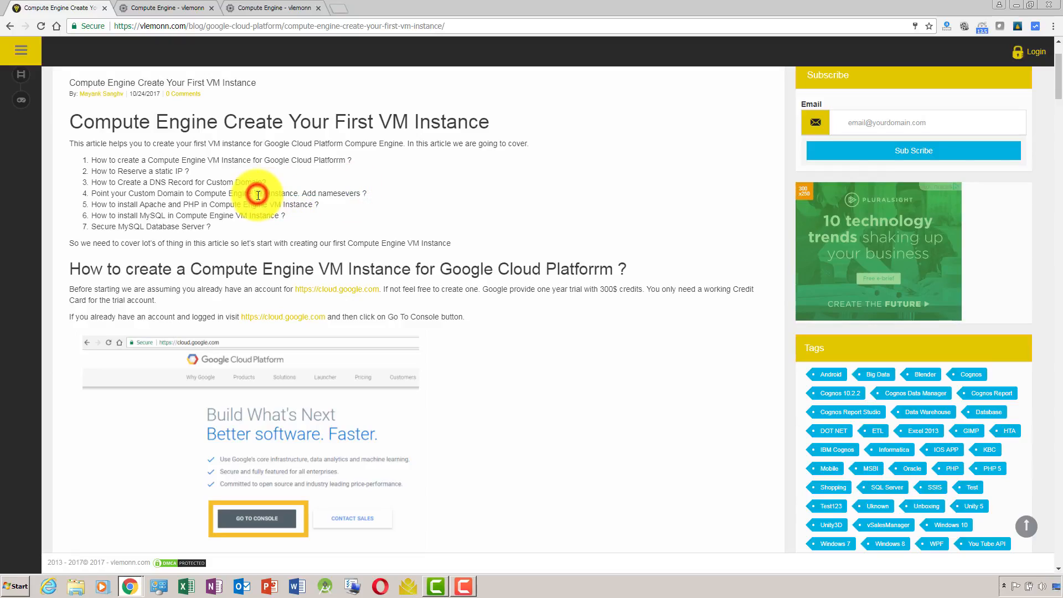
{"action": "left_click_drag", "start_coordinate": [260, 193], "coordinate": [138, 194]}
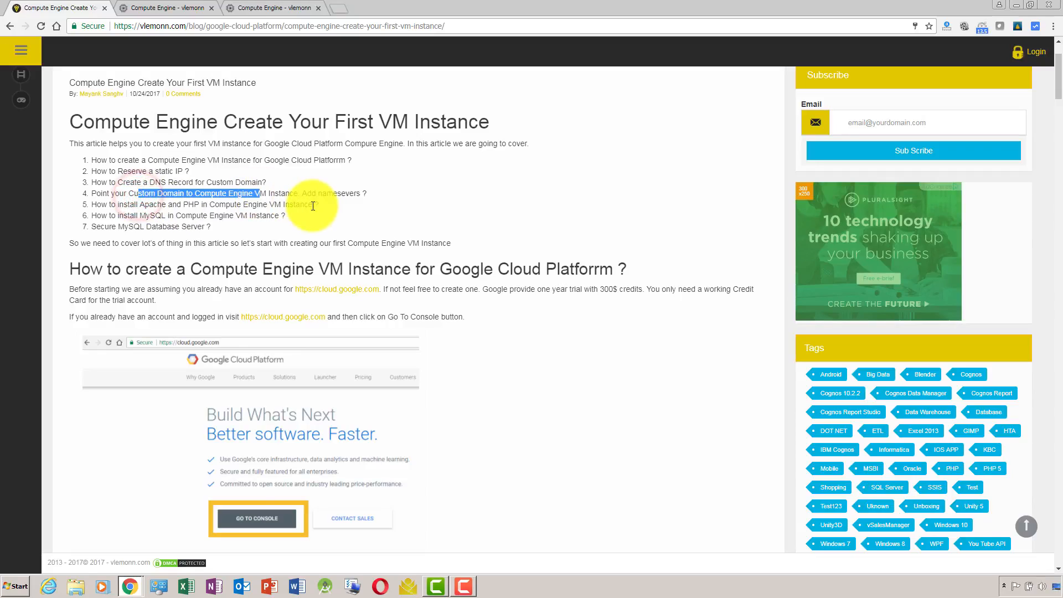
Open the Cloud DNS page of Network services in the duplicated console tab.
{"action": "left_click", "coordinate": [258, 7]}
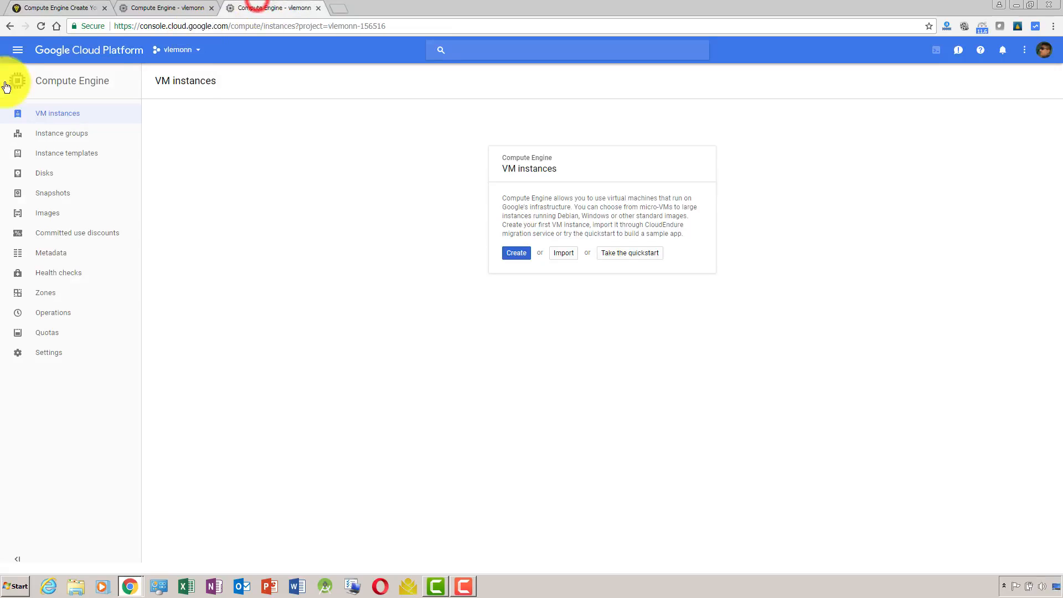
{"action": "left_click", "coordinate": [18, 56]}
{"action": "mouse_move", "coordinate": [143, 342]}
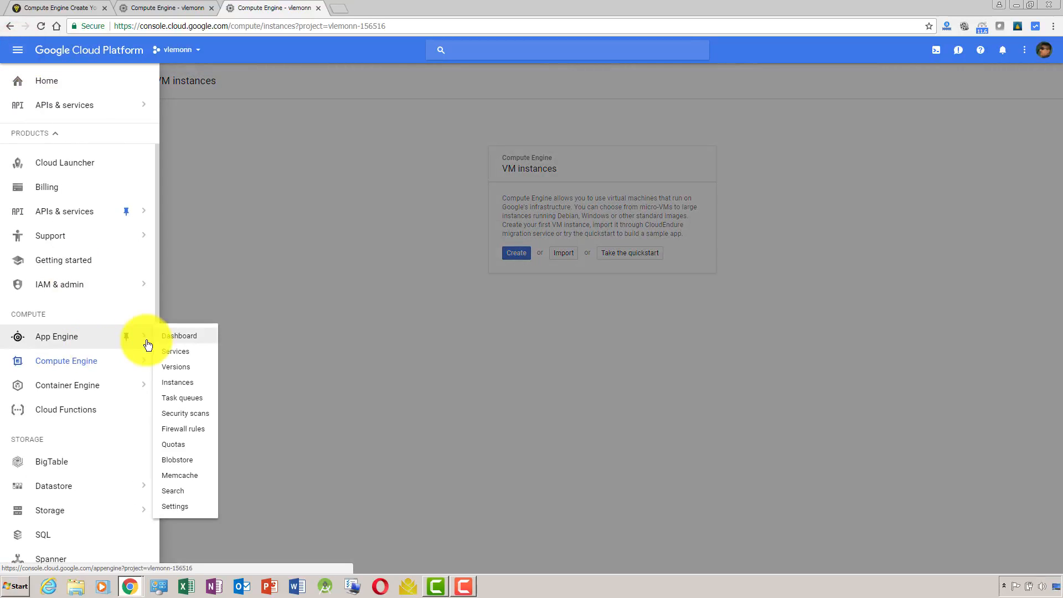
{"action": "scroll", "coordinate": [157, 306], "scroll_direction": "down", "scroll_amount": 5}
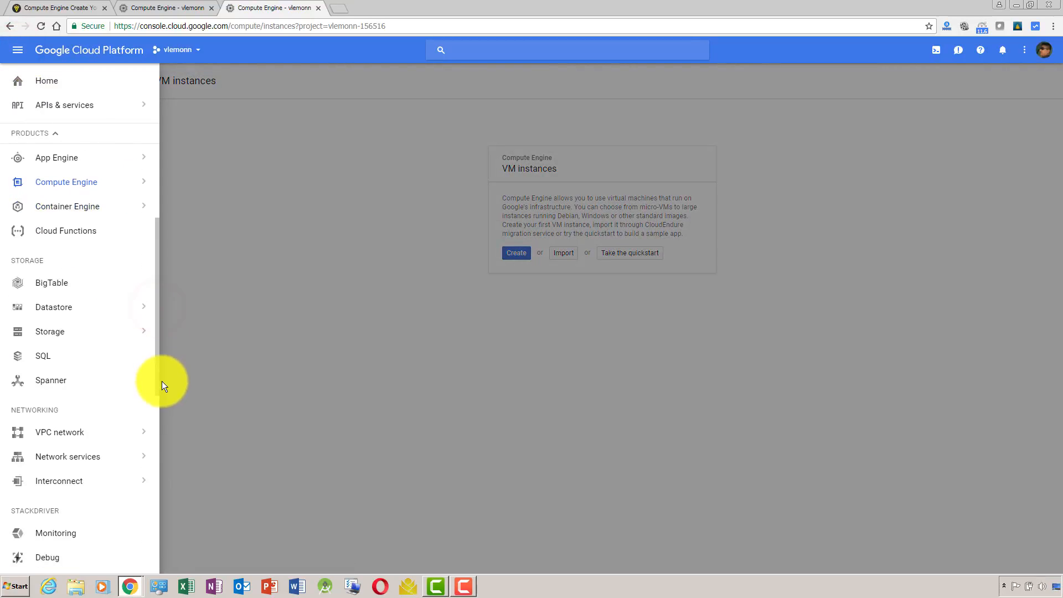
{"action": "scroll", "coordinate": [161, 435], "scroll_direction": "down", "scroll_amount": 1}
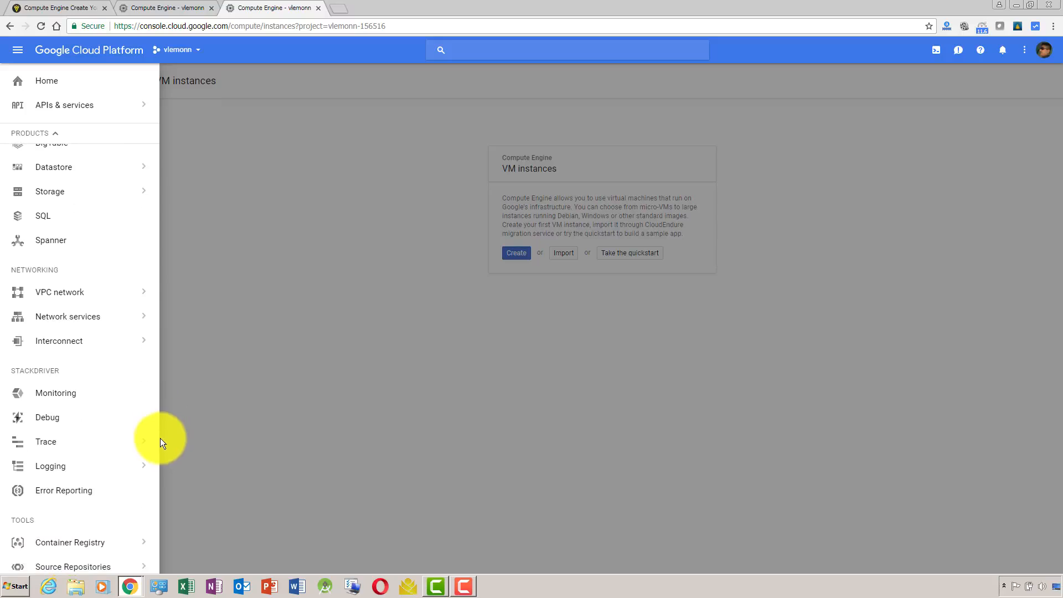
{"action": "left_click", "coordinate": [126, 323]}
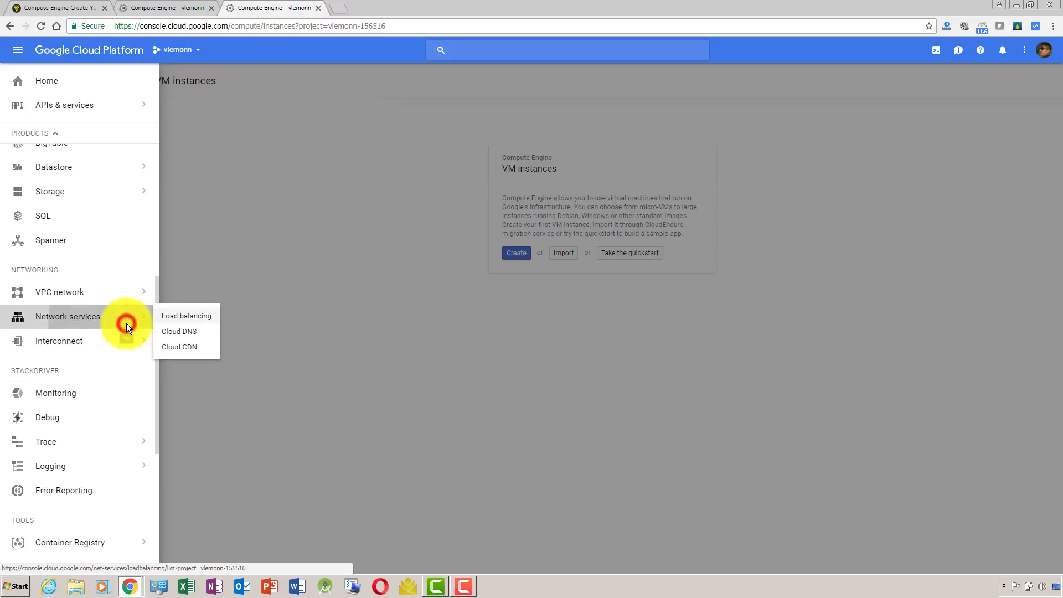
{"action": "left_click", "coordinate": [176, 334]}
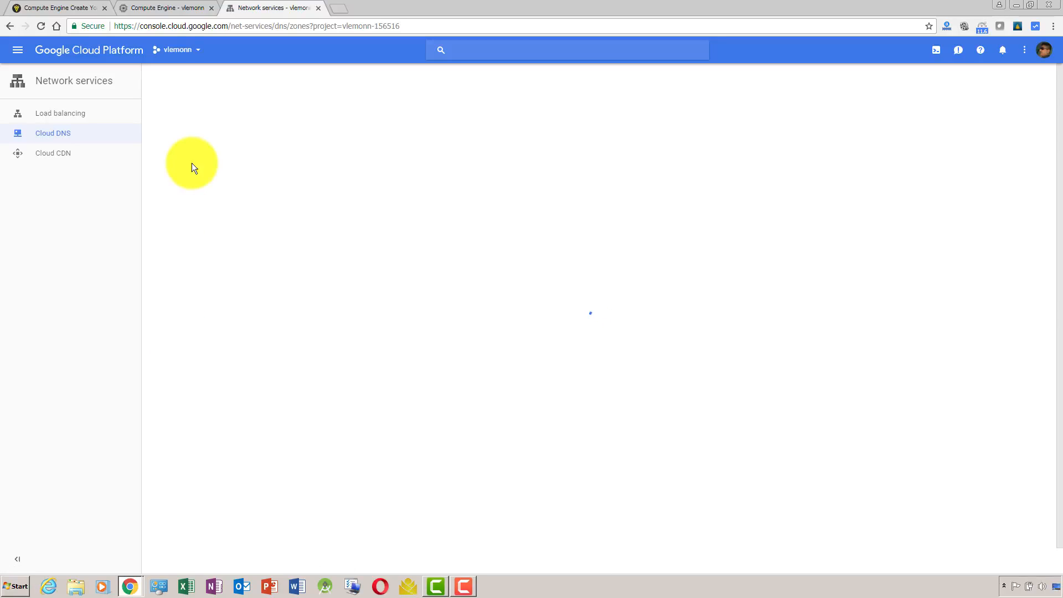
Consult the article's section on creating a DNS zone and open the form for a new zone in Cloud DNS.
{"action": "left_click", "coordinate": [77, 7]}
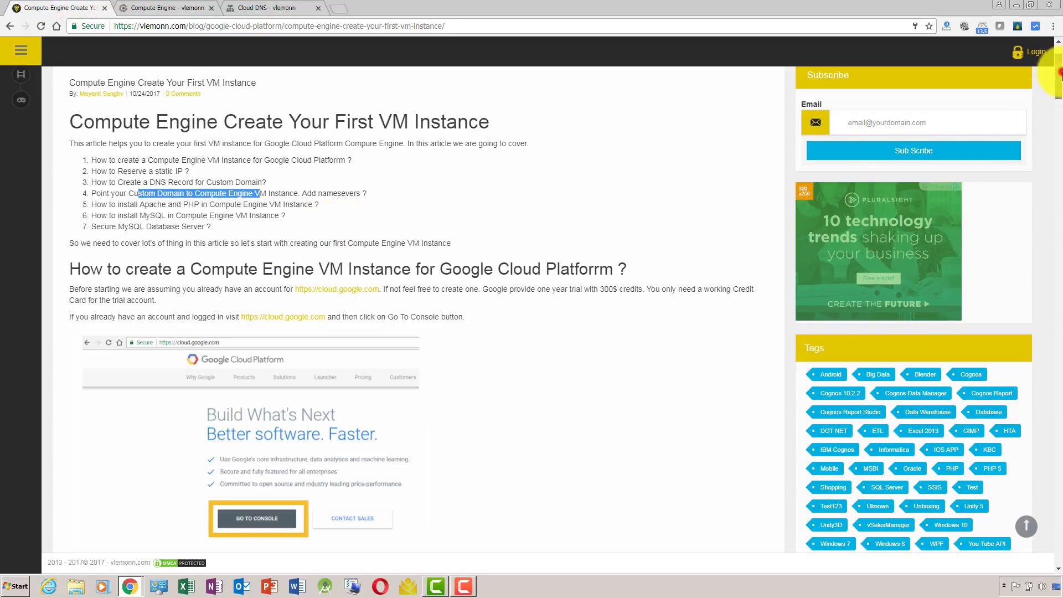
{"action": "left_click_drag", "start_coordinate": [1058, 77], "coordinate": [1059, 260]}
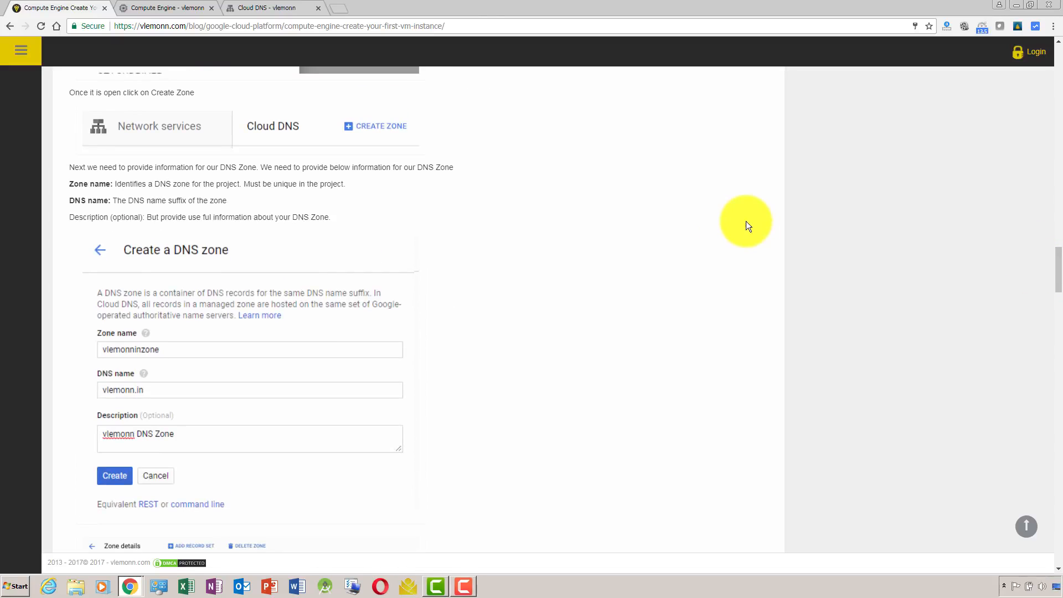
{"action": "left_click", "coordinate": [250, 7]}
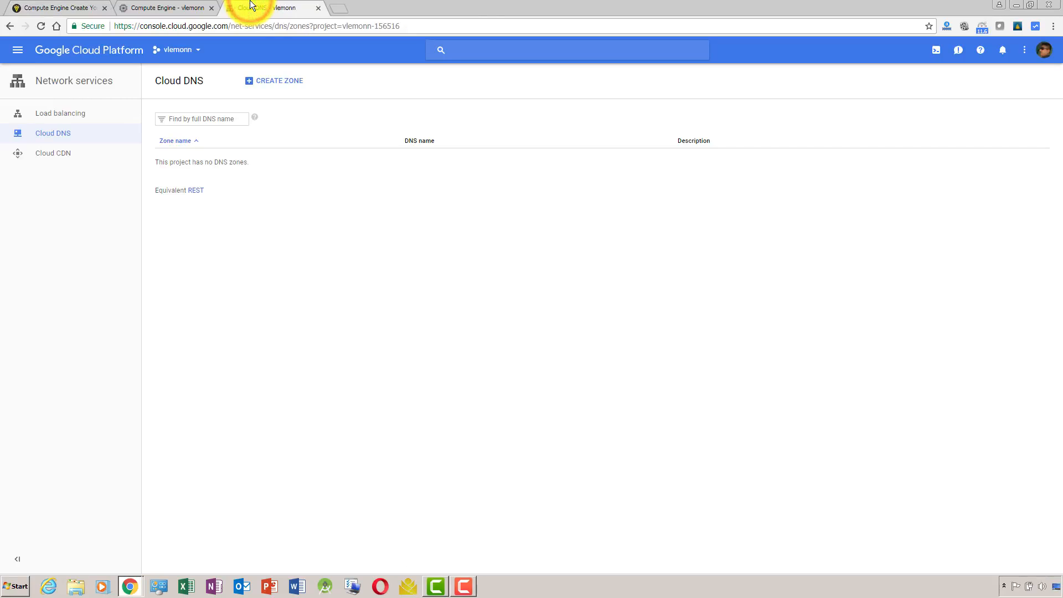
{"action": "left_click", "coordinate": [279, 92]}
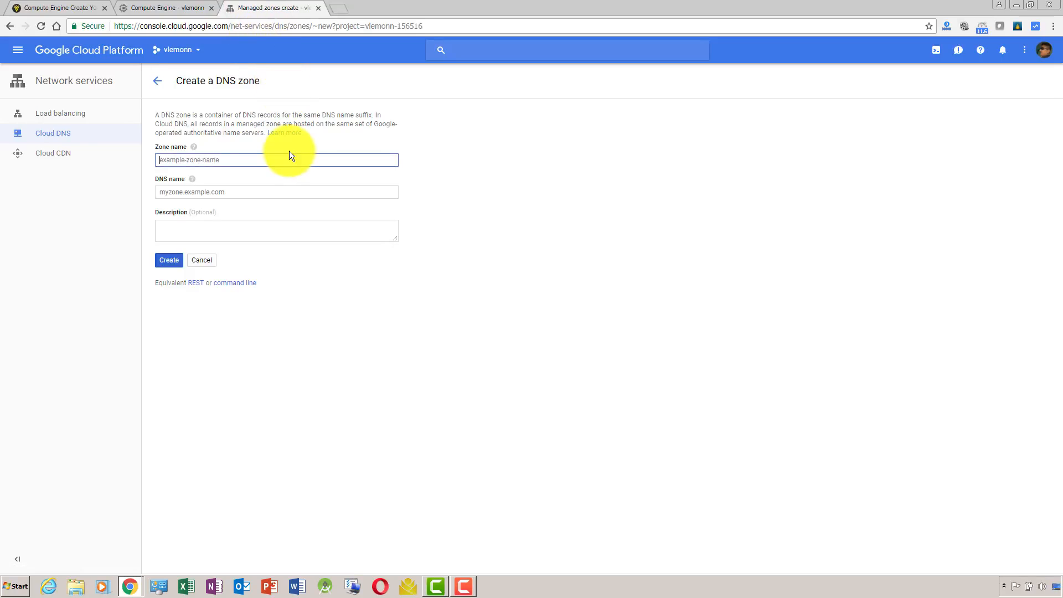
Set the new DNS zone's name to vlemonninzone and its DNS name to vlemonn.in.
{"action": "type", "text": "vlemonninzone"}
{"action": "key", "text": "ctrl+a"}
{"action": "left_click", "coordinate": [256, 194]}
{"action": "type", "text": "v"}
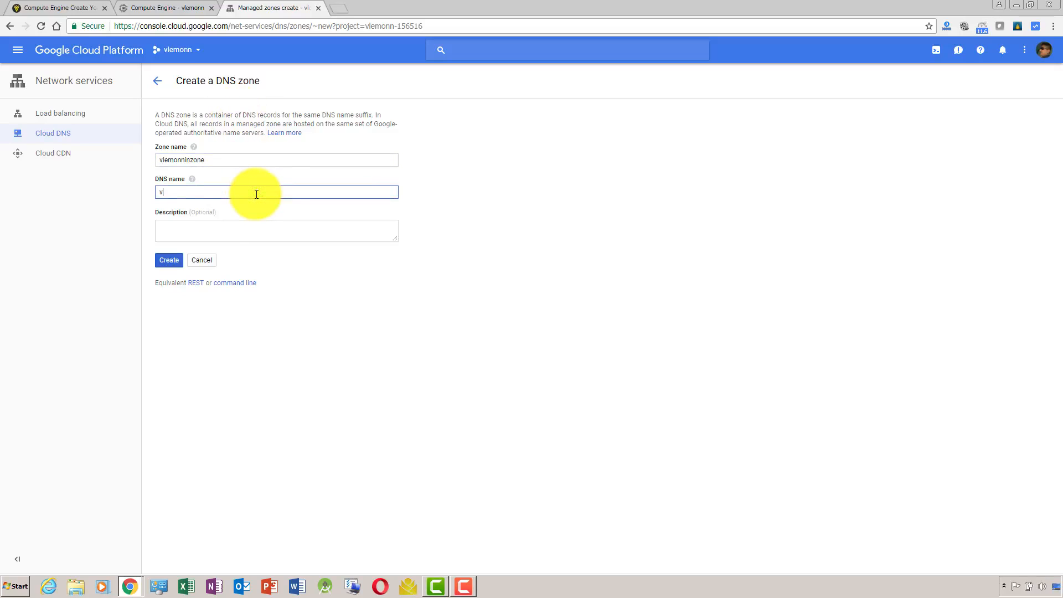
{"action": "type", "text": "lemonn.in"}
{"action": "mouse_move", "coordinate": [192, 181]}
{"action": "type", "text": "n"}
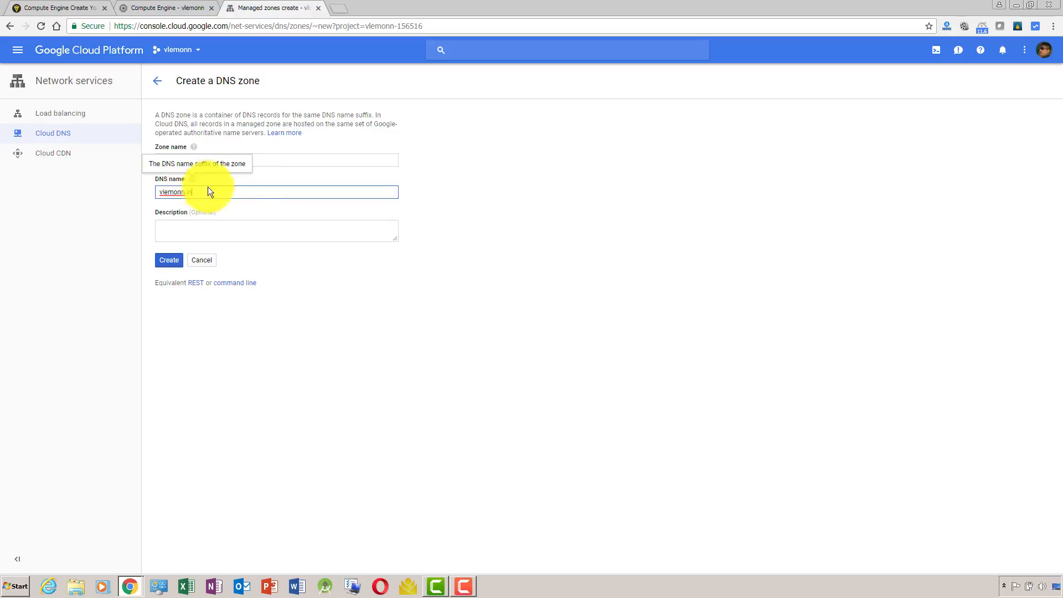
Describe the zone as "vlemonn.in DNS Zone for vLemonn.in website." and create it.
{"action": "left_click", "coordinate": [256, 221]}
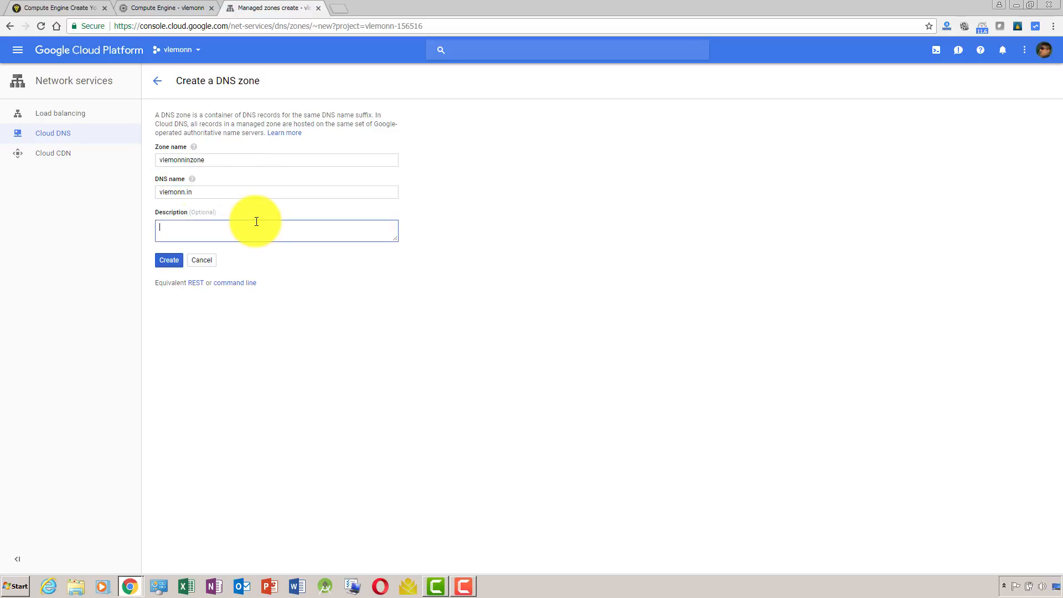
{"action": "type", "text": "vlemonn.in DNS Zone for vLemonn.o"}
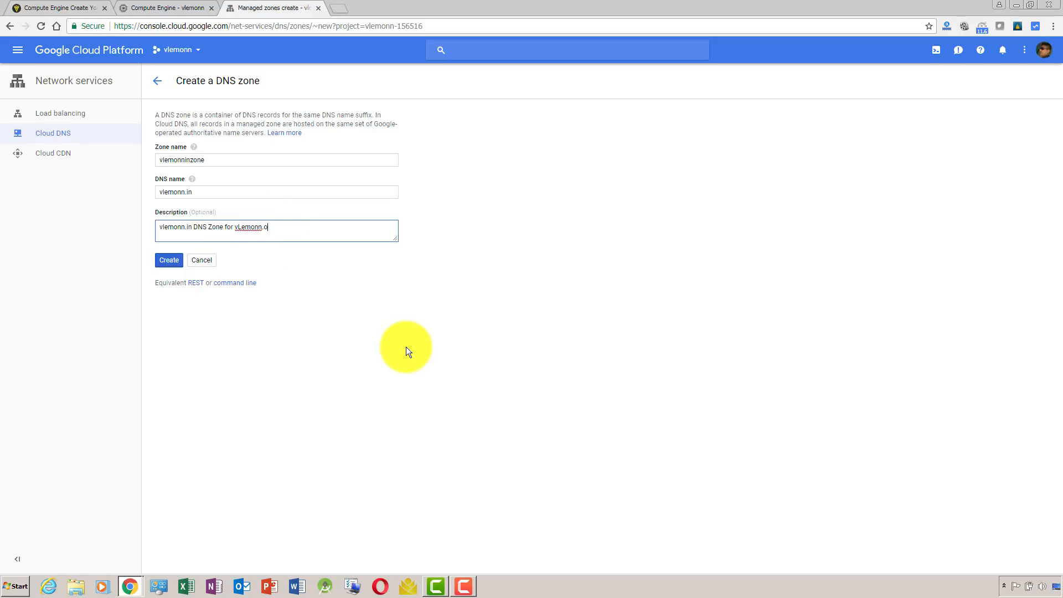
{"action": "type", "text": "nn website."}
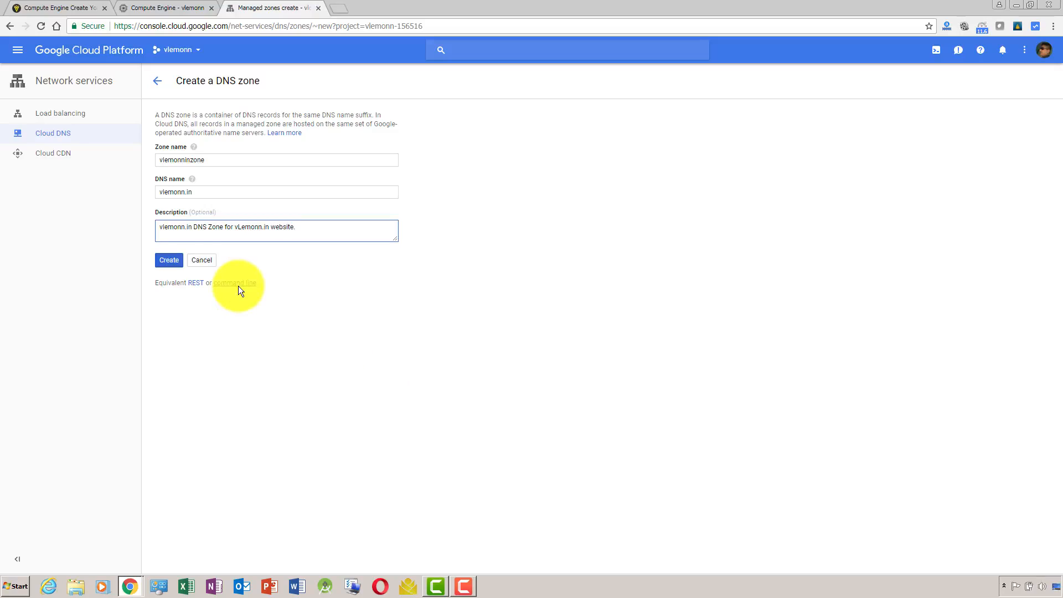
{"action": "left_click", "coordinate": [169, 260]}
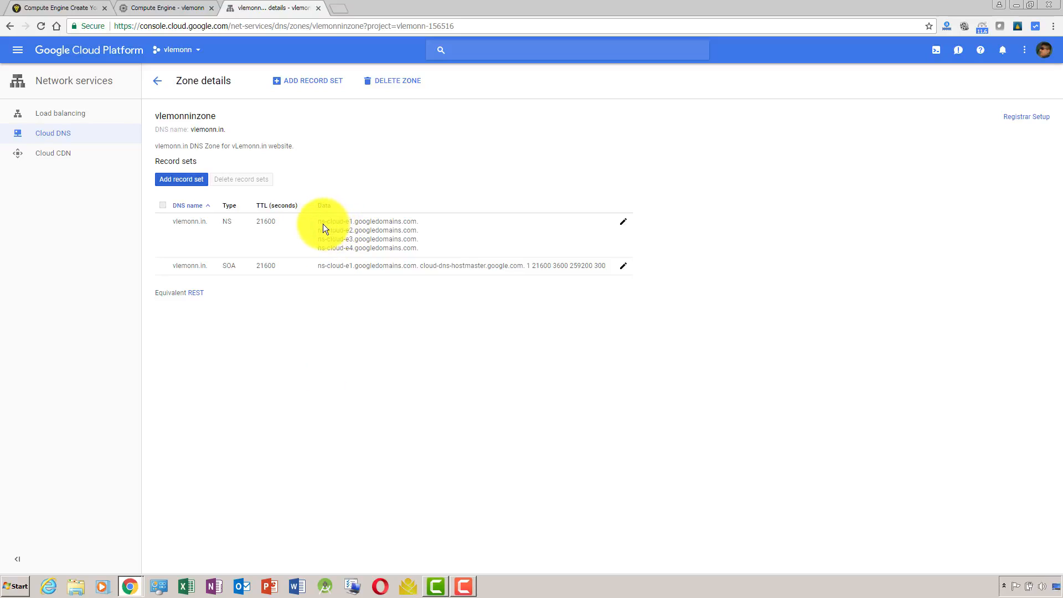
Copy the zone's first name server, ns-cloud-e1.googledomains.com, and open manage.bigrock.in in a new browser tab.
{"action": "left_click_drag", "start_coordinate": [317, 221], "coordinate": [415, 220]}
{"action": "key", "text": "ctrl+c"}
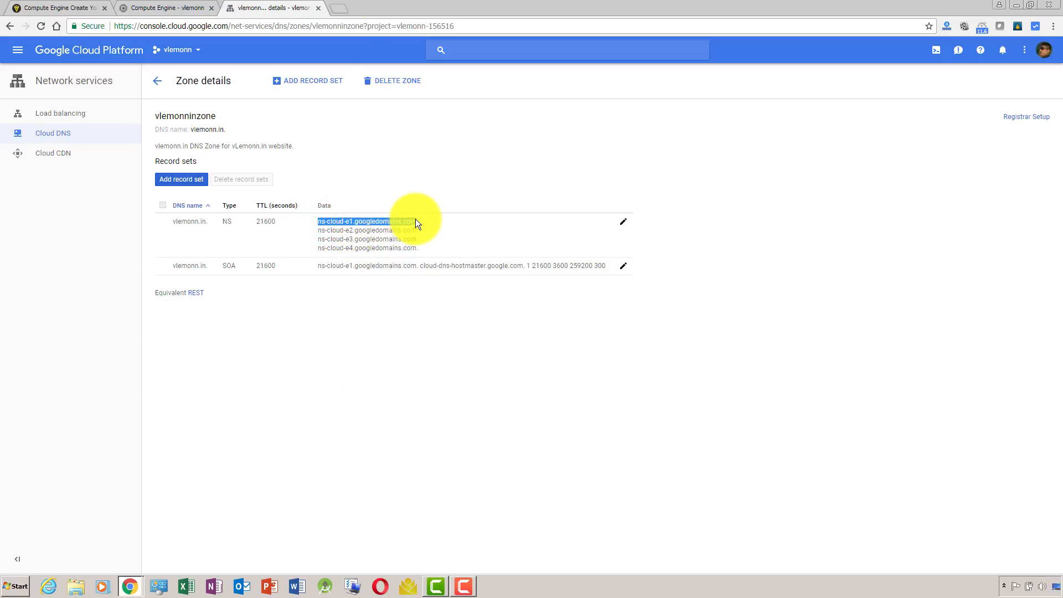
{"action": "left_click", "coordinate": [336, 8]}
{"action": "type", "text": "ma"}
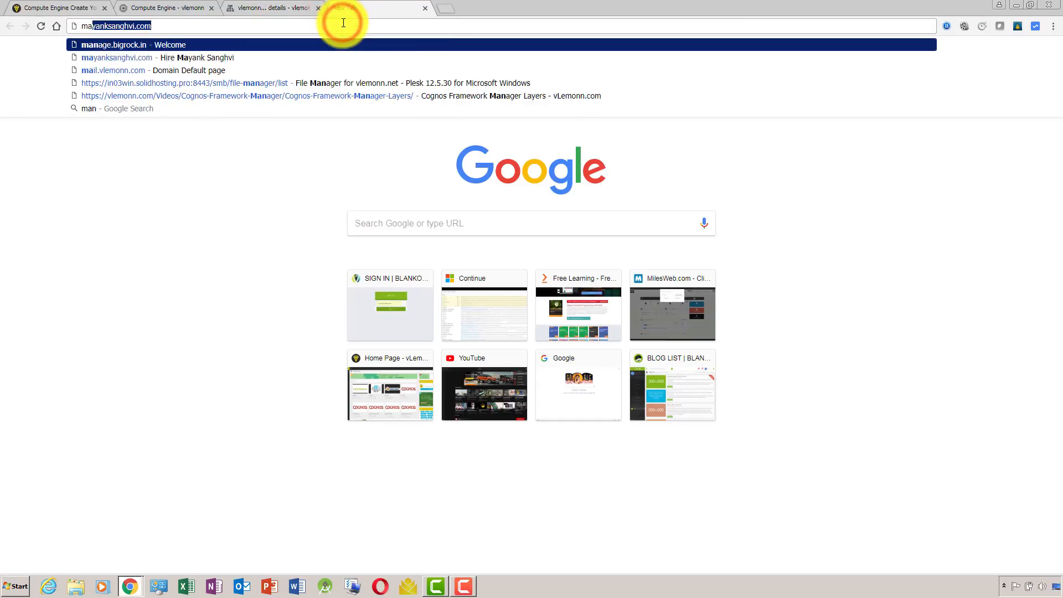
{"action": "type", "text": "nage.bigrock.in"}
{"action": "key", "text": "Right"}
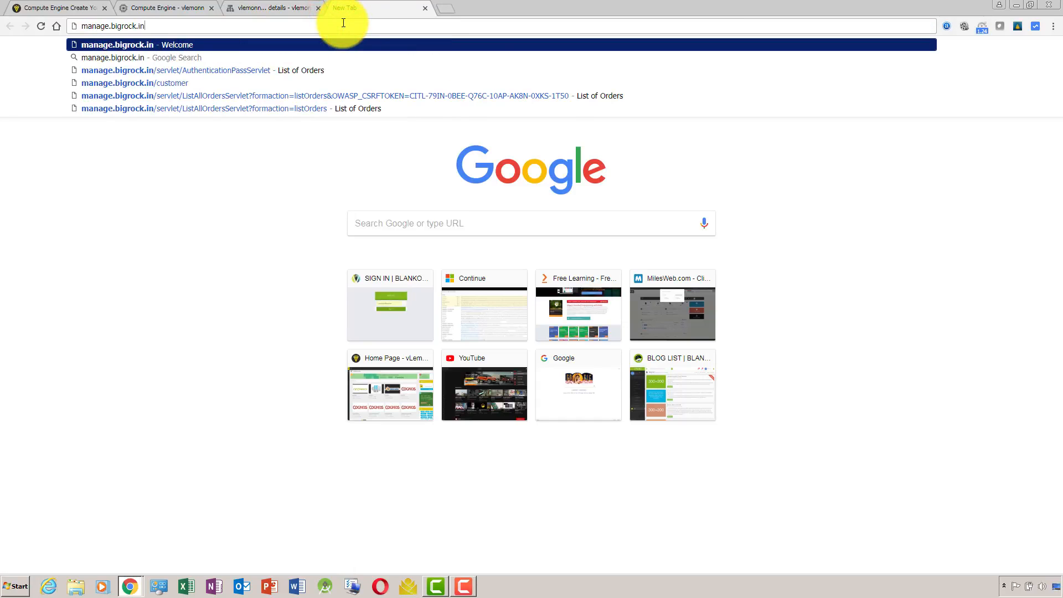
{"action": "key", "text": "Return"}
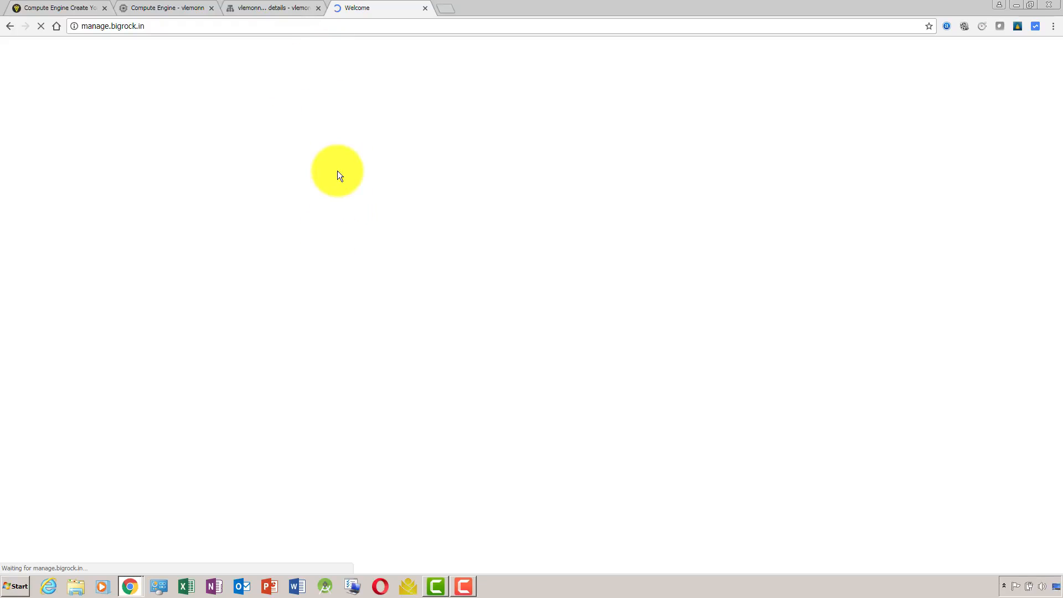
Skim the article down to the Apache installation section, and open vlemonn.in's management page from BigRock's list of orders.
{"action": "left_click", "coordinate": [82, 7]}
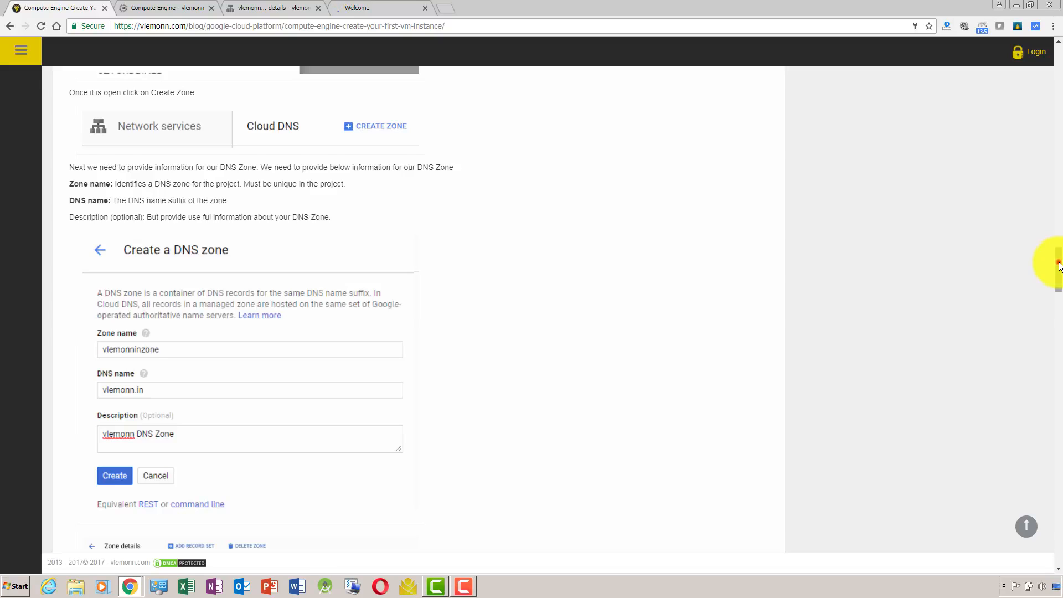
{"action": "left_click_drag", "start_coordinate": [1058, 267], "coordinate": [1051, 404]}
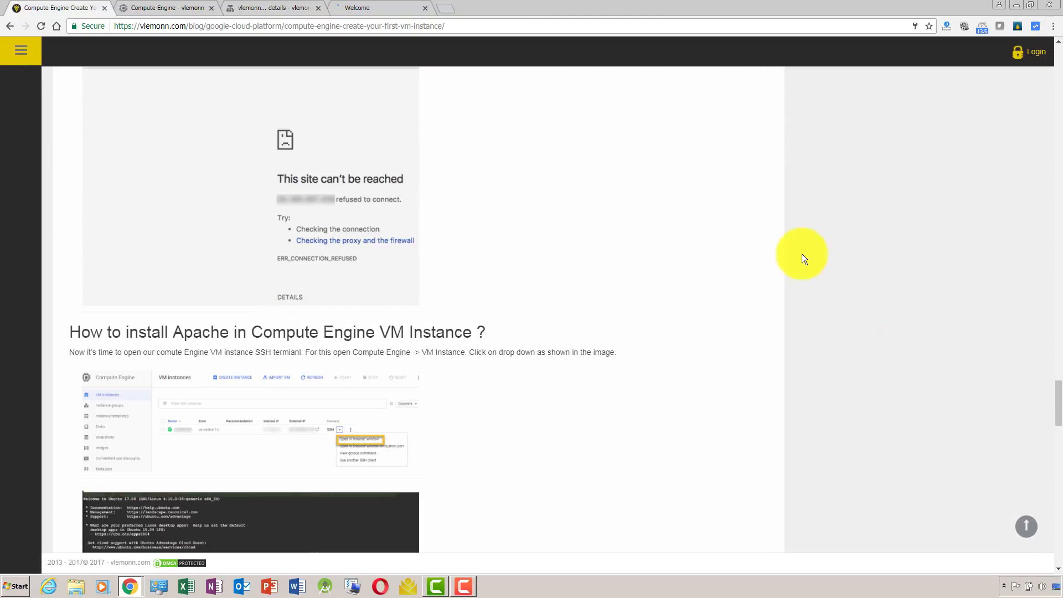
{"action": "left_click", "coordinate": [413, 5]}
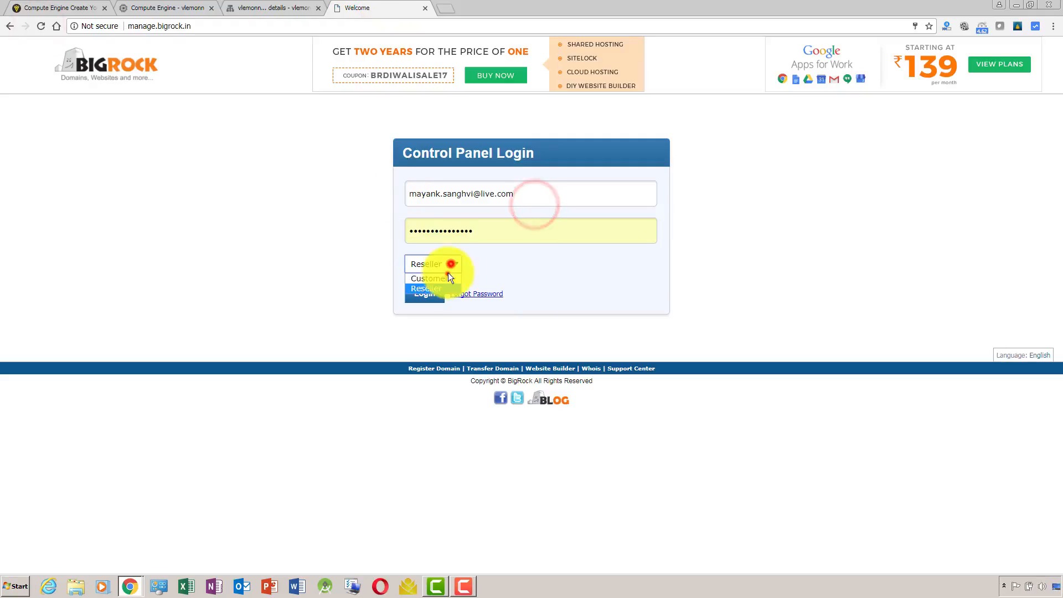
{"action": "left_click", "coordinate": [447, 270]}
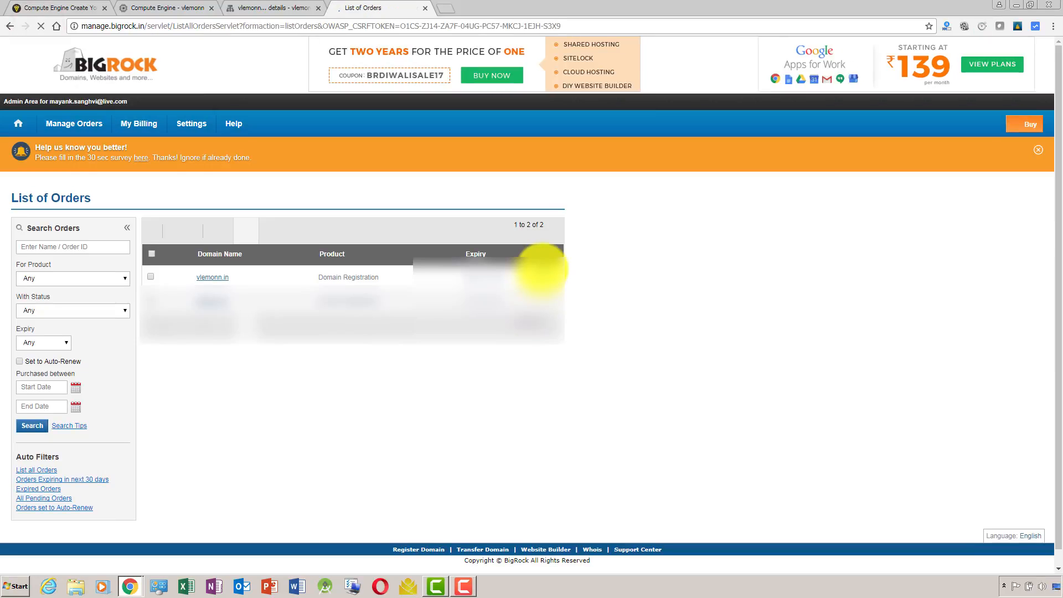
{"action": "left_click", "coordinate": [212, 276]}
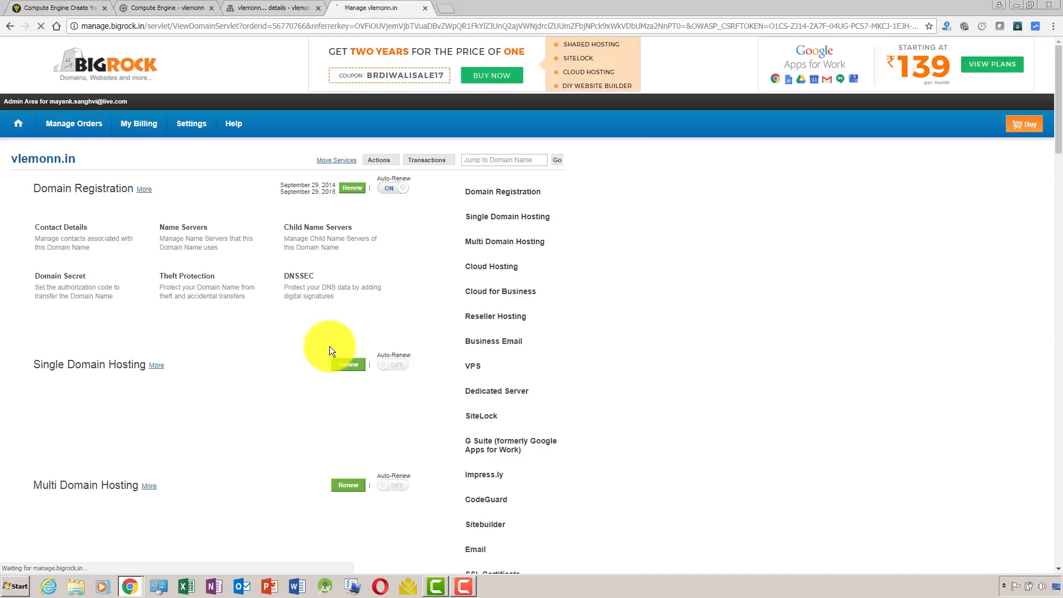
{"action": "left_click", "coordinate": [324, 236]}
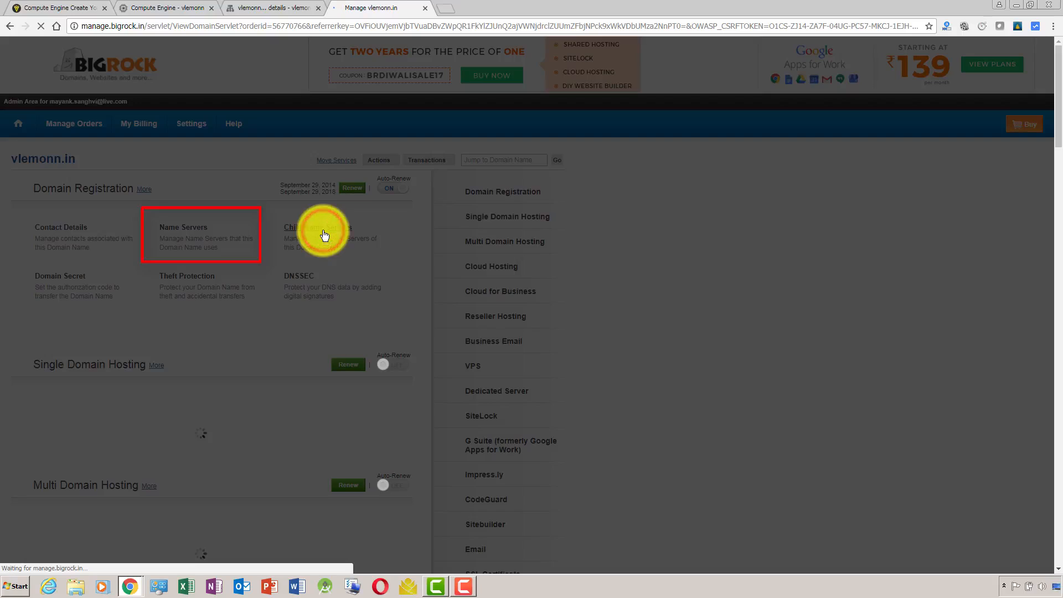
{"action": "left_click", "coordinate": [279, 6]}
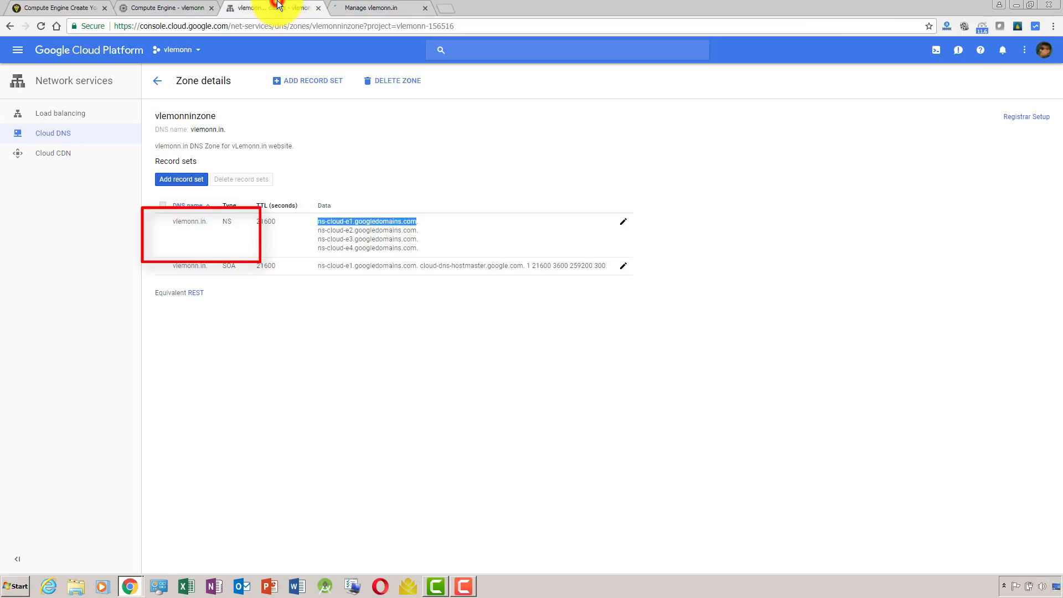
{"action": "left_click", "coordinate": [366, 3]}
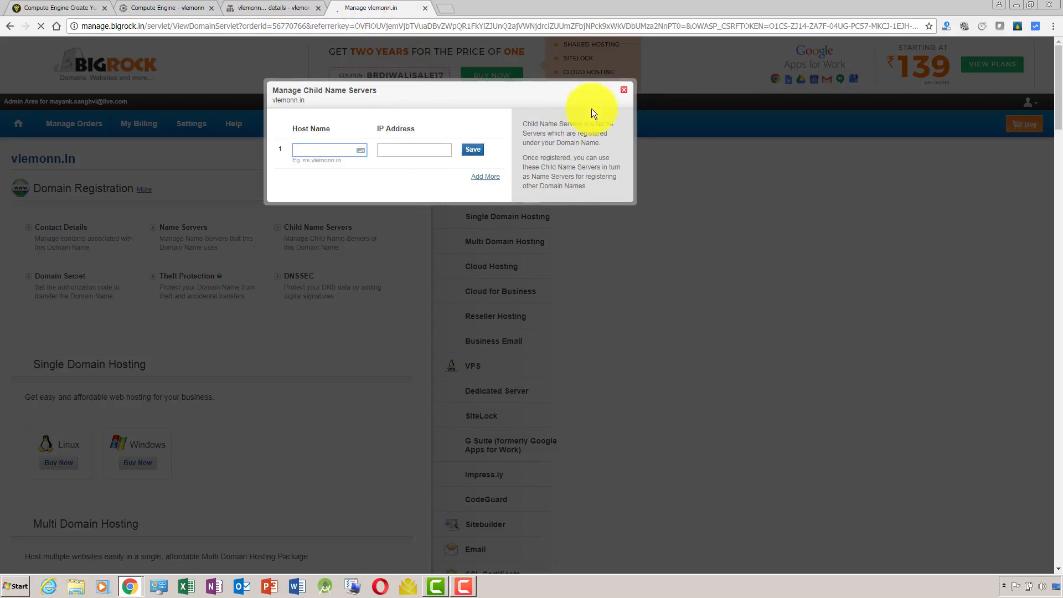
{"action": "left_click", "coordinate": [623, 90]}
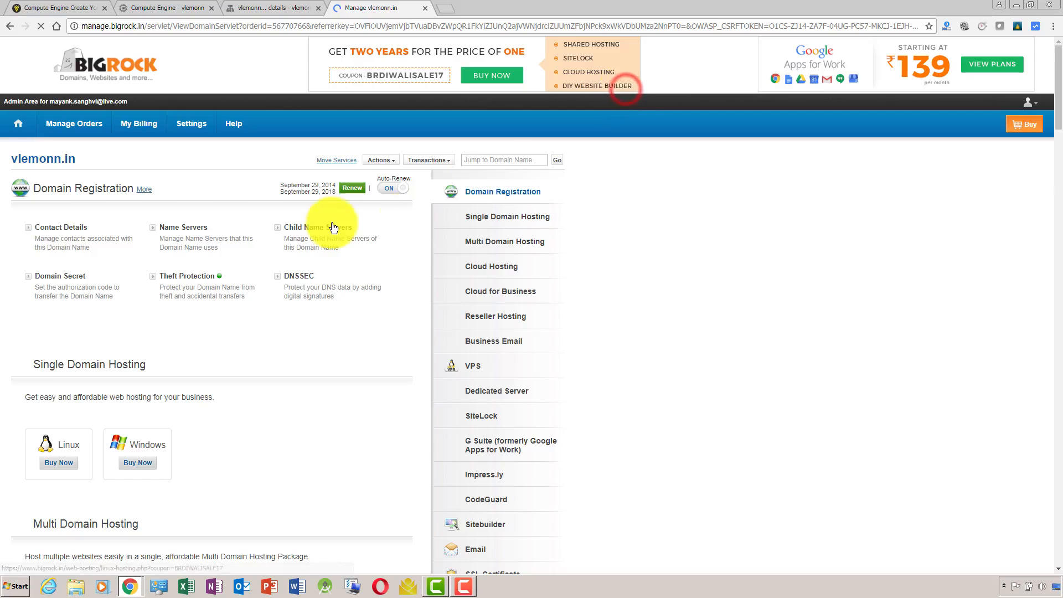
Open the name server settings of vlemonn.in and check the live vlemonn.in site in a separate browser tab.
{"action": "left_click", "coordinate": [196, 232]}
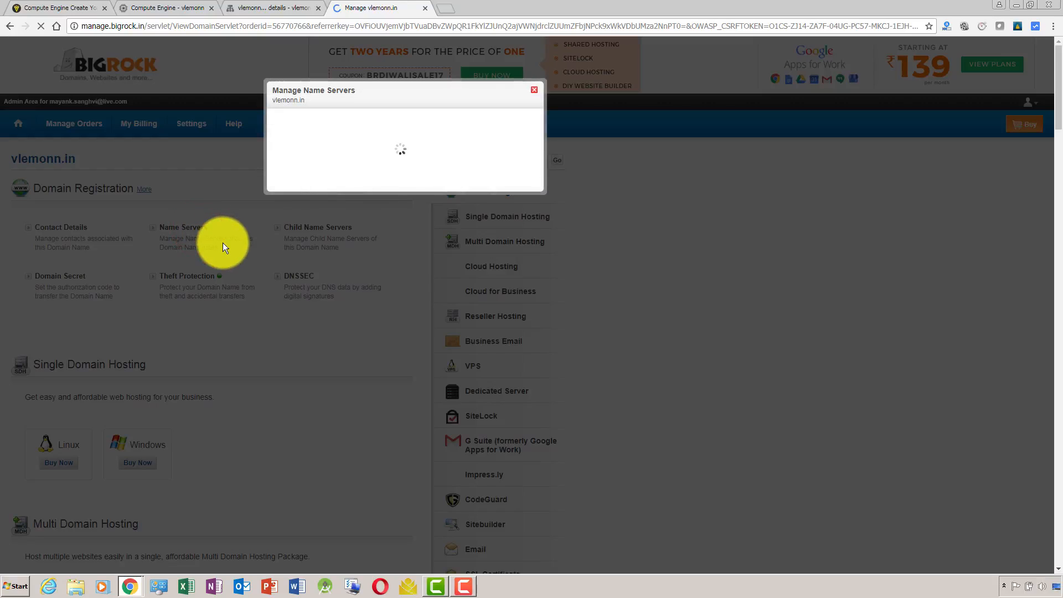
{"action": "left_click", "coordinate": [446, 8]}
{"action": "type", "text": "vlemonn"}
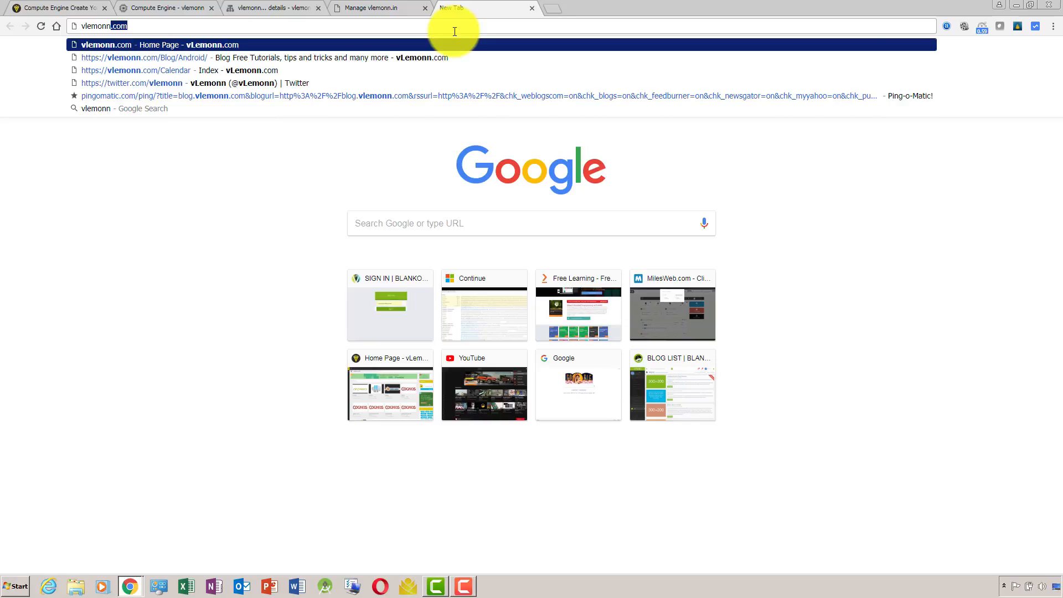
{"action": "type", "text": ".in"}
{"action": "key", "text": "Return"}
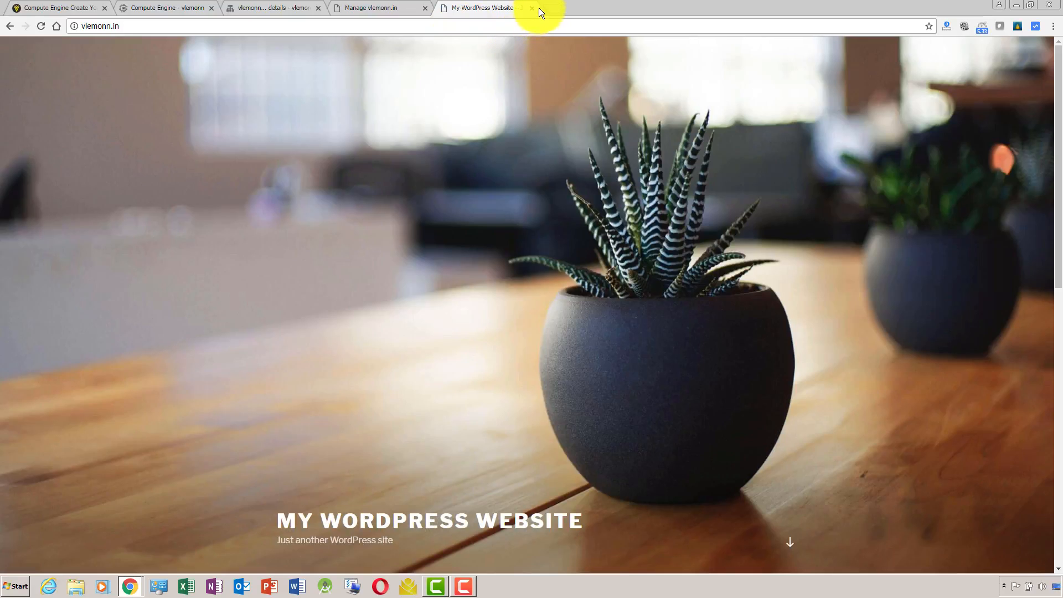
{"action": "left_click", "coordinate": [534, 7]}
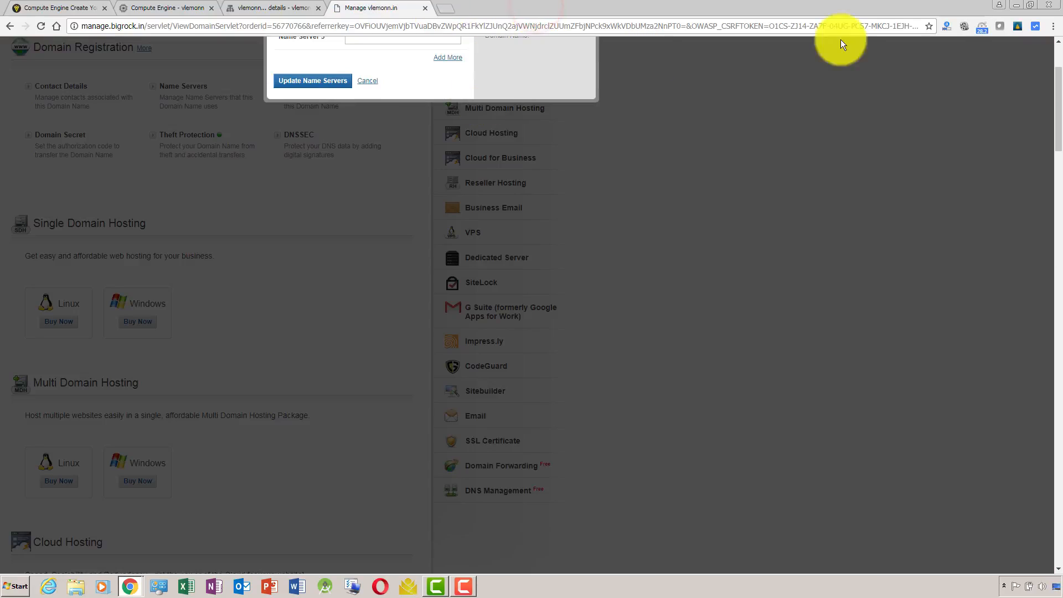
Replace Name Server 1 of vlemonn.in with the copied ns-cloud-e1.googledomains.com.
{"action": "left_click_drag", "start_coordinate": [1059, 77], "coordinate": [1058, 54]}
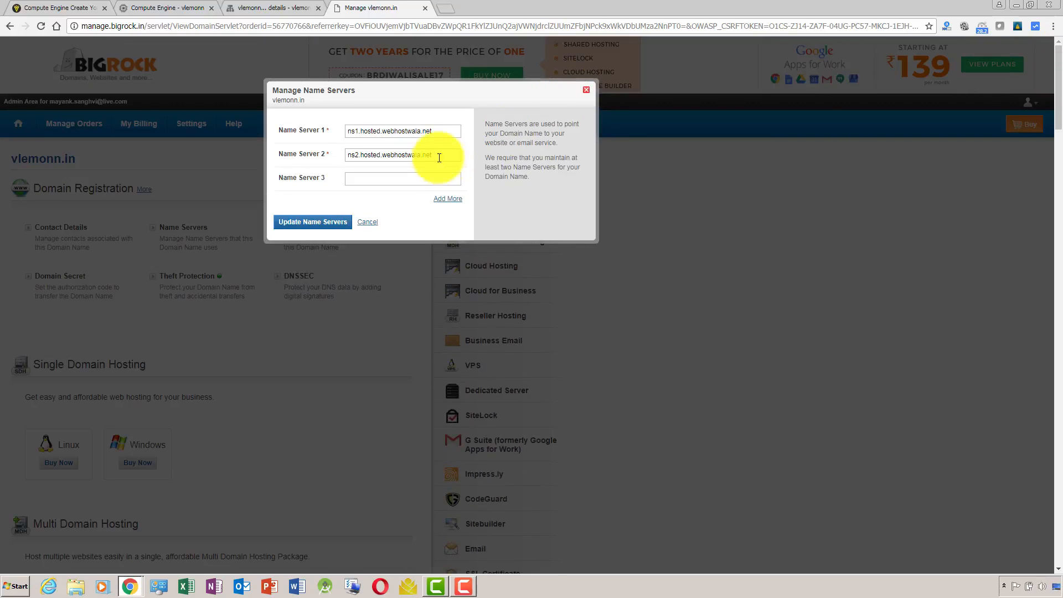
{"action": "triple_click", "coordinate": [441, 133]}
{"action": "key", "text": "ctrl+v"}
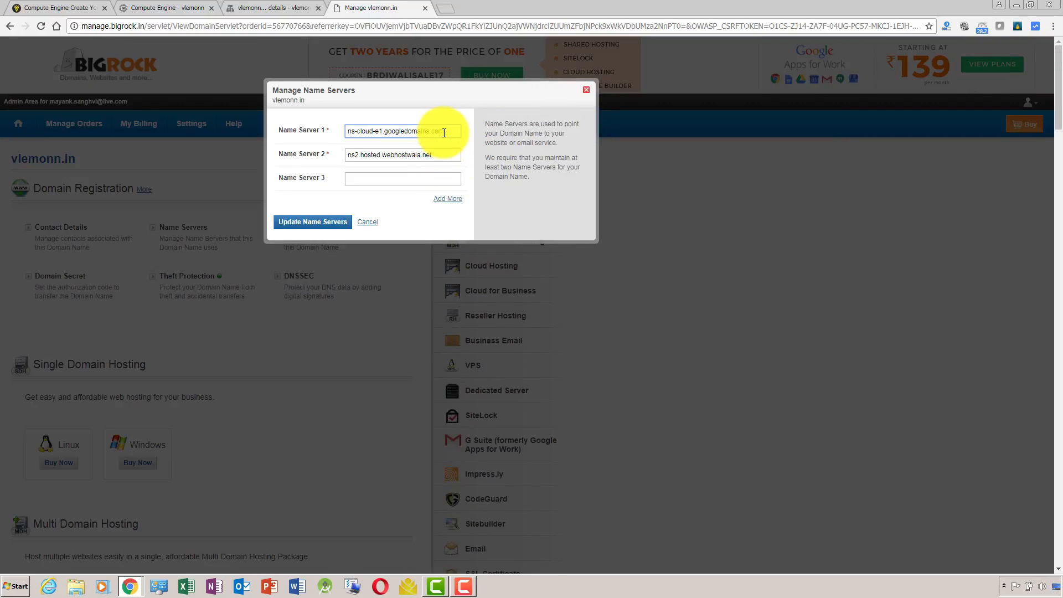
Copy ns-cloud-e2.googledomains.com from the Cloud DNS zone's NS record into Name Server 2 at BigRock.
{"action": "left_click", "coordinate": [288, 7]}
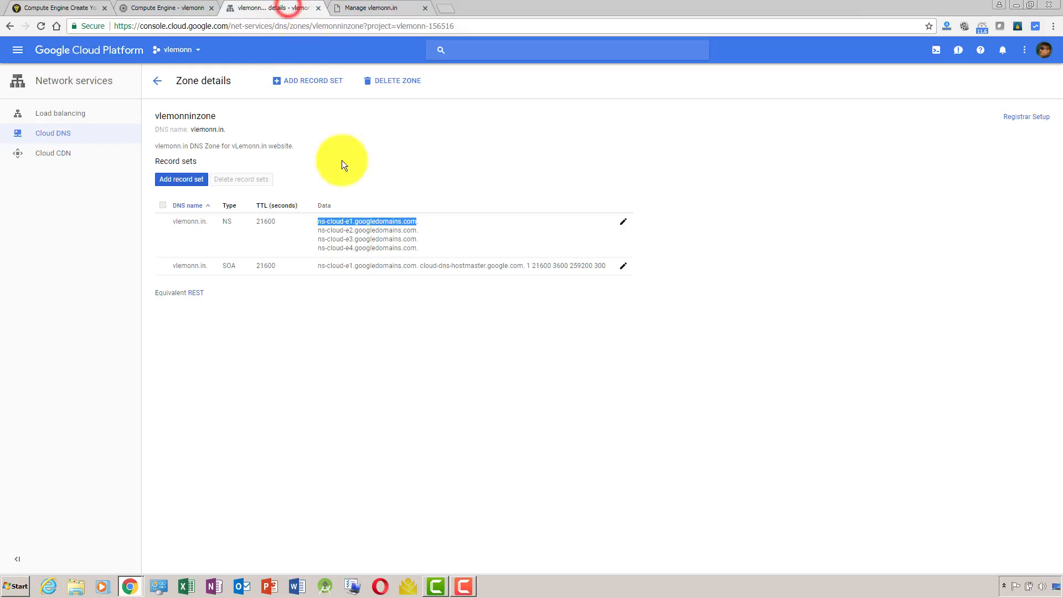
{"action": "left_click_drag", "start_coordinate": [318, 229], "coordinate": [415, 234]}
{"action": "key", "text": "ctrl+c"}
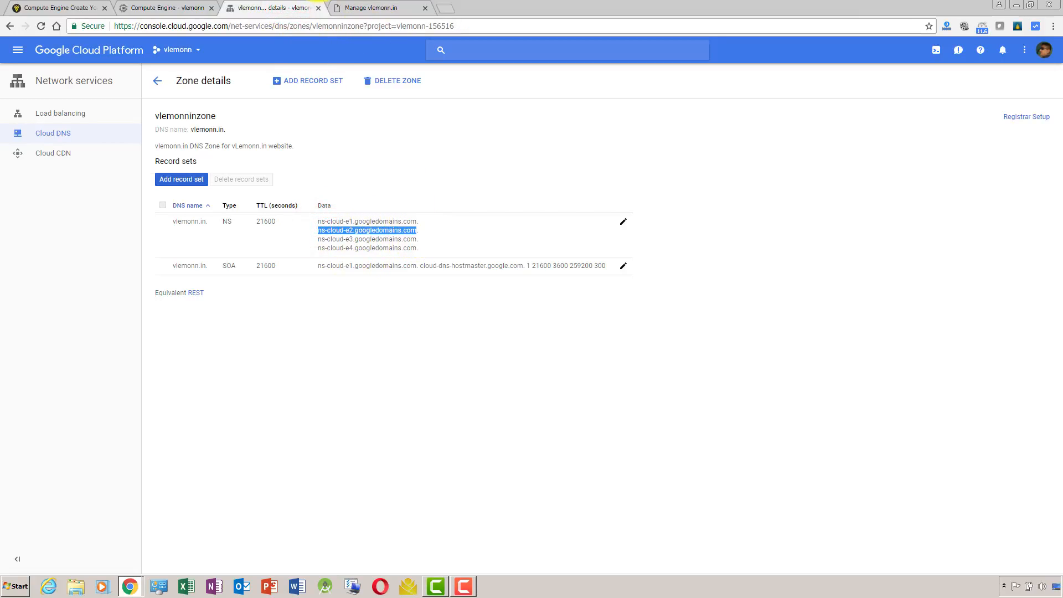
{"action": "left_click", "coordinate": [355, 7]}
{"action": "triple_click", "coordinate": [422, 154]}
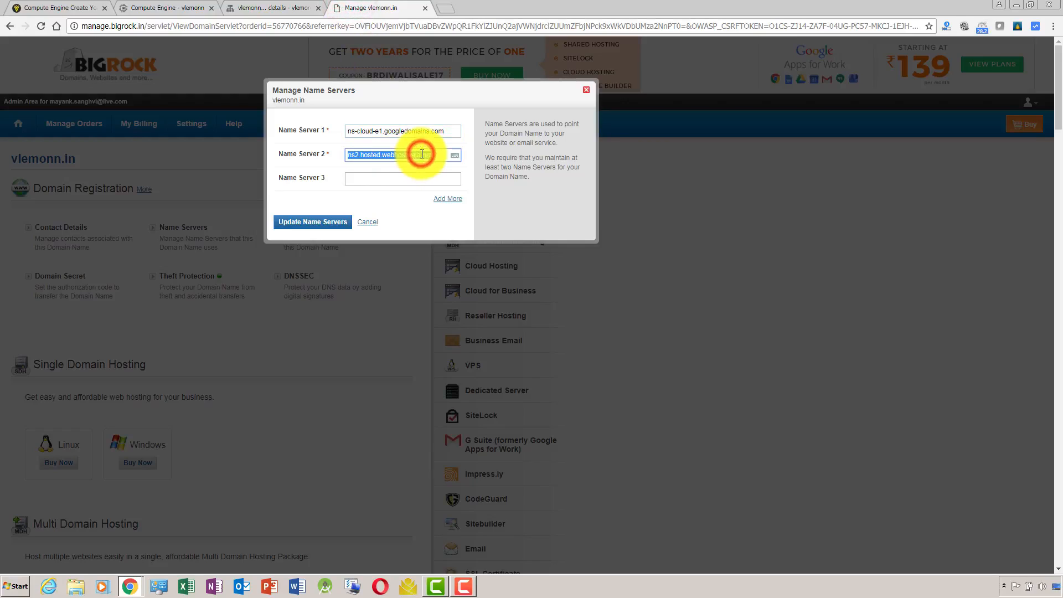
{"action": "key", "text": "ctrl+v"}
Copy ns-cloud-e3.googledomains.com from the Cloud DNS zone's NS record into Name Server 3 at BigRock.
{"action": "left_click", "coordinate": [415, 178]}
{"action": "left_click", "coordinate": [268, 6]}
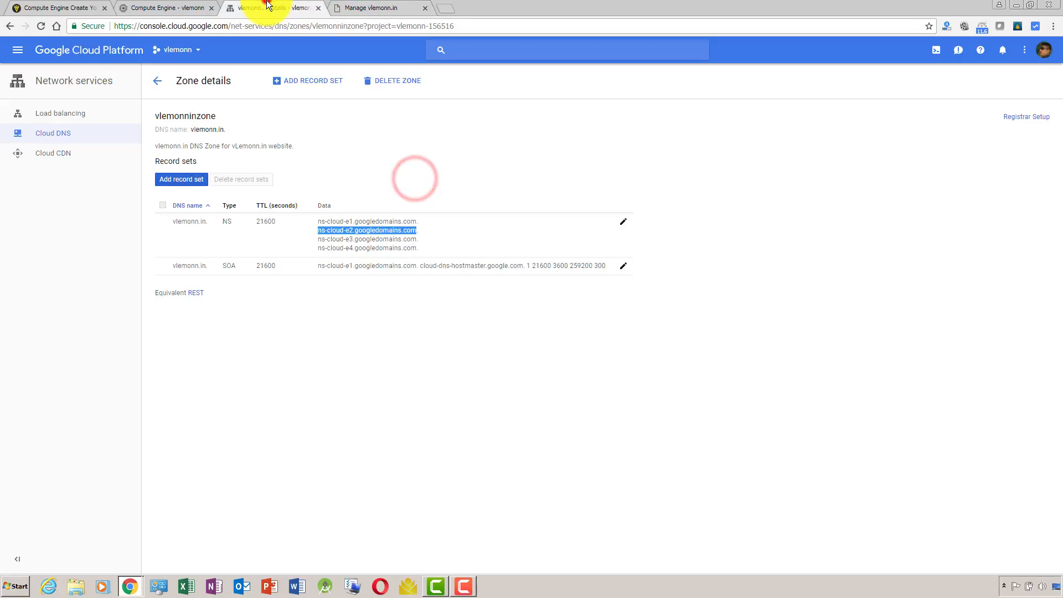
{"action": "mouse_move", "coordinate": [319, 238]}
{"action": "left_mouse_down"}
{"action": "mouse_move", "coordinate": [414, 240]}
{"action": "mouse_move", "coordinate": [319, 240]}
{"action": "left_mouse_up"}
{"action": "left_click", "coordinate": [414, 239]}
{"action": "key", "text": "ctrl+c"}
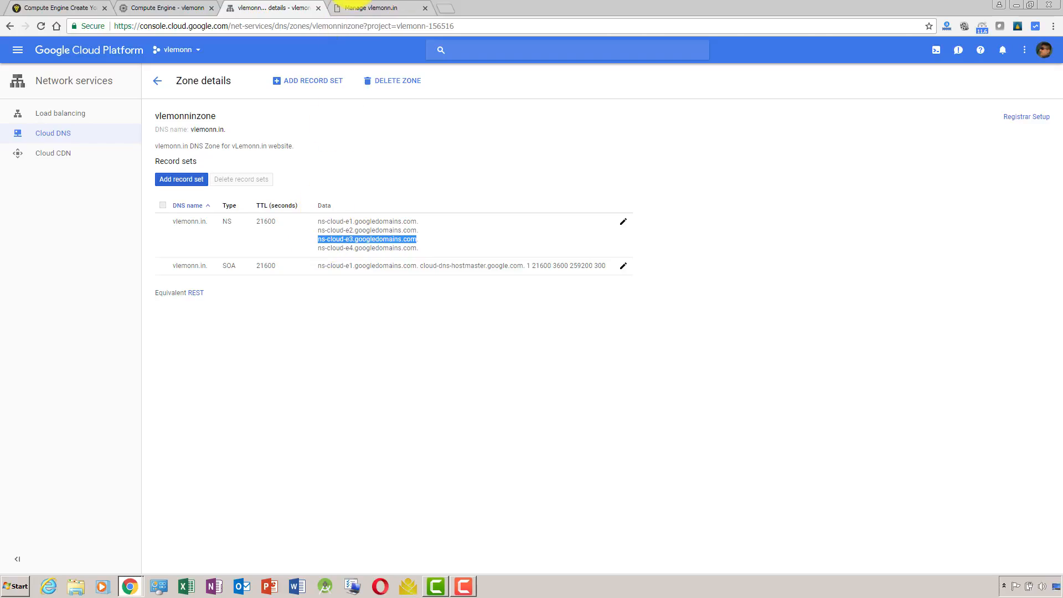
{"action": "left_click", "coordinate": [354, 7]}
{"action": "key", "text": "ctrl+v"}
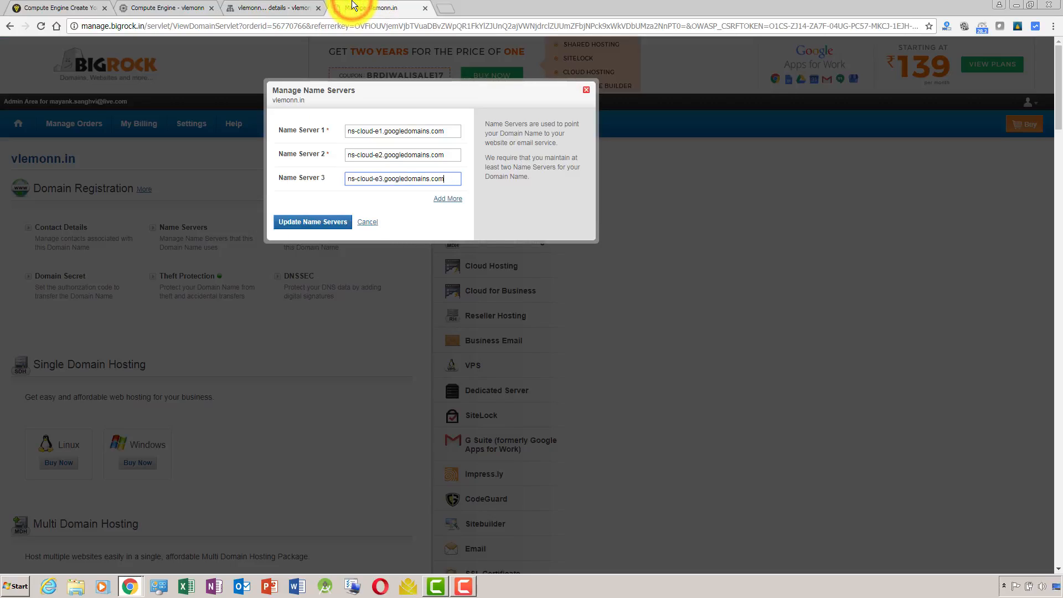
Add a fourth name server, ns-cloud-e4.googledomains.com, copied from the zone's NS record, and save vlemonn.in's name server update.
{"action": "left_click", "coordinate": [446, 198]}
{"action": "left_click", "coordinate": [294, 7]}
{"action": "left_click_drag", "start_coordinate": [305, 28], "coordinate": [414, 247]}
{"action": "left_click", "coordinate": [318, 249]}
{"action": "key", "text": "ctrl+c"}
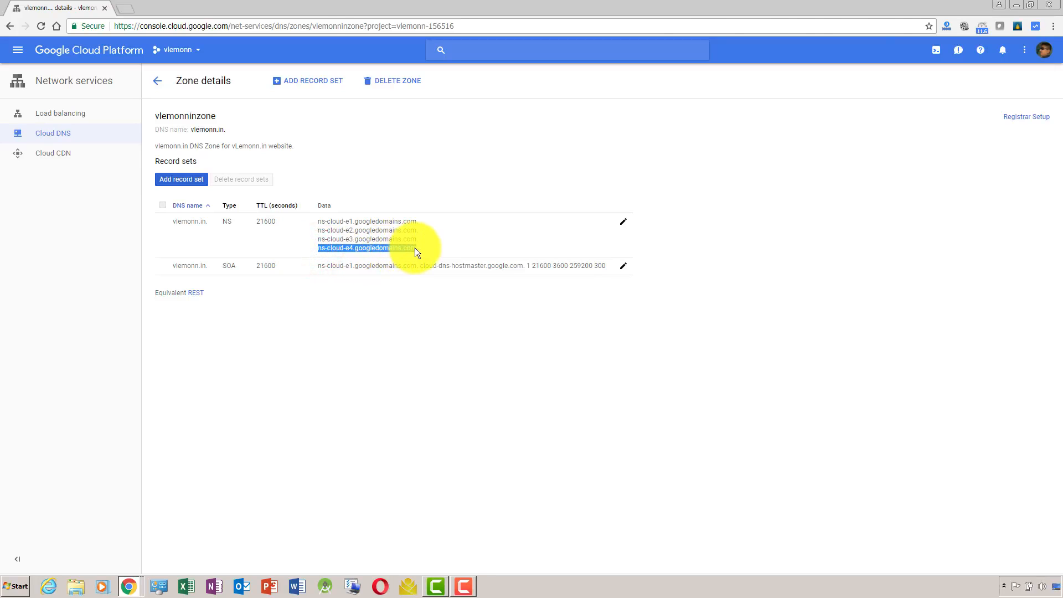
{"action": "key", "text": "alt+Tab"}
{"action": "key", "text": "ctrl+v"}
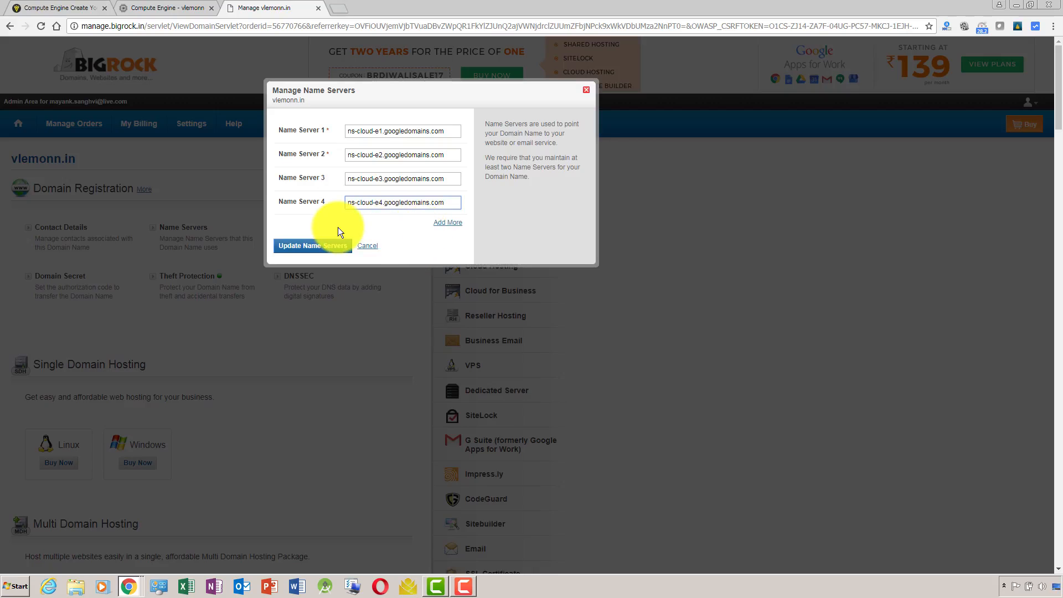
{"action": "left_click", "coordinate": [322, 245]}
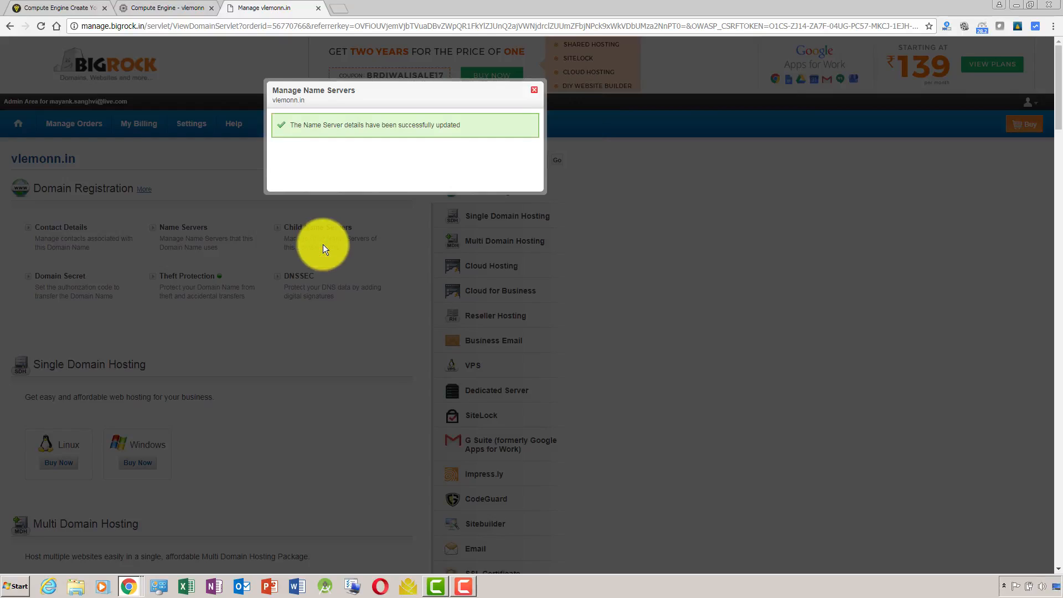
{"action": "left_click", "coordinate": [532, 90]}
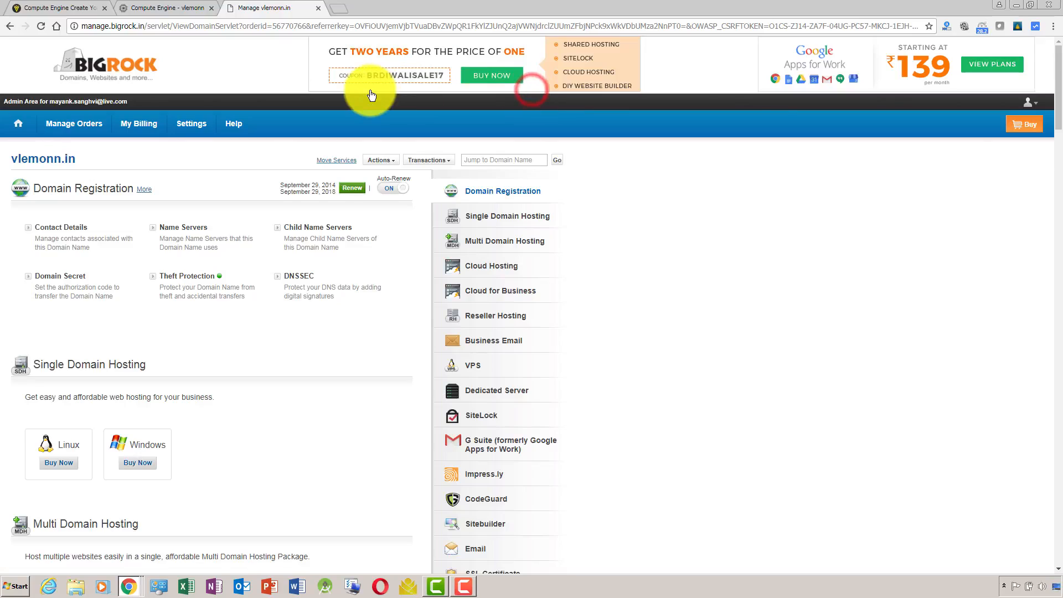
Load vlemonn.in in a private browsing window to check the site, and return to the BigRock domain page.
{"action": "key", "text": "ctrl+shift+n"}
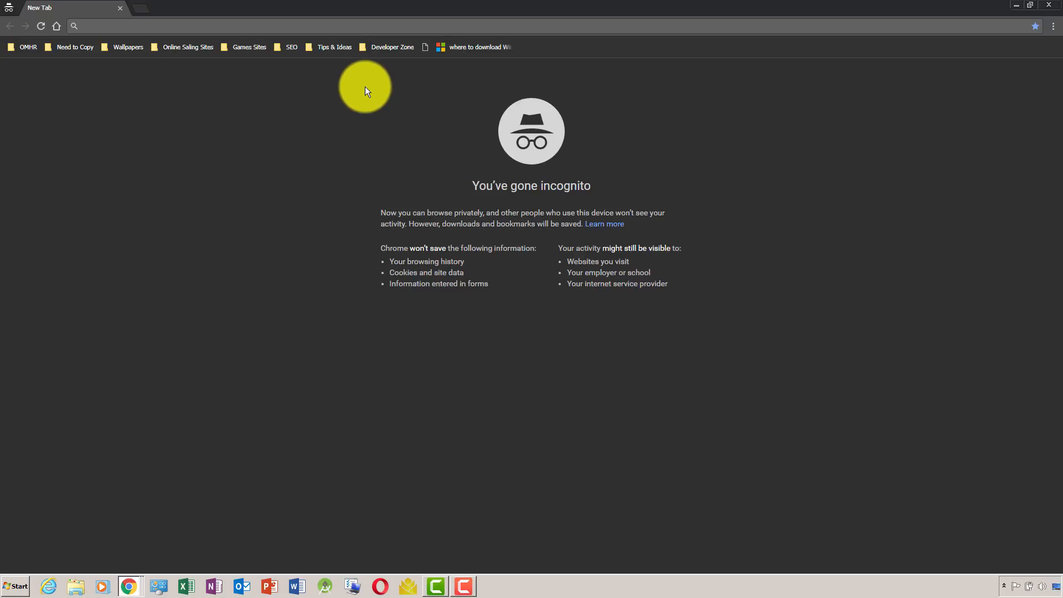
{"action": "type", "text": "vle"}
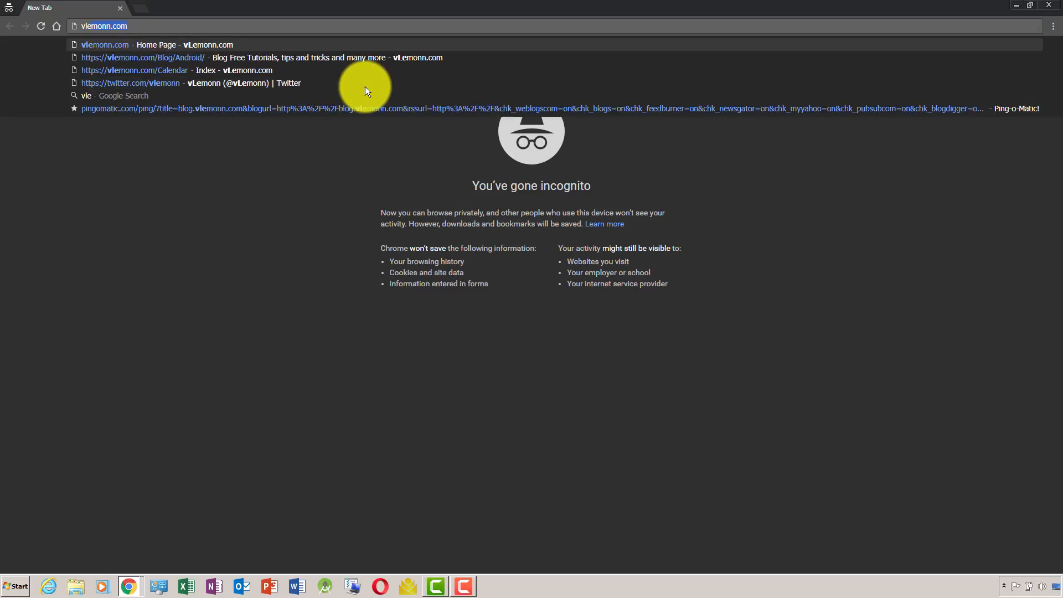
{"action": "type", "text": "monn.in"}
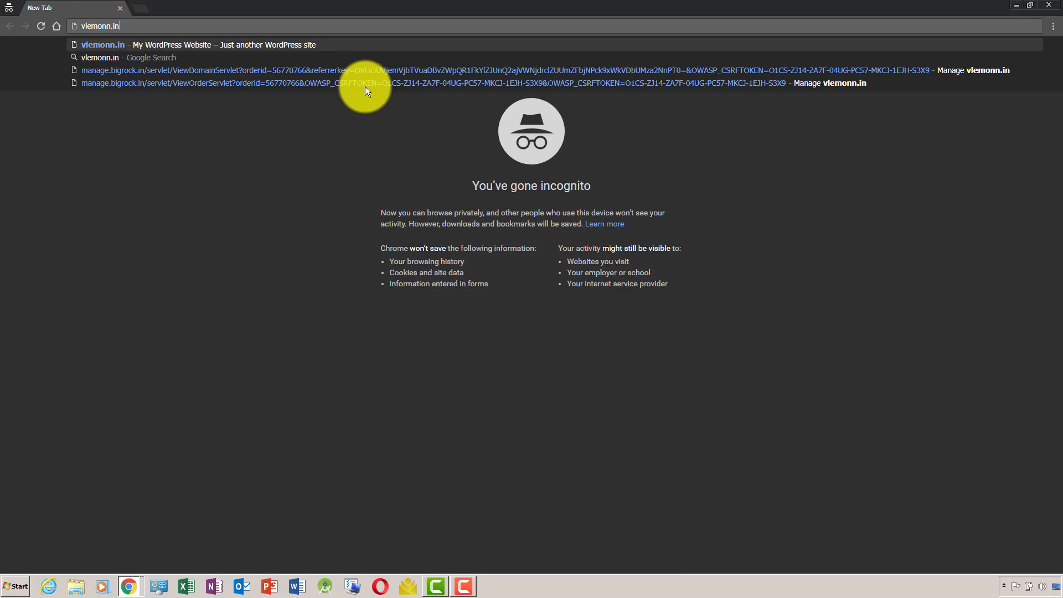
{"action": "key", "text": "Return"}
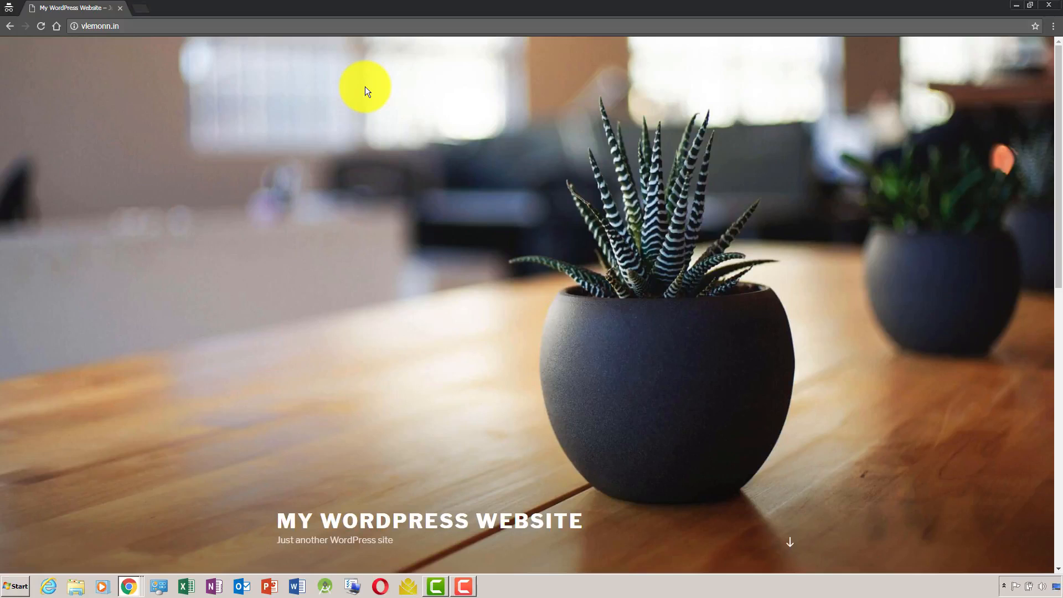
{"action": "key", "text": "alt+Tab"}
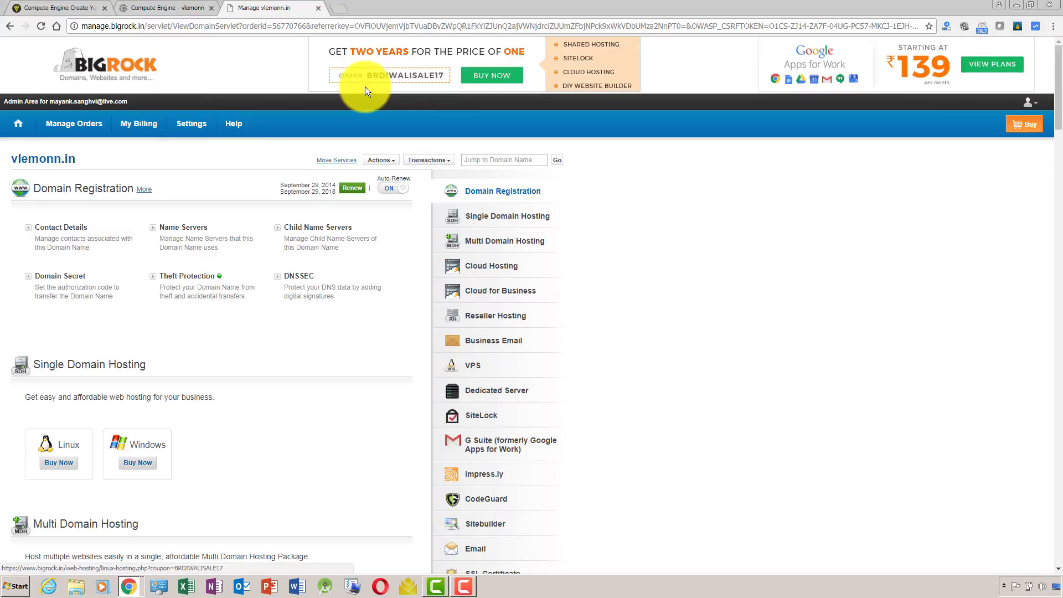
Reopen the BigRock page for vlemonn.in, review its saved name servers, and close that page.
{"action": "key", "text": "ctrl+w"}
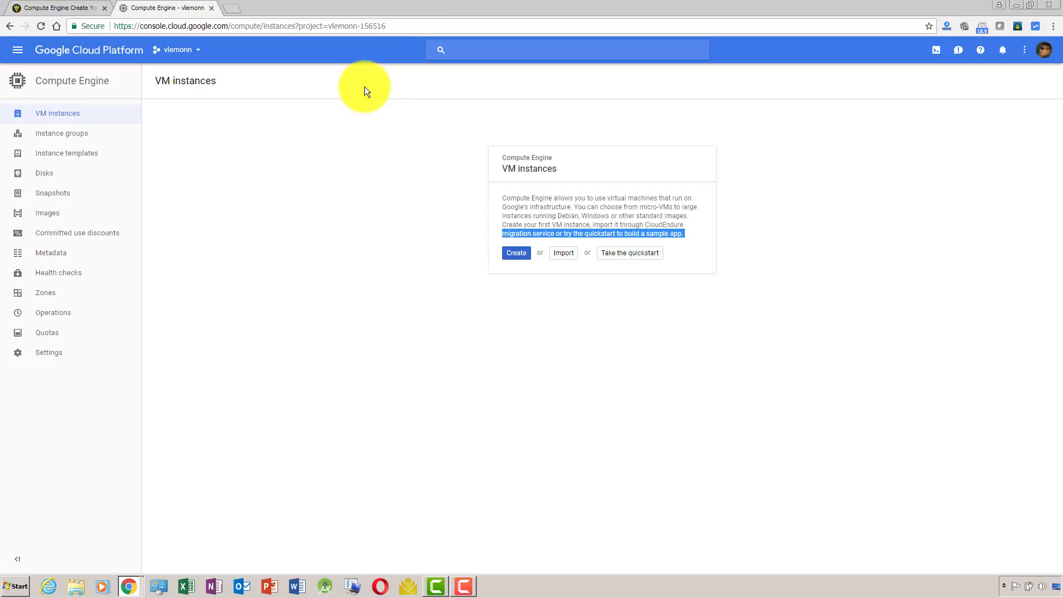
{"action": "key", "text": "ctrl+shift+t"}
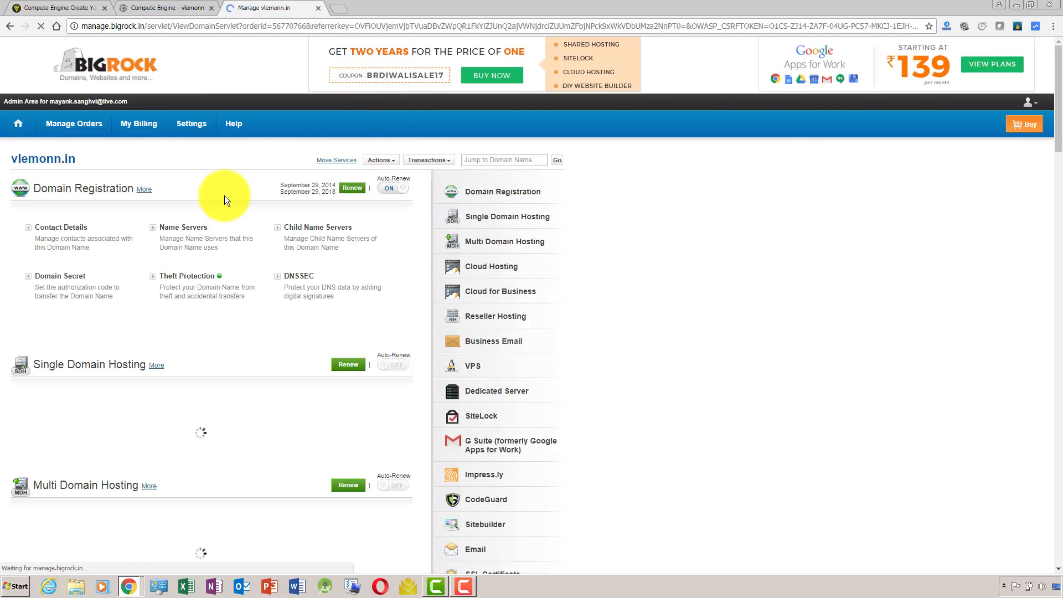
{"action": "left_click", "coordinate": [196, 228]}
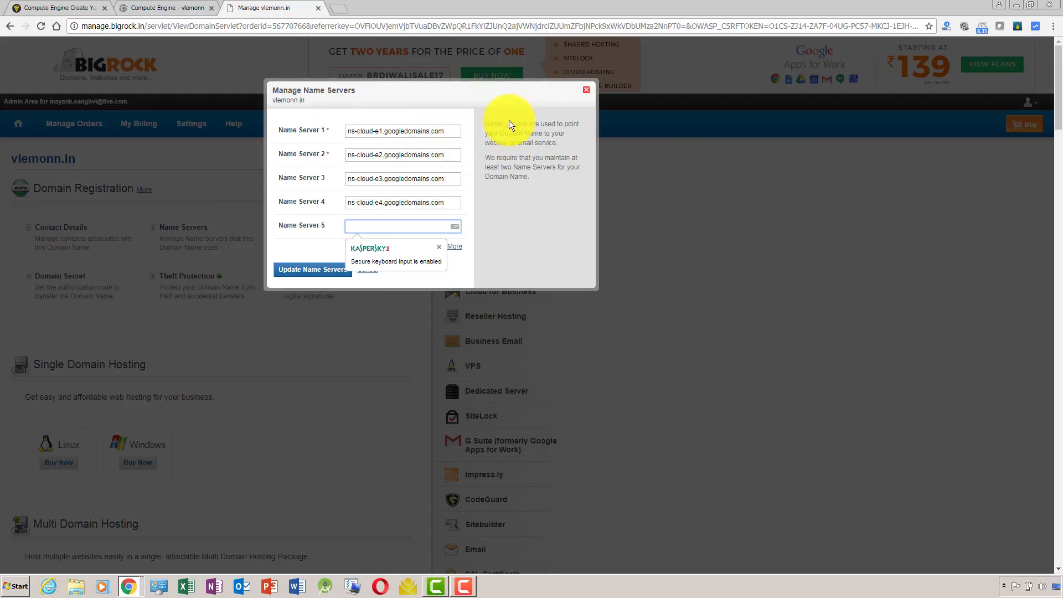
{"action": "left_click", "coordinate": [318, 11]}
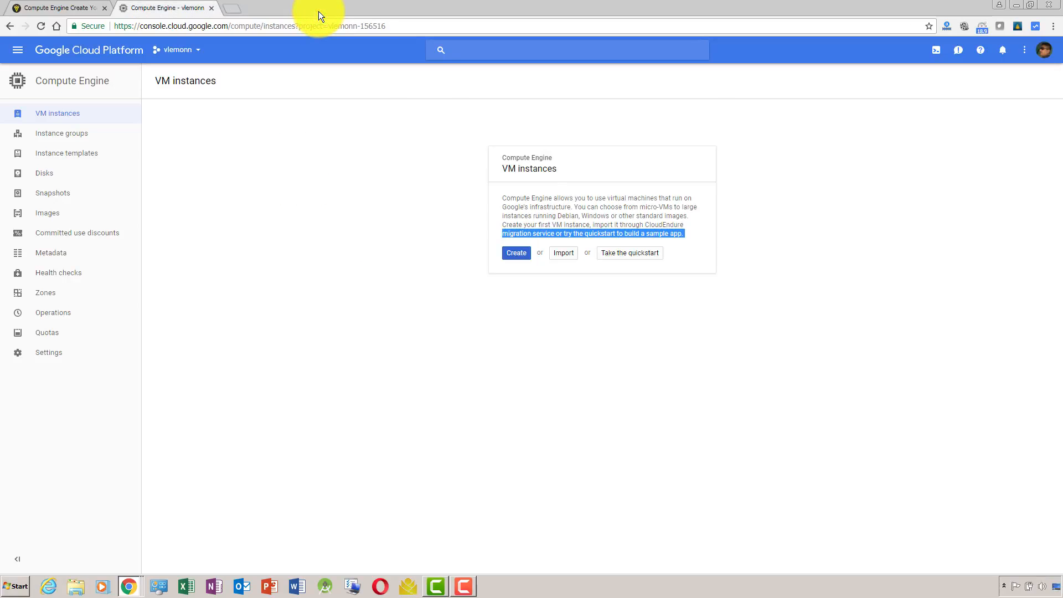
Close the private browsing windows, keeping the Cloud DNS zone and Compute Engine windows open.
{"action": "key", "text": "alt+Tab"}
{"action": "key", "text": "alt+Tab"}
{"action": "key", "text": "alt+Tab"}
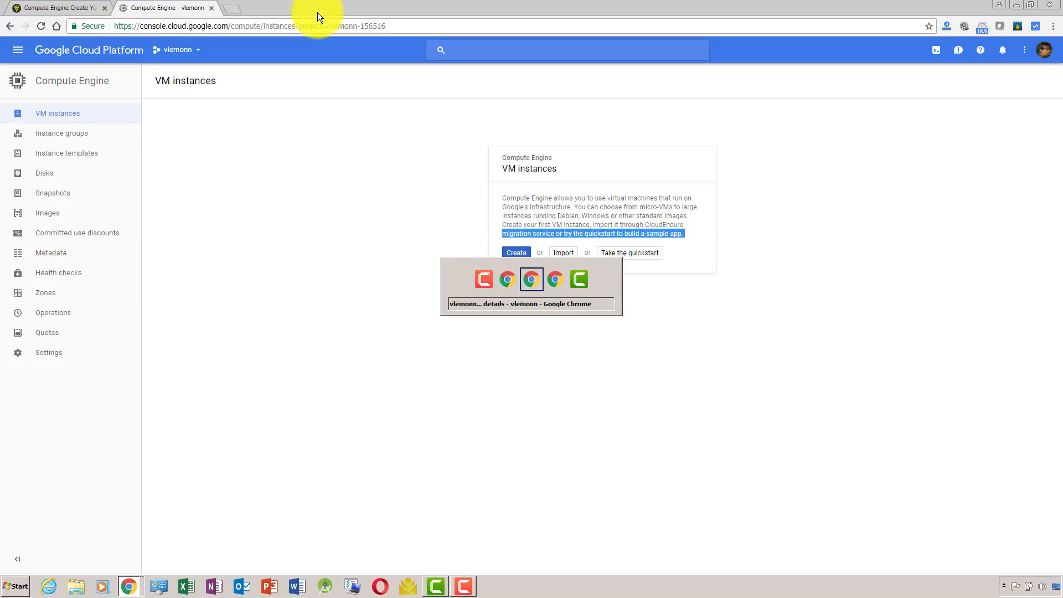
{"action": "key", "text": "alt+Tab"}
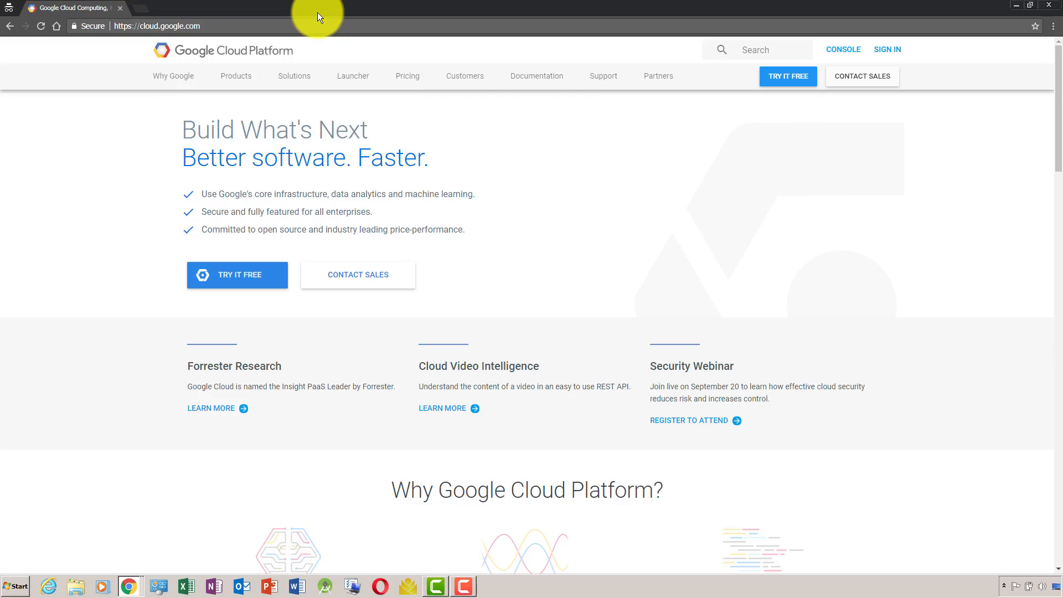
{"action": "key", "text": "alt+Tab"}
{"action": "key", "text": "alt+Tab"}
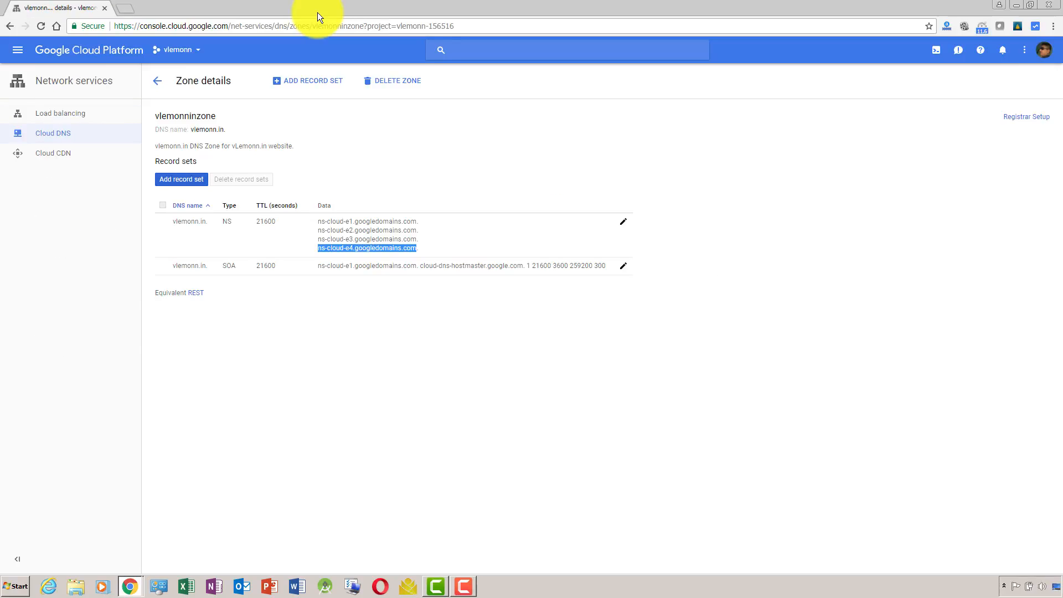
{"action": "key", "text": "alt+Tab"}
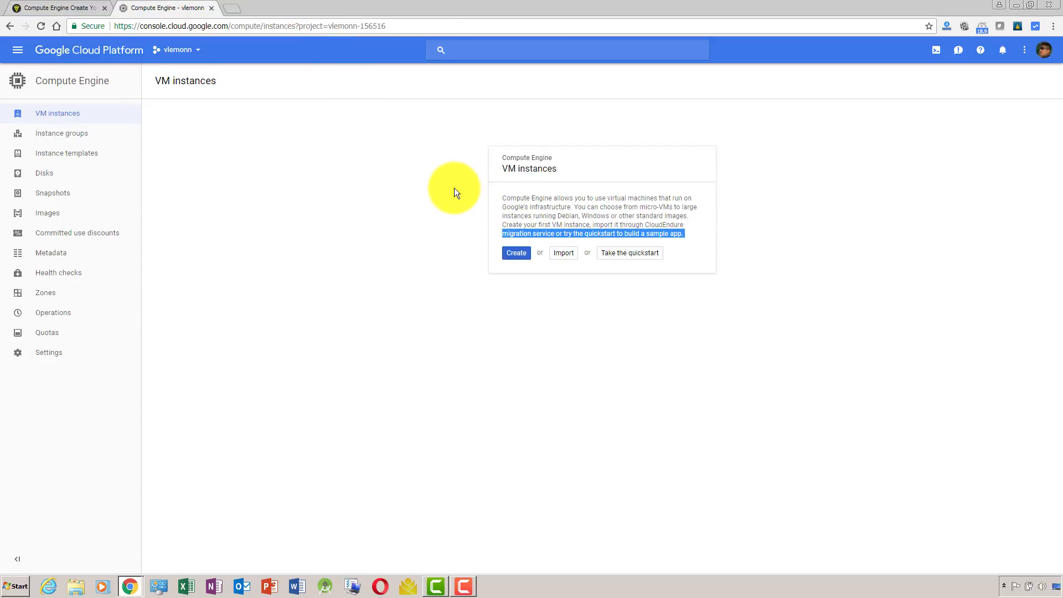
Bring up the Compute Engine first VM instance article at the section on the new instance's settings.
{"action": "key", "text": "alt+Tab"}
{"action": "key", "text": "alt+Tab"}
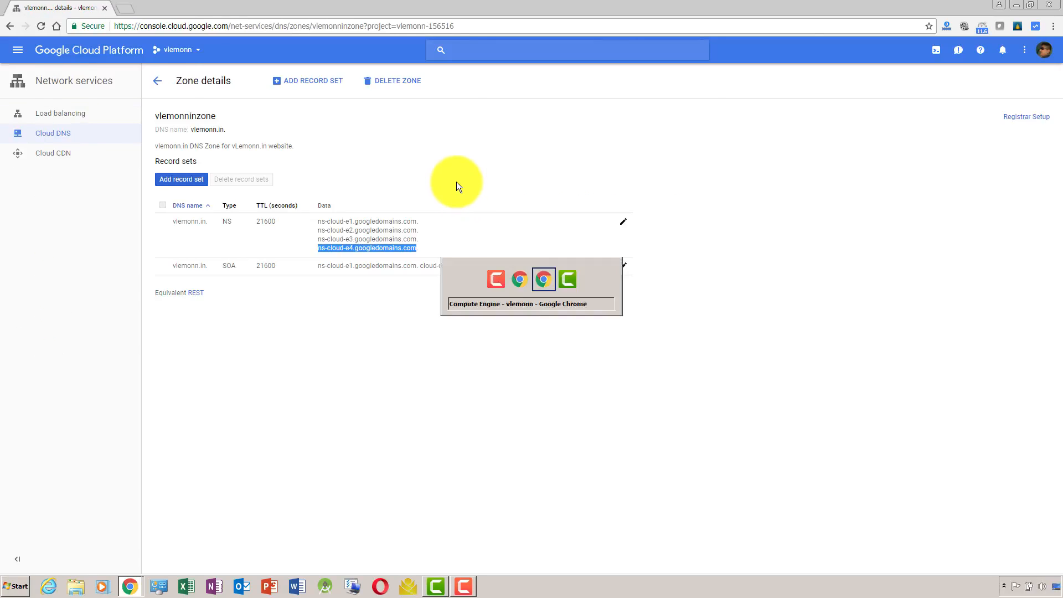
{"action": "left_click", "coordinate": [53, 8]}
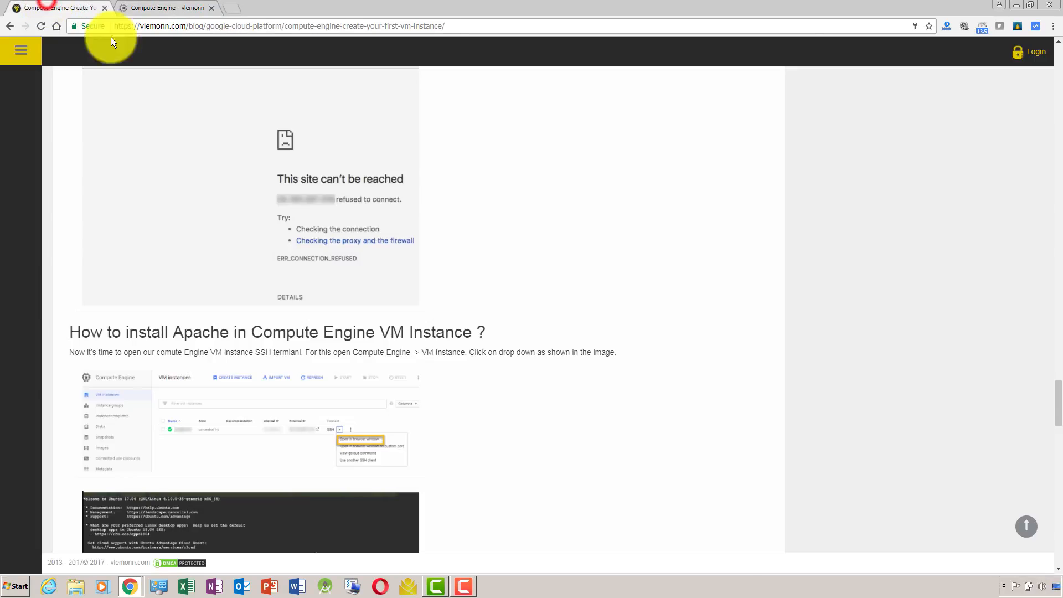
{"action": "left_click_drag", "start_coordinate": [1051, 409], "coordinate": [1060, 144]}
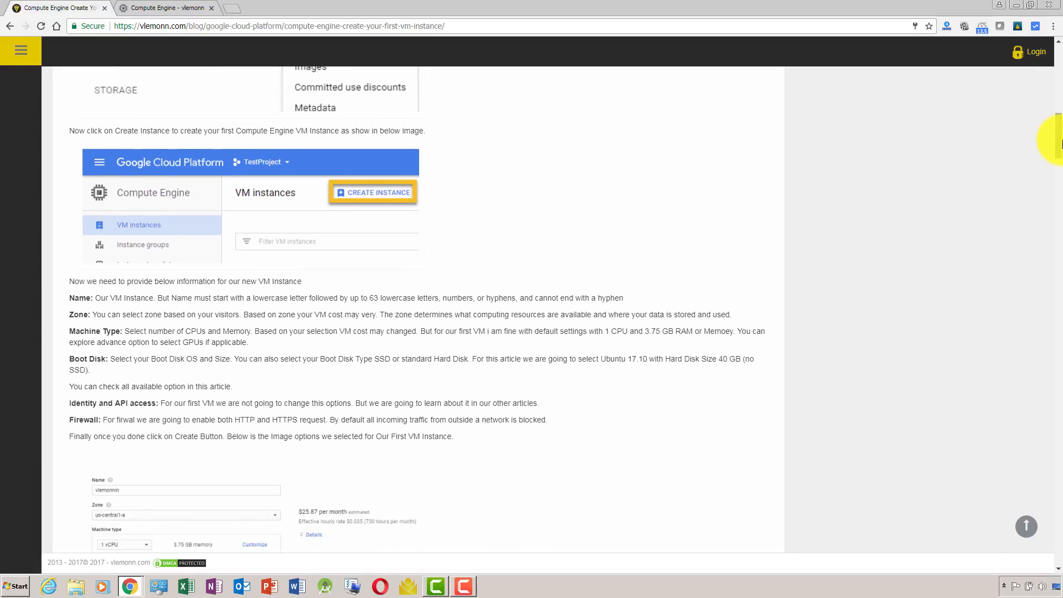
{"action": "key", "text": "alt+Tab"}
{"action": "key", "text": "alt+Tab"}
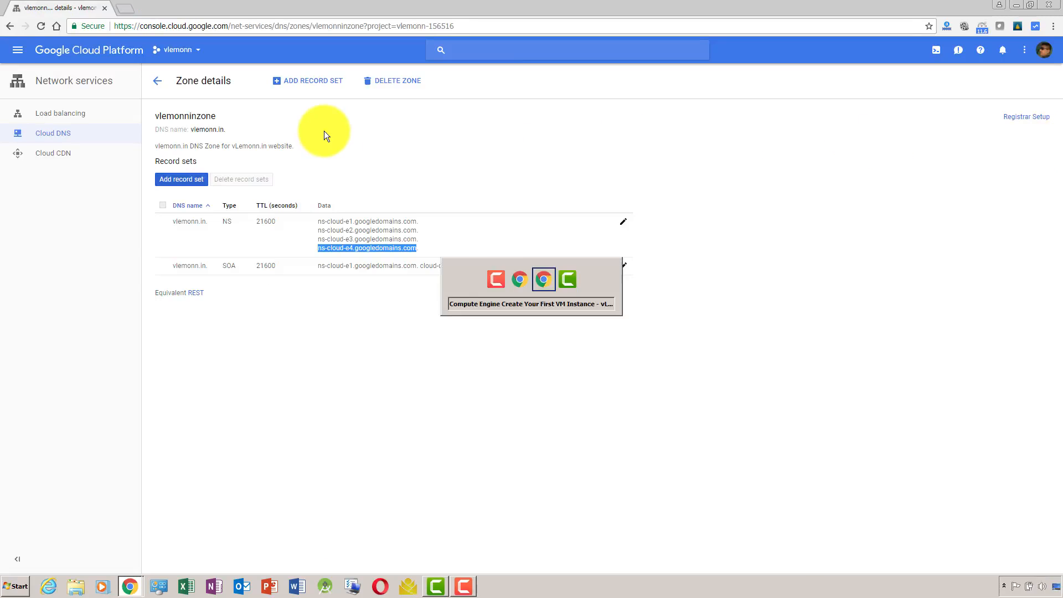
{"action": "key", "text": "alt+Tab"}
{"action": "key", "text": "alt+shift+Tab"}
{"action": "key", "text": "alt+Tab"}
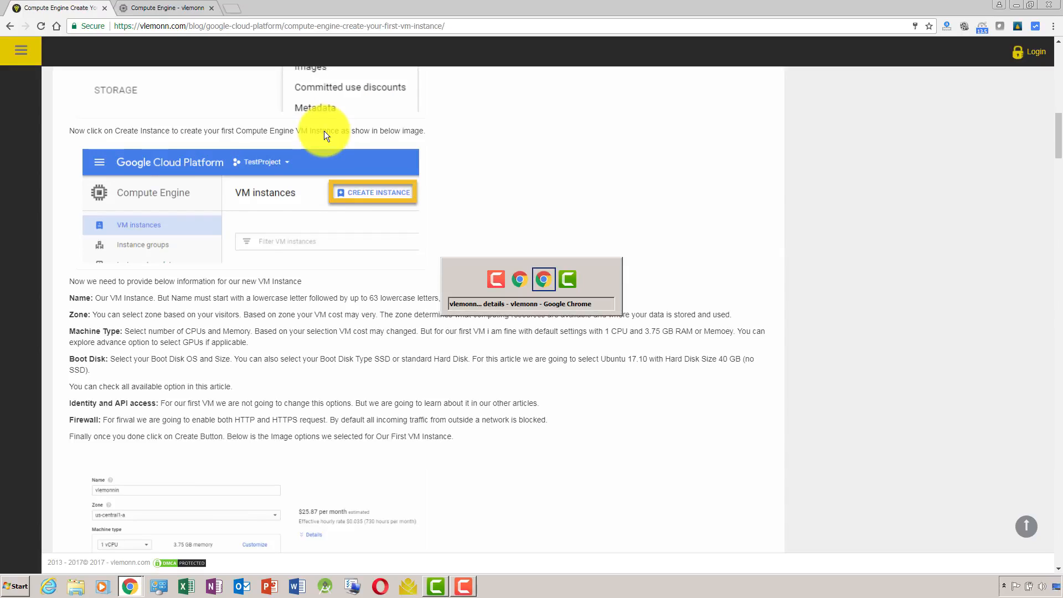
{"action": "key", "text": "Escape"}
Detach the VM instances page into its own window and arrange it side by side with the article.
{"action": "left_click_drag", "start_coordinate": [194, 8], "coordinate": [274, 188]}
{"action": "left_click_drag", "start_coordinate": [478, 3], "coordinate": [1062, 183]}
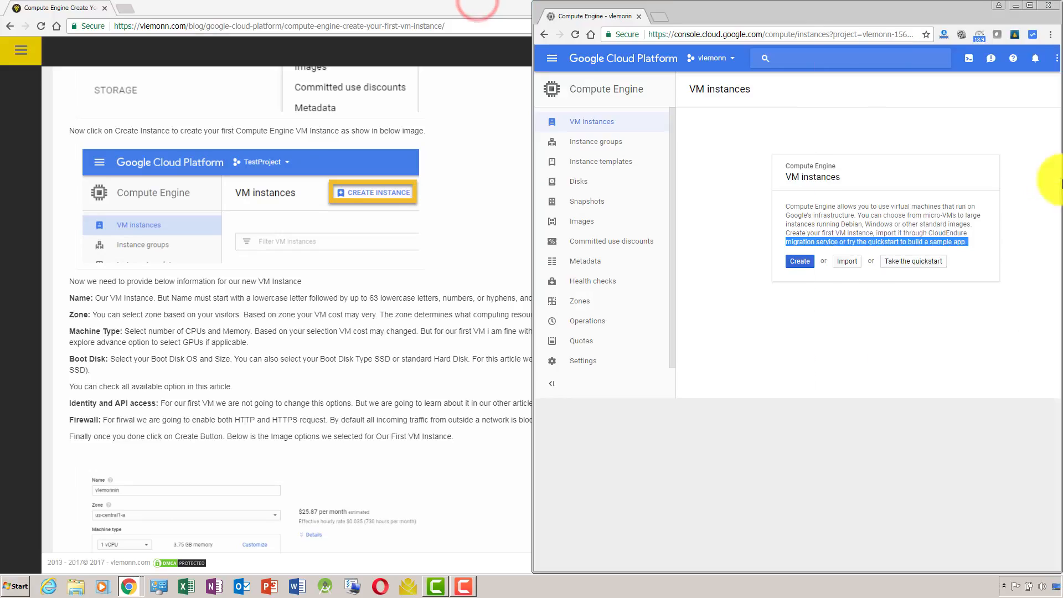
{"action": "left_click_drag", "start_coordinate": [367, 3], "coordinate": [1, 178]}
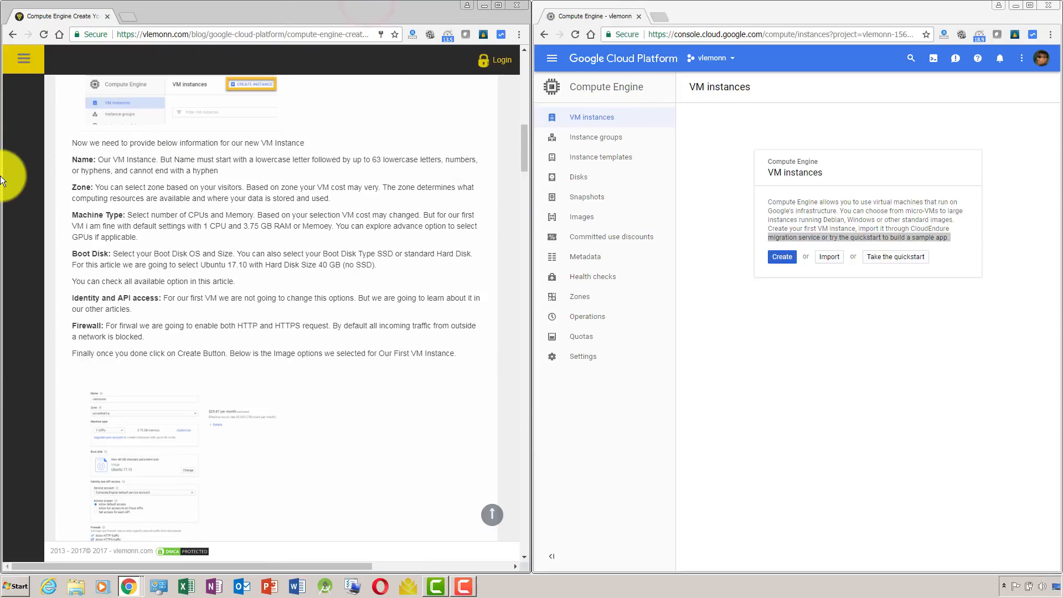
{"action": "scroll", "coordinate": [521, 140], "scroll_direction": "up", "scroll_amount": 1}
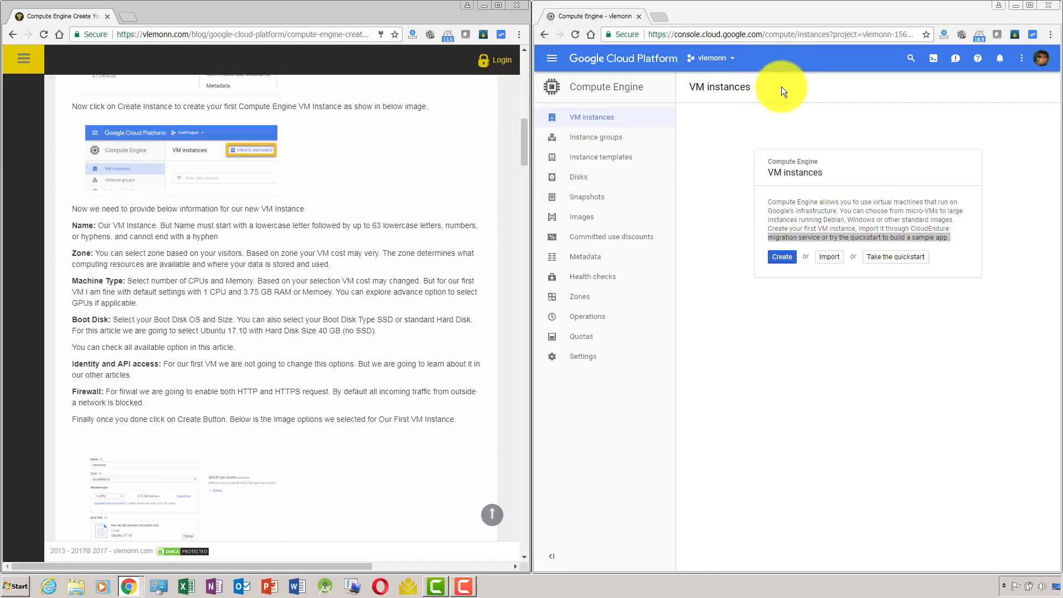
Start creating a VM instance and name it vlemonnin-vm.
{"action": "left_click", "coordinate": [781, 258]}
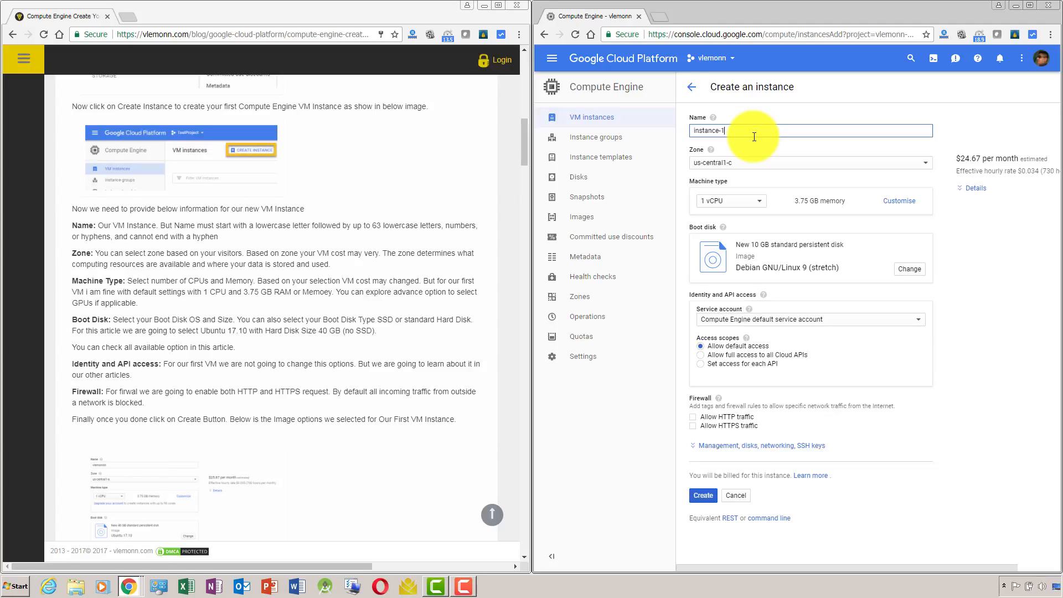
{"action": "triple_click", "coordinate": [754, 136]}
{"action": "type", "text": "vm"}
{"action": "key", "text": "BackSpace"}
{"action": "key", "text": "BackSpace"}
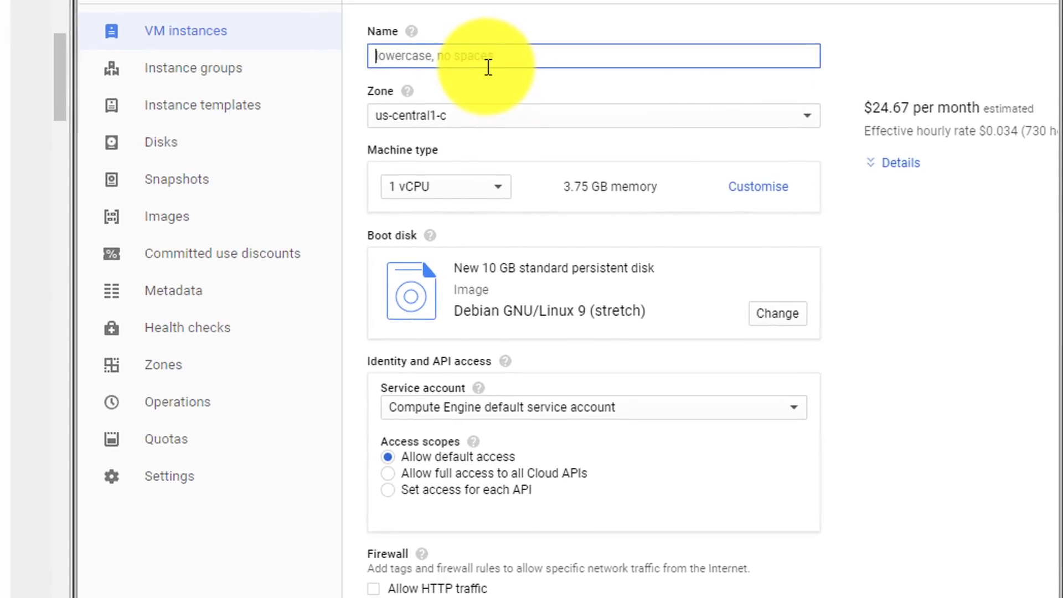
{"action": "type", "text": "vlem"}
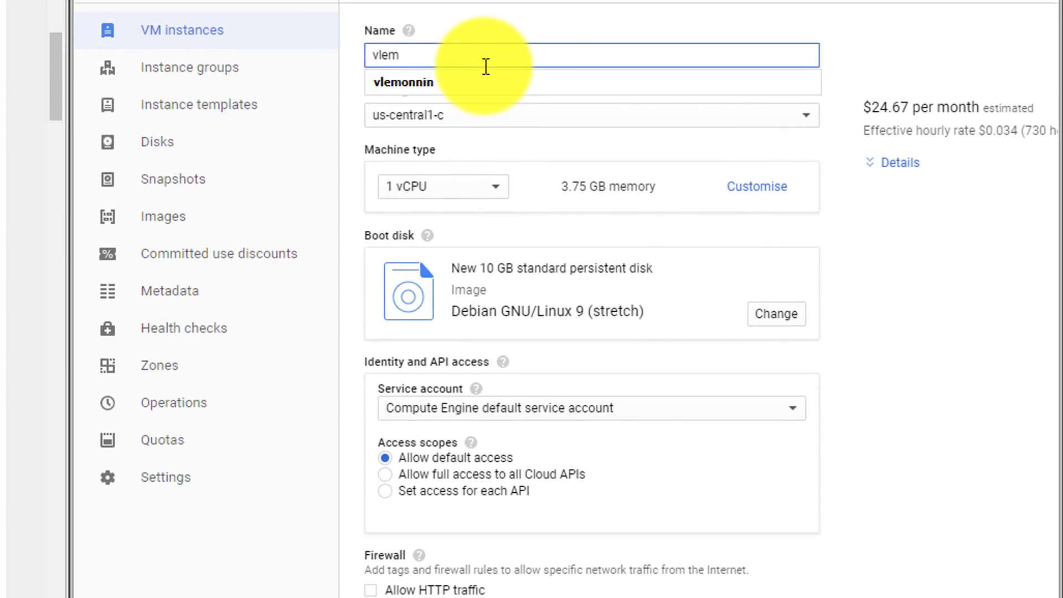
{"action": "type", "text": "onnin-vm"}
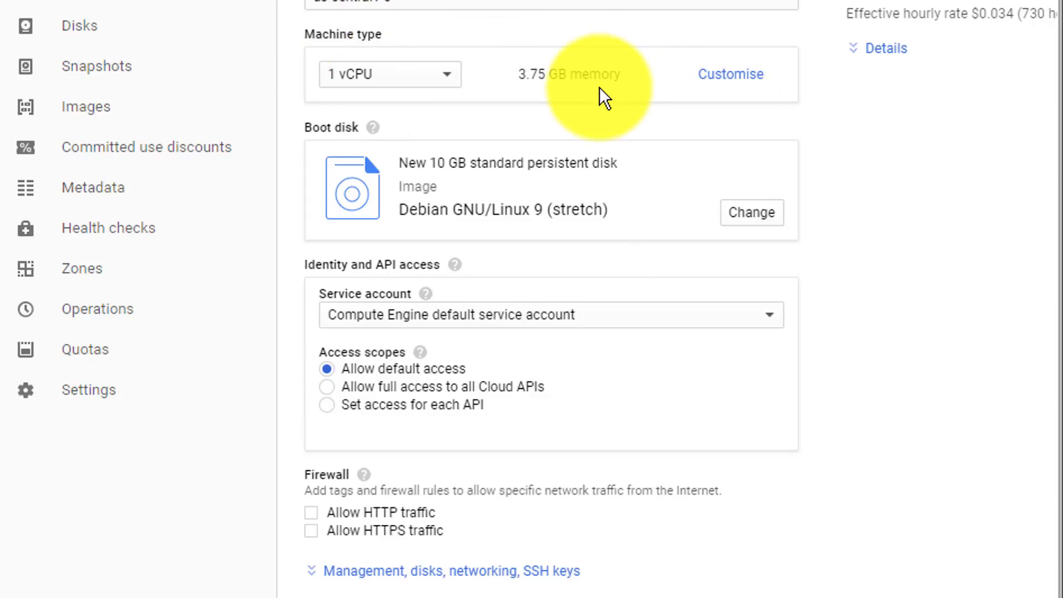
Review the preset machine types, and try a customised machine with 32 vCPUs and about 185 GB of memory.
{"action": "left_click", "coordinate": [440, 82]}
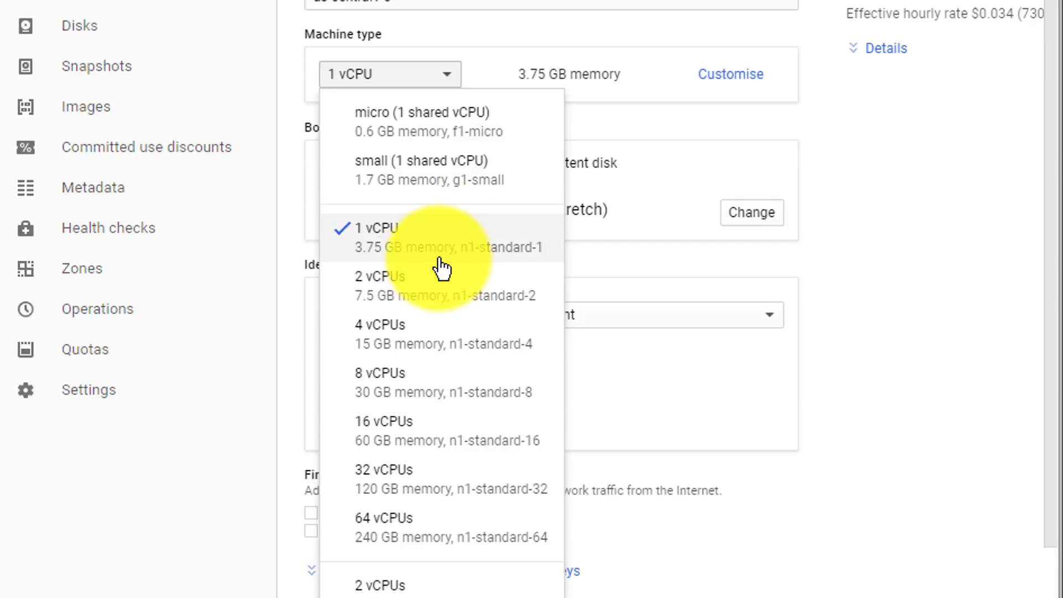
{"action": "left_click", "coordinate": [630, 74]}
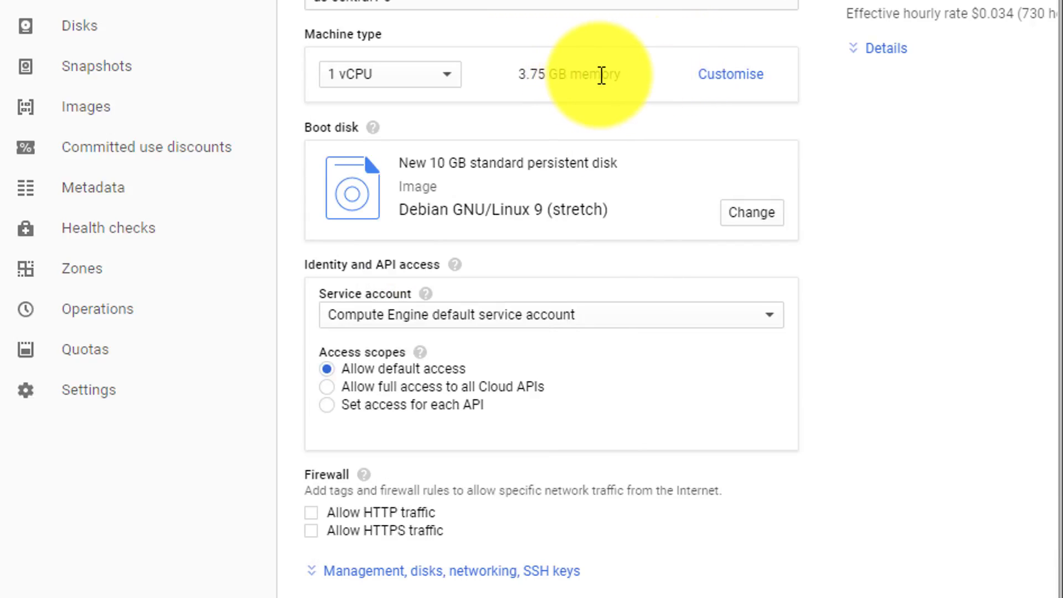
{"action": "left_click", "coordinate": [709, 80]}
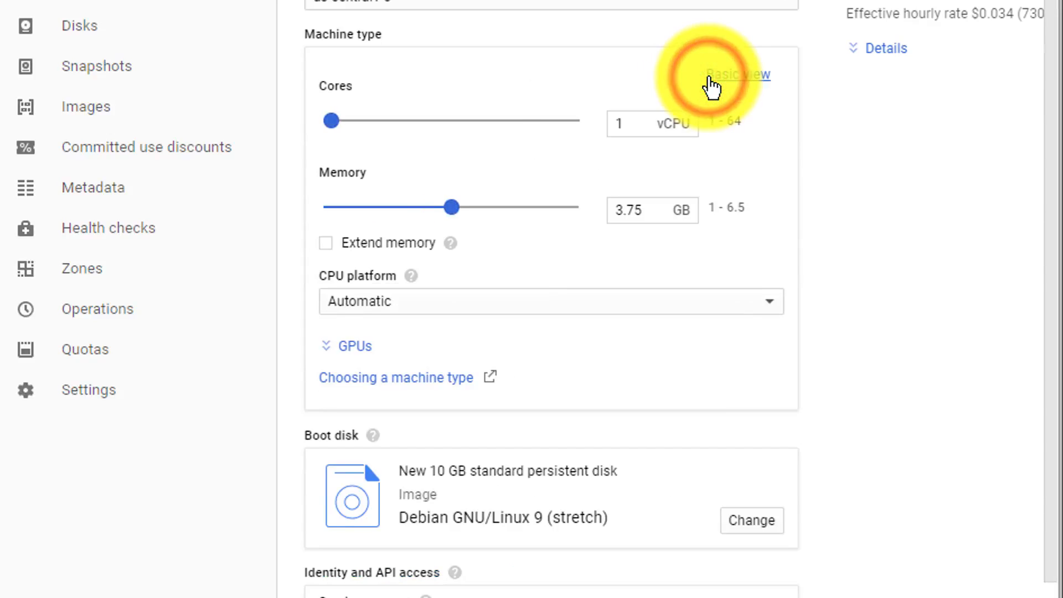
{"action": "left_click_drag", "start_coordinate": [331, 121], "coordinate": [455, 129]}
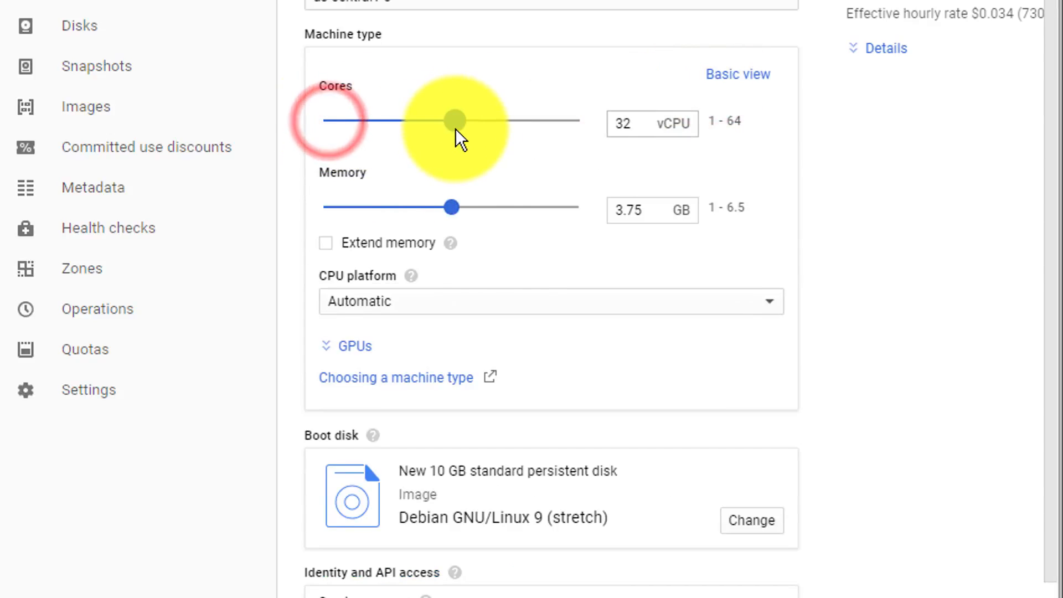
{"action": "left_click_drag", "start_coordinate": [327, 208], "coordinate": [552, 214]}
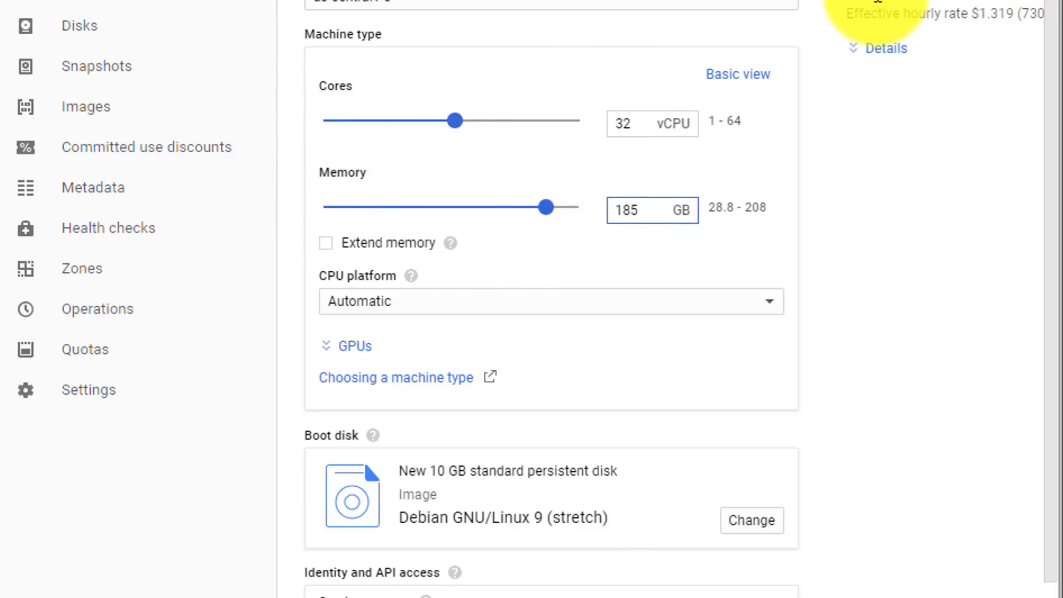
Set the custom machine type to 1 vCPU and 3.75 GB of memory, keeping the CPU platform on Automatic.
{"action": "left_click_drag", "start_coordinate": [455, 121], "coordinate": [331, 134]}
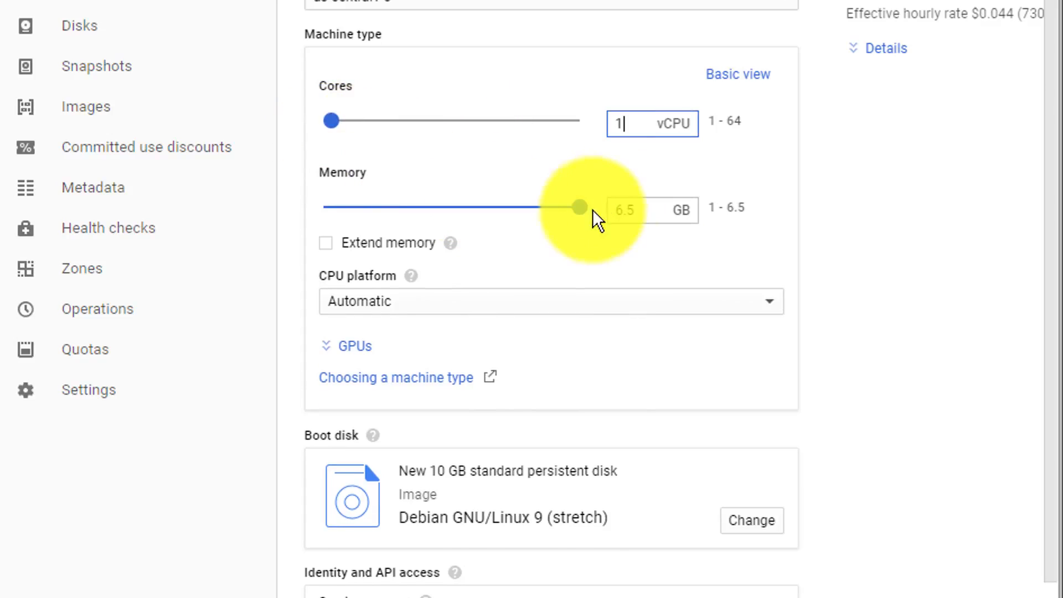
{"action": "left_click_drag", "start_coordinate": [581, 207], "coordinate": [463, 215]}
{"action": "left_click", "coordinate": [455, 215]}
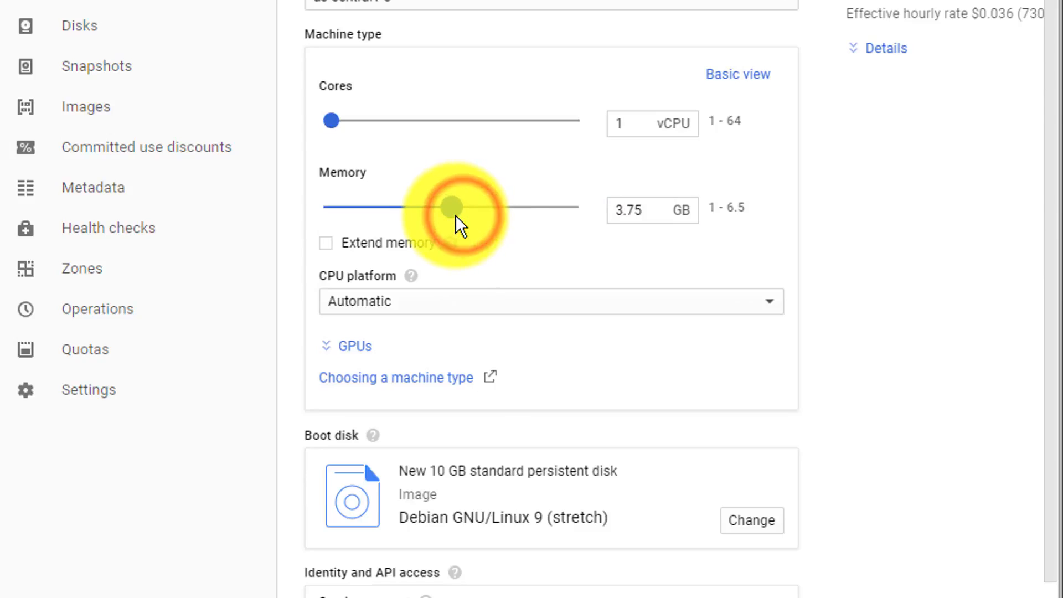
{"action": "left_click", "coordinate": [495, 321]}
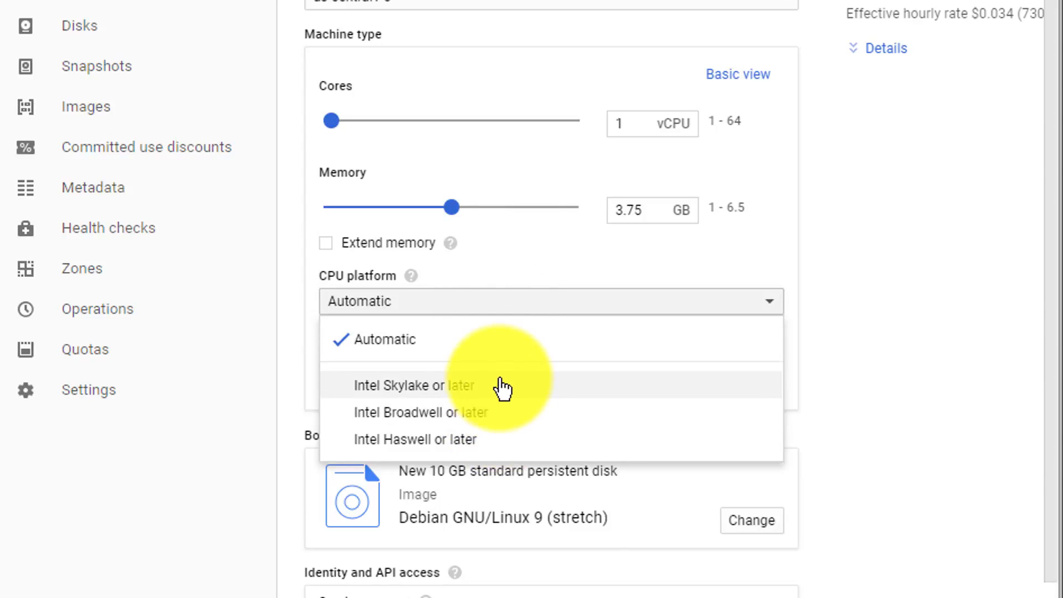
{"action": "left_click", "coordinate": [550, 308]}
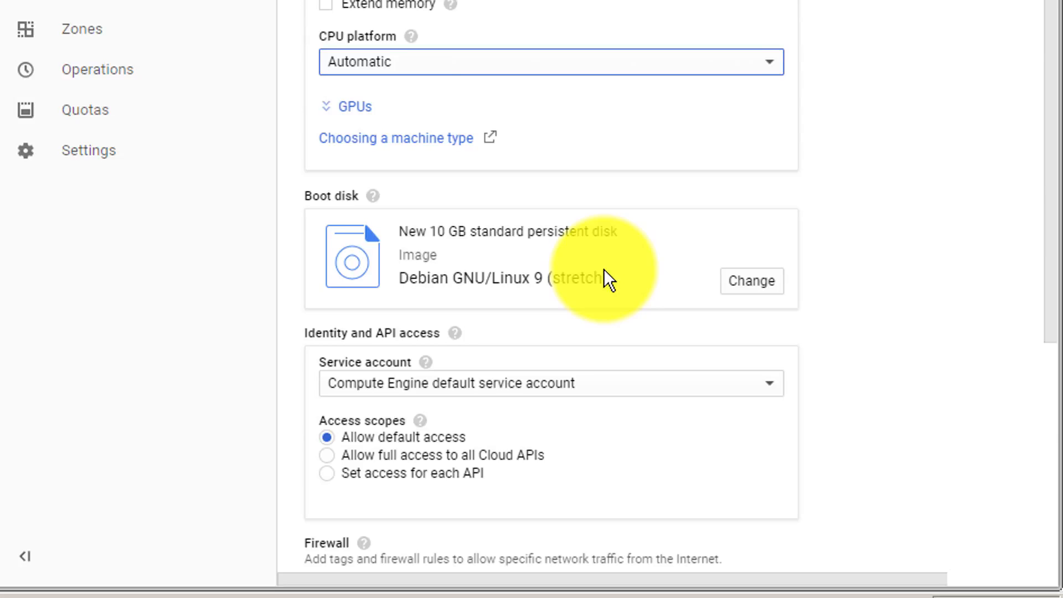
Open the boot disk options for the new VM and choose the Ubuntu 17.10 OS image.
{"action": "left_click", "coordinate": [732, 285]}
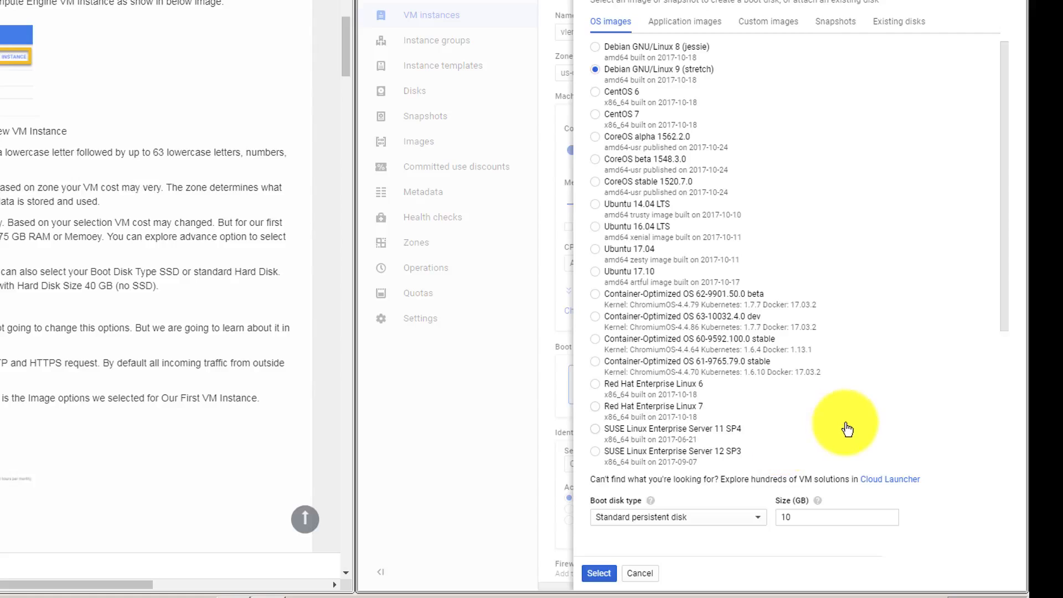
{"action": "left_click_drag", "start_coordinate": [1003, 276], "coordinate": [990, 320]}
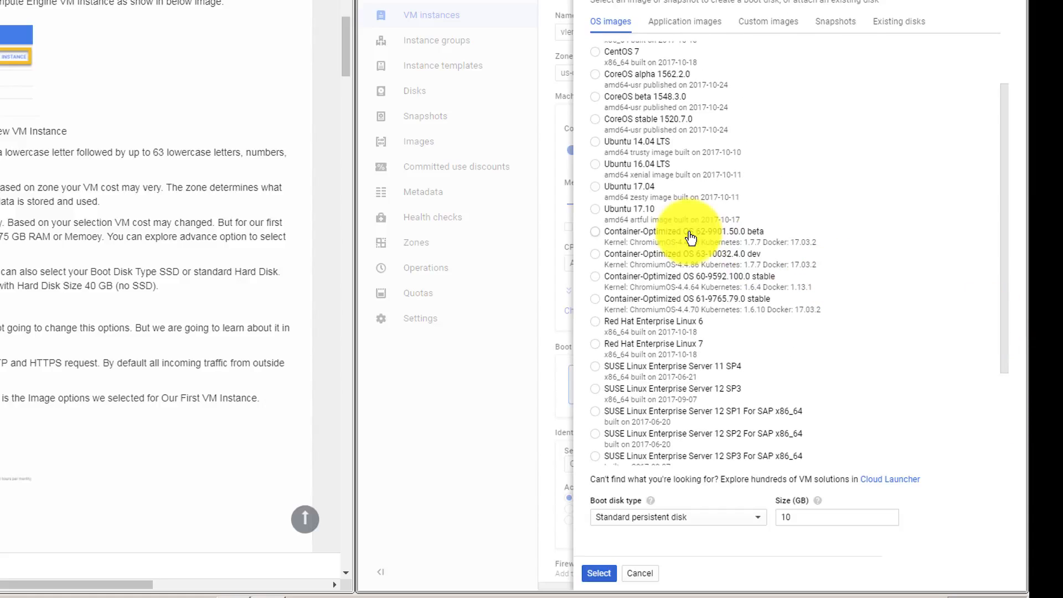
{"action": "left_click", "coordinate": [595, 210]}
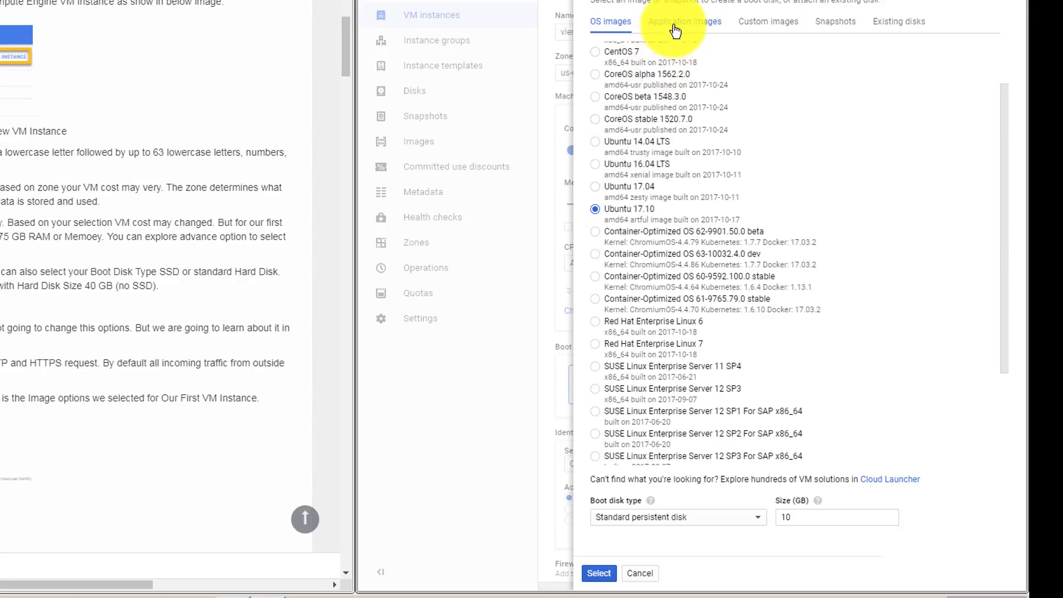
Review the application images, custom images, snapshots and existing disks available for the boot disk, and return to the OS images.
{"action": "left_click", "coordinate": [675, 28]}
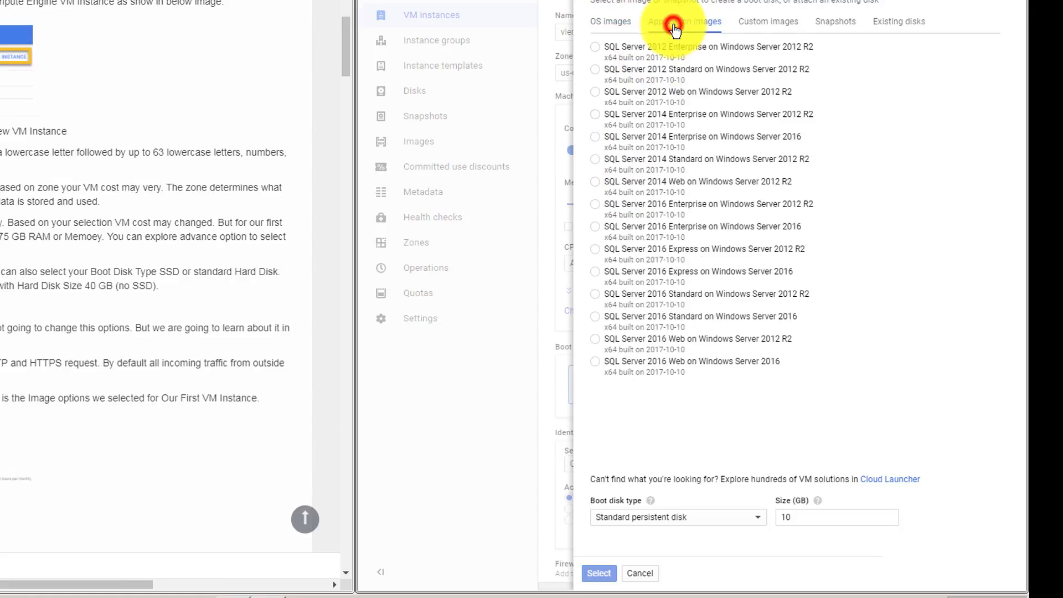
{"action": "left_click", "coordinate": [768, 22]}
{"action": "left_click", "coordinate": [769, 58]}
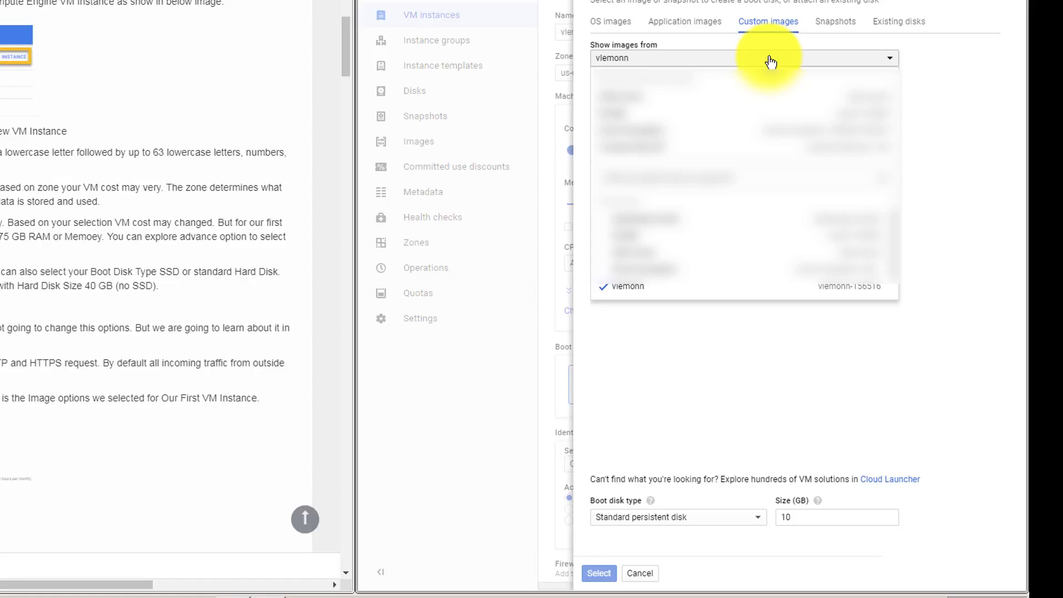
{"action": "left_click", "coordinate": [769, 57]}
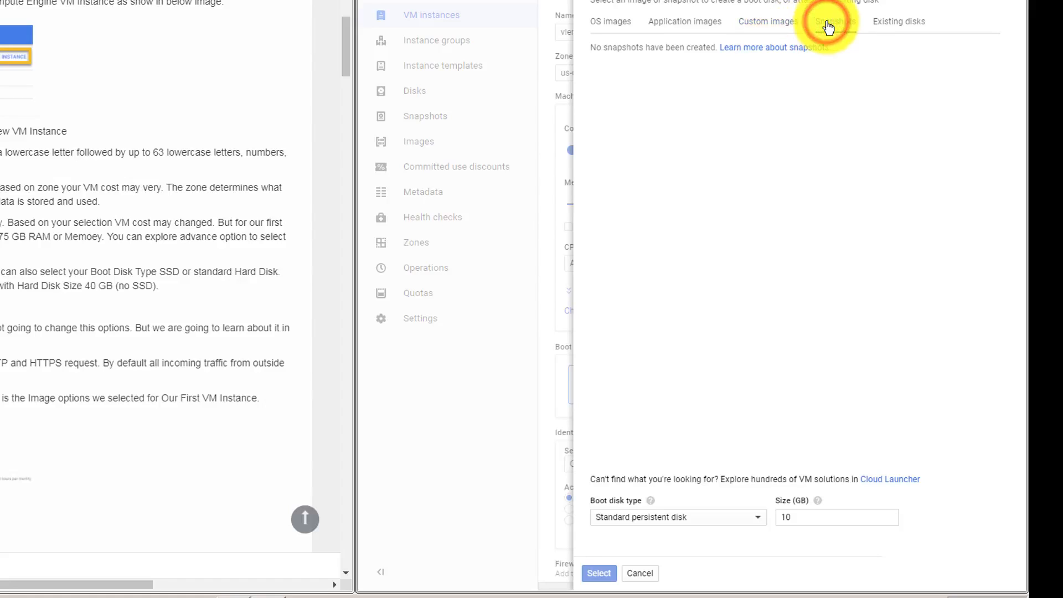
{"action": "left_click", "coordinate": [899, 22]}
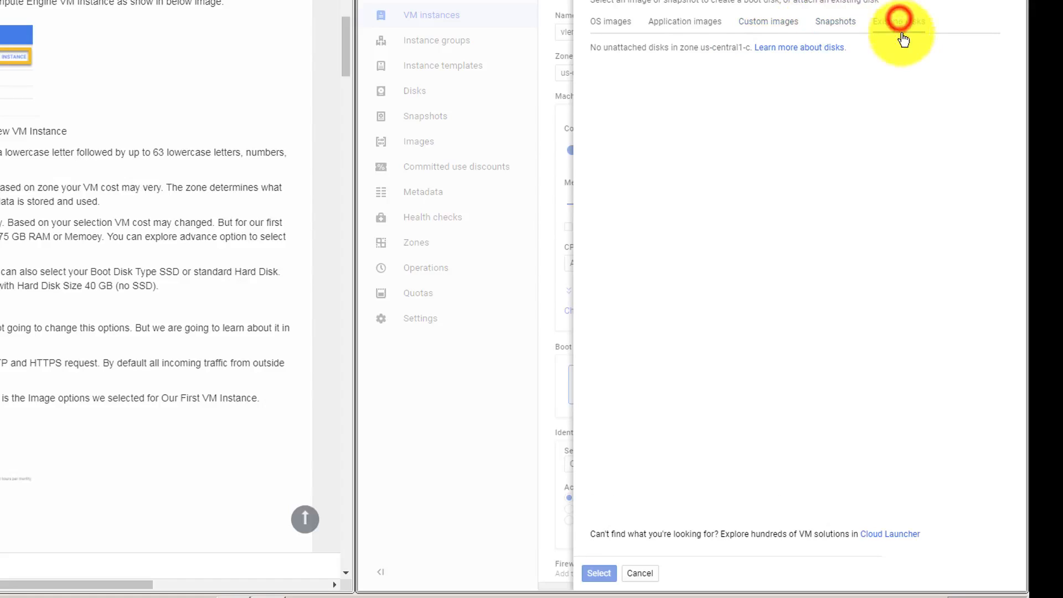
{"action": "left_click", "coordinate": [616, 22]}
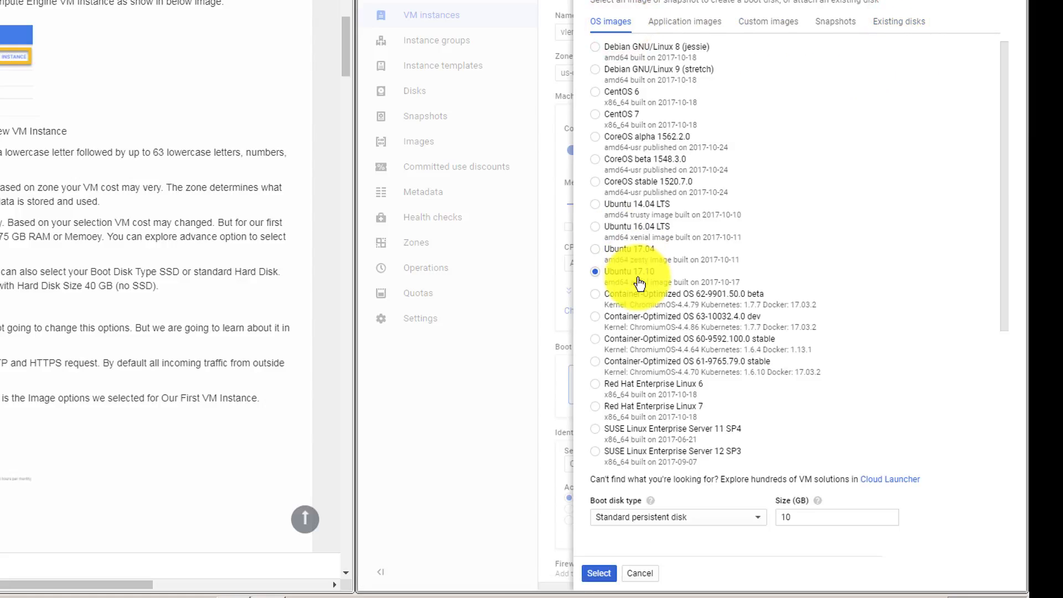
Keep the boot disk type as Standard persistent disk, set its size to 40 GB and apply the boot disk selection.
{"action": "left_click", "coordinate": [717, 524]}
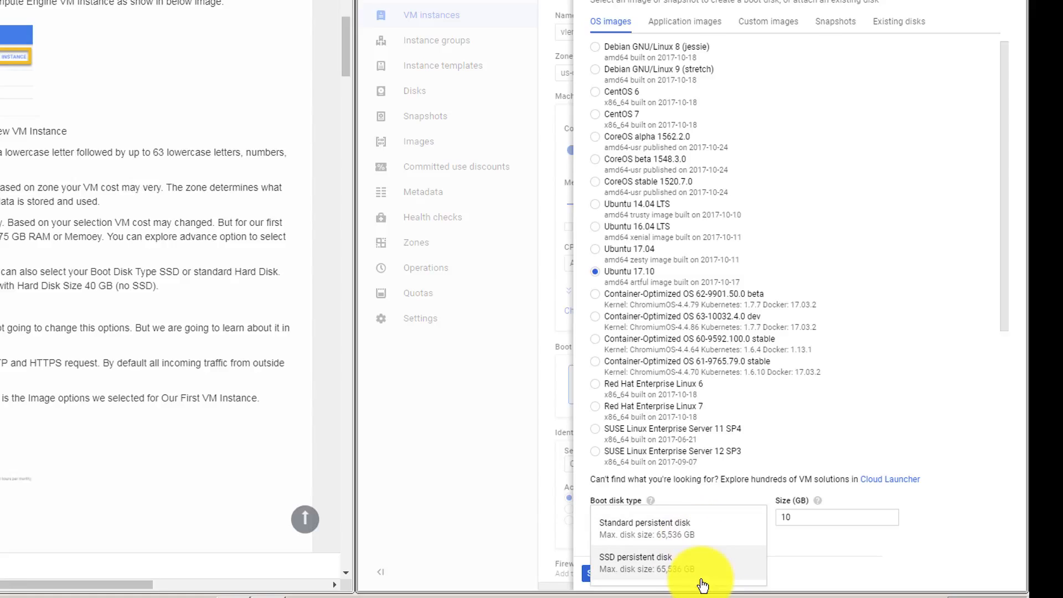
{"action": "left_click", "coordinate": [693, 540]}
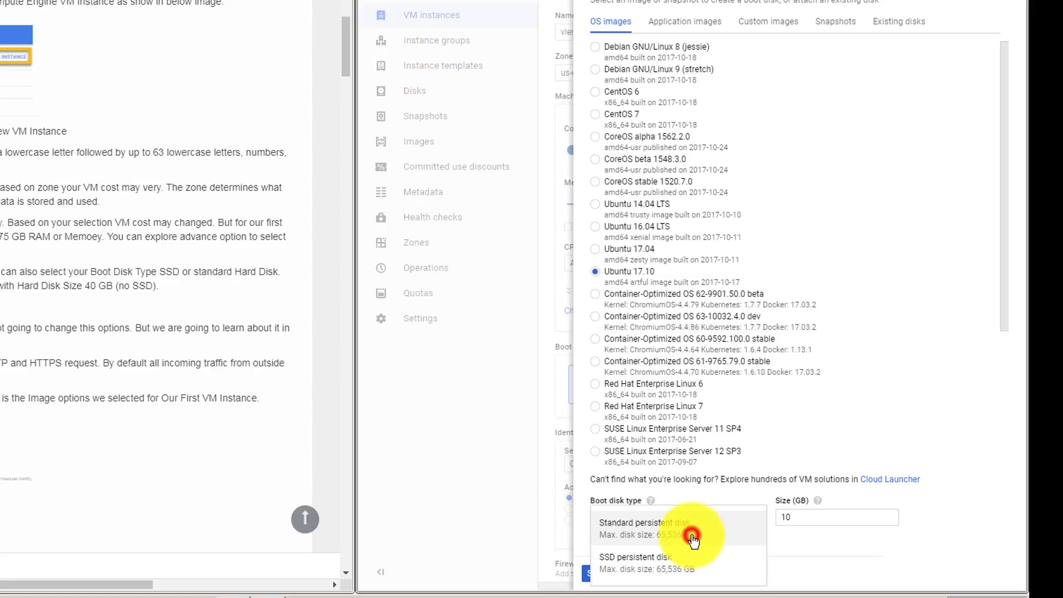
{"action": "double_click", "coordinate": [807, 517]}
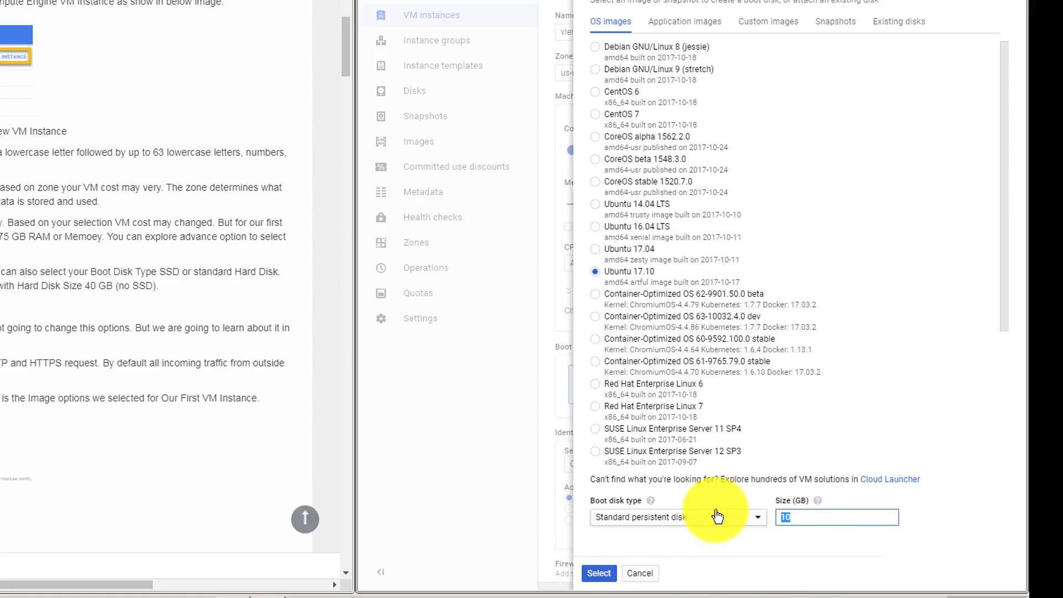
{"action": "type", "text": "40"}
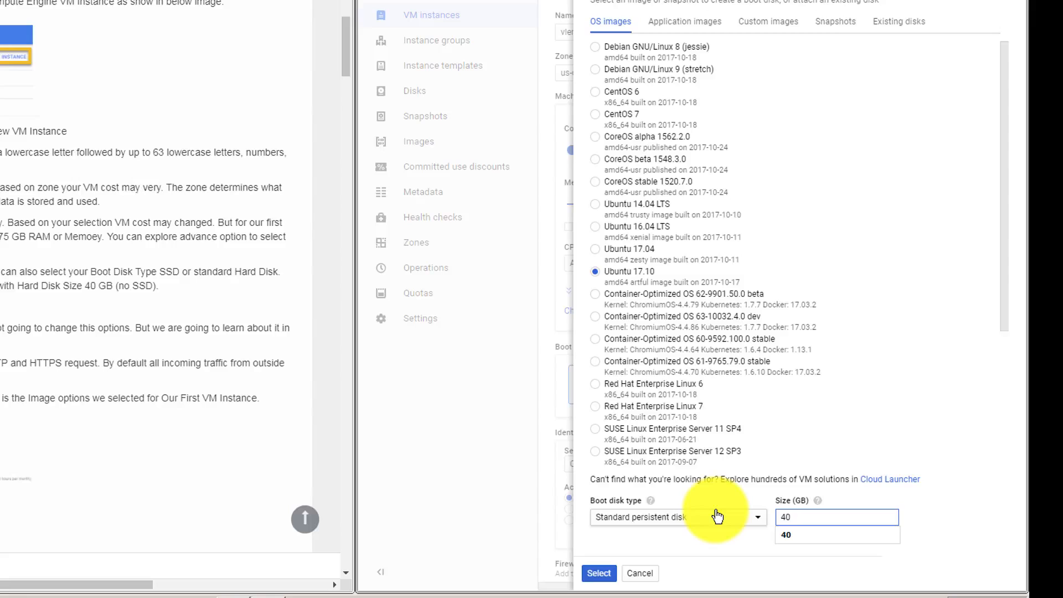
{"action": "left_click", "coordinate": [600, 572]}
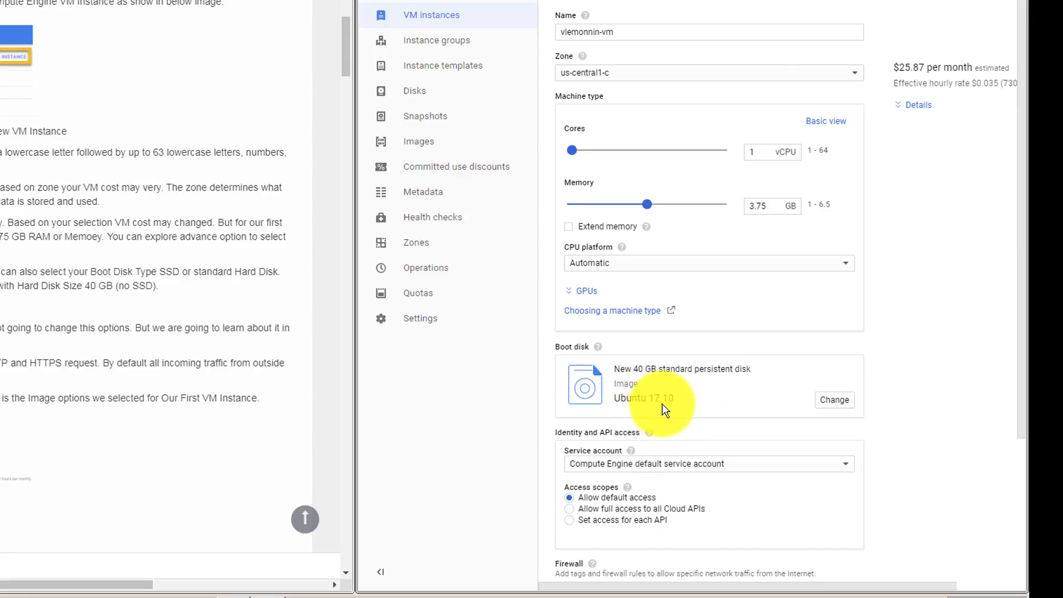
Allow HTTP and HTTPS traffic in the instance's firewall settings and create the VM instance.
{"action": "left_click_drag", "start_coordinate": [1018, 260], "coordinate": [1020, 409]}
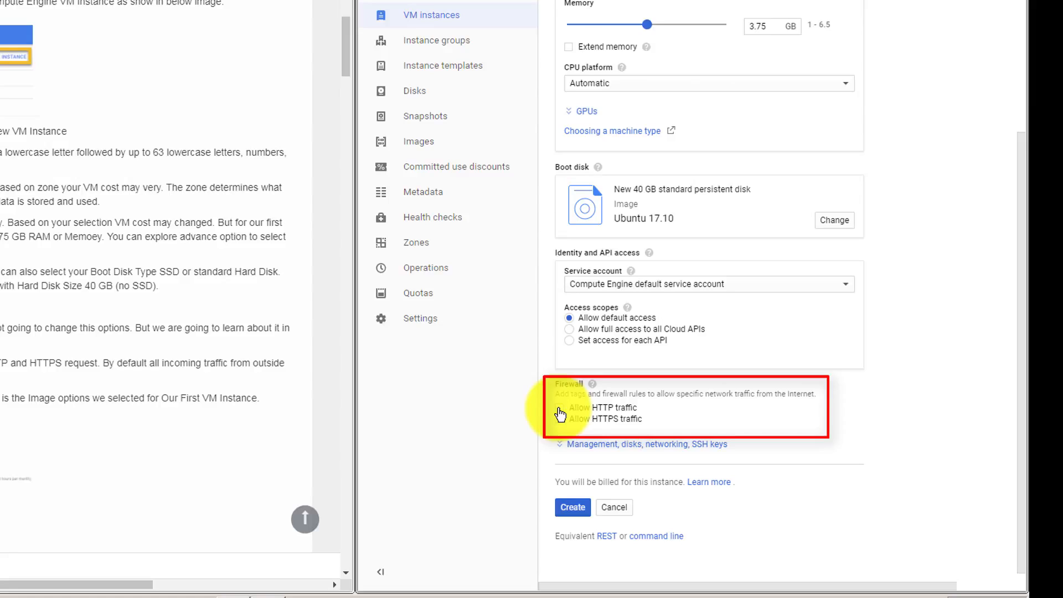
{"action": "left_click", "coordinate": [560, 413]}
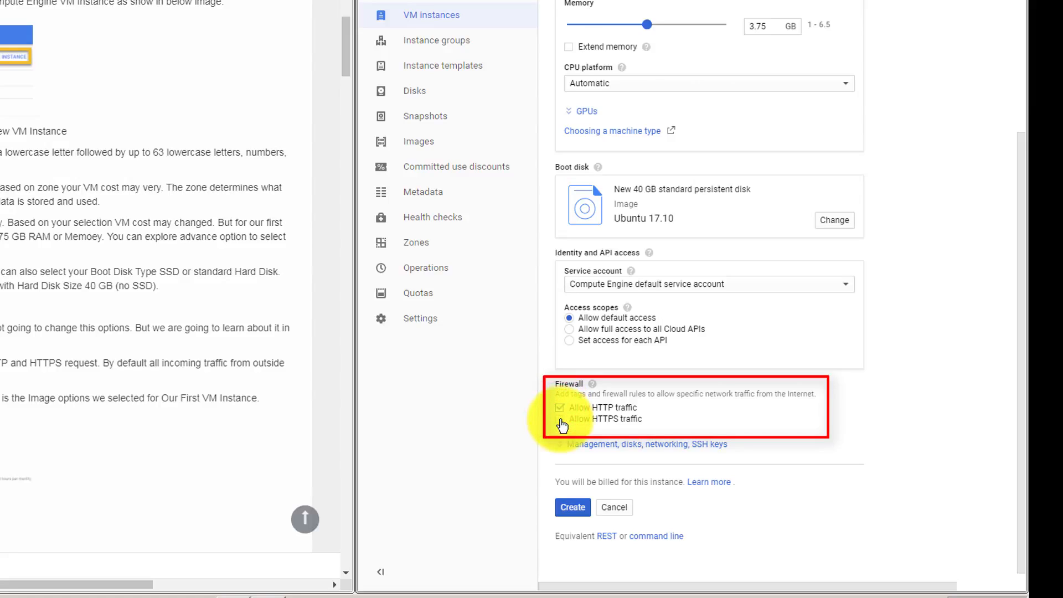
{"action": "left_click", "coordinate": [561, 424]}
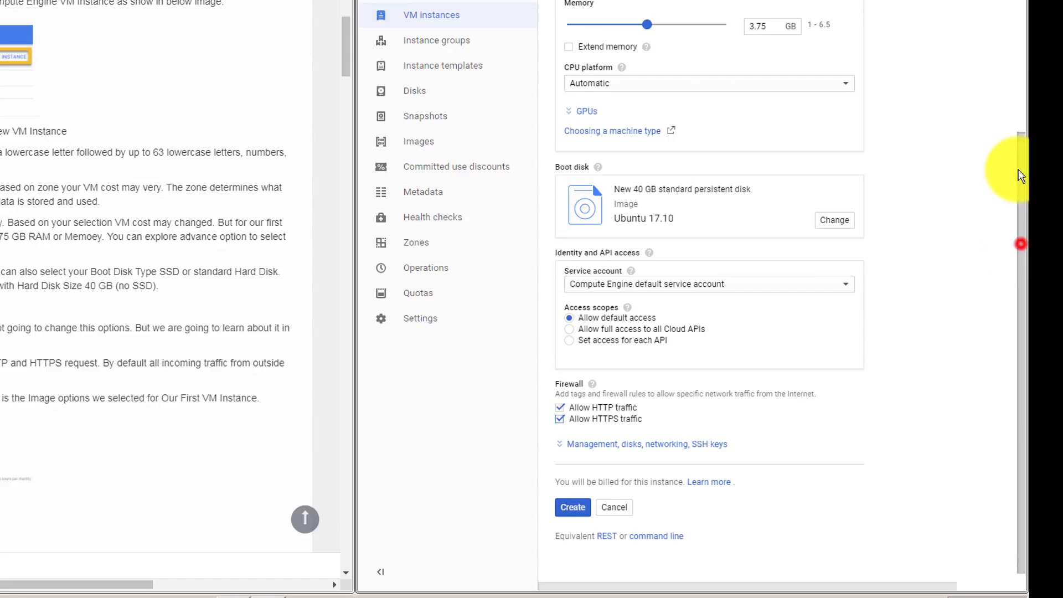
{"action": "left_click_drag", "start_coordinate": [1020, 171], "coordinate": [1018, 365]}
{"action": "left_click", "coordinate": [573, 497]}
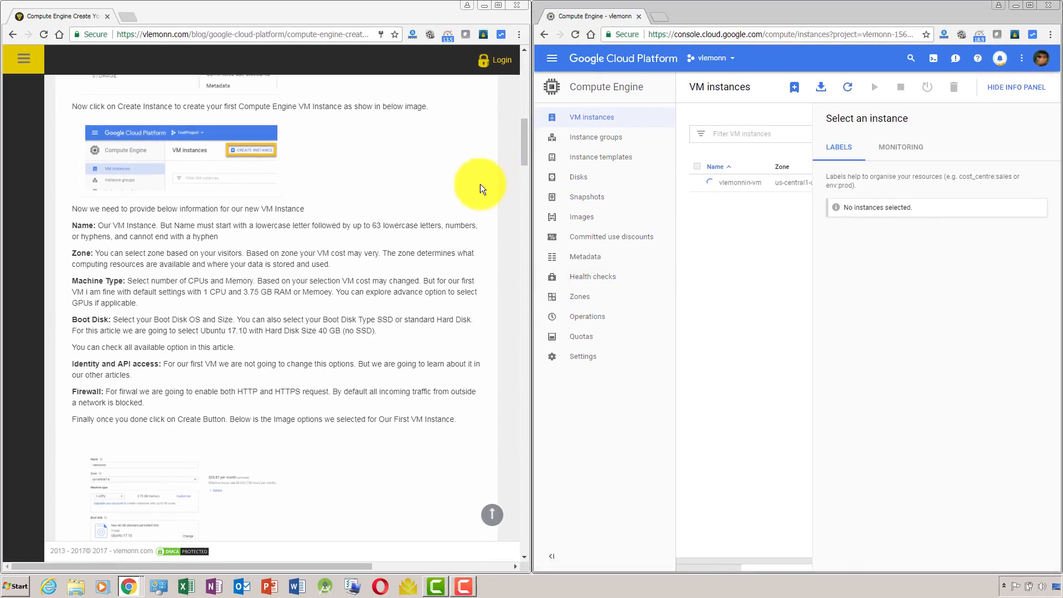
Find the article's section on reserving a static IP and arrange the VM instances window side by side with it.
{"action": "left_click_drag", "start_coordinate": [525, 143], "coordinate": [532, 201]}
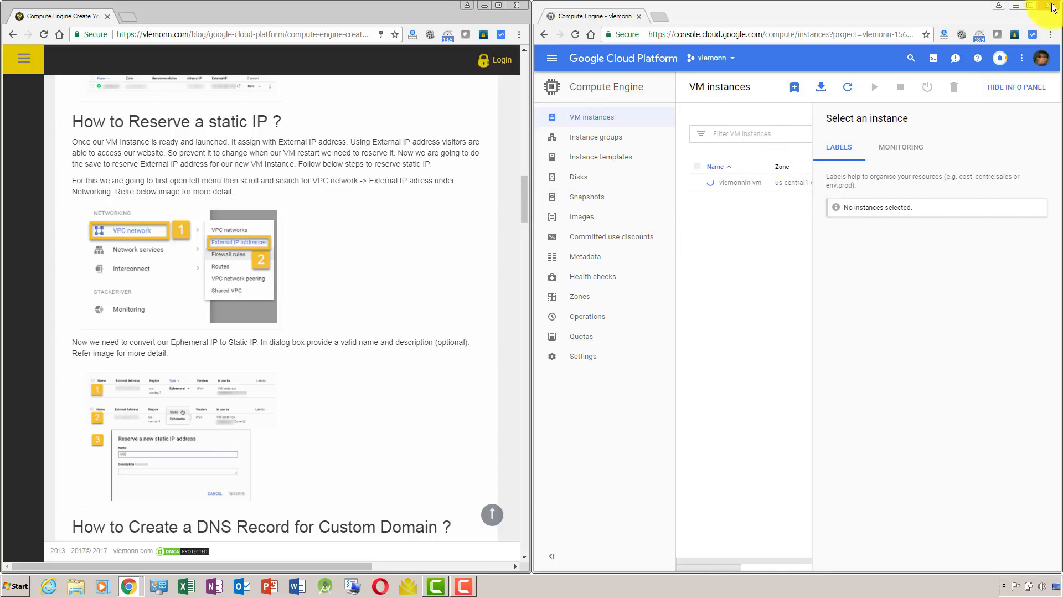
{"action": "left_click", "coordinate": [1030, 5]}
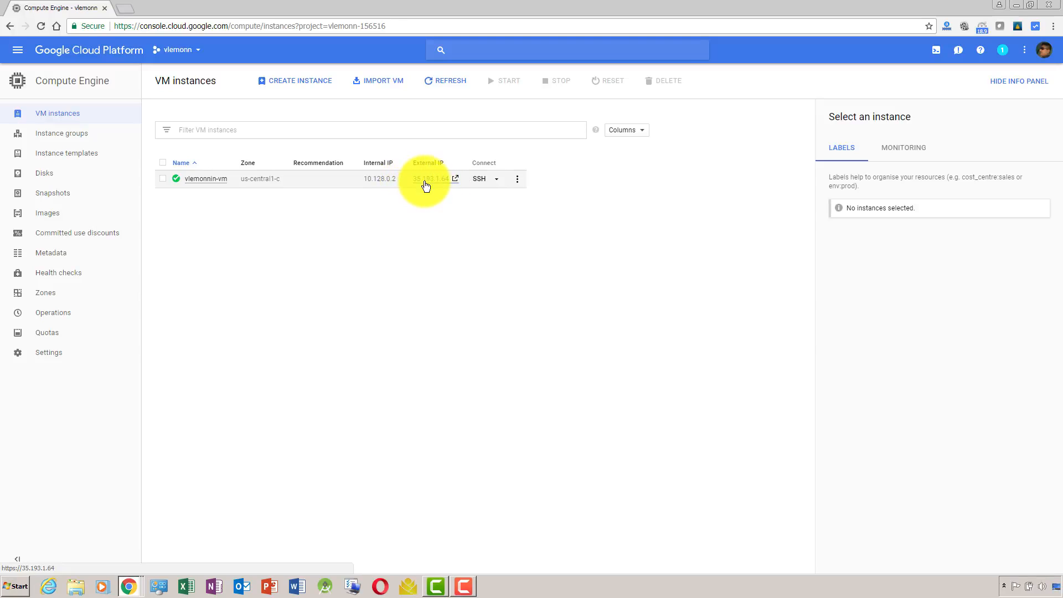
{"action": "key", "text": "alt+Tab"}
{"action": "key", "text": "alt+shift+Tab"}
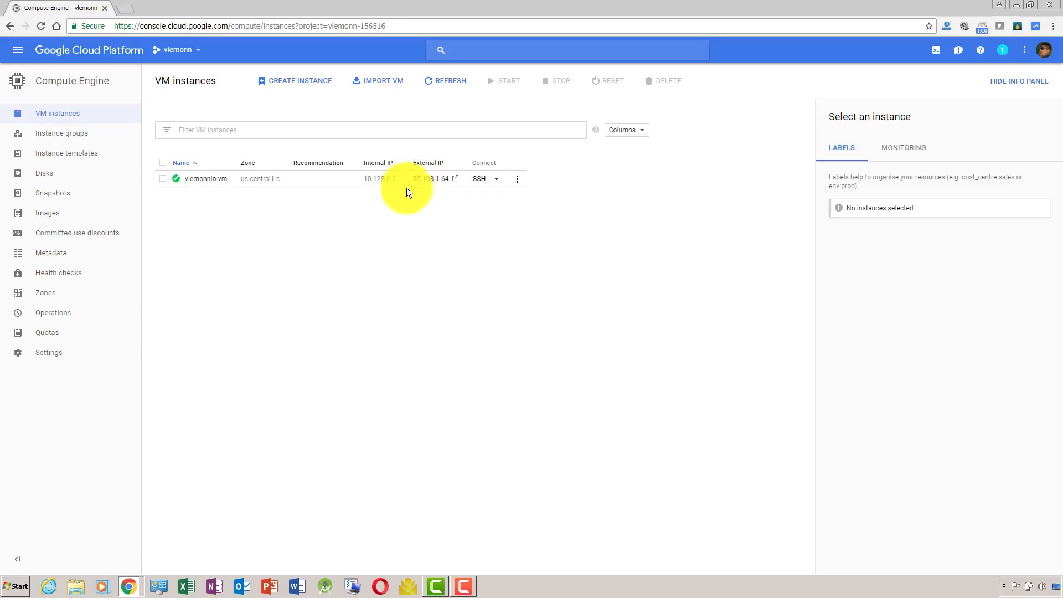
{"action": "key", "text": "alt+Tab"}
{"action": "key", "text": "alt+Tab"}
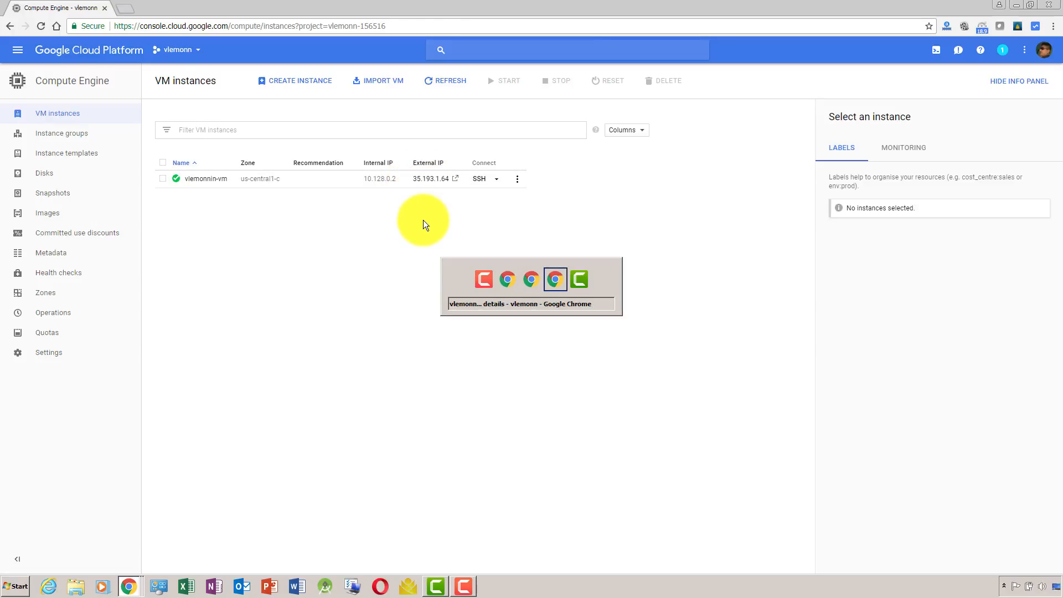
{"action": "key", "text": "alt+Tab"}
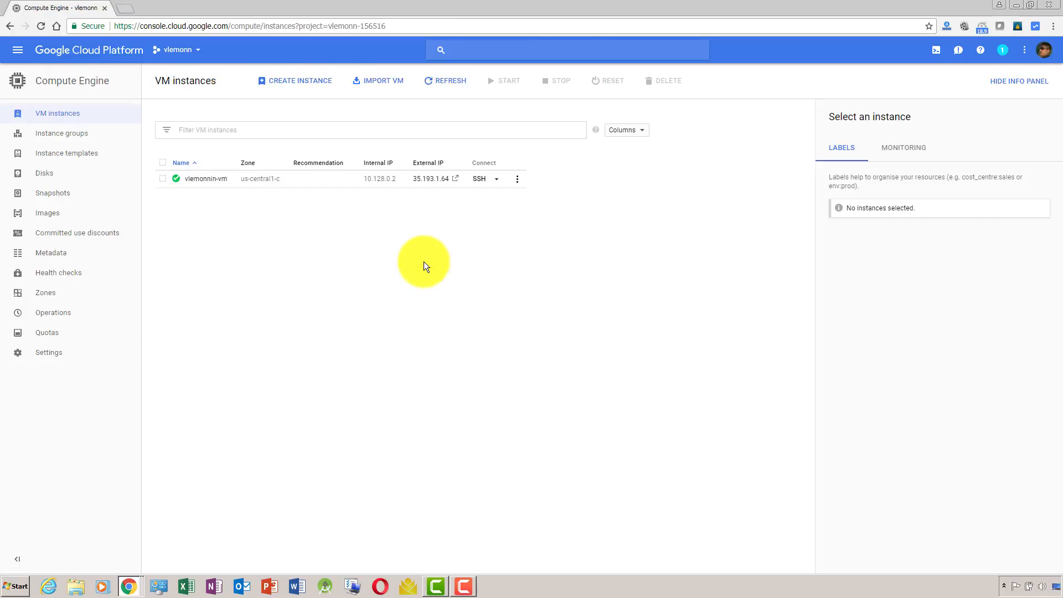
{"action": "key", "text": "alt+Tab"}
{"action": "key", "text": "alt+Tab"}
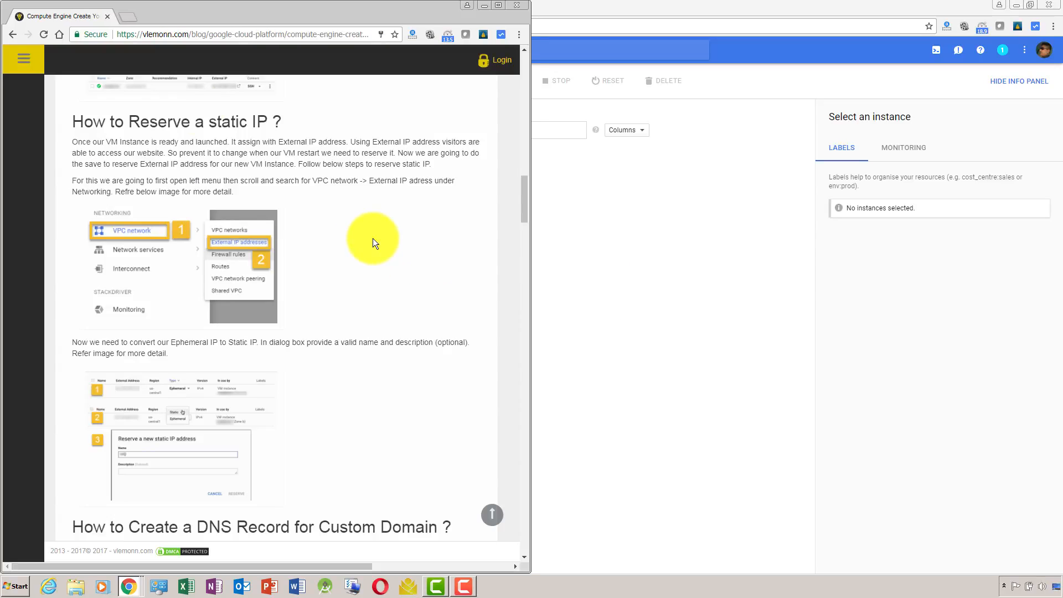
{"action": "key", "text": "alt+Tab"}
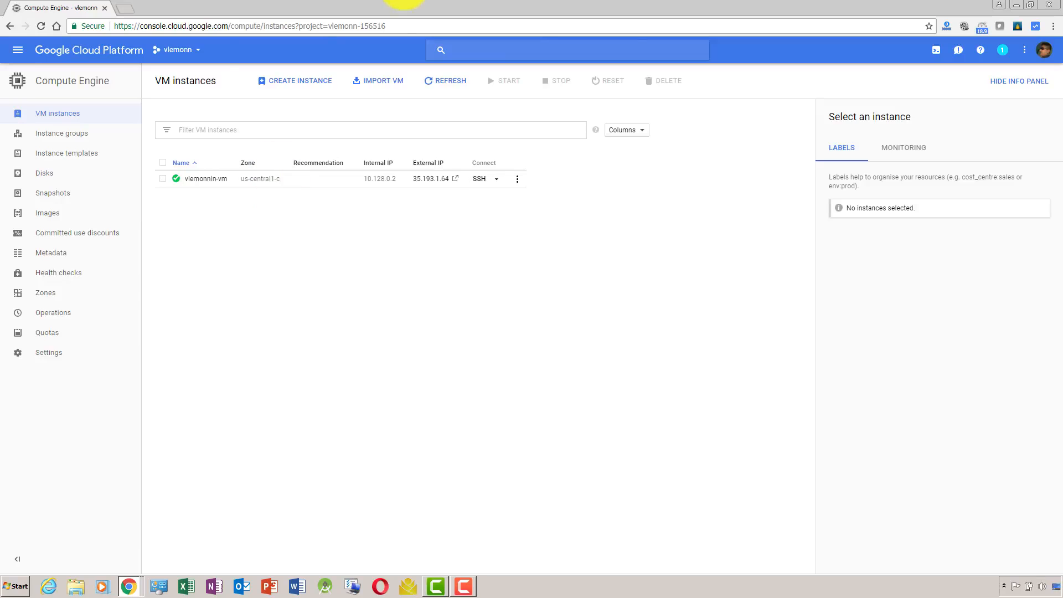
{"action": "left_click_drag", "start_coordinate": [404, 5], "coordinate": [1060, 185]}
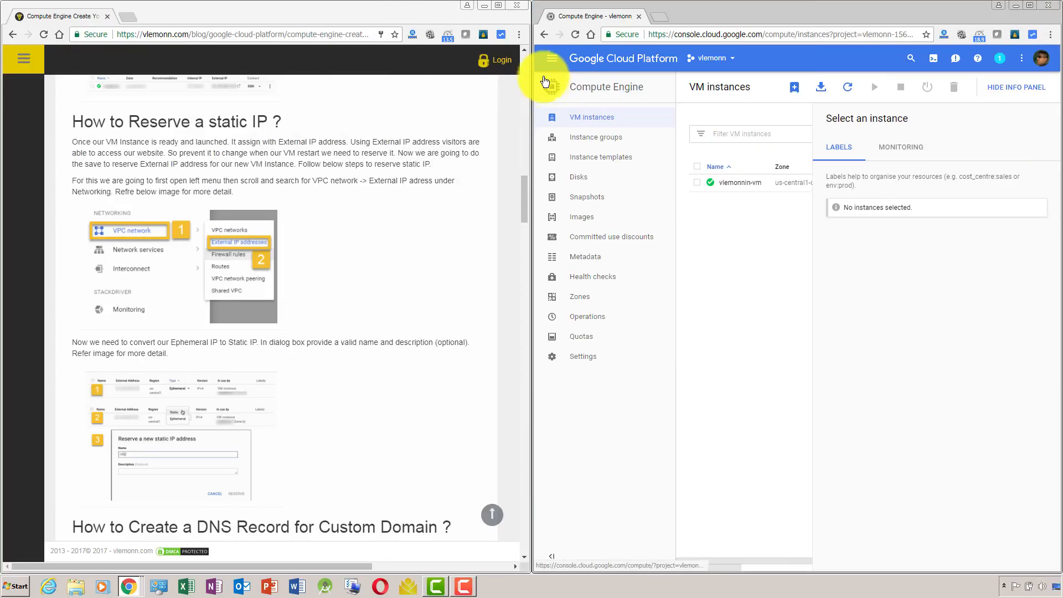
Open the External IP addresses page of VPC network and maximise its window.
{"action": "left_click", "coordinate": [552, 62]}
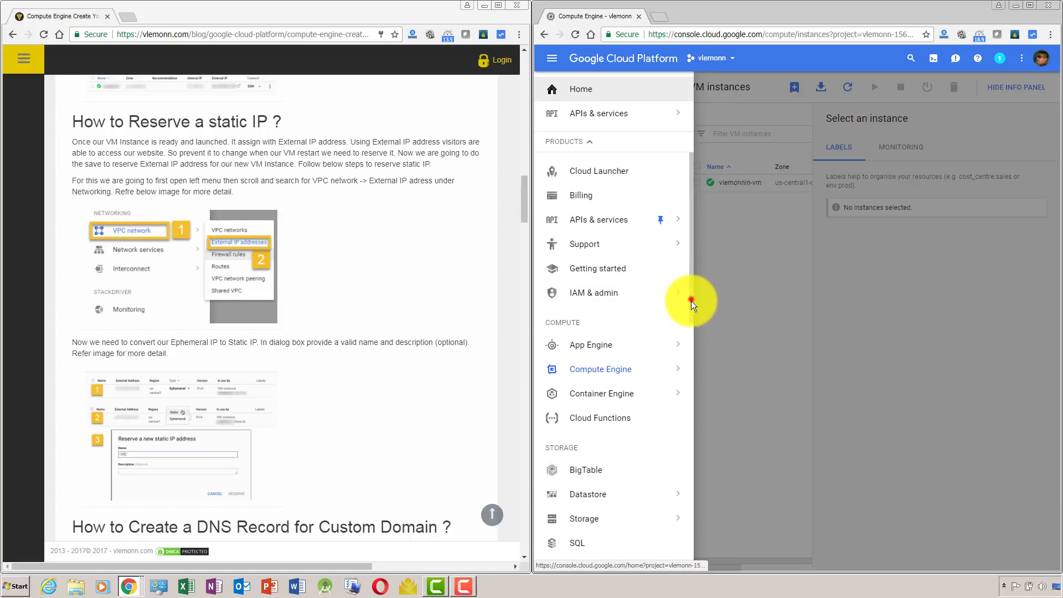
{"action": "left_click_drag", "start_coordinate": [691, 301], "coordinate": [692, 431]}
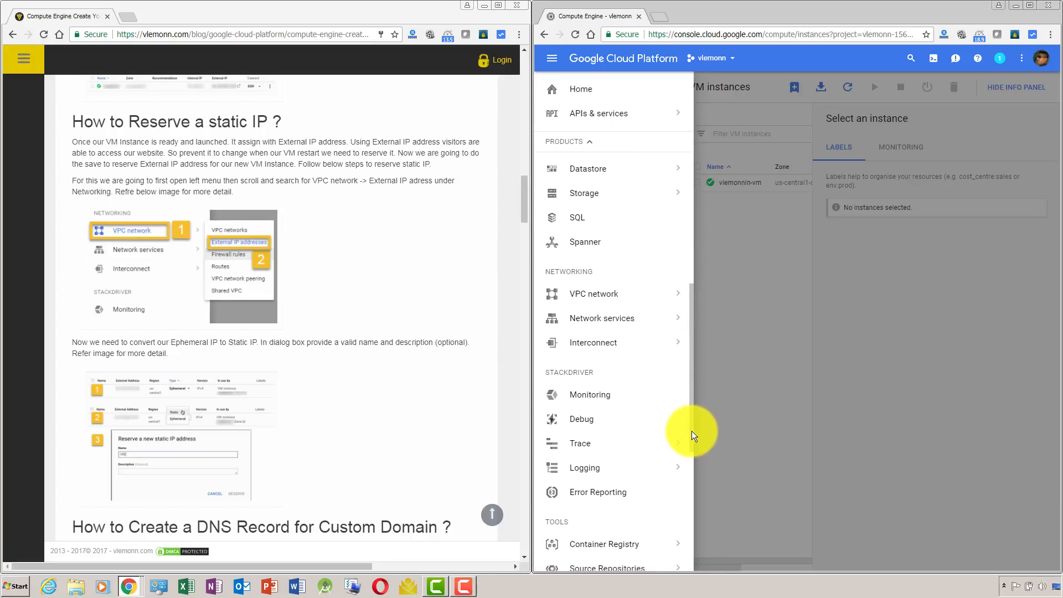
{"action": "left_click", "coordinate": [634, 298]}
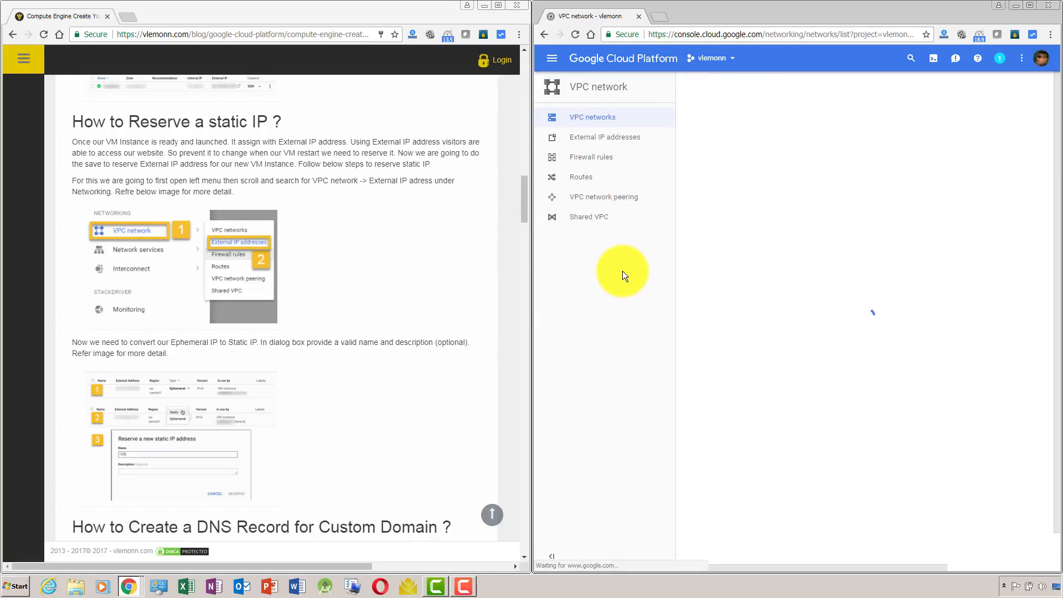
{"action": "left_click", "coordinate": [608, 145]}
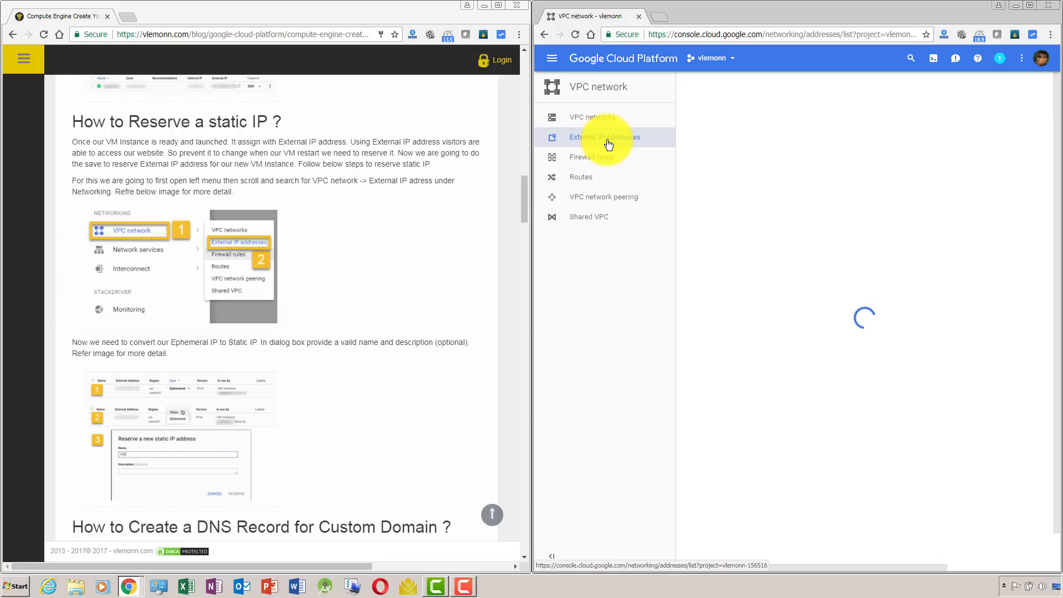
{"action": "double_click", "coordinate": [797, 10]}
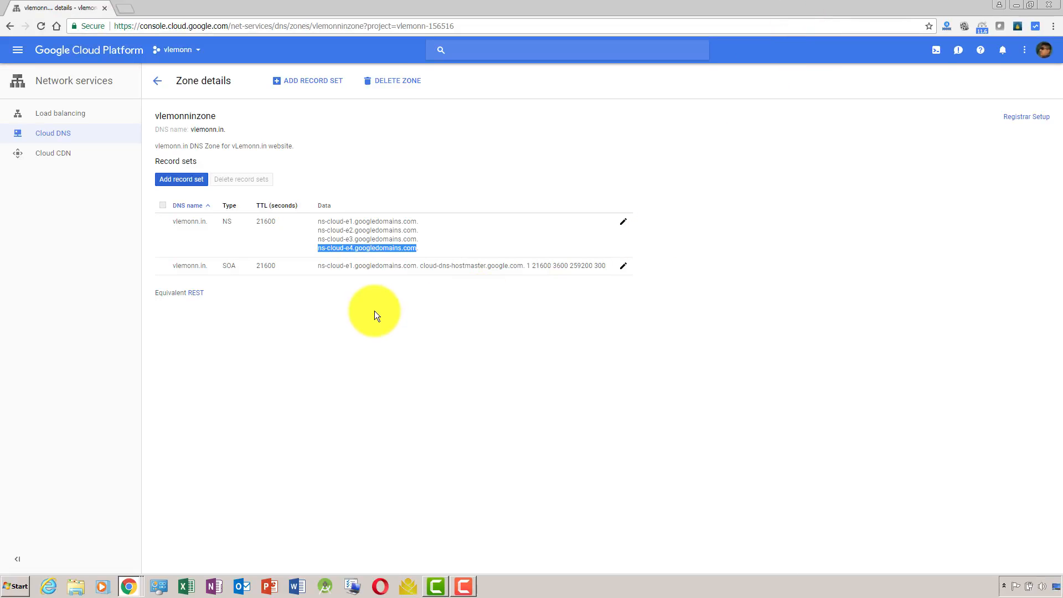
{"action": "key", "text": "alt+Tab"}
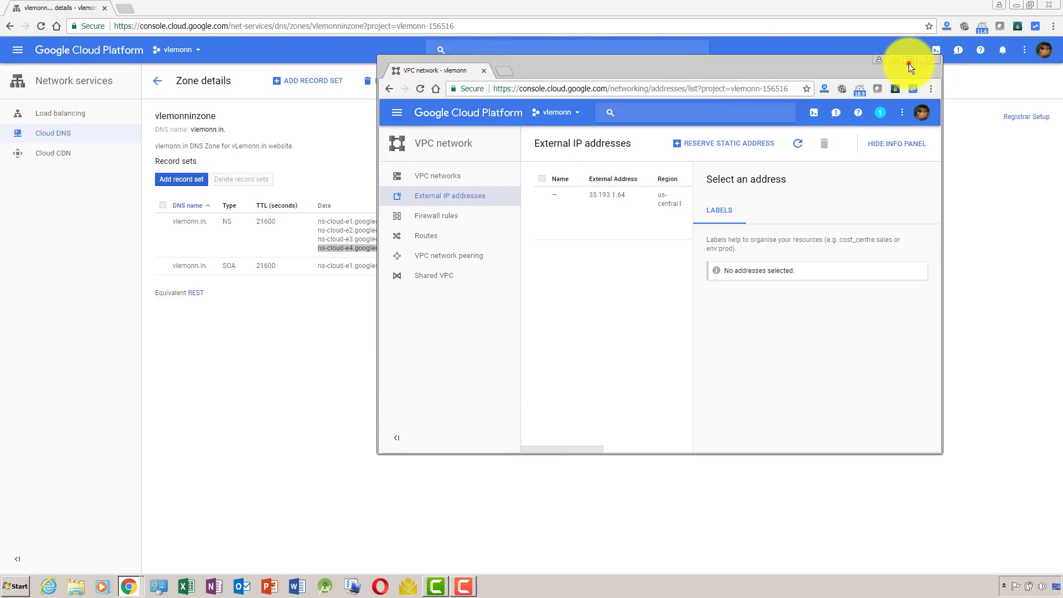
{"action": "left_click", "coordinate": [908, 62]}
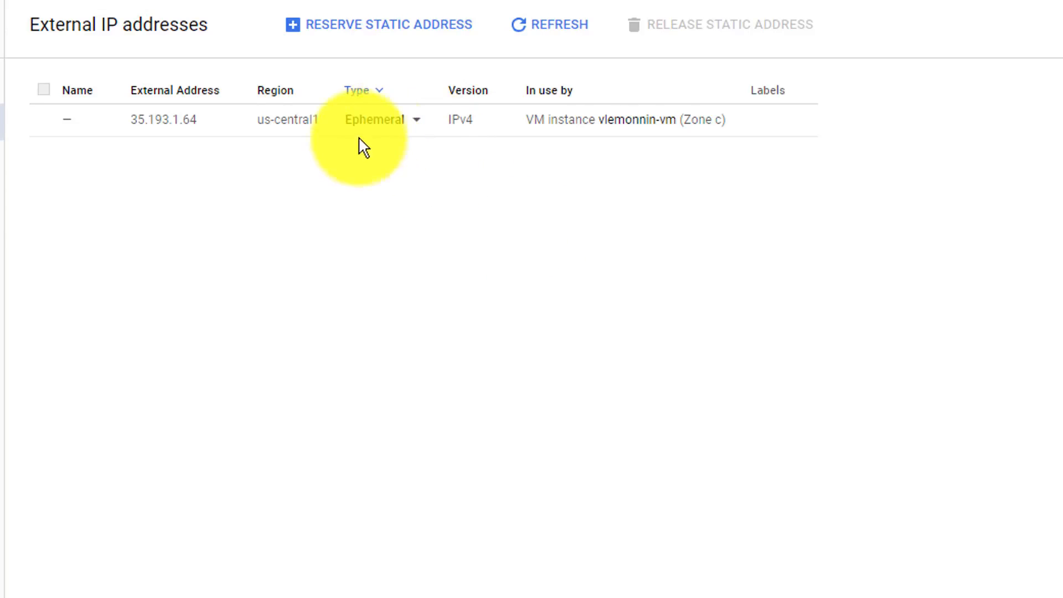
Change the type of the external address used by vlemonnin-vm to Static and name the reservation vlemonninstaticip.
{"action": "left_click", "coordinate": [416, 131]}
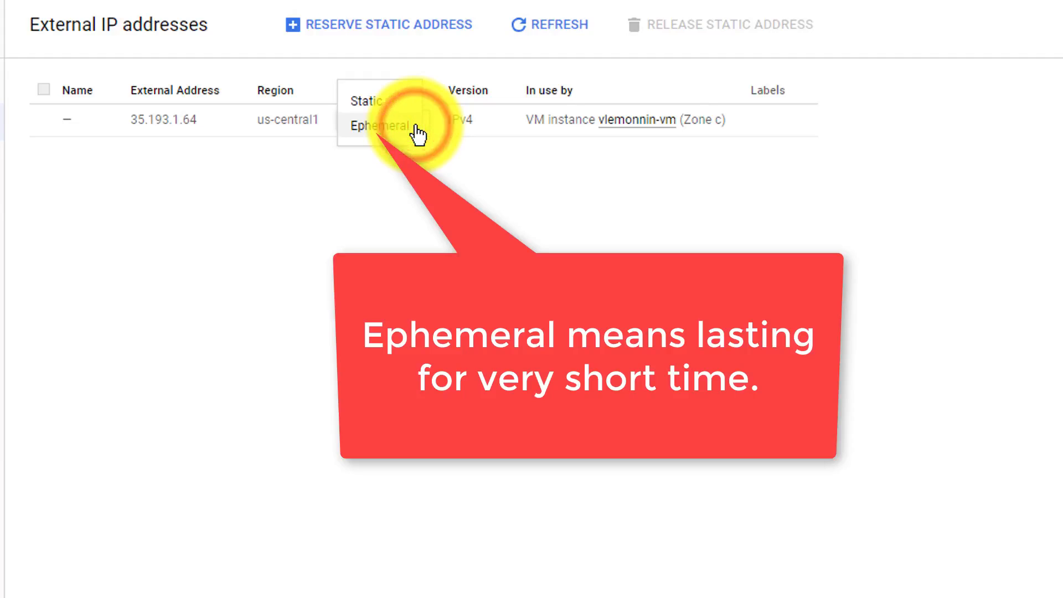
{"action": "left_click", "coordinate": [395, 104]}
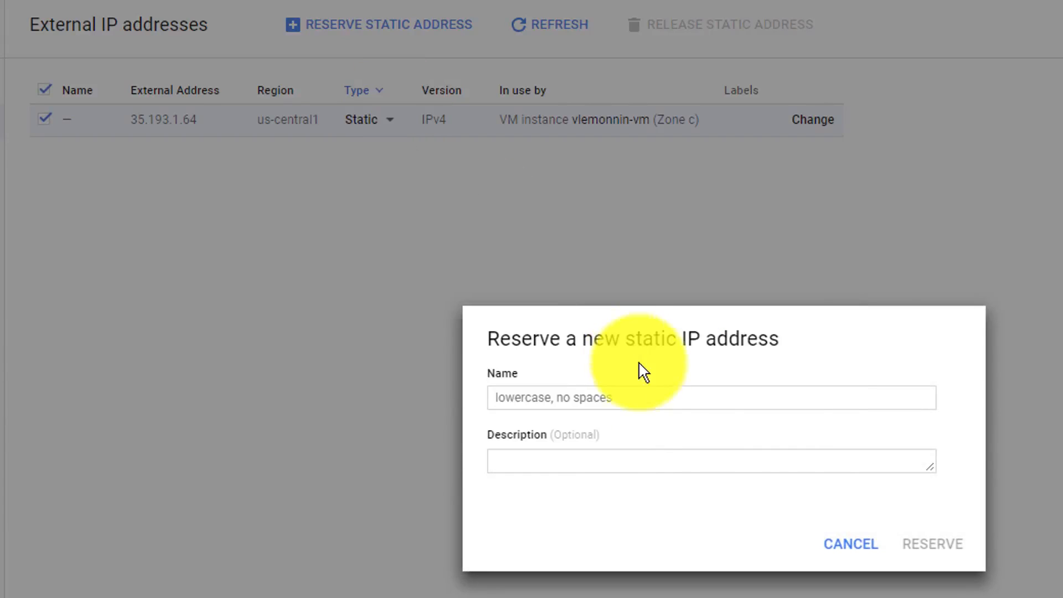
{"action": "left_click", "coordinate": [653, 393]}
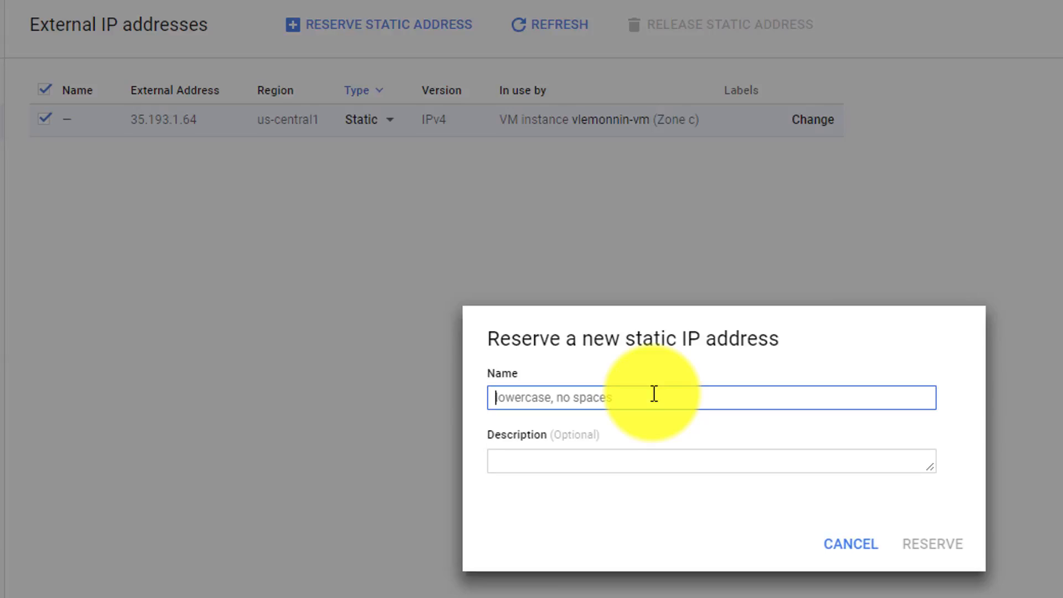
{"action": "type", "text": "vlemonn"}
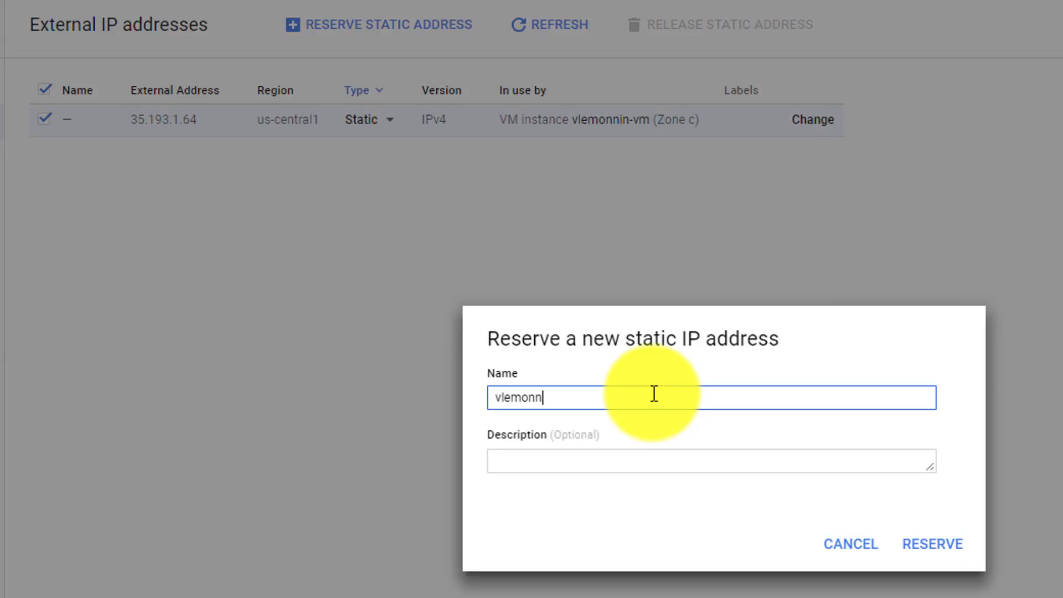
{"action": "type", "text": "in_static"}
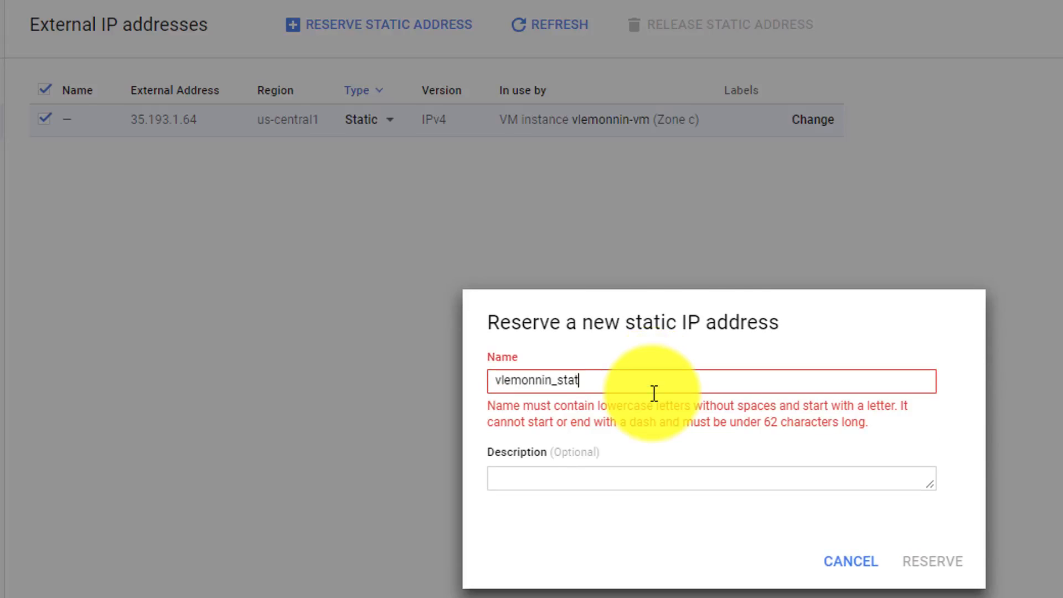
{"action": "key", "text": "BackSpace"}
{"action": "key", "text": "BackSpace"}
{"action": "key", "text": "BackSpace"}
{"action": "key", "text": "BackSpace"}
{"action": "key", "text": "BackSpace"}
{"action": "key", "text": "BackSpace"}
{"action": "key", "text": "BackSpace"}
{"action": "type", "text": "stati"}
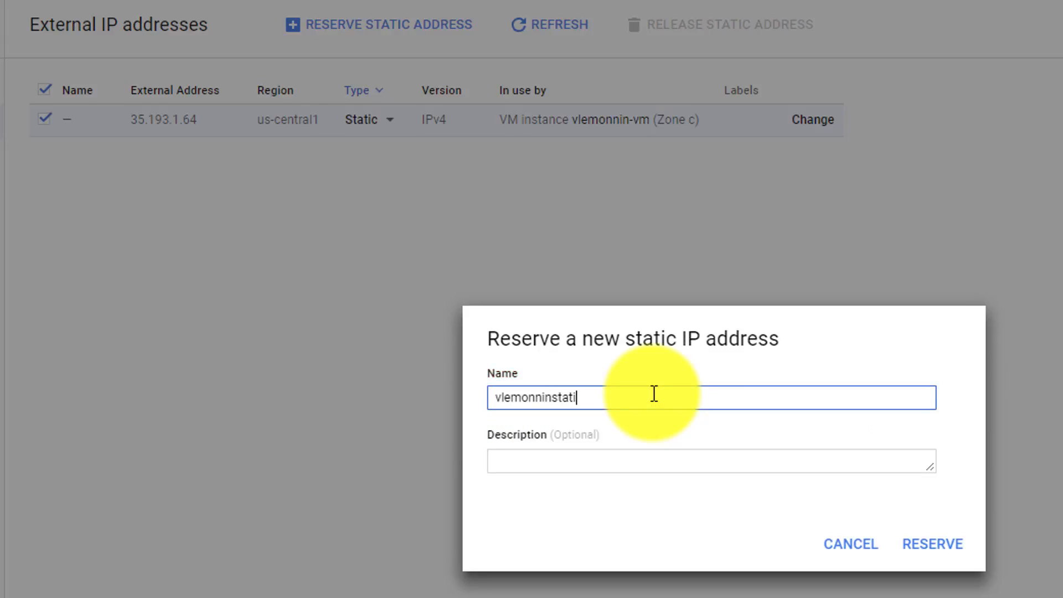
{"action": "type", "text": "cip"}
Copy the reservation name into the description and edit it to read "vlemonn.in static ip".
{"action": "key", "text": "ctrl+a"}
{"action": "key", "text": "ctrl+c"}
{"action": "key", "text": "Tab"}
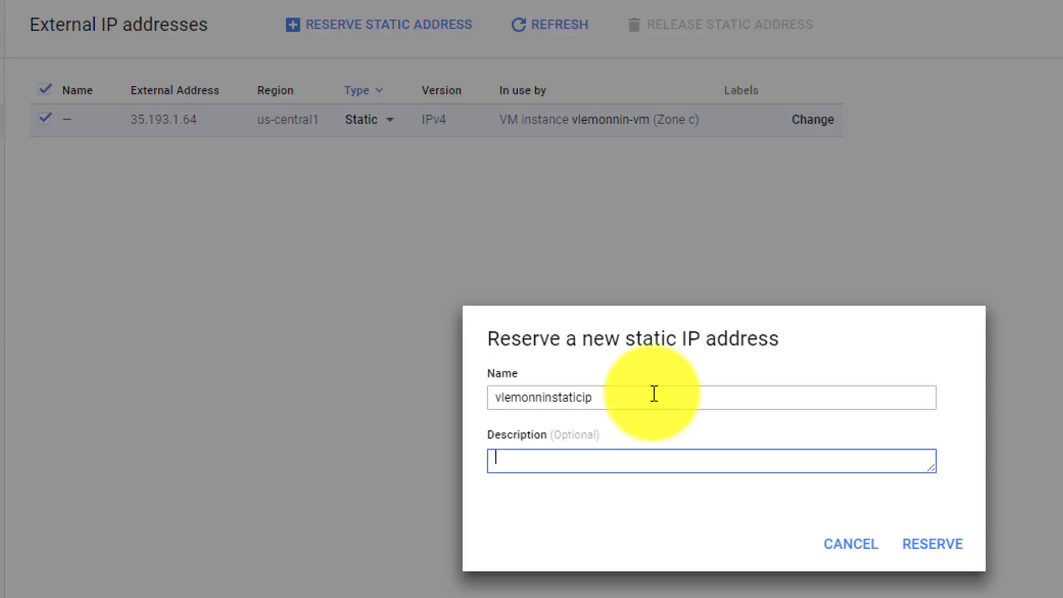
{"action": "key", "text": "ctrl+v"}
{"action": "key", "text": "Left"}
{"action": "key", "text": "Left"}
{"action": "key", "text": "Left"}
{"action": "key", "text": "Left"}
{"action": "key", "text": "Left"}
{"action": "key", "text": "Left"}
{"action": "key", "text": "Left"}
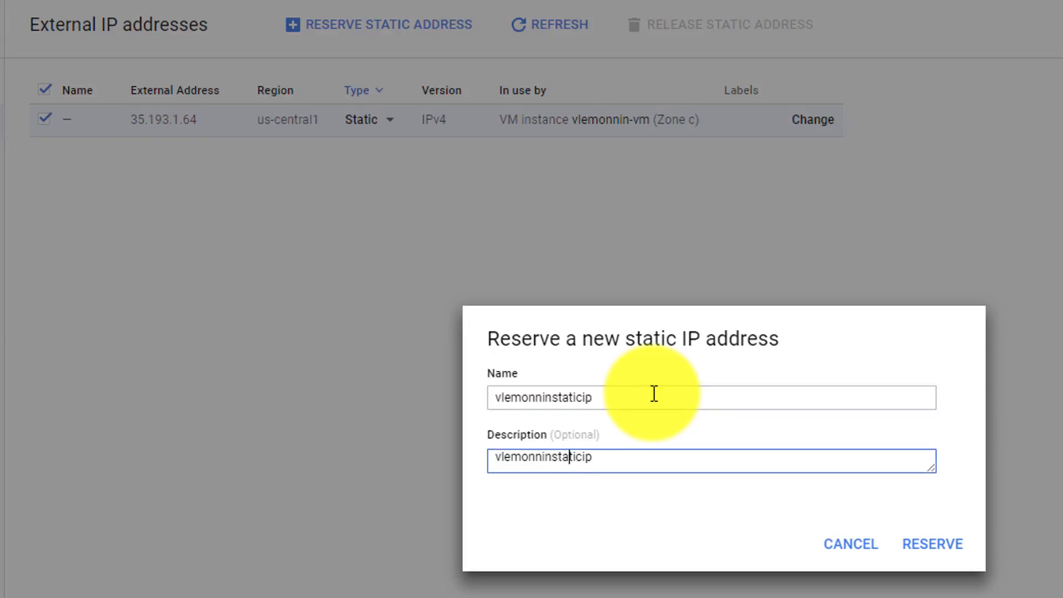
{"action": "key", "text": "Right"}
{"action": "key", "text": "Right"}
{"action": "key", "text": "Right"}
{"action": "key", "text": "Right"}
{"action": "key", "text": "Right"}
{"action": "key", "text": "Right"}
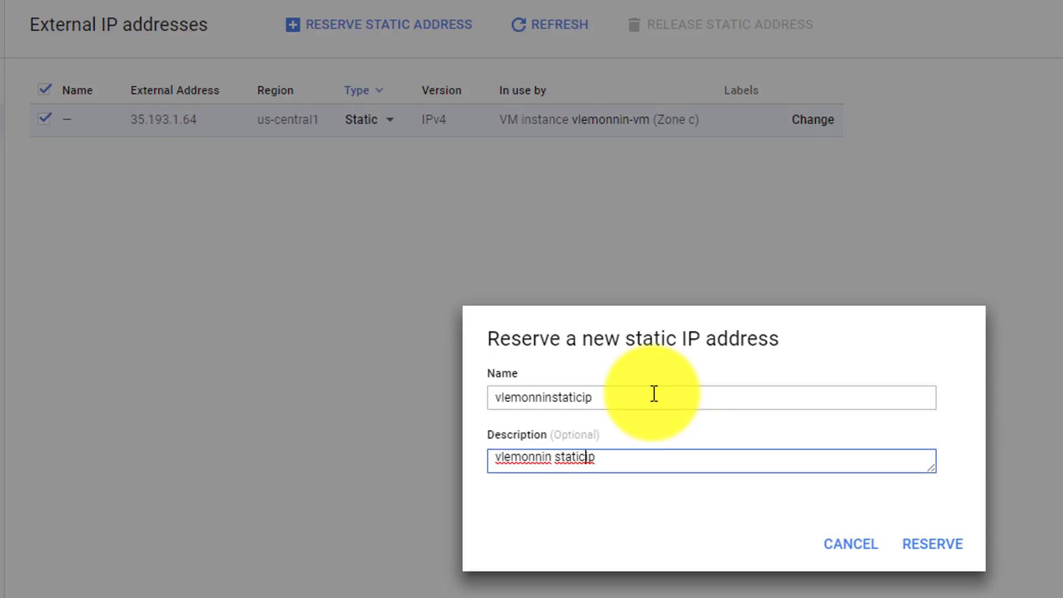
{"action": "key", "text": "Right"}
{"action": "key", "text": "Left"}
{"action": "key", "text": "Left"}
{"action": "key", "text": "Left"}
{"action": "key", "text": "Left"}
{"action": "key", "text": "Left"}
{"action": "key", "text": "Left"}
{"action": "key", "text": "Left"}
{"action": "key", "text": "Left"}
{"action": "key", "text": "Left"}
{"action": "key", "text": "Left"}
{"action": "key", "text": "Left"}
{"action": "type", "text": "."}
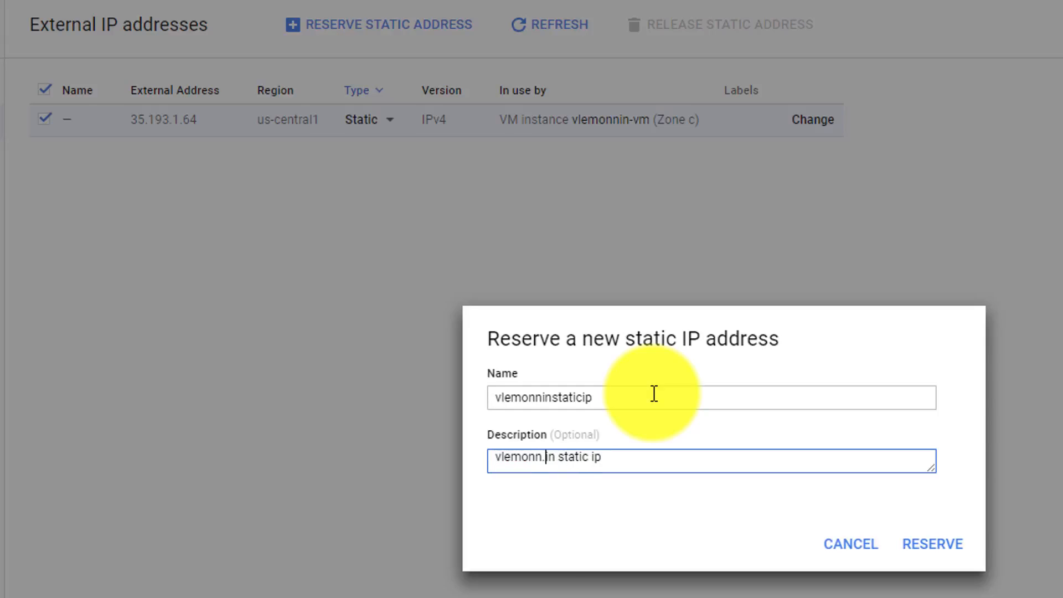
Insert "website VM Instance" before "static ip" in the description and reserve the static address.
{"action": "key", "text": "Right"}
{"action": "key", "text": "Right"}
{"action": "type", "text": "website VM "}
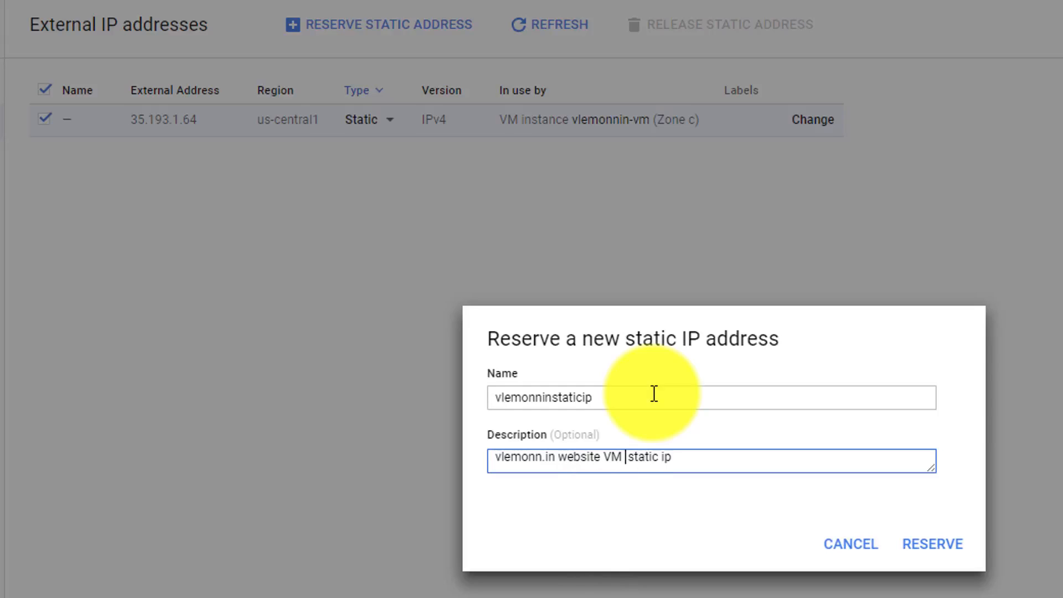
{"action": "type", "text": "Instance"}
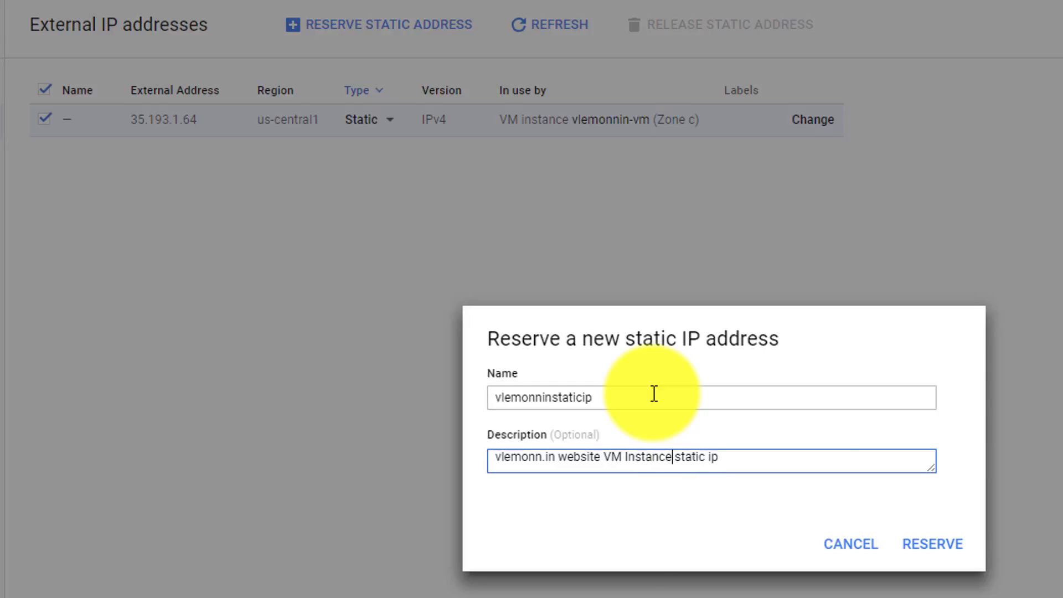
{"action": "left_click", "coordinate": [911, 548]}
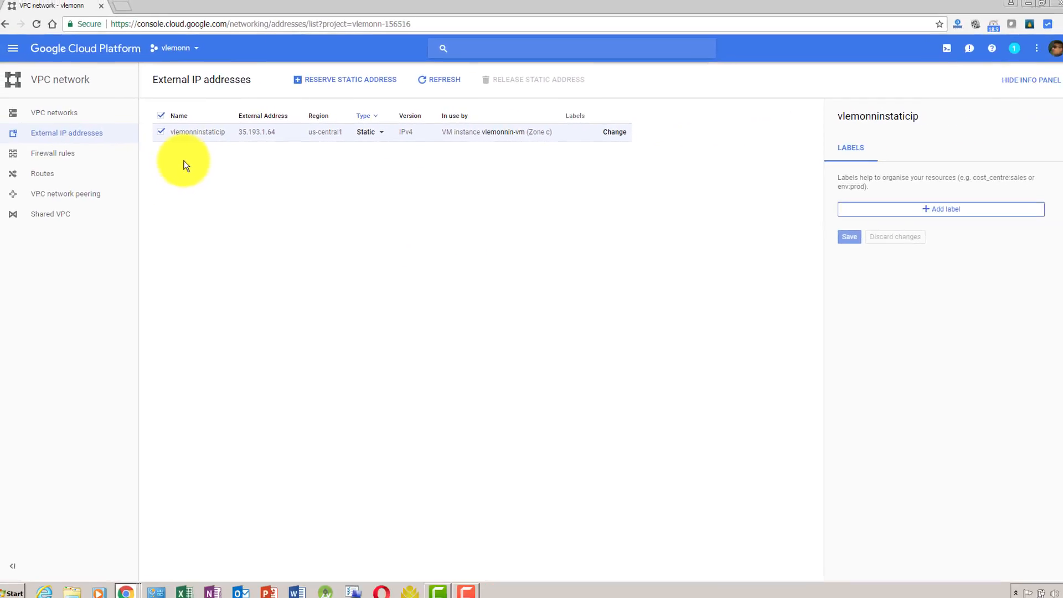
Open the VM instances page of Compute Engine.
{"action": "left_click", "coordinate": [19, 51]}
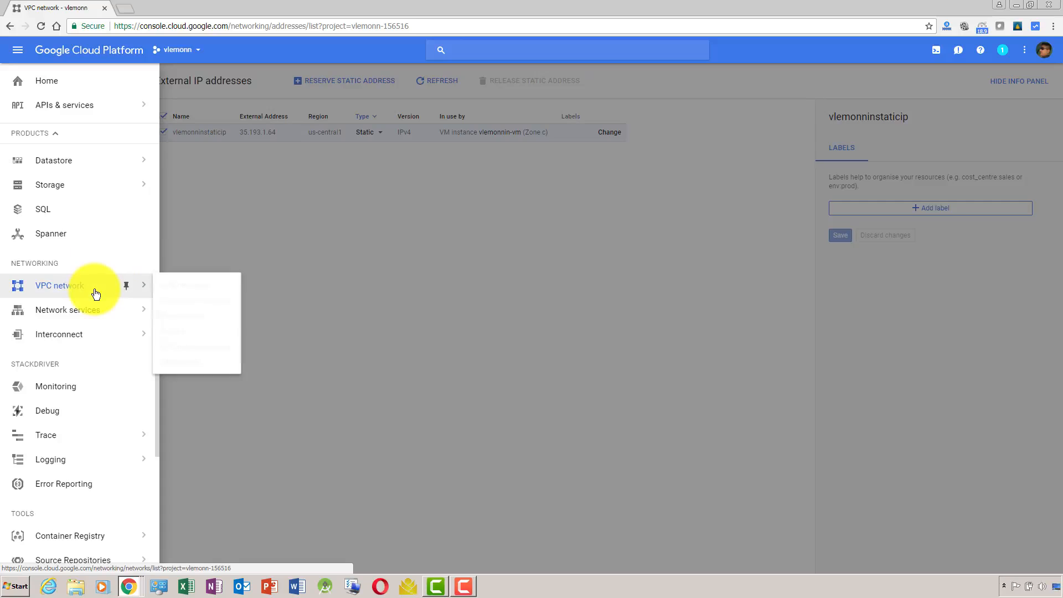
{"action": "left_click_drag", "start_coordinate": [157, 391], "coordinate": [161, 270]}
{"action": "mouse_move", "coordinate": [100, 320]}
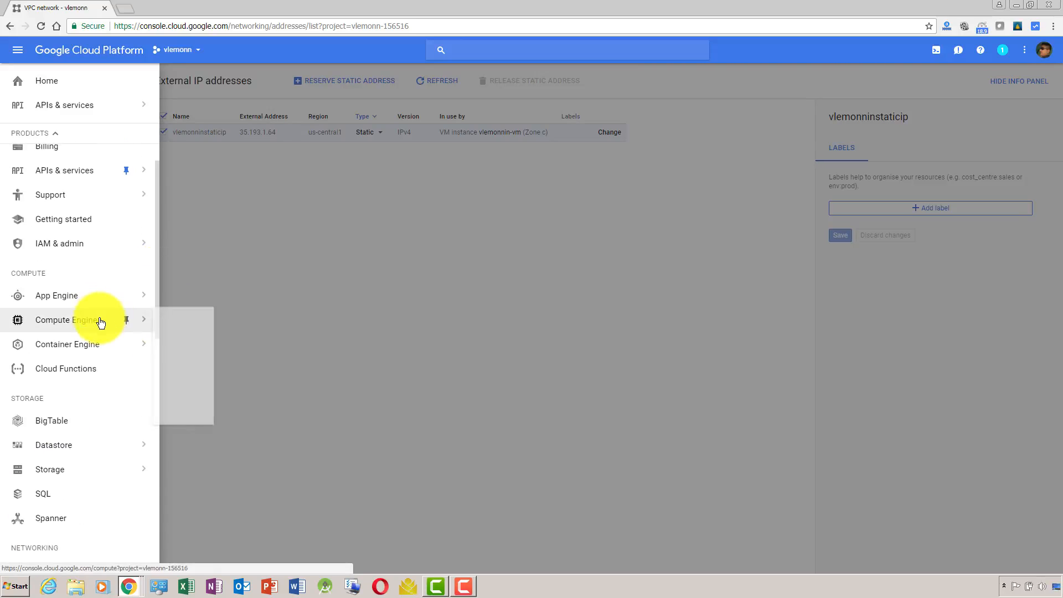
{"action": "left_click", "coordinate": [209, 321]}
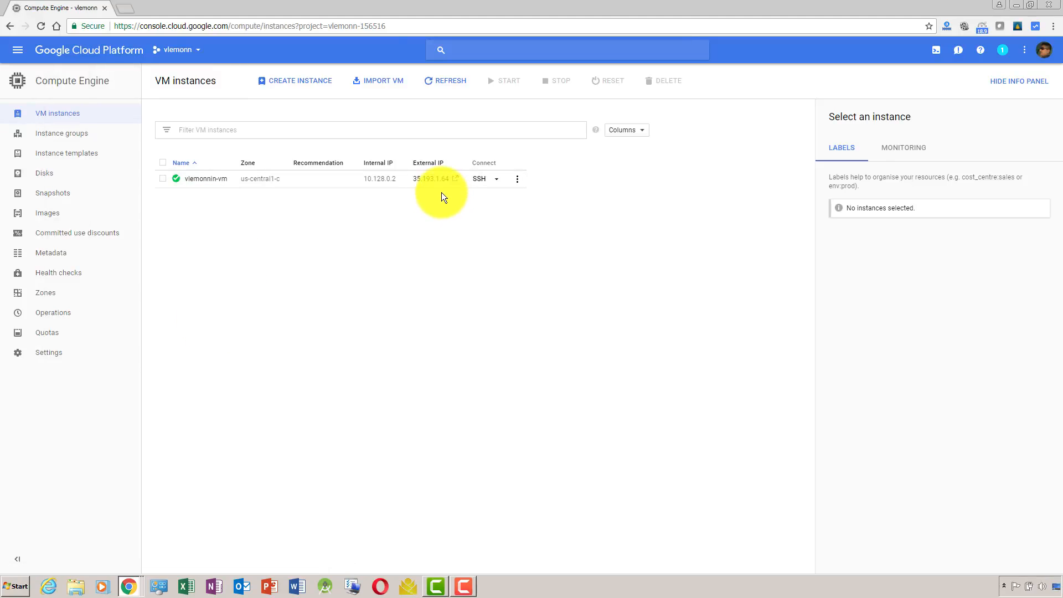
{"action": "key", "text": "alt+Tab"}
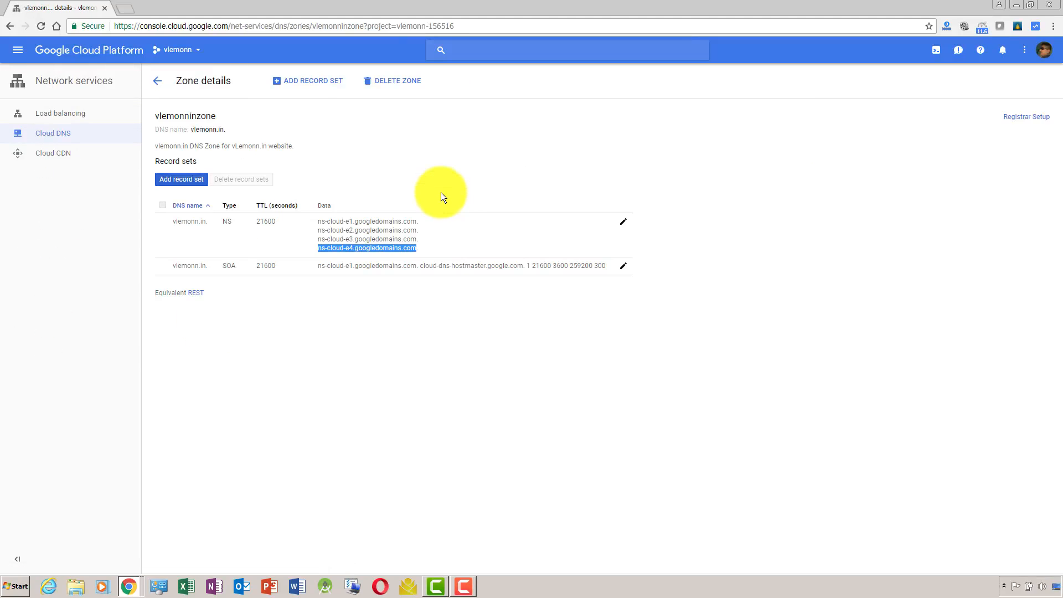
{"action": "key", "text": "alt+Tab"}
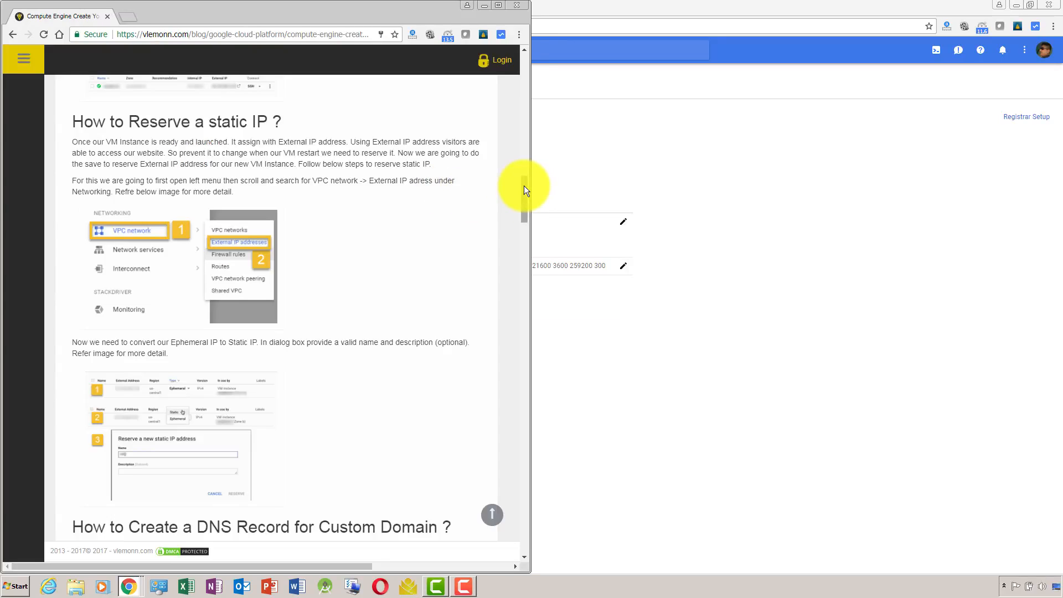
{"action": "key", "text": "alt+Tab"}
{"action": "key", "text": "alt+Tab"}
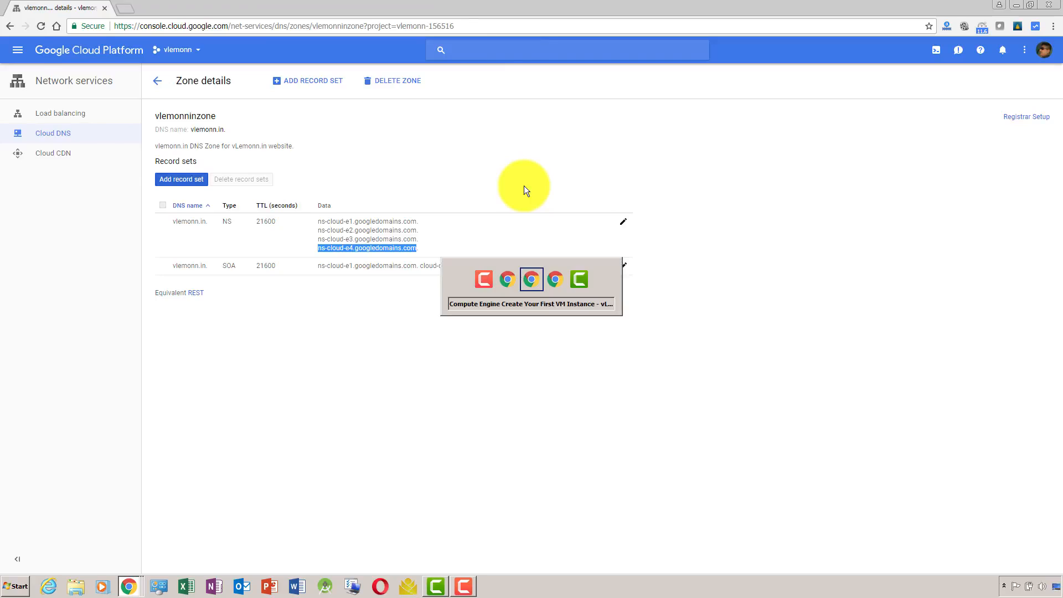
{"action": "key", "text": "alt+Tab"}
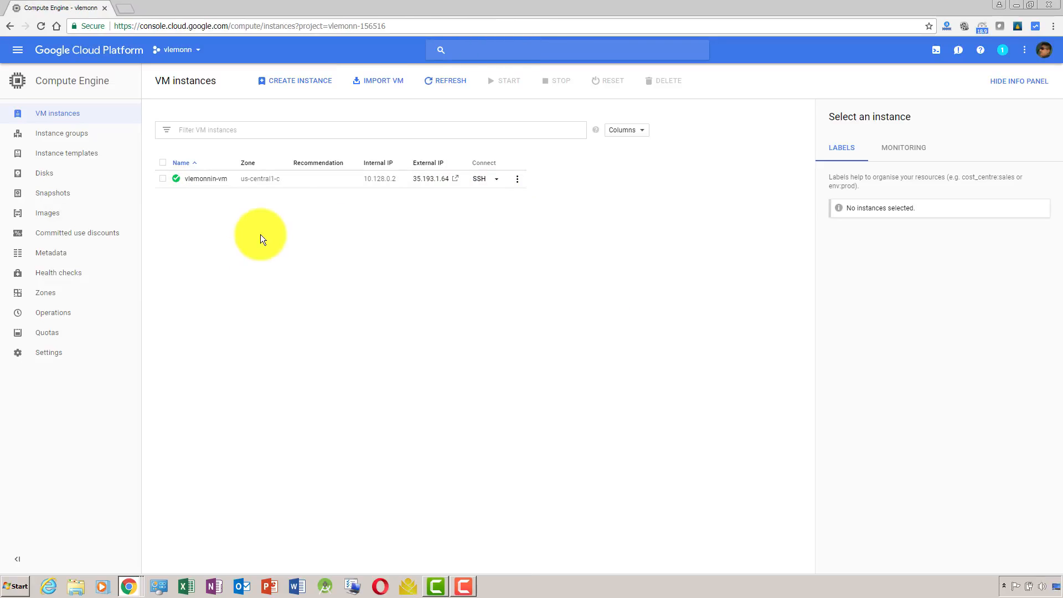
Select the vlemonnin-vm instance, test its external IP over HTTPS and HTTP in separate browser tabs, and close both test tabs.
{"action": "left_click", "coordinate": [162, 180]}
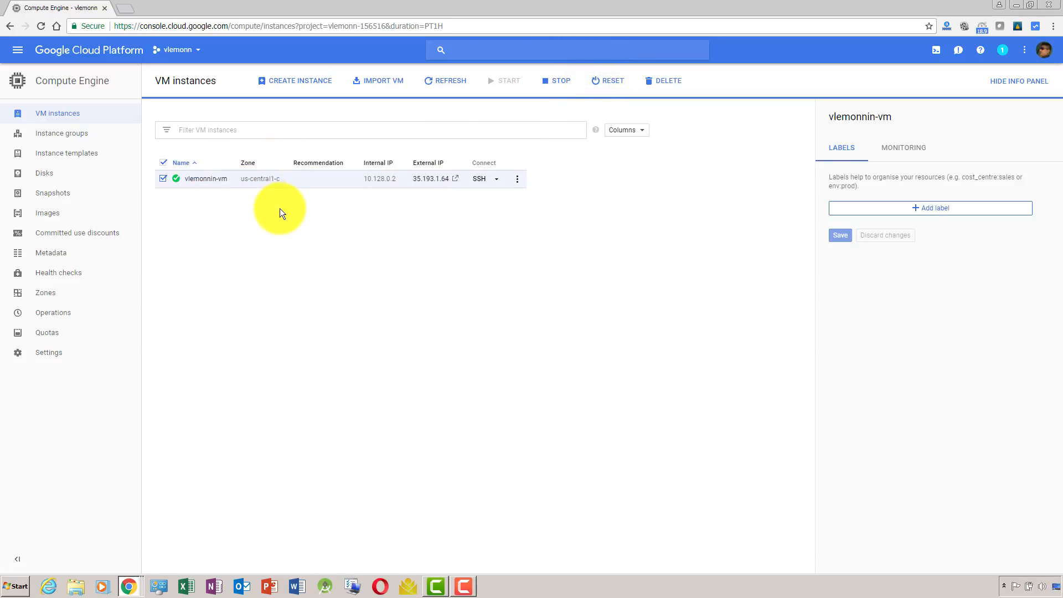
{"action": "left_click", "coordinate": [455, 180]}
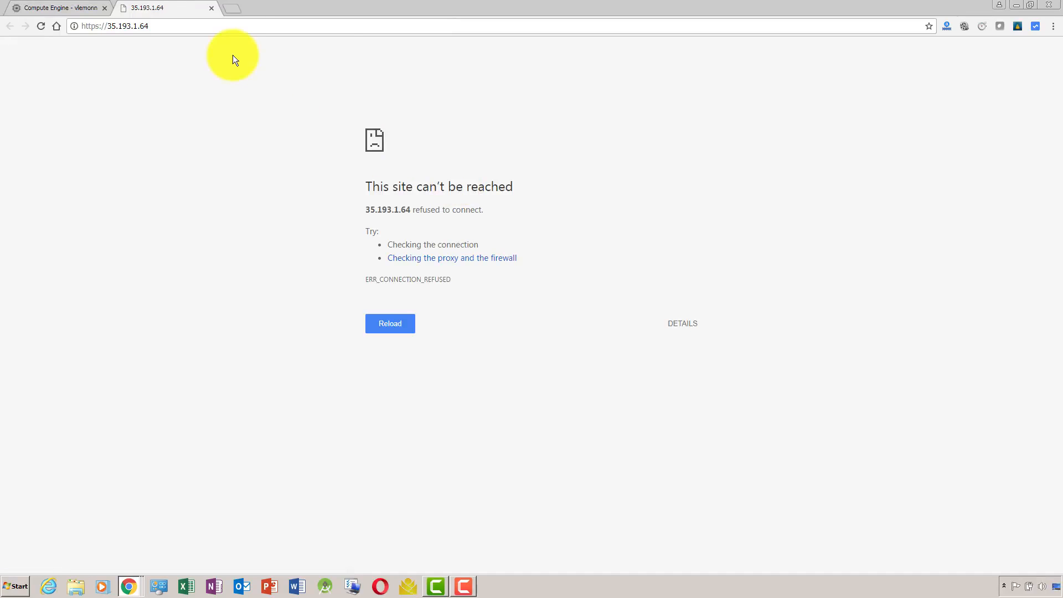
{"action": "left_click", "coordinate": [211, 28]}
{"action": "key", "text": "ctrl+c"}
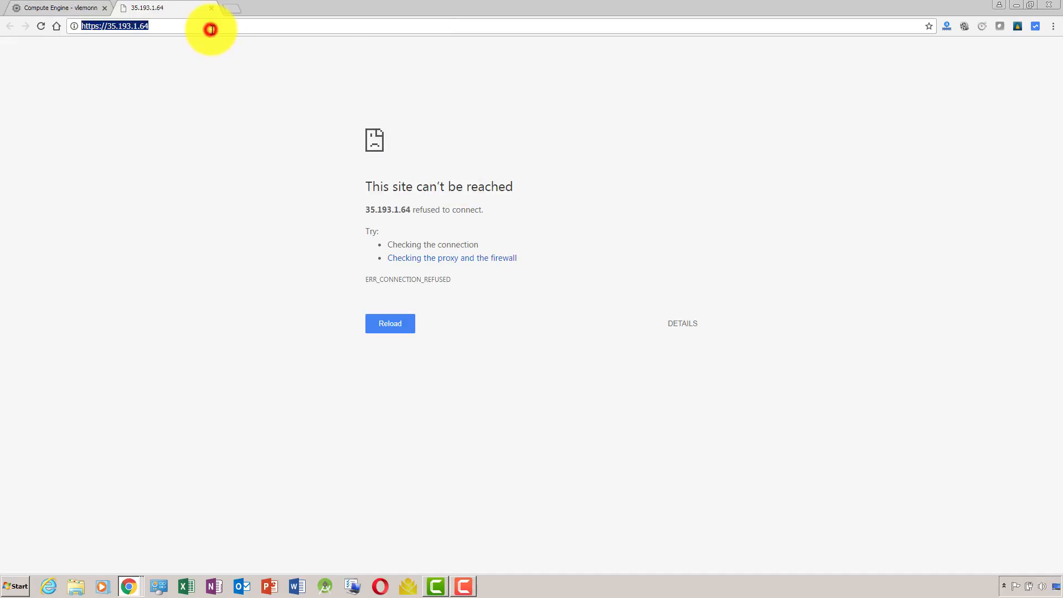
{"action": "left_click", "coordinate": [235, 8]}
{"action": "key", "text": "ctrl+v"}
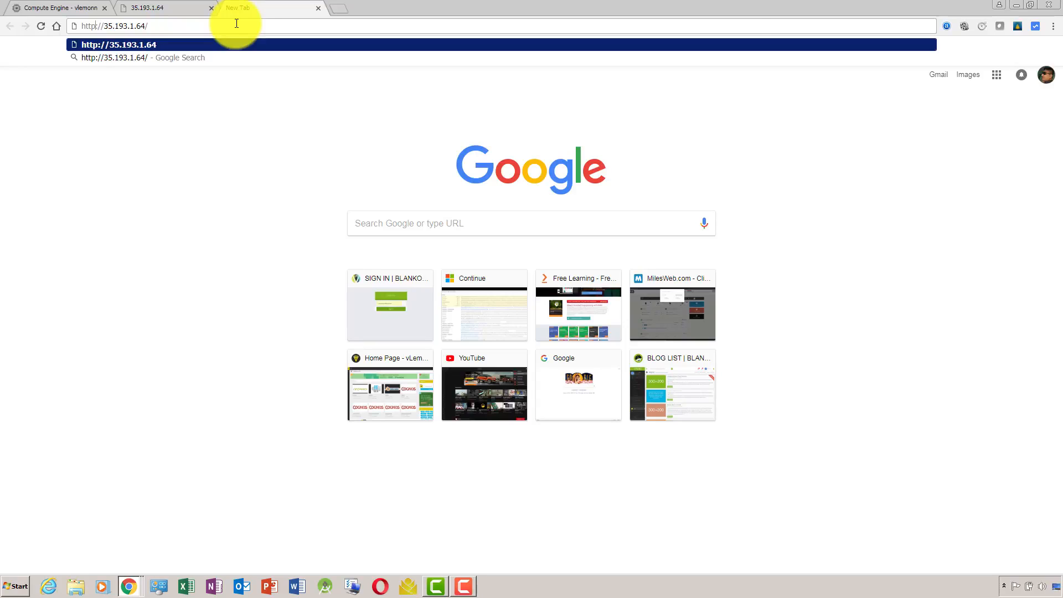
{"action": "key", "text": "Return"}
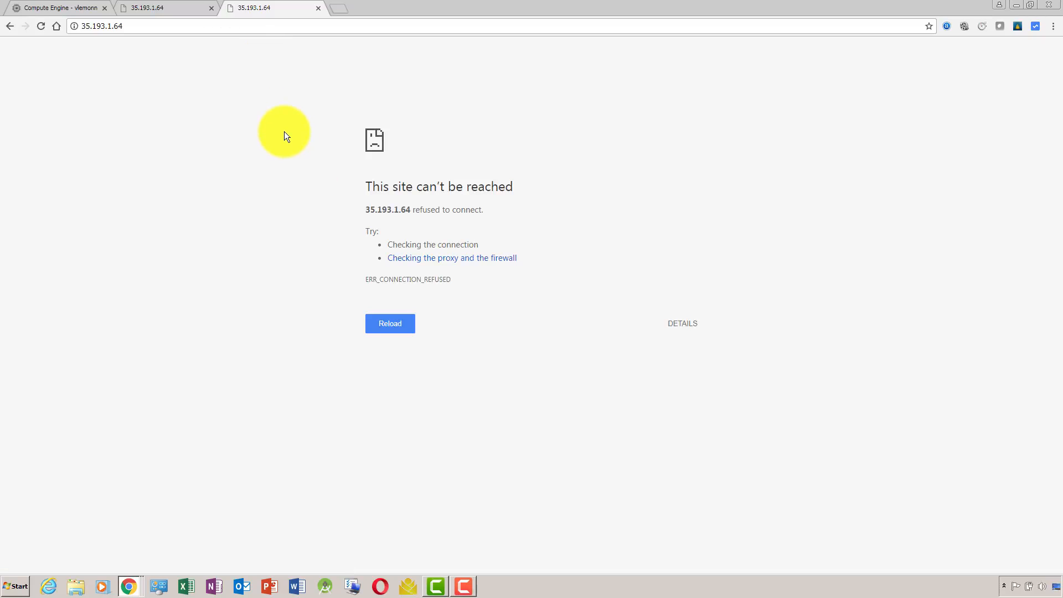
{"action": "left_click", "coordinate": [194, 6]}
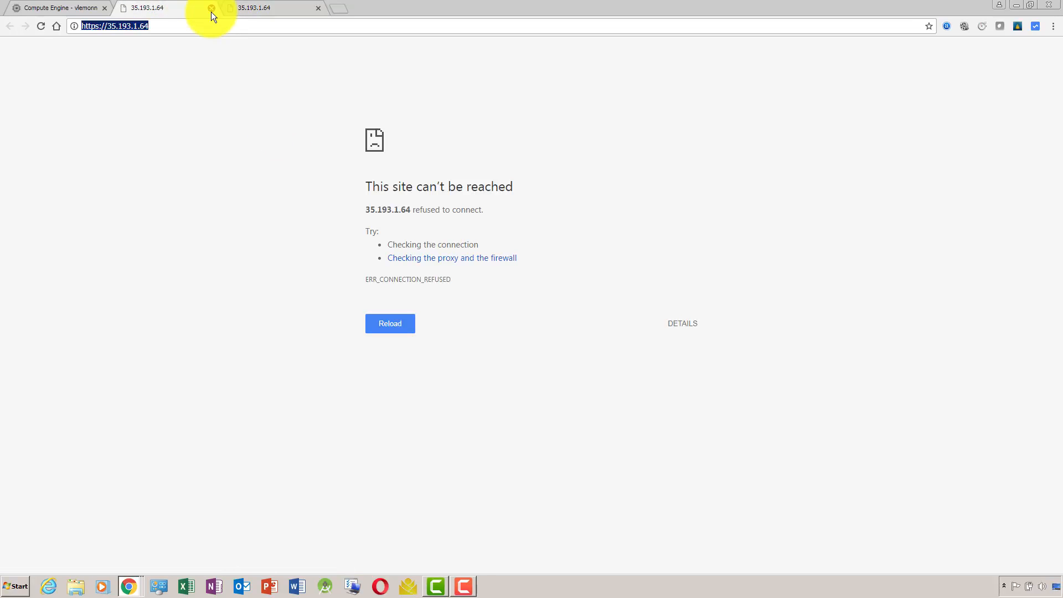
{"action": "left_click", "coordinate": [211, 11]}
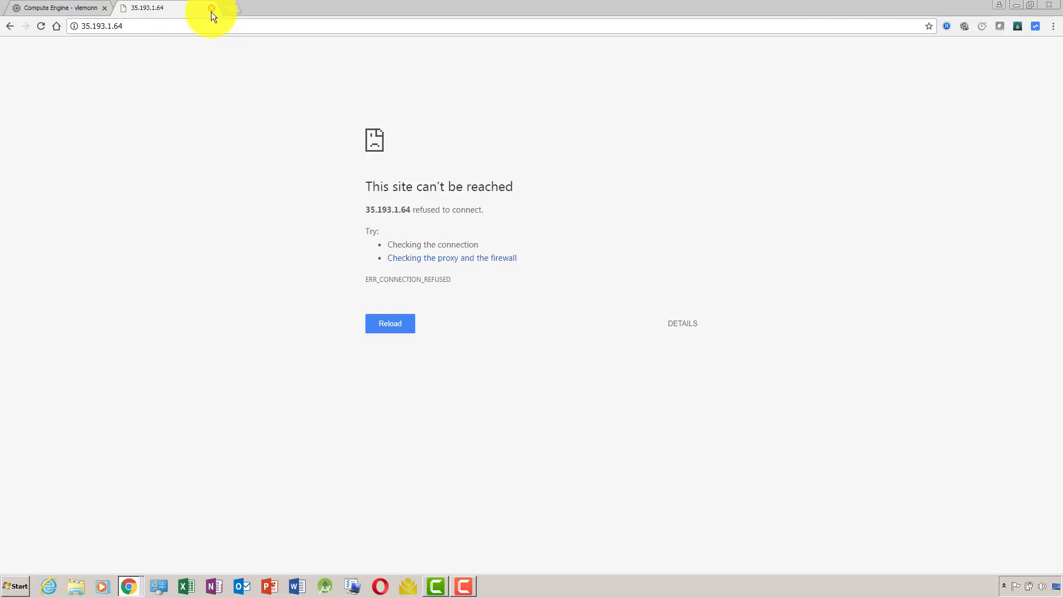
{"action": "left_click", "coordinate": [211, 11]}
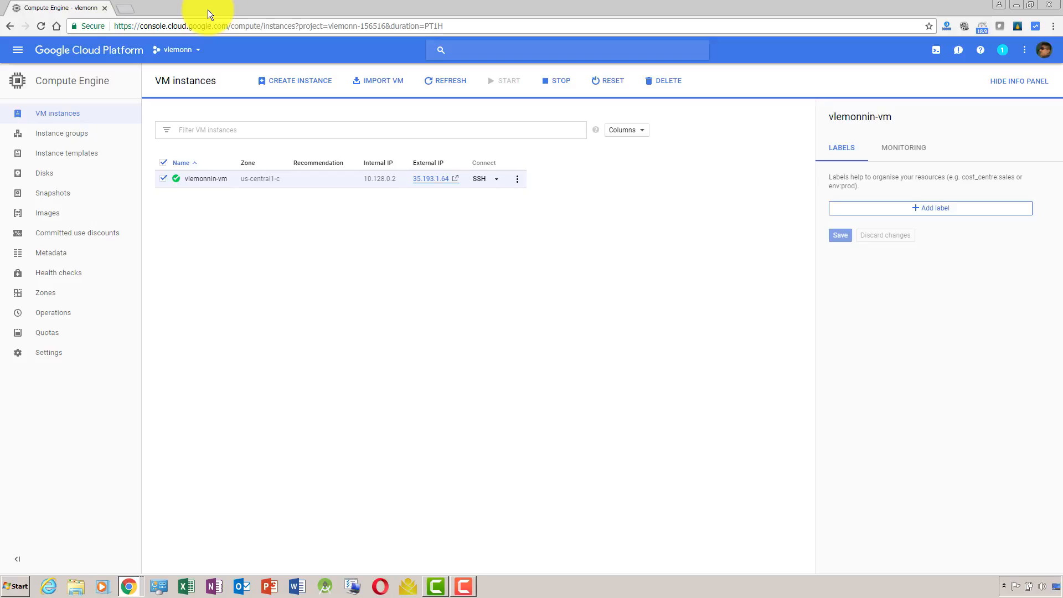
Review the article's section on creating a DNS record for a custom domain alongside the vlemonninzone zone details.
{"action": "key", "text": "alt+Tab"}
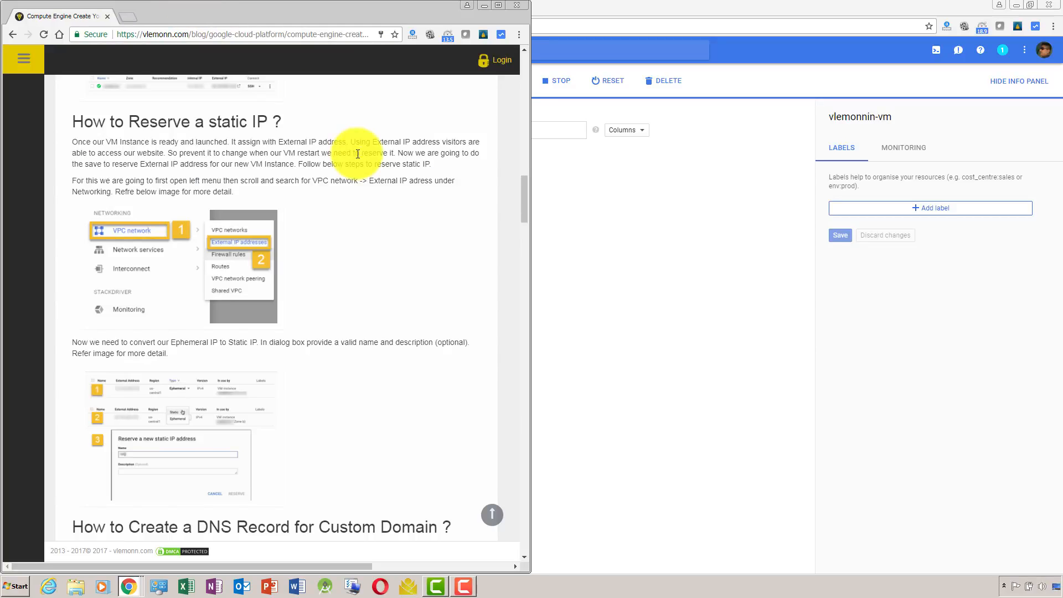
{"action": "left_click_drag", "start_coordinate": [526, 199], "coordinate": [546, 238]}
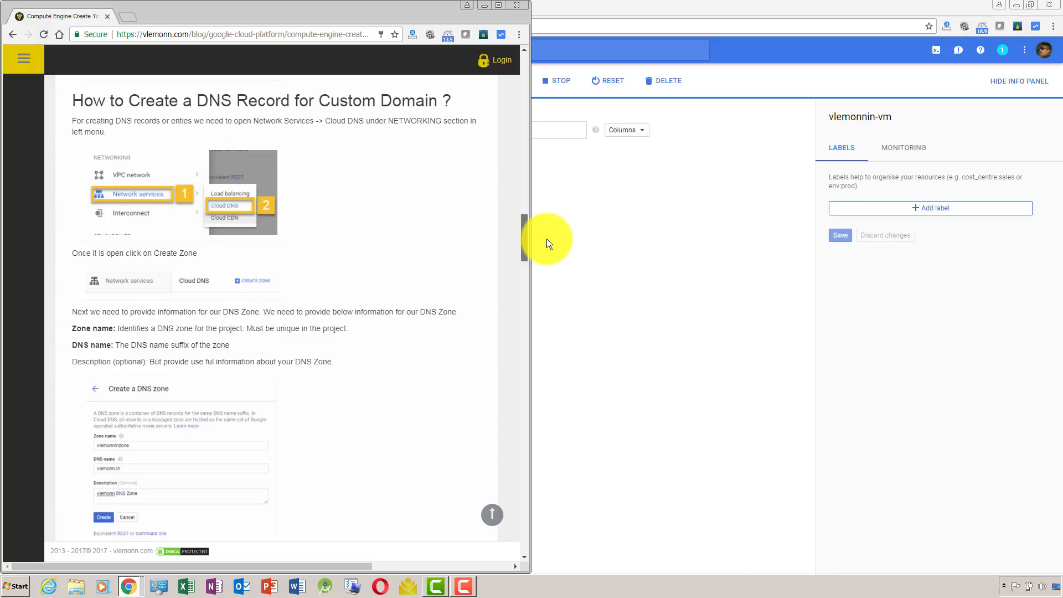
{"action": "mouse_move", "coordinate": [546, 239]}
{"action": "left_mouse_down"}
{"action": "mouse_move", "coordinate": [553, 261]}
{"action": "mouse_move", "coordinate": [544, 247]}
{"action": "left_mouse_up"}
{"action": "key", "text": "alt+Tab"}
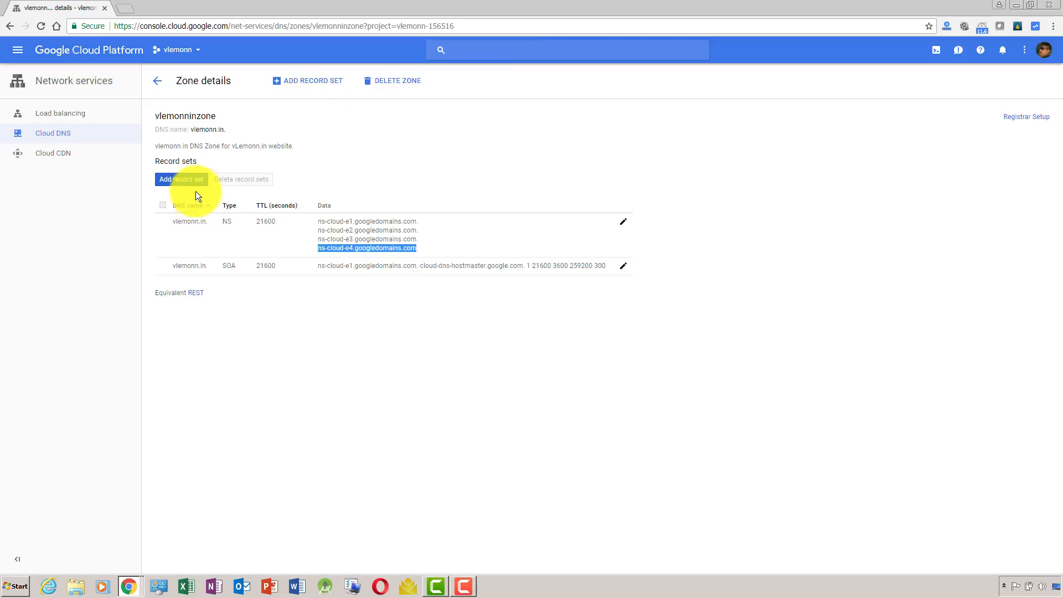
{"action": "key", "text": "alt+Tab"}
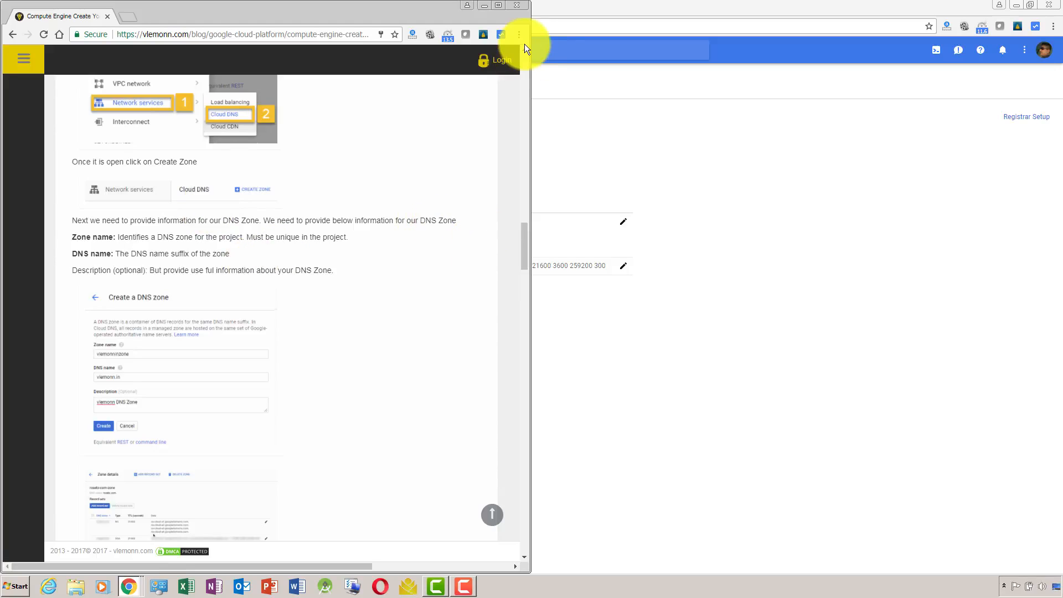
Maximise the article window and highlight the outline item on pointing the custom domain to the VM instance and adding nameservers.
{"action": "left_click", "coordinate": [498, 5]}
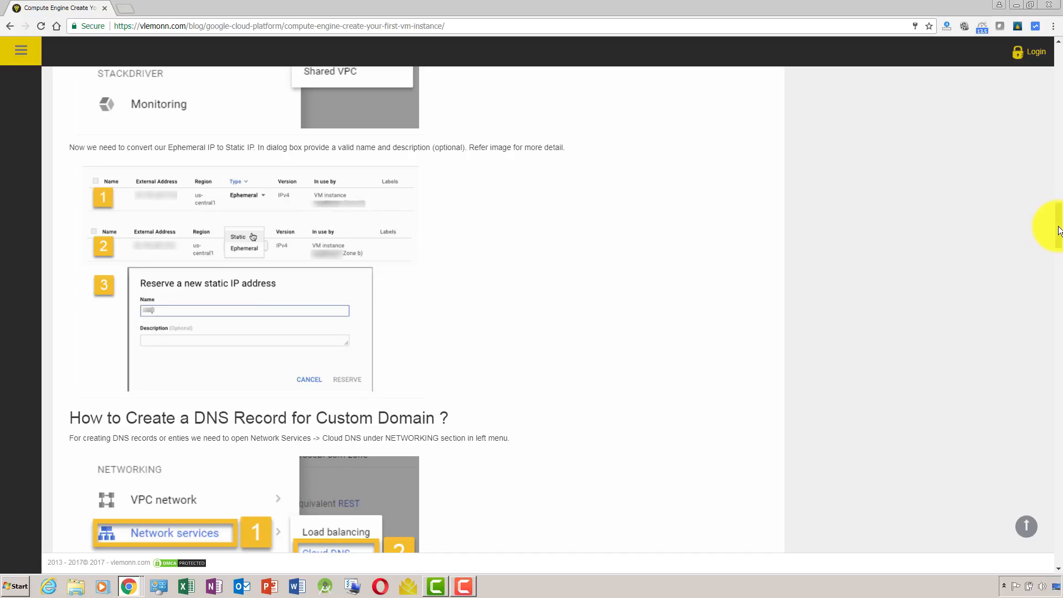
{"action": "left_click_drag", "start_coordinate": [1059, 231], "coordinate": [1038, 79]}
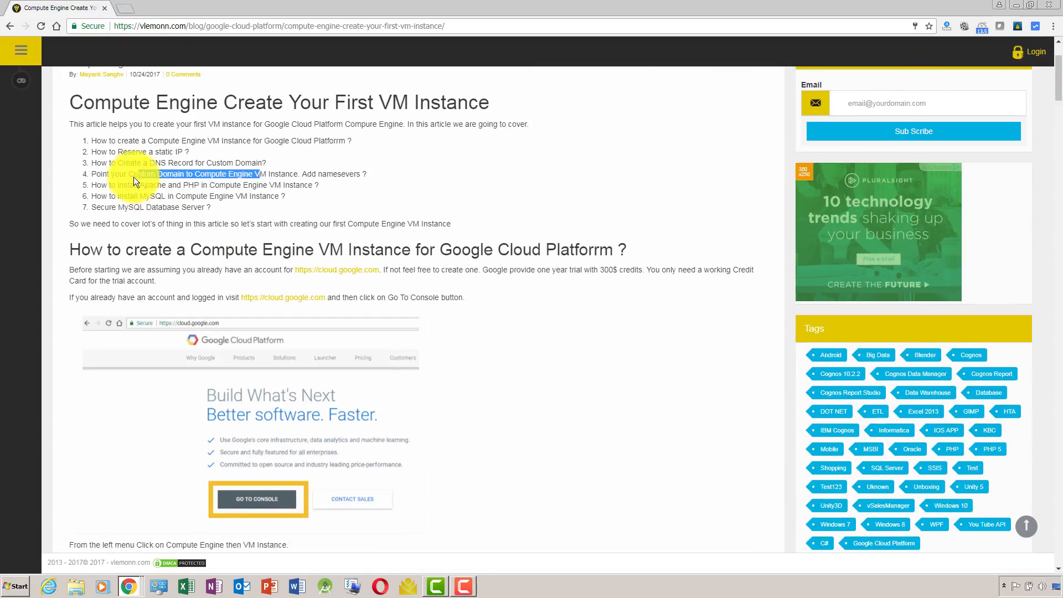
{"action": "left_click_drag", "start_coordinate": [92, 173], "coordinate": [360, 173]}
{"action": "left_click", "coordinate": [360, 174]}
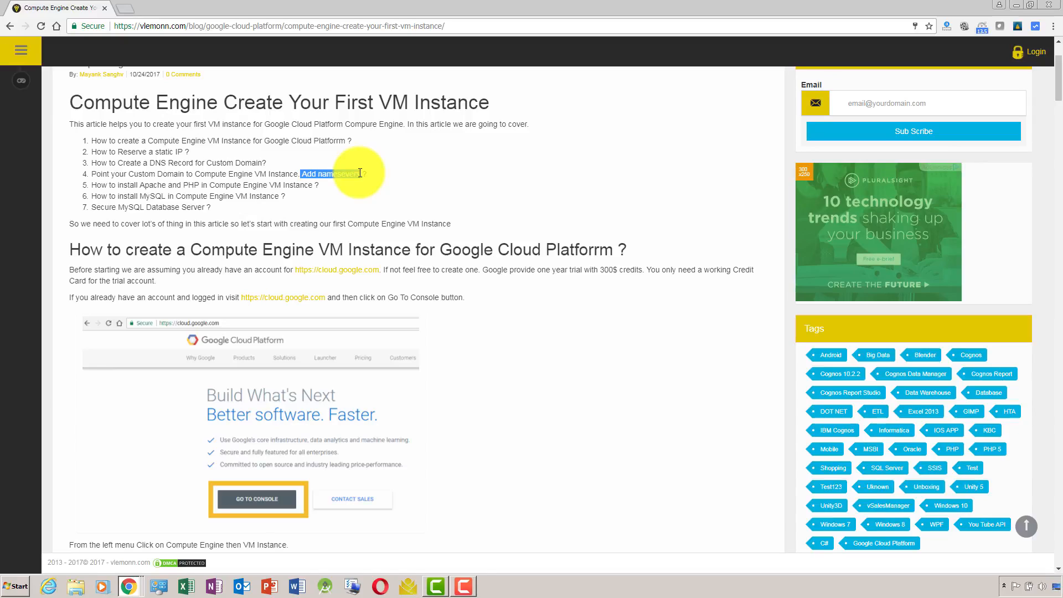
Highlight the first three items of the article's outline and review its section on adding an A record to the DNS zone.
{"action": "left_click_drag", "start_coordinate": [363, 172], "coordinate": [101, 179]}
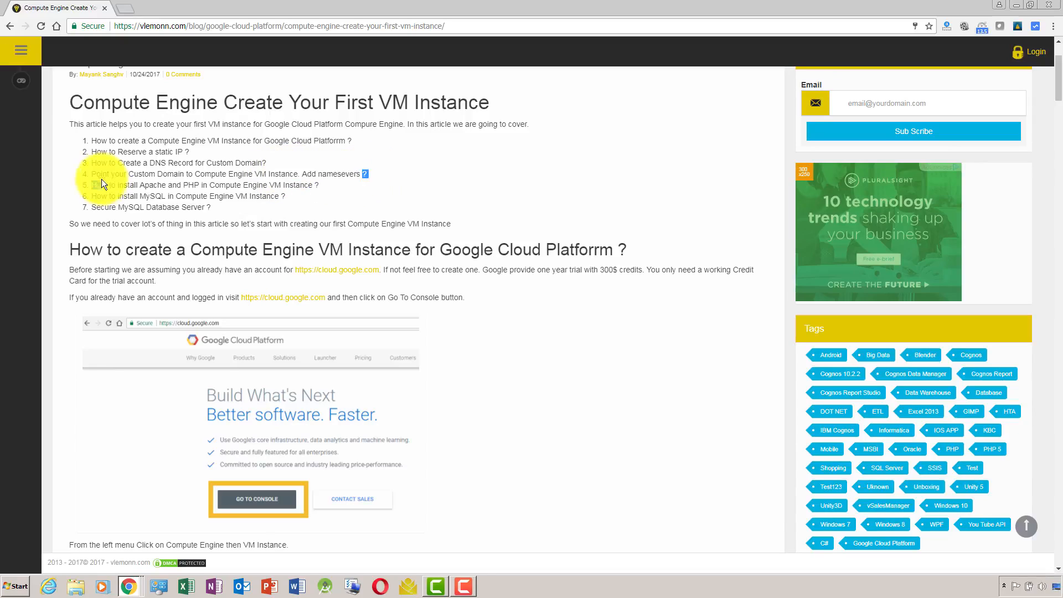
{"action": "left_click_drag", "start_coordinate": [92, 141], "coordinate": [280, 161]}
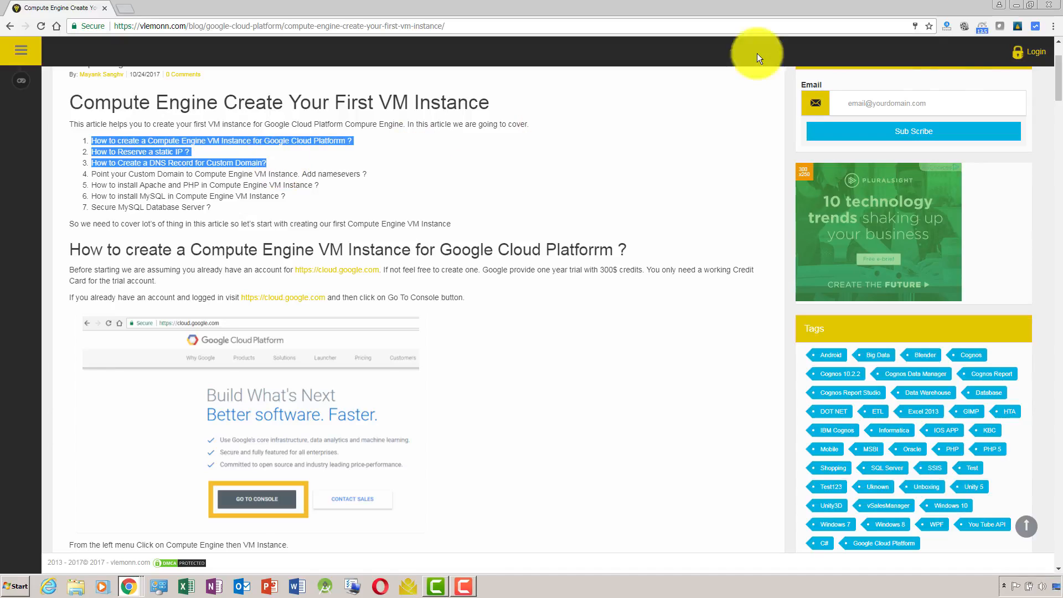
{"action": "left_click_drag", "start_coordinate": [1056, 72], "coordinate": [1057, 296]}
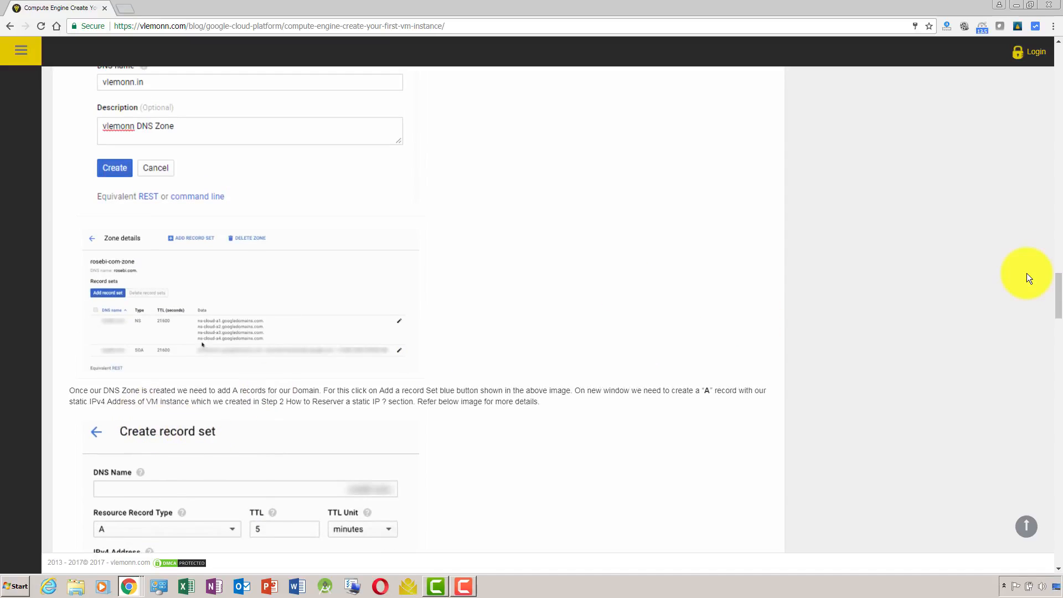
{"action": "left_click_drag", "start_coordinate": [1058, 293], "coordinate": [1060, 312]}
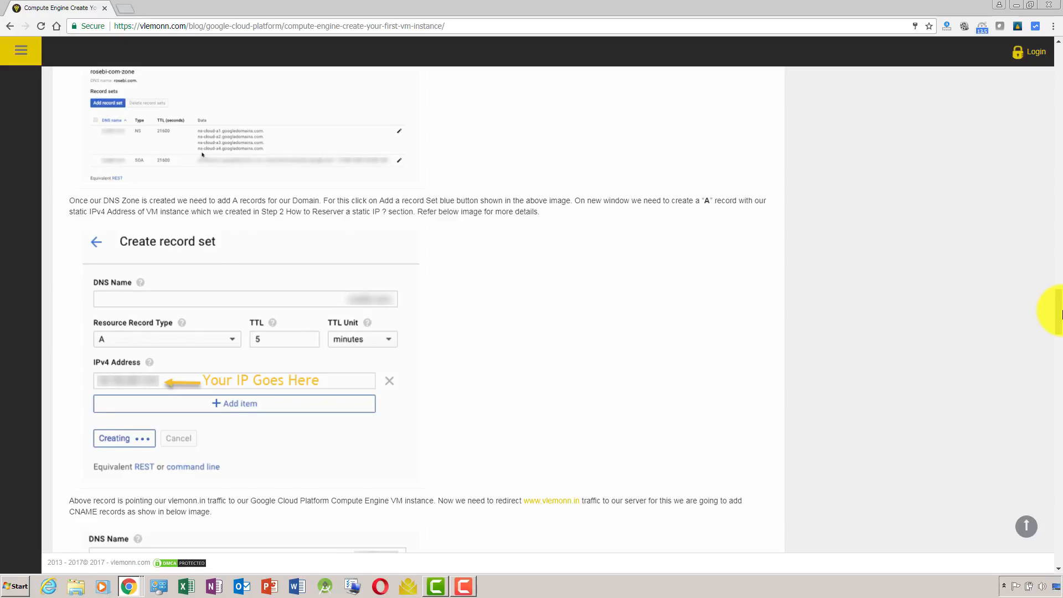
Start a new A record set in vlemonninzone and copy the external IP of vlemonnin-vm from the VM instances page.
{"action": "key", "text": "alt+Tab"}
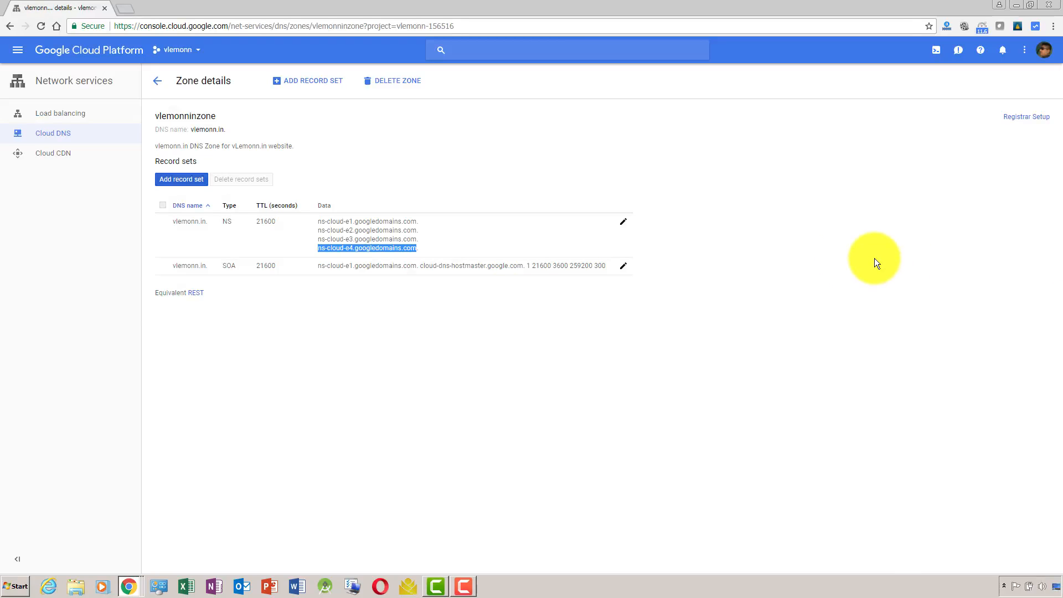
{"action": "left_click", "coordinate": [194, 181]}
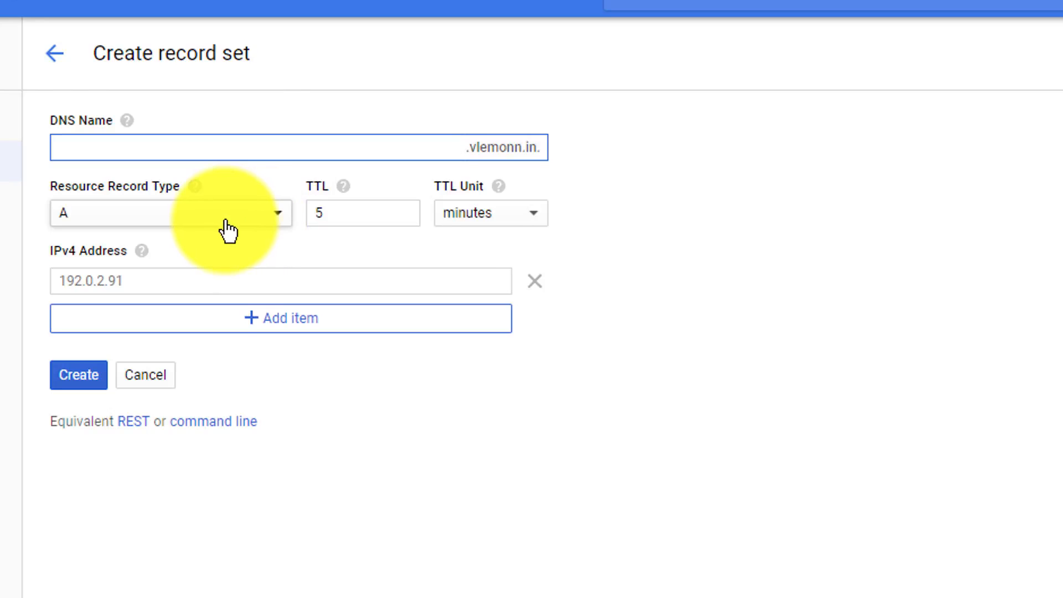
{"action": "left_click", "coordinate": [219, 275]}
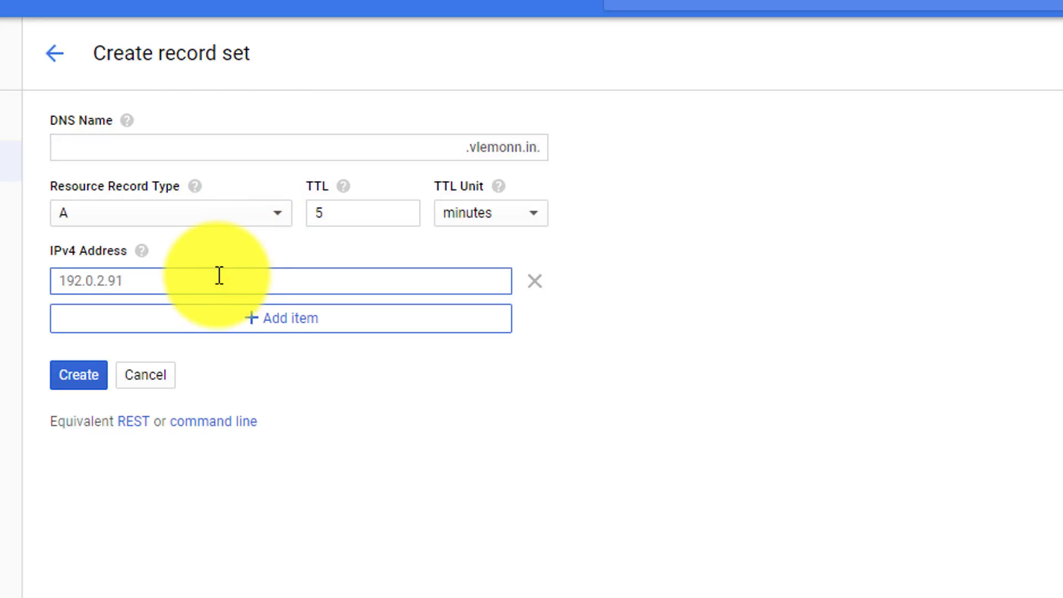
{"action": "key", "text": "alt+Tab"}
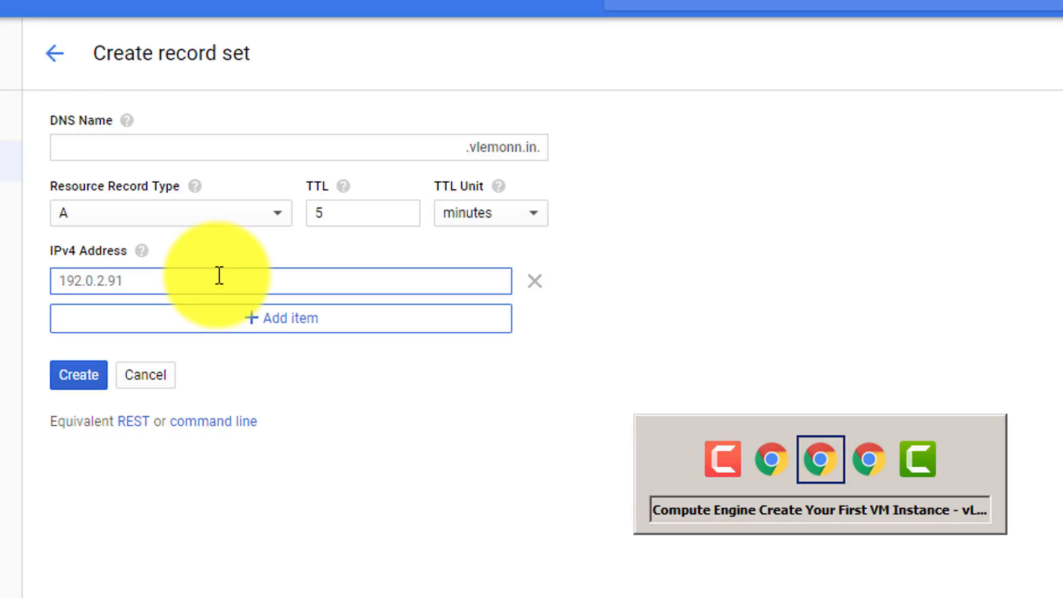
{"action": "key", "text": "alt+Tab"}
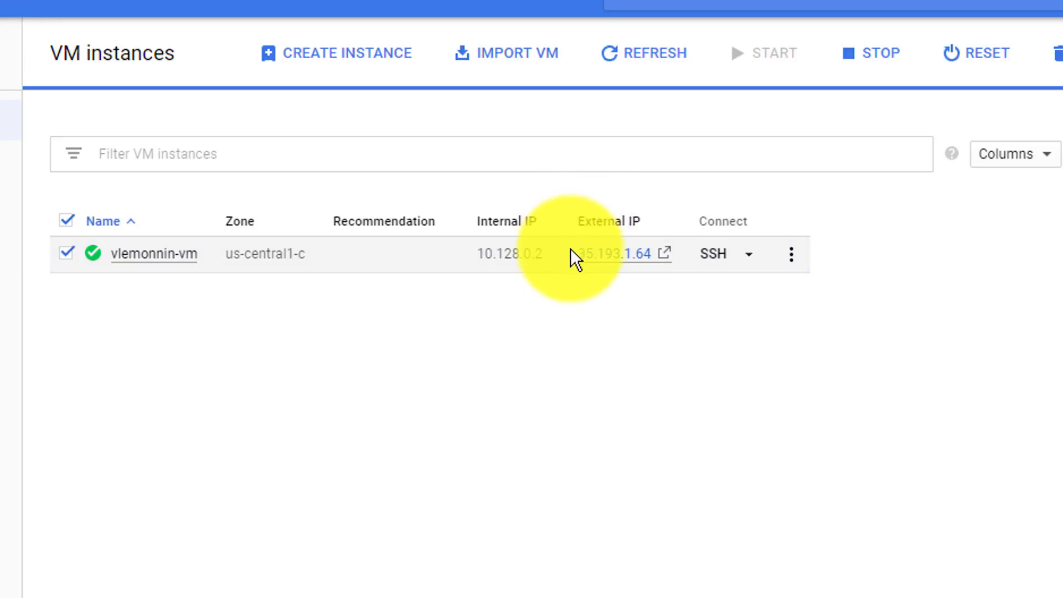
{"action": "left_click_drag", "start_coordinate": [573, 254], "coordinate": [655, 261]}
{"action": "key", "text": "ctrl+c"}
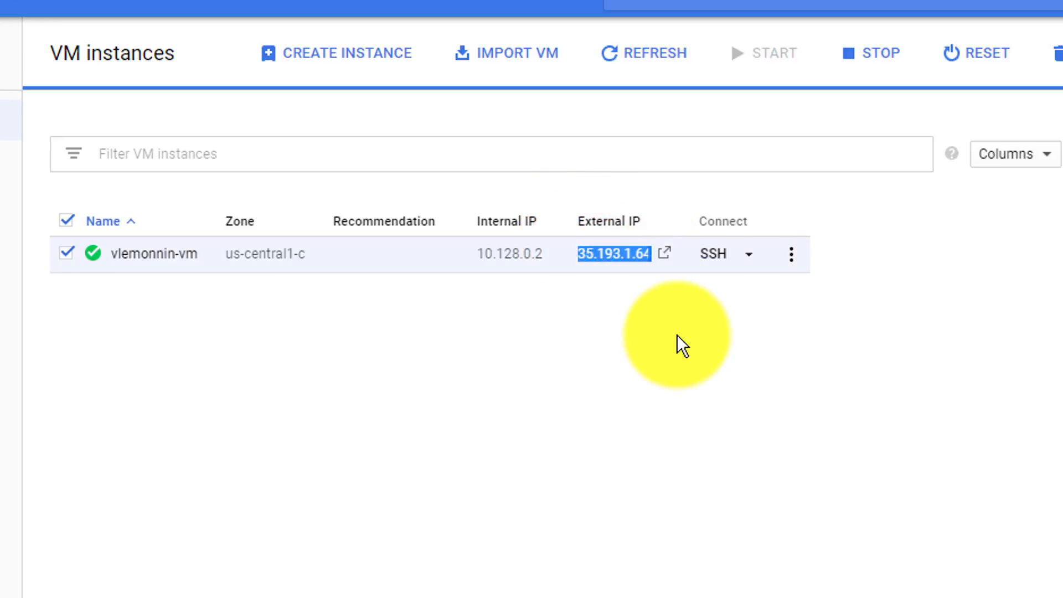
Enter 35.193.1.64 as the record's IPv4 address and create the A record for vlemonn.in.
{"action": "key", "text": "alt+Tab"}
{"action": "key", "text": "alt+Tab"}
{"action": "key", "text": "alt+Tab"}
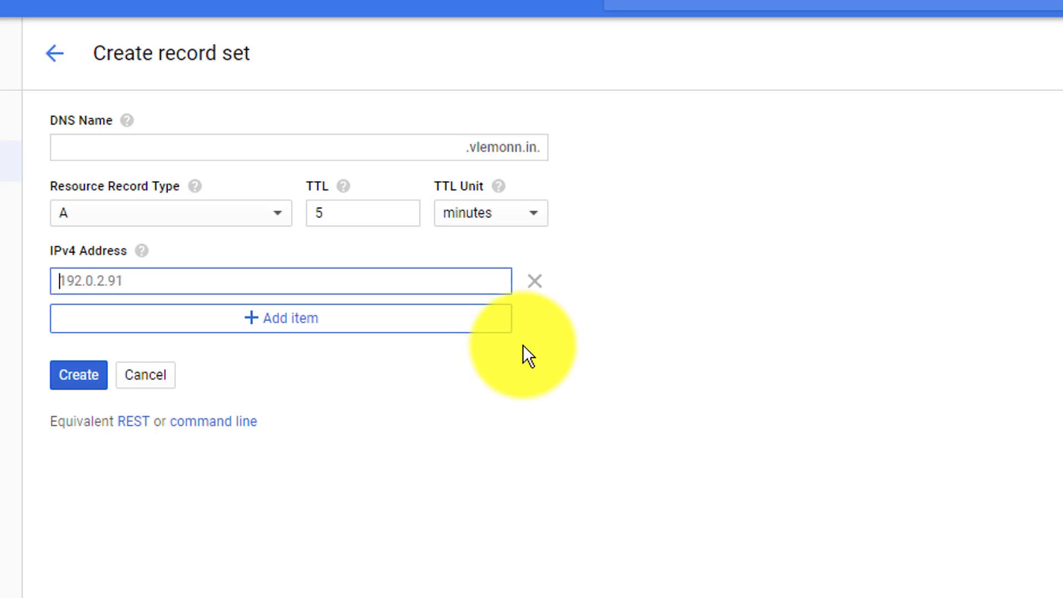
{"action": "key", "text": "ctrl+v"}
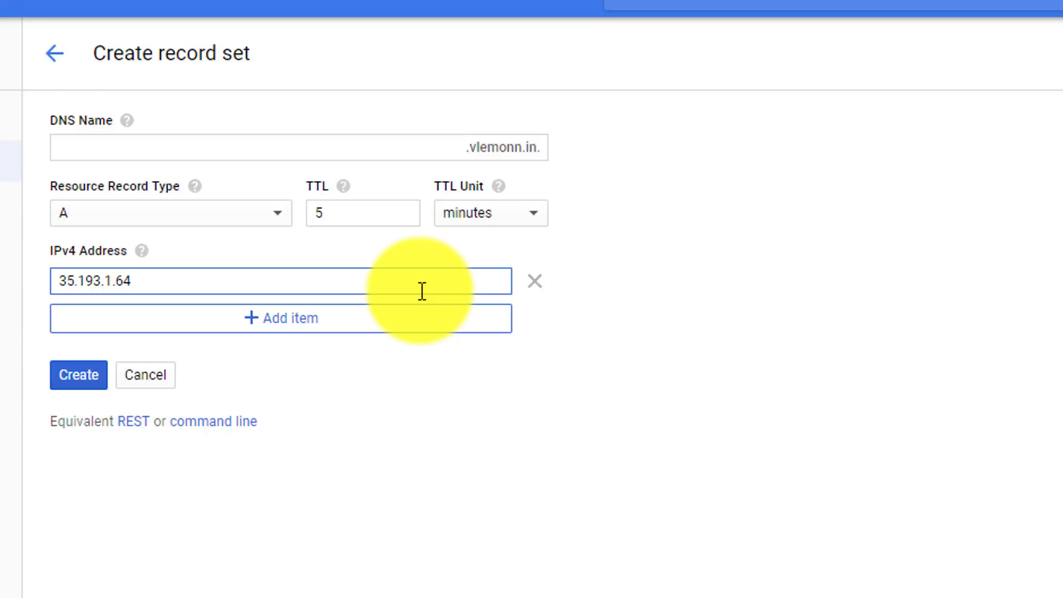
{"action": "left_click", "coordinate": [65, 383]}
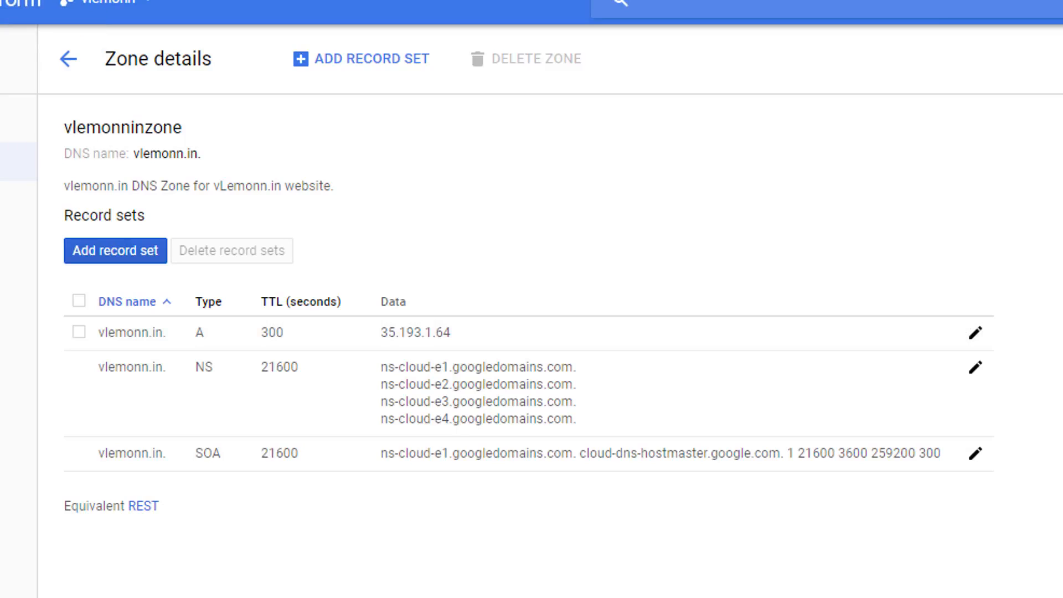
{"action": "key", "text": "ctrl+t"}
{"action": "type", "text": "vlemonn"}
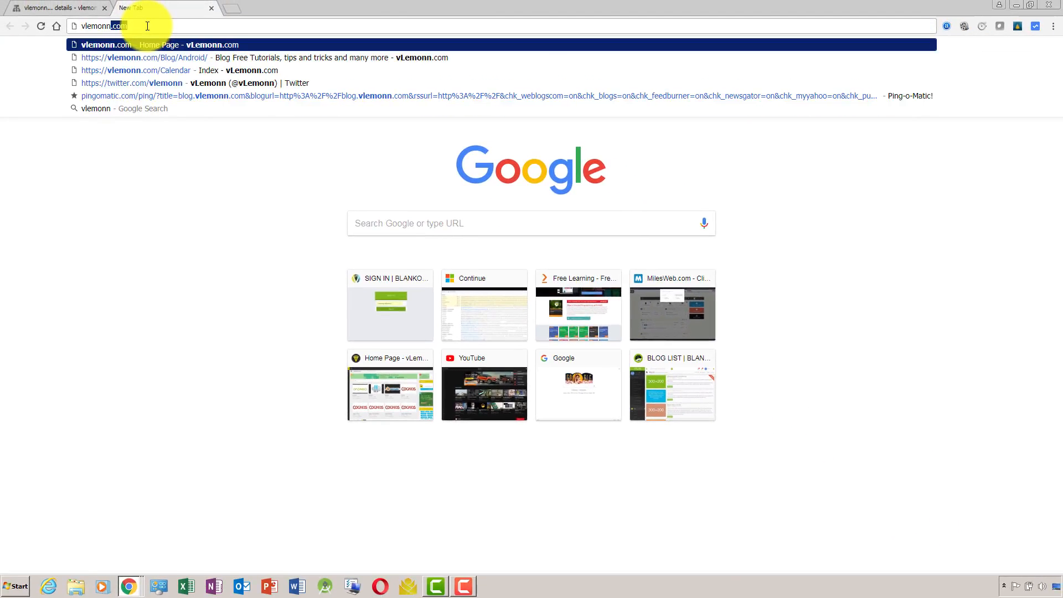
{"action": "type", "text": ".in"}
{"action": "key", "text": "Return"}
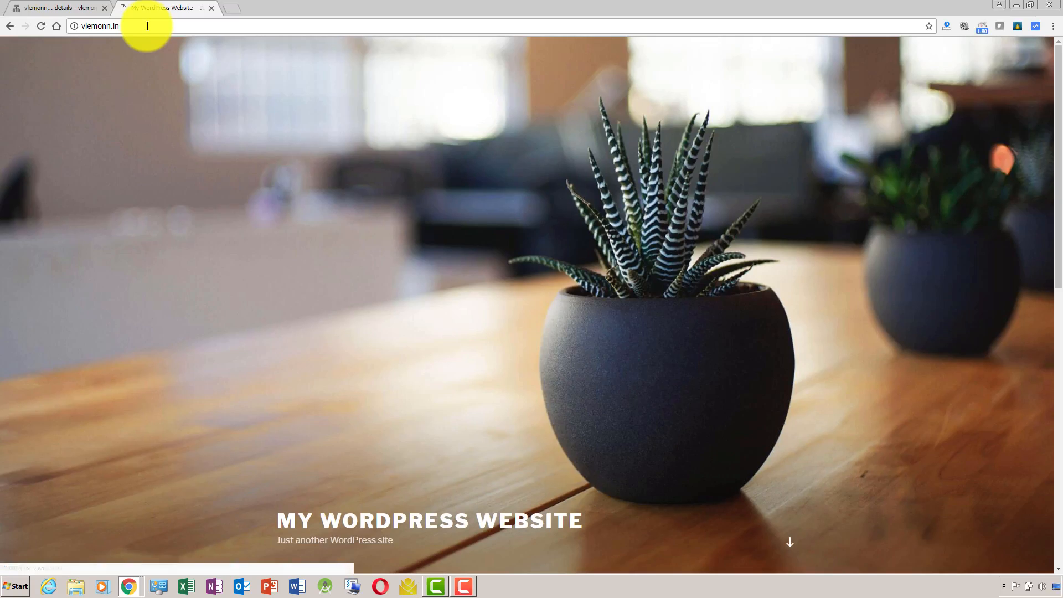
{"action": "left_click", "coordinate": [147, 26]}
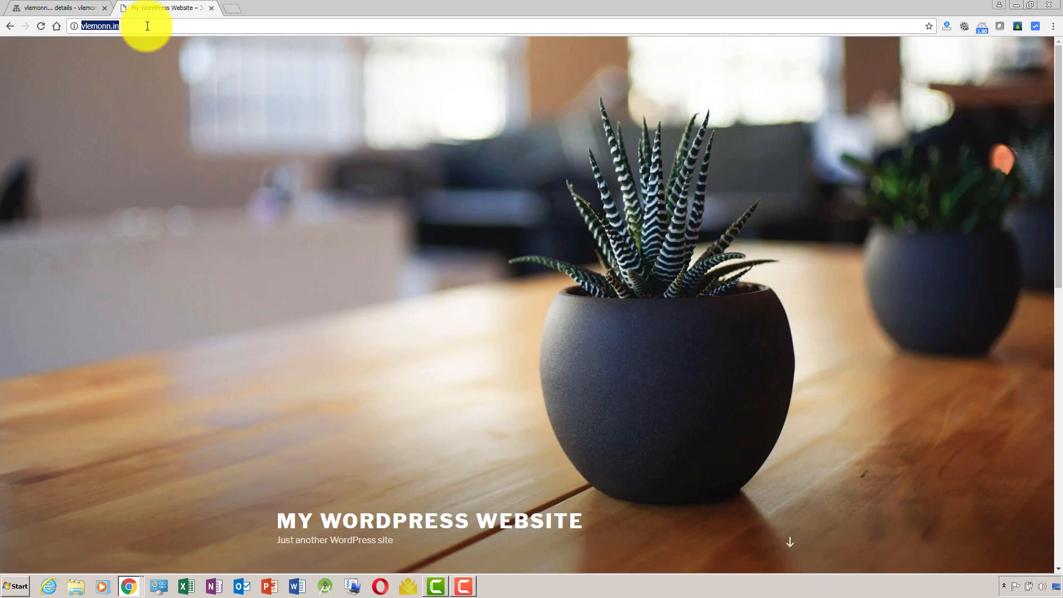
{"action": "key", "text": "Home"}
{"action": "type", "text": "www.."}
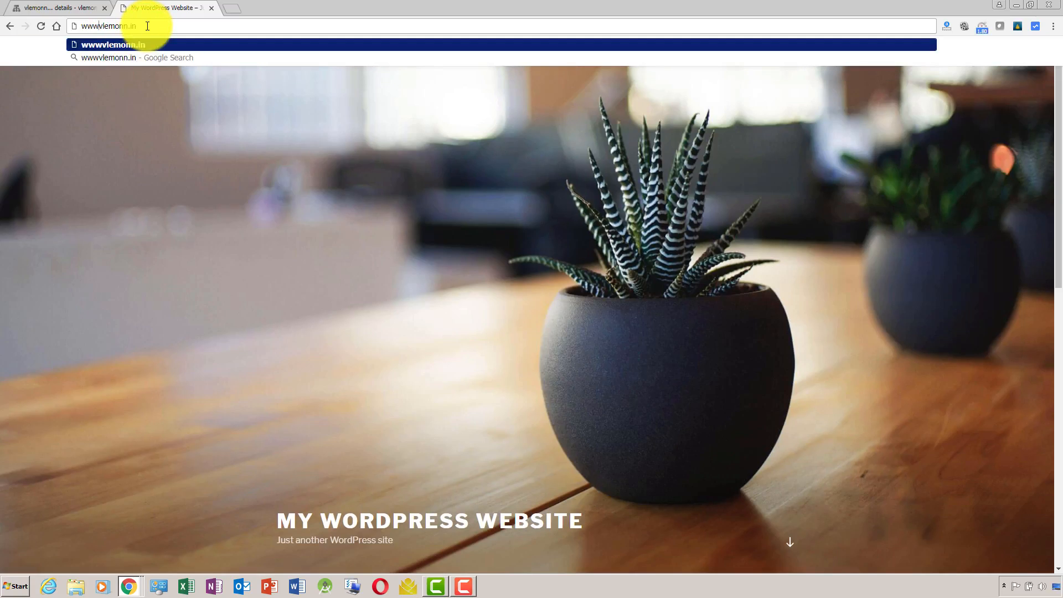
{"action": "key", "text": "BackSpace"}
{"action": "key", "text": "Return"}
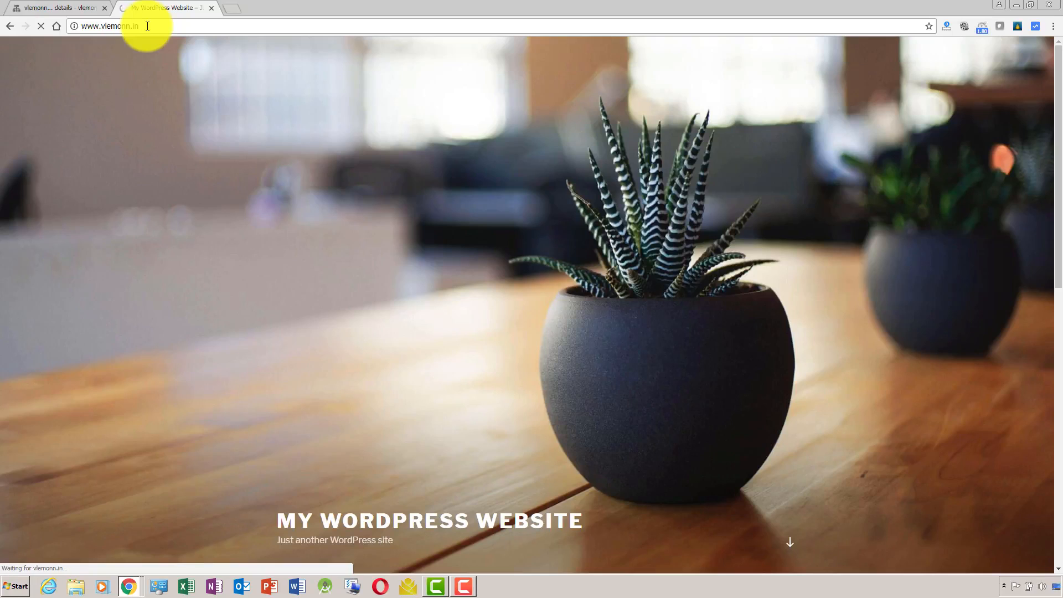
{"action": "left_click", "coordinate": [84, 9]}
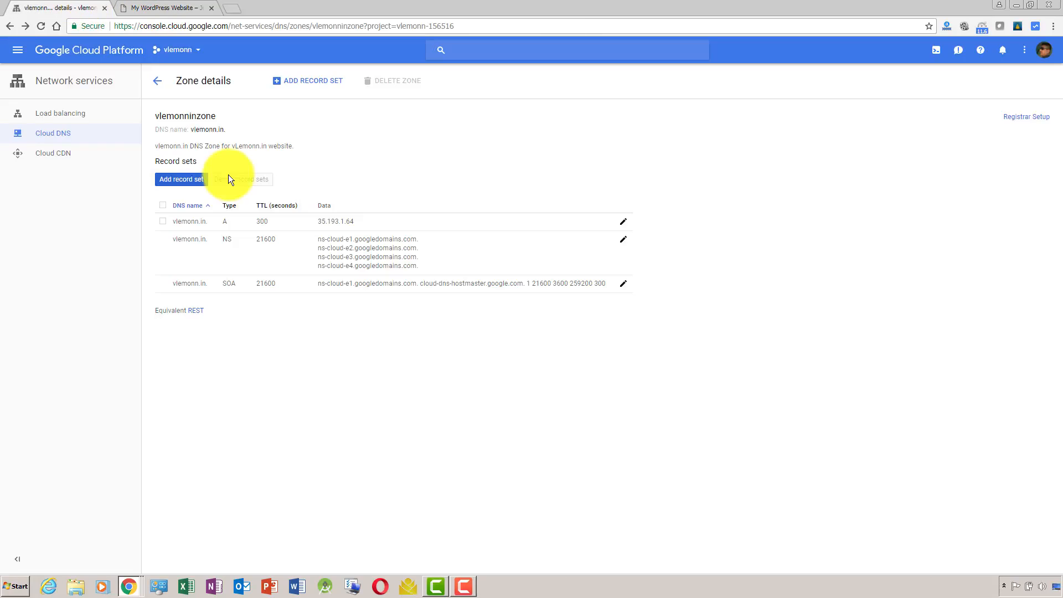
{"action": "left_click", "coordinate": [198, 182]}
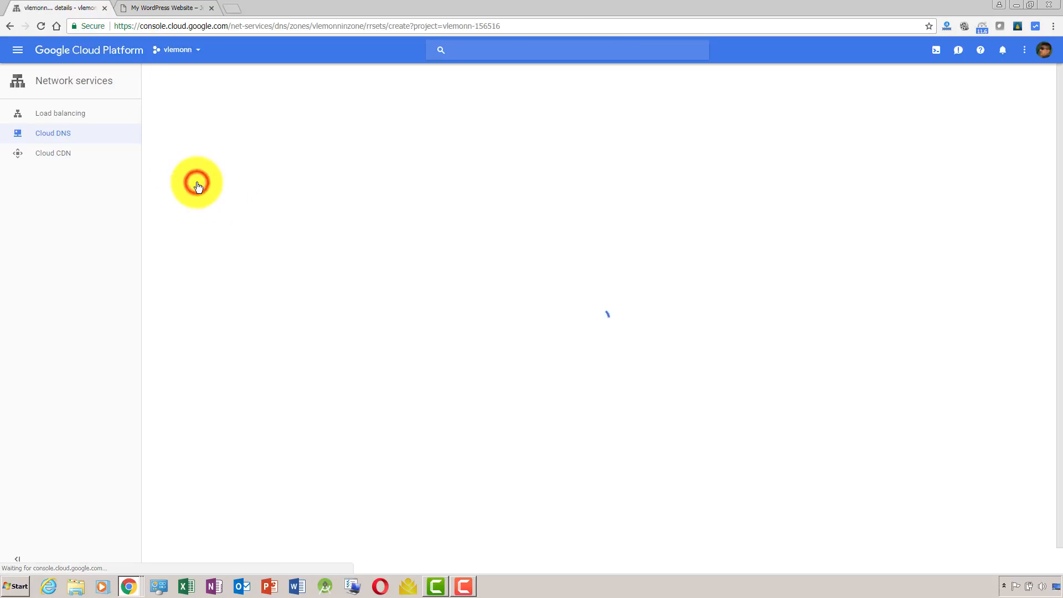
{"action": "key", "text": "alt+Tab"}
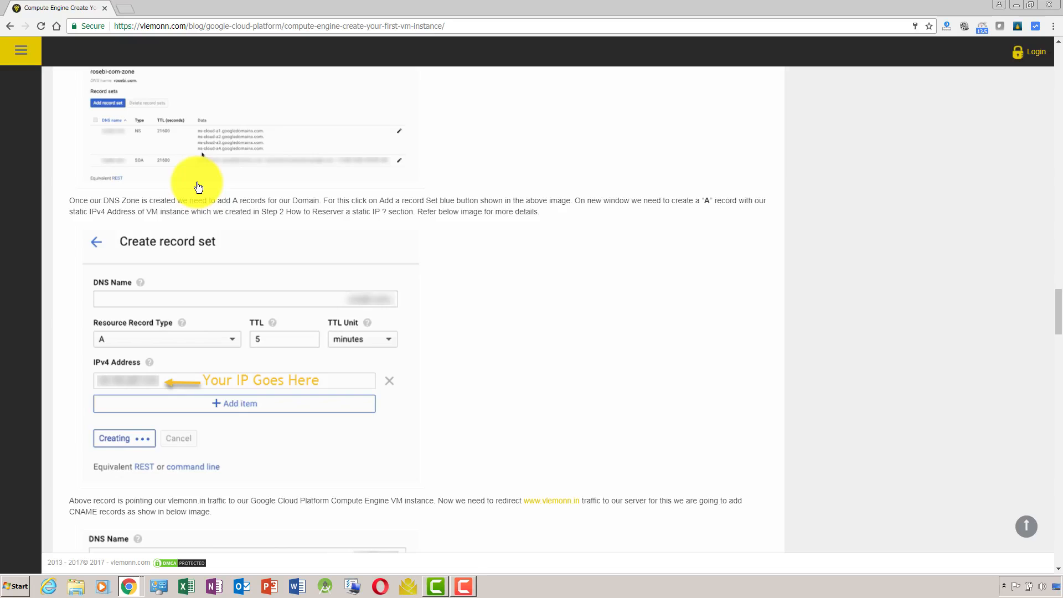
{"action": "left_click_drag", "start_coordinate": [1057, 313], "coordinate": [1058, 344]}
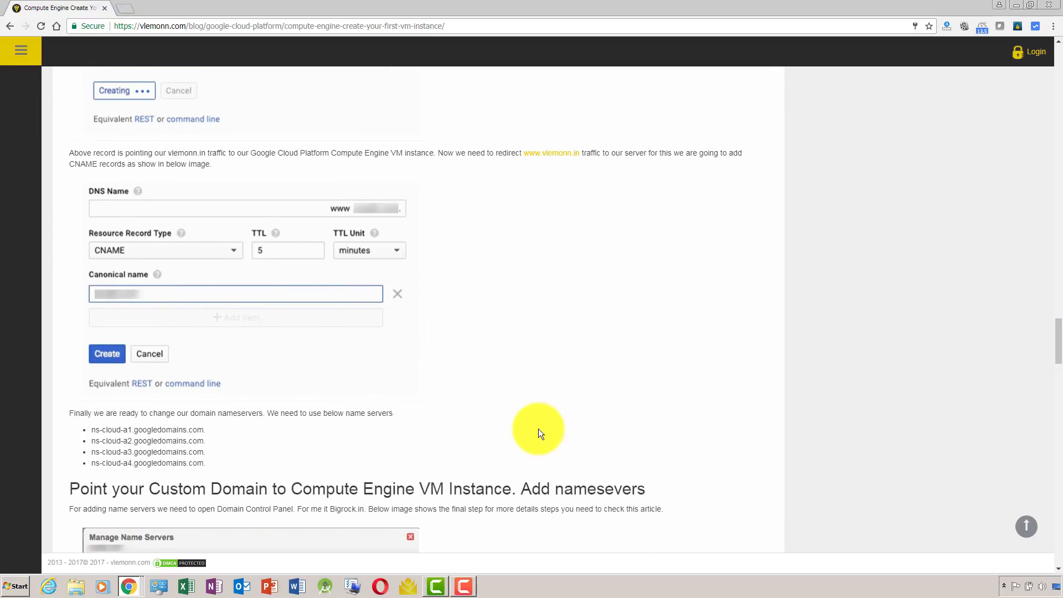
{"action": "key", "text": "alt+Tab"}
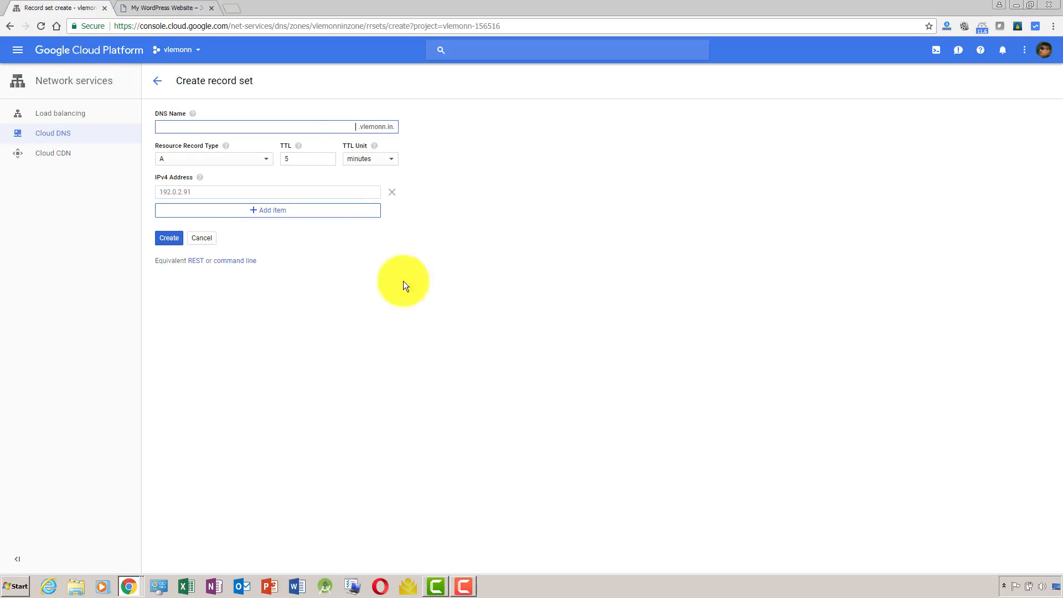
Create a CNAME record with DNS name www and canonical name vlemonn.in.
{"action": "left_click", "coordinate": [343, 128]}
{"action": "type", "text": "www"}
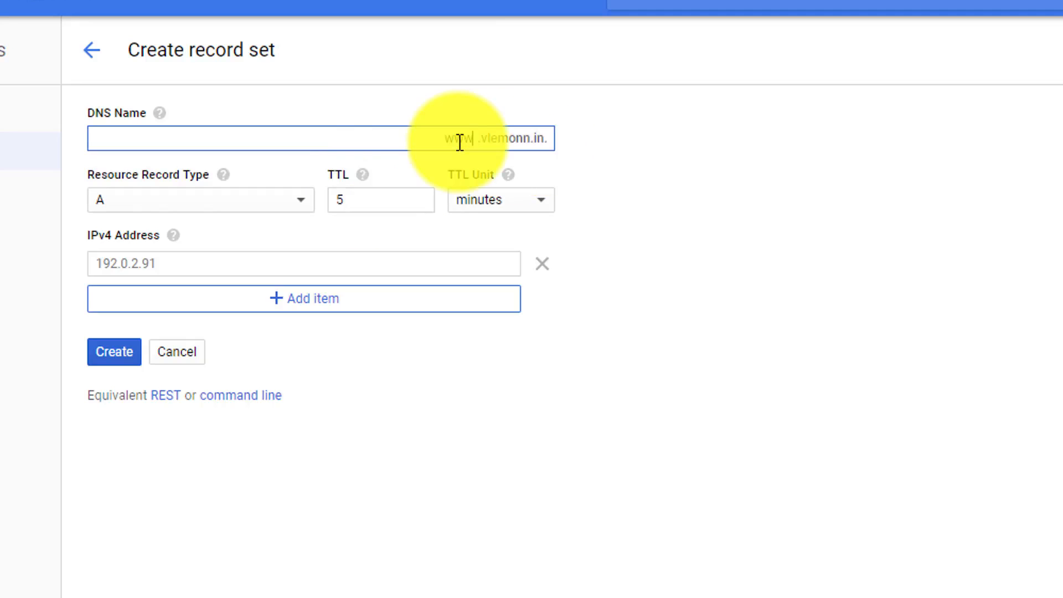
{"action": "left_click", "coordinate": [291, 200]}
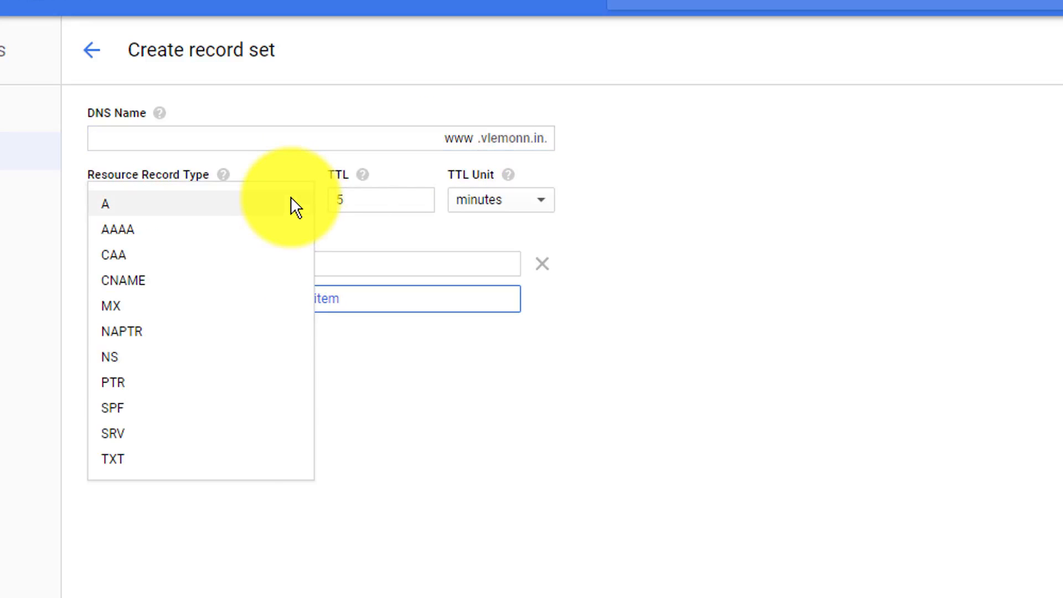
{"action": "left_click", "coordinate": [217, 280]}
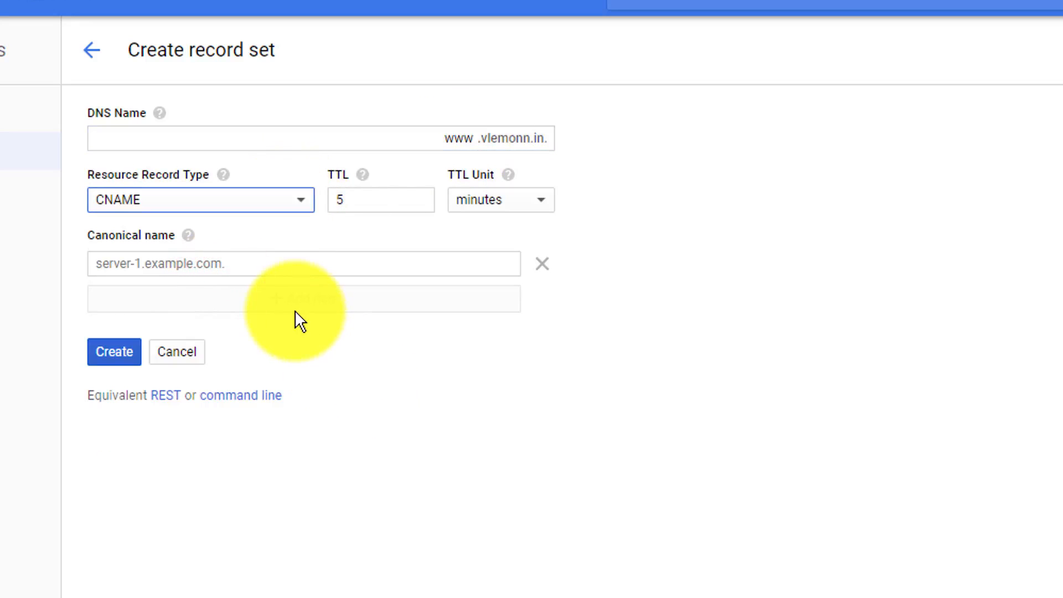
{"action": "left_click", "coordinate": [208, 269]}
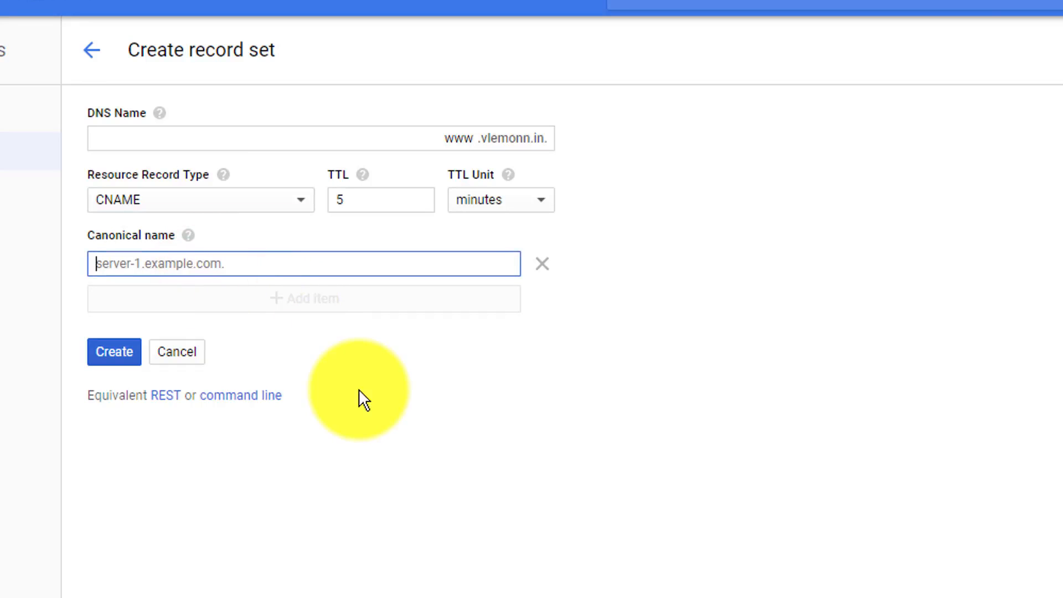
{"action": "key", "text": "alt+Tab"}
{"action": "type", "text": "vlemonn.in"}
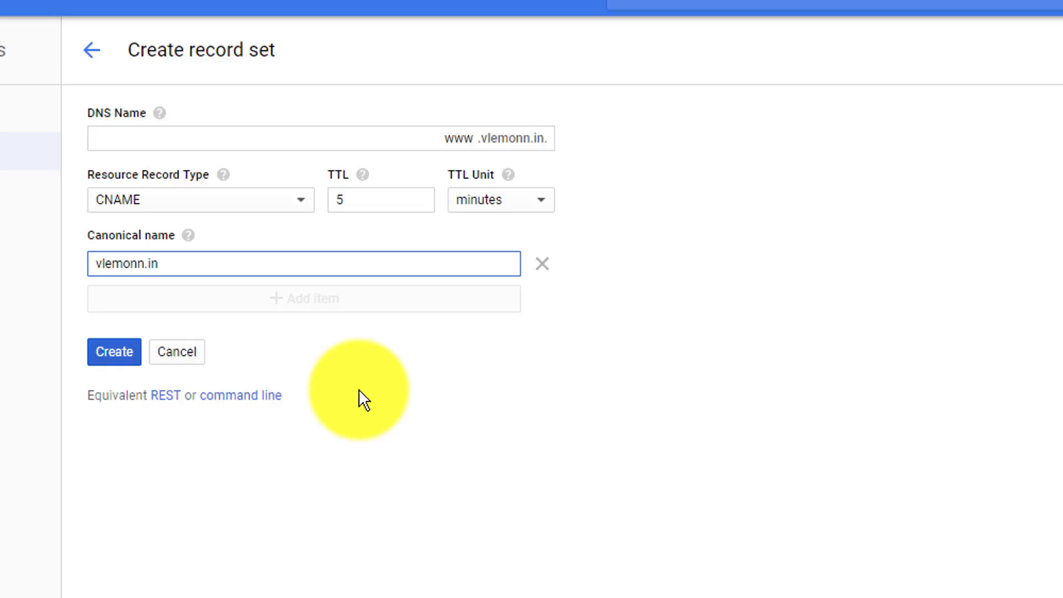
{"action": "left_click", "coordinate": [137, 353]}
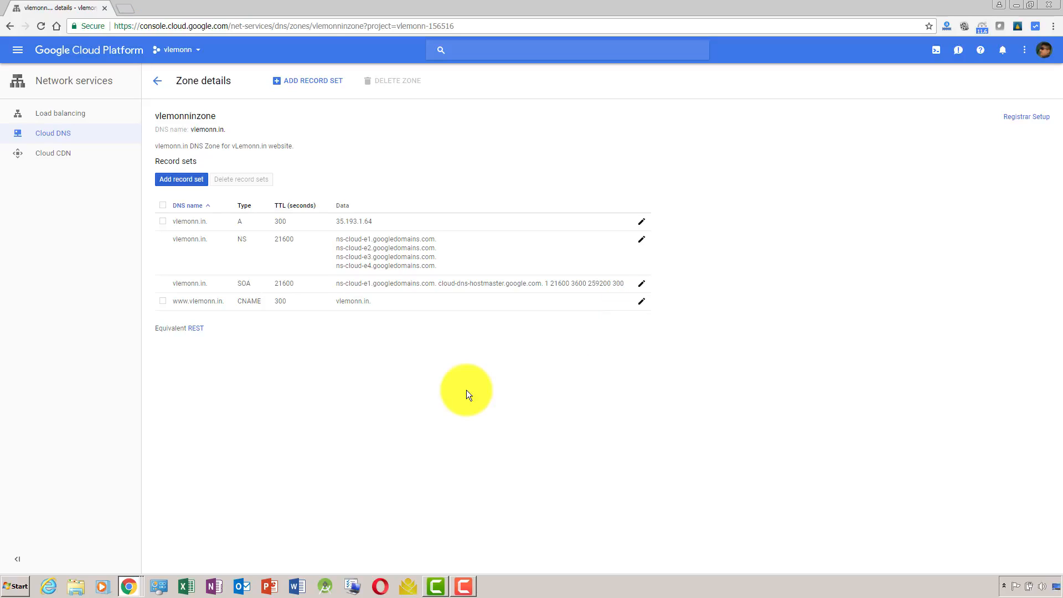
Review the article's name server section, highlight the heading on installing Apache, and return to the VM instances page.
{"action": "key", "text": "alt+Tab"}
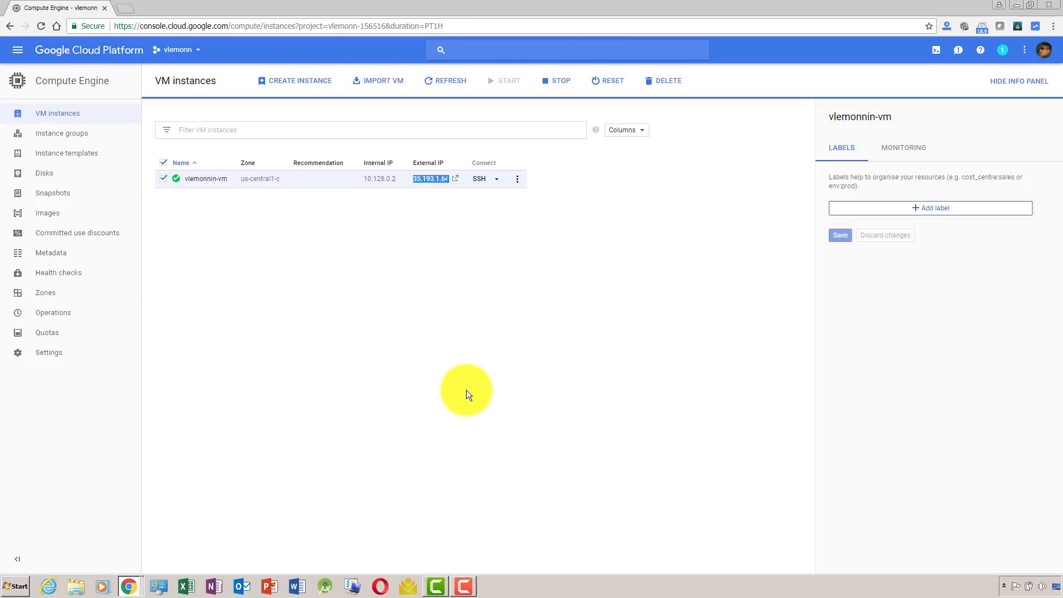
{"action": "key", "text": "alt+Tab"}
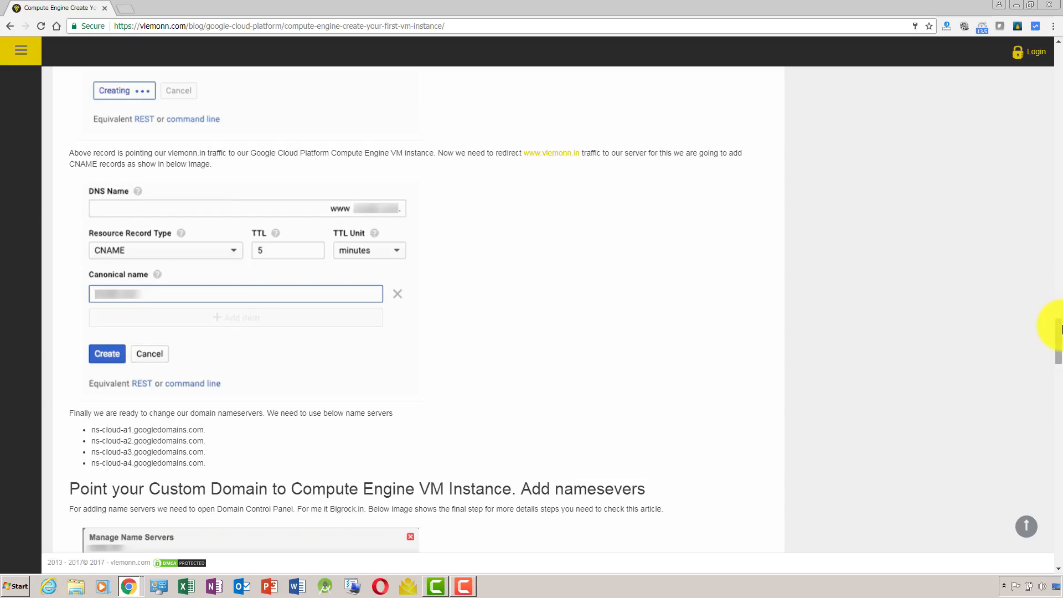
{"action": "left_click_drag", "start_coordinate": [1059, 327], "coordinate": [1060, 363]}
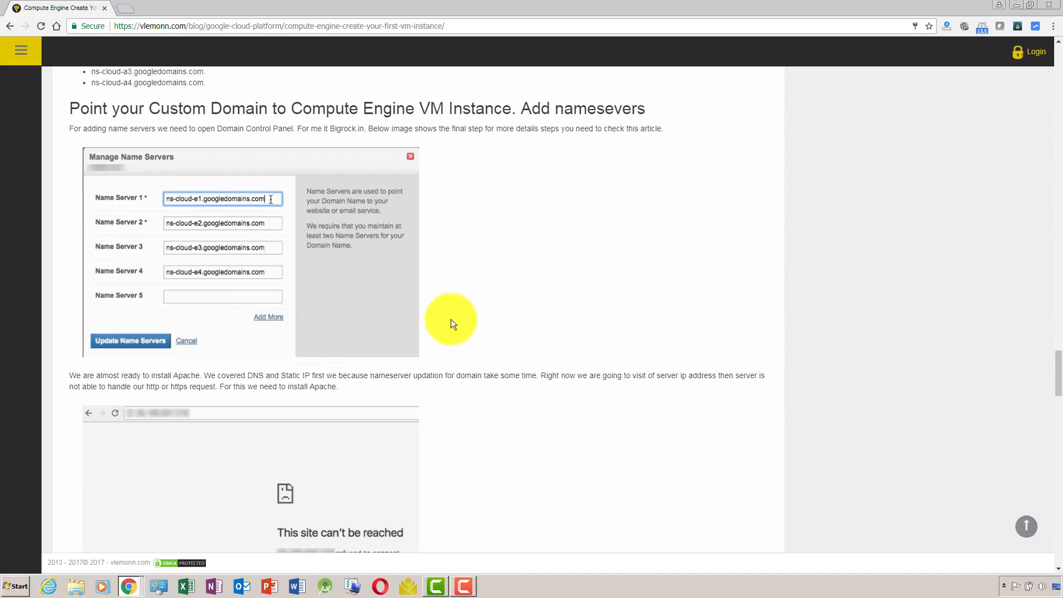
{"action": "left_click_drag", "start_coordinate": [1058, 380], "coordinate": [1059, 396]}
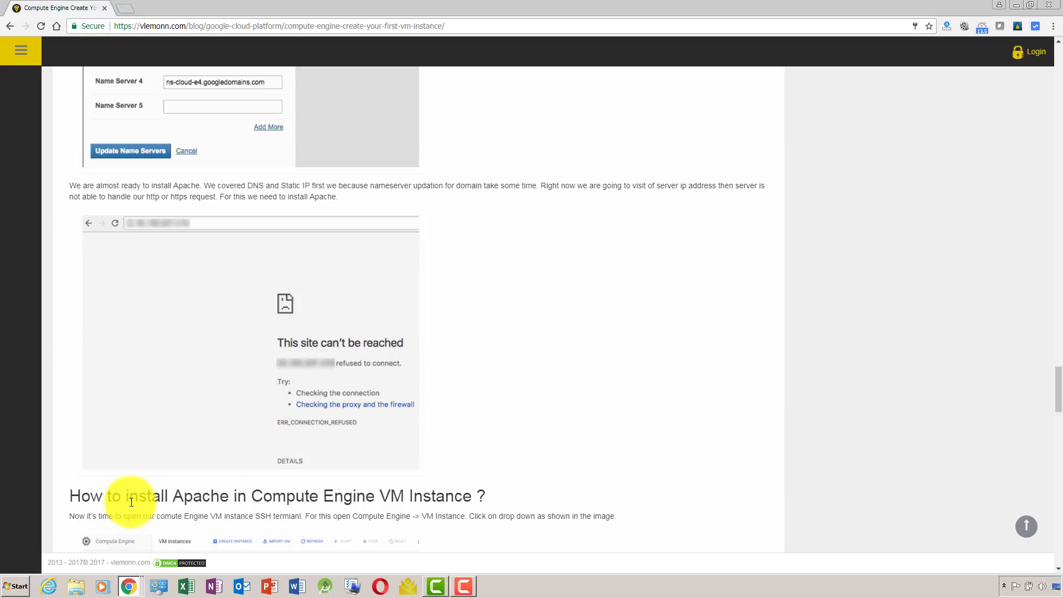
{"action": "left_click_drag", "start_coordinate": [129, 495], "coordinate": [257, 502]}
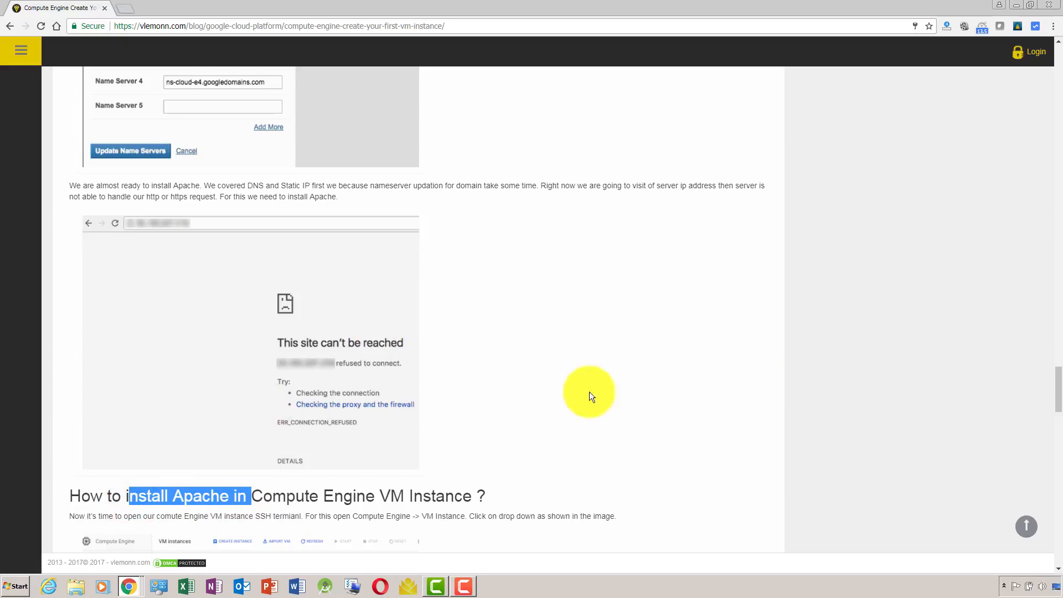
{"action": "key", "text": "alt+Tab"}
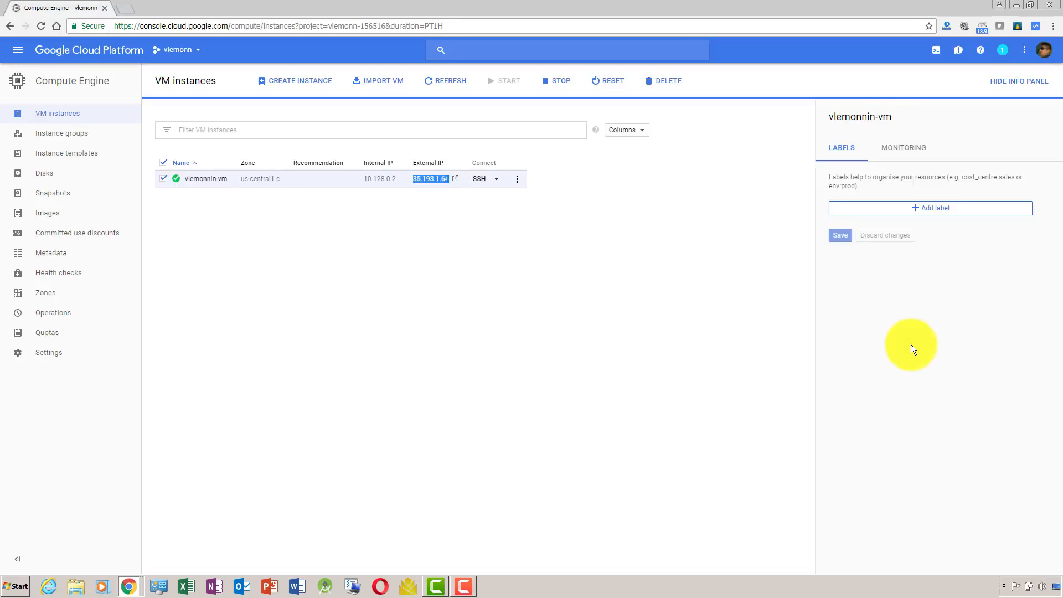
Open an SSH session to vlemonnin-vm in a browser window and maximize the terminal window.
{"action": "left_click", "coordinate": [491, 326]}
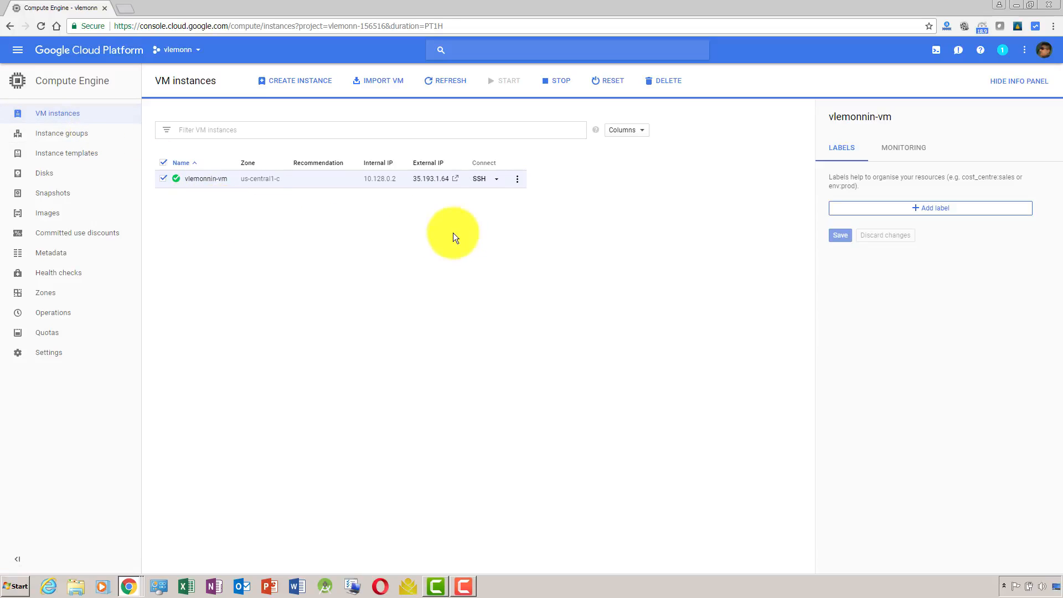
{"action": "left_click", "coordinate": [497, 179]}
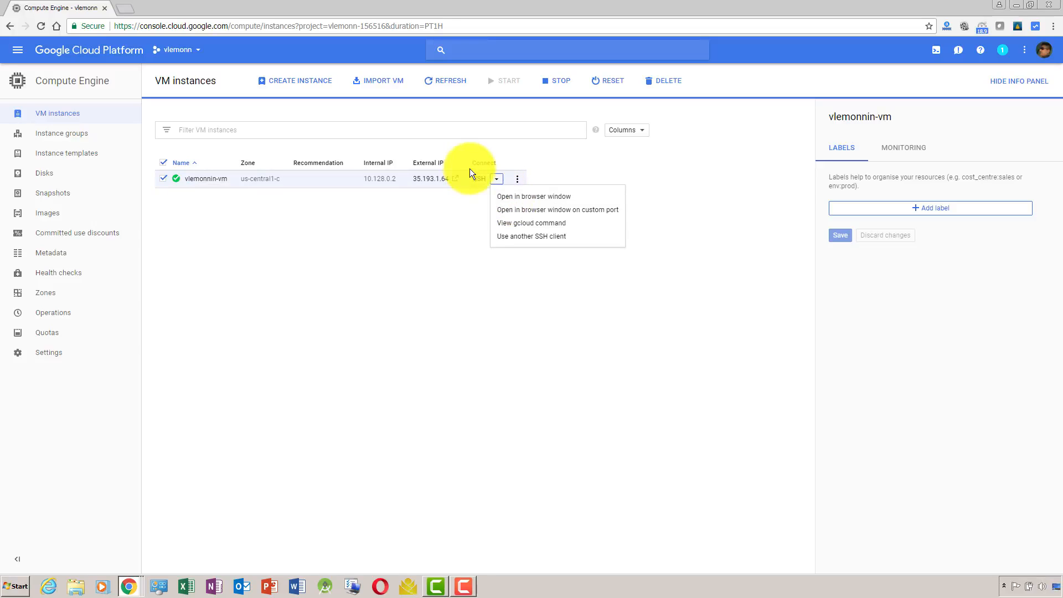
{"action": "left_click", "coordinate": [510, 199]}
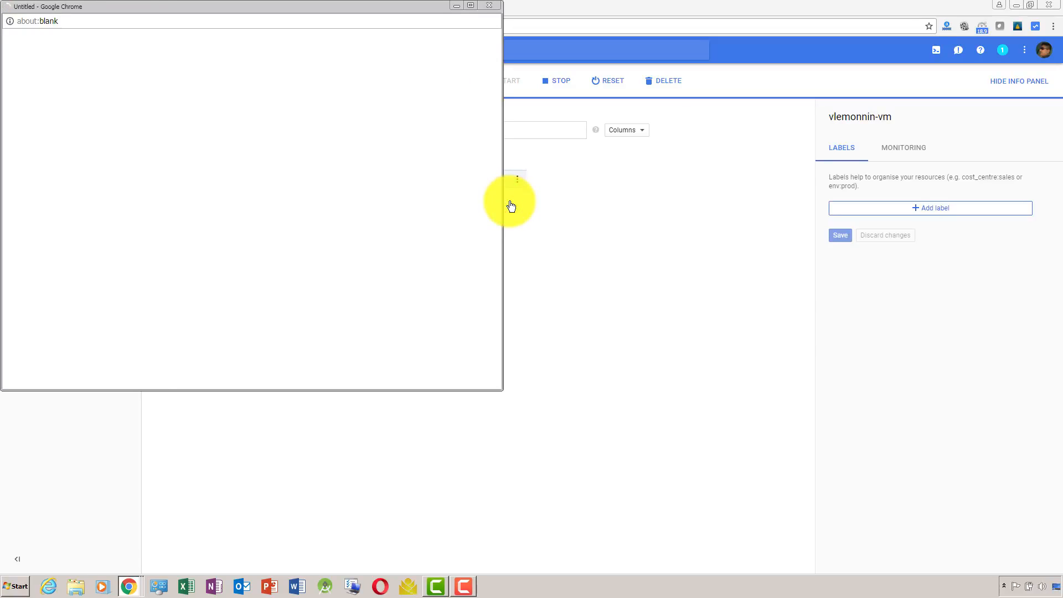
{"action": "left_click", "coordinate": [466, 5]}
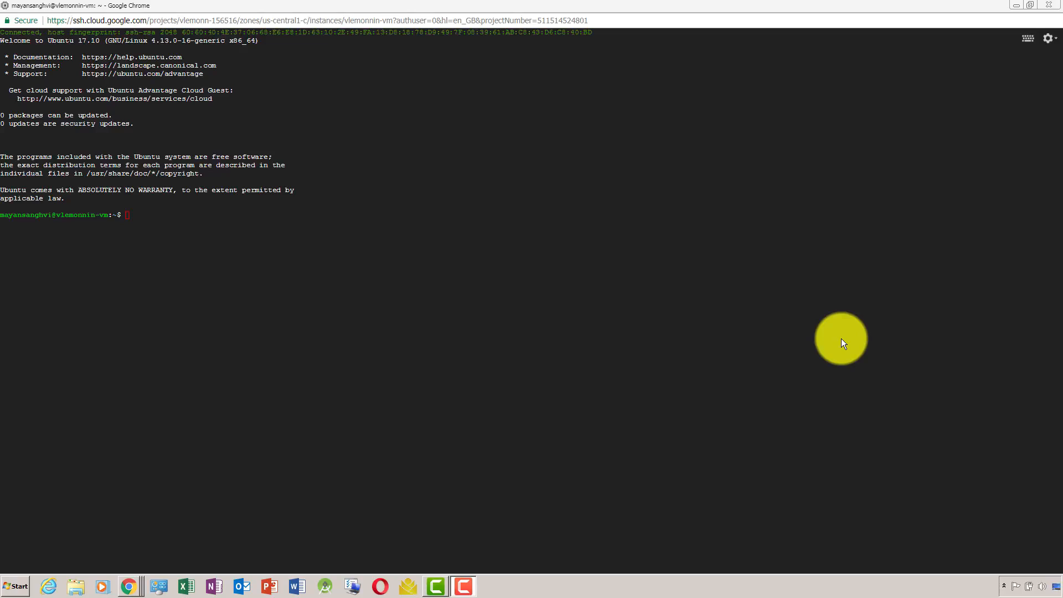
Arrange the article window and the SSH terminal window side by side, each filling half of the screen.
{"action": "key", "text": "alt+Tab"}
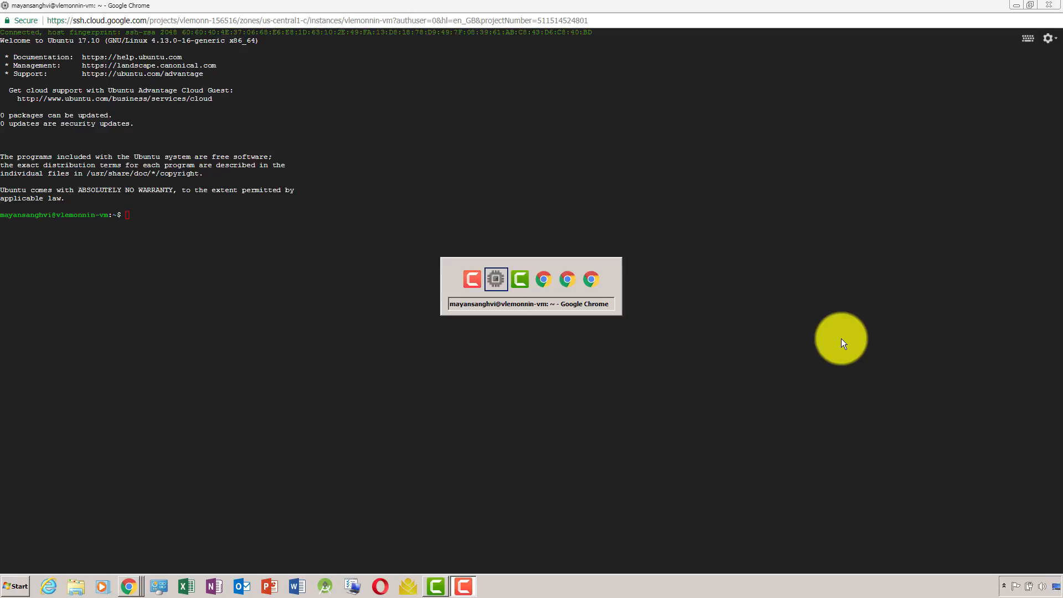
{"action": "key", "text": "alt+shift+Tab"}
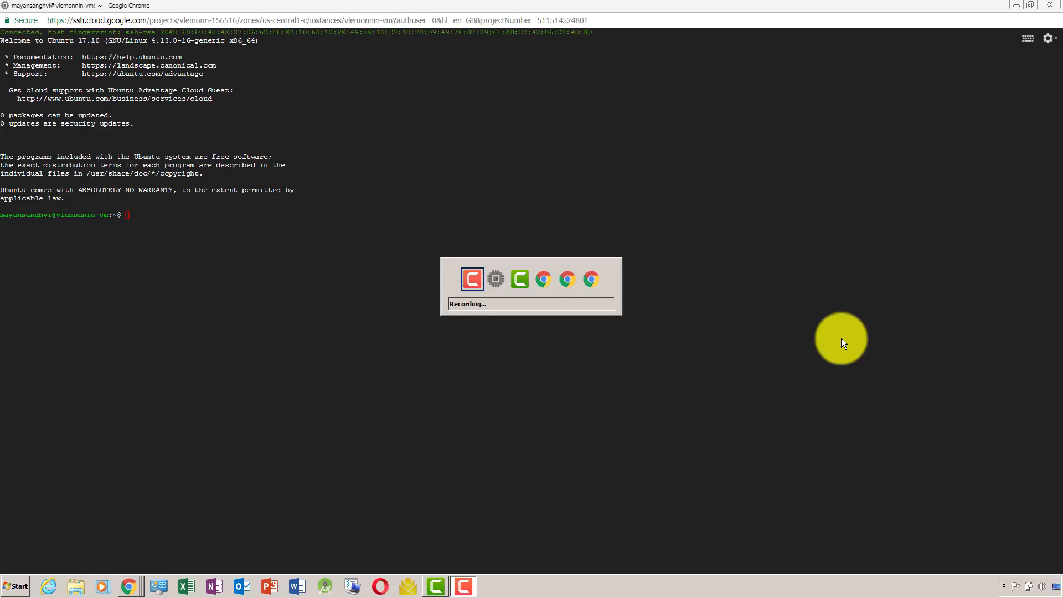
{"action": "key", "text": "alt+Tab"}
{"action": "key", "text": "alt+Tab"}
{"action": "key", "text": "alt+Tab"}
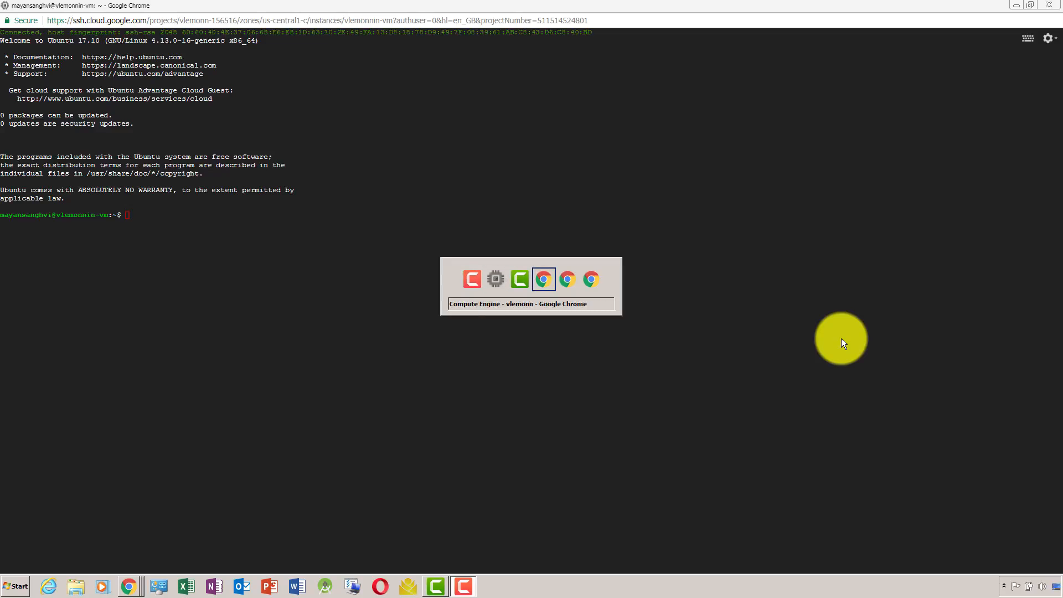
{"action": "key", "text": "alt+Tab"}
{"action": "key", "text": "alt+Tab"}
{"action": "key", "text": "alt+Tab"}
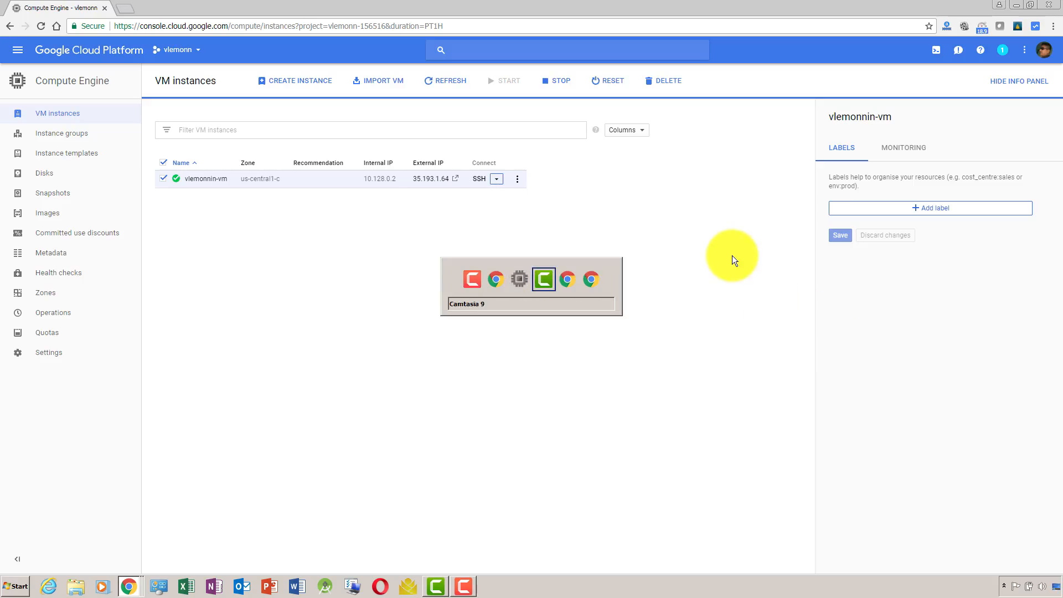
{"action": "key", "text": "alt+Tab"}
{"action": "left_click_drag", "start_coordinate": [687, 5], "coordinate": [0, 193]}
{"action": "key", "text": "alt+Tab"}
{"action": "key", "text": "alt+Tab"}
{"action": "key", "text": "alt+Tab"}
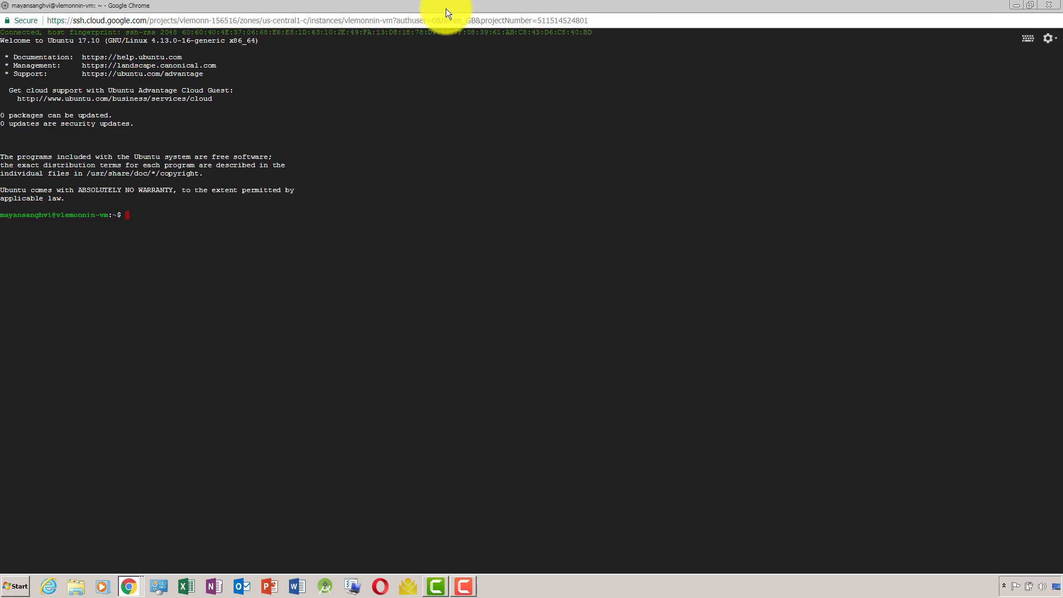
{"action": "left_click_drag", "start_coordinate": [446, 8], "coordinate": [1058, 211]}
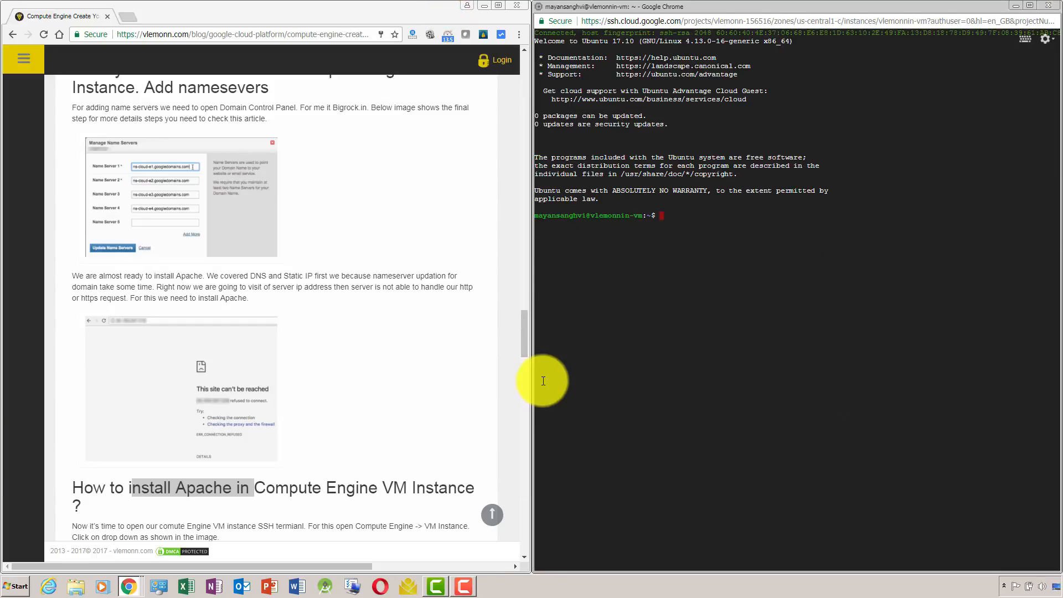
Copy sudo apt-get update from the article's Apache section and run it in the SSH terminal.
{"action": "left_click_drag", "start_coordinate": [524, 337], "coordinate": [522, 380]}
{"action": "left_click_drag", "start_coordinate": [78, 315], "coordinate": [152, 318]}
{"action": "key", "text": "ctrl+c"}
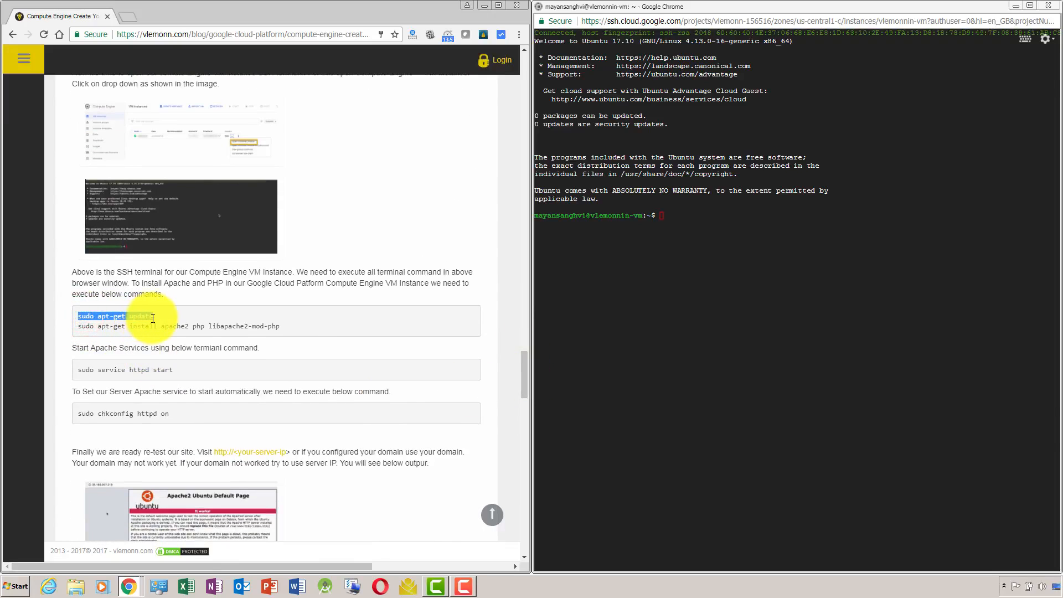
{"action": "left_click", "coordinate": [690, 254]}
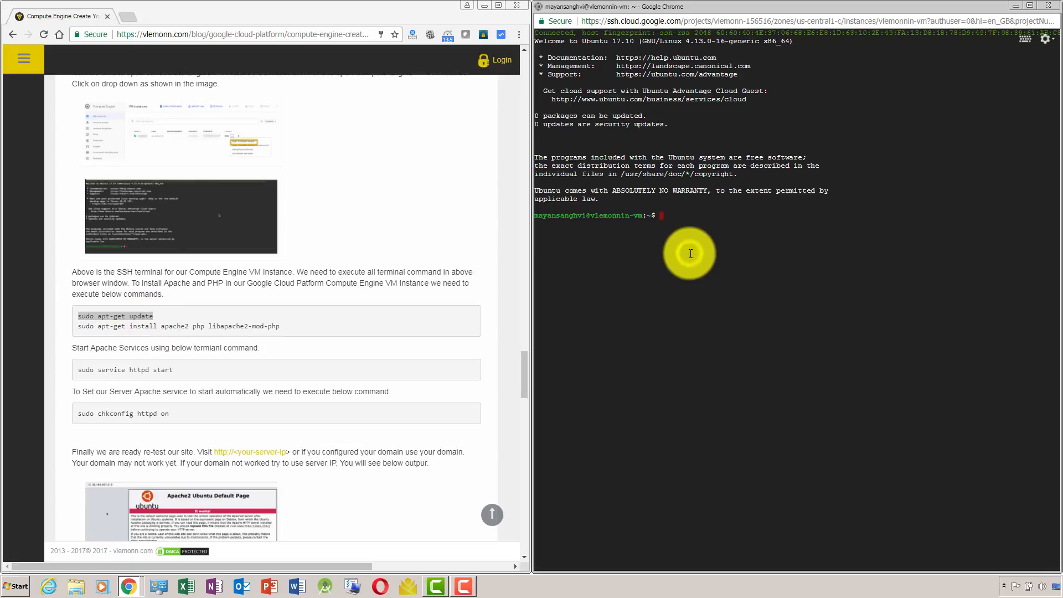
{"action": "key", "text": "ctrl+v"}
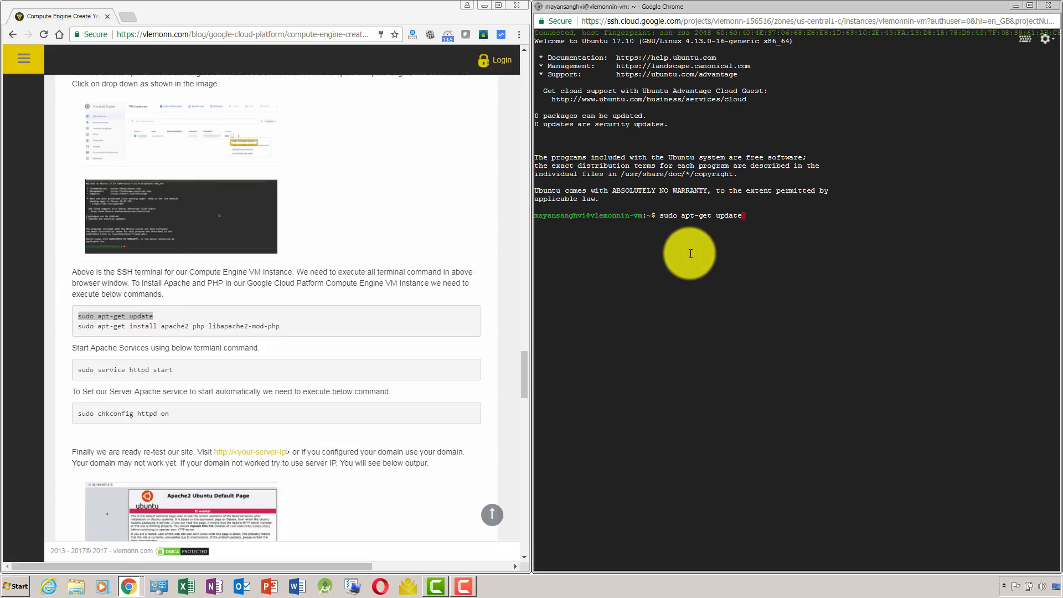
{"action": "key", "text": "Return"}
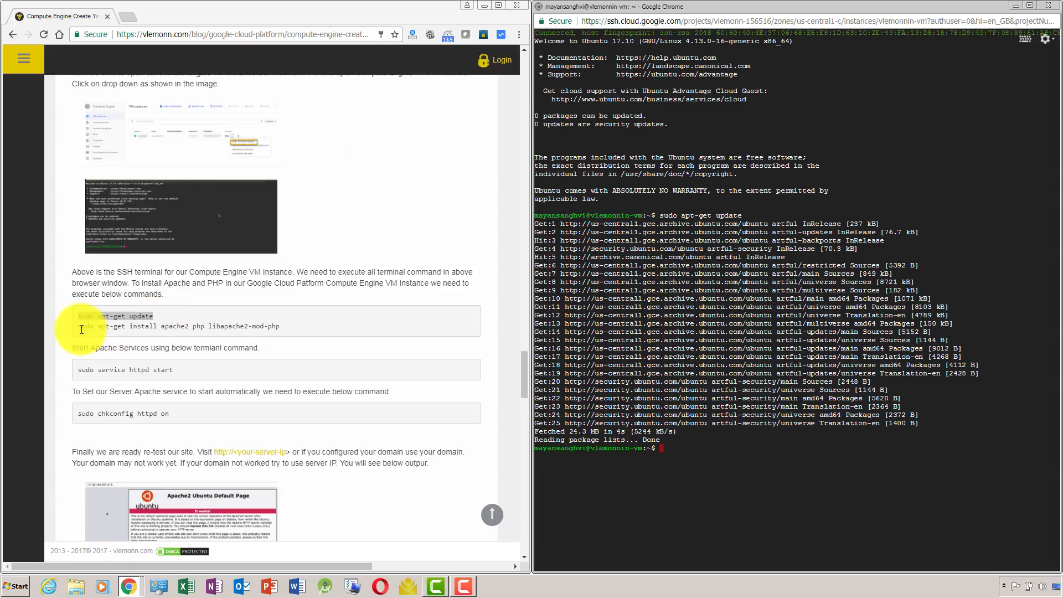
Run the article's command sudo apt-get install apache2 php libapache2-mod-php in the terminal and accept the installation with Y.
{"action": "left_click_drag", "start_coordinate": [78, 326], "coordinate": [290, 331]}
{"action": "key", "text": "ctrl+c"}
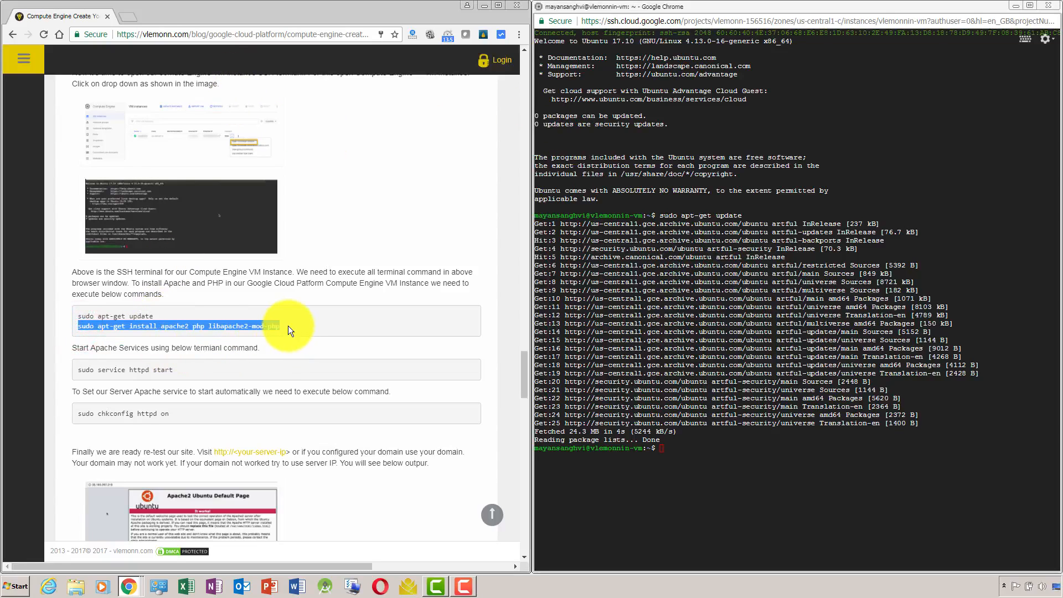
{"action": "left_click", "coordinate": [737, 486]}
{"action": "key", "text": "ctrl+v"}
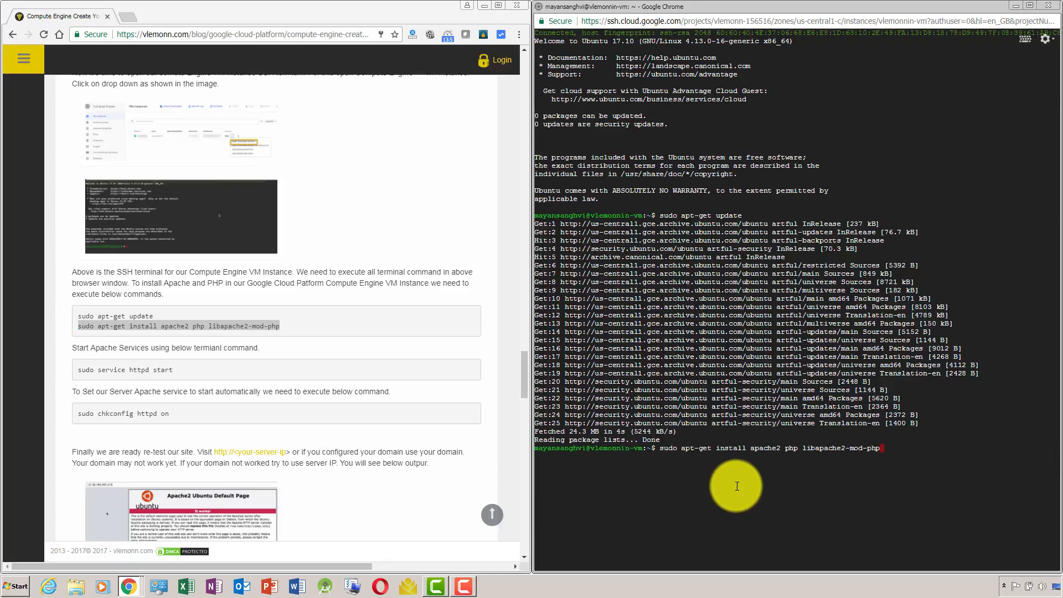
{"action": "key", "text": "Return"}
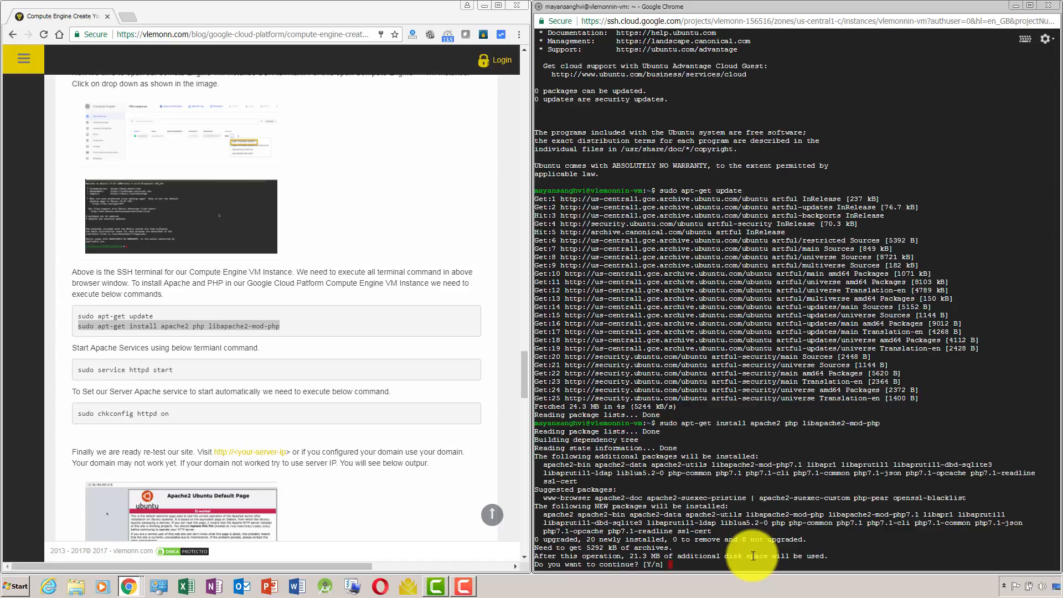
{"action": "type", "text": "Y"}
{"action": "key", "text": "Return"}
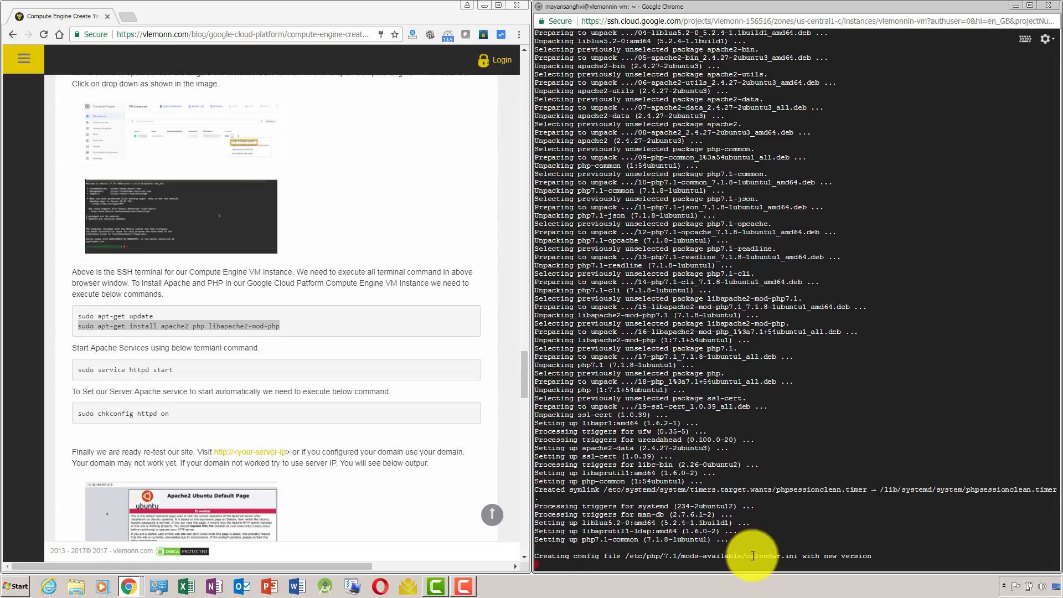
{"action": "left_click", "coordinate": [458, 595]}
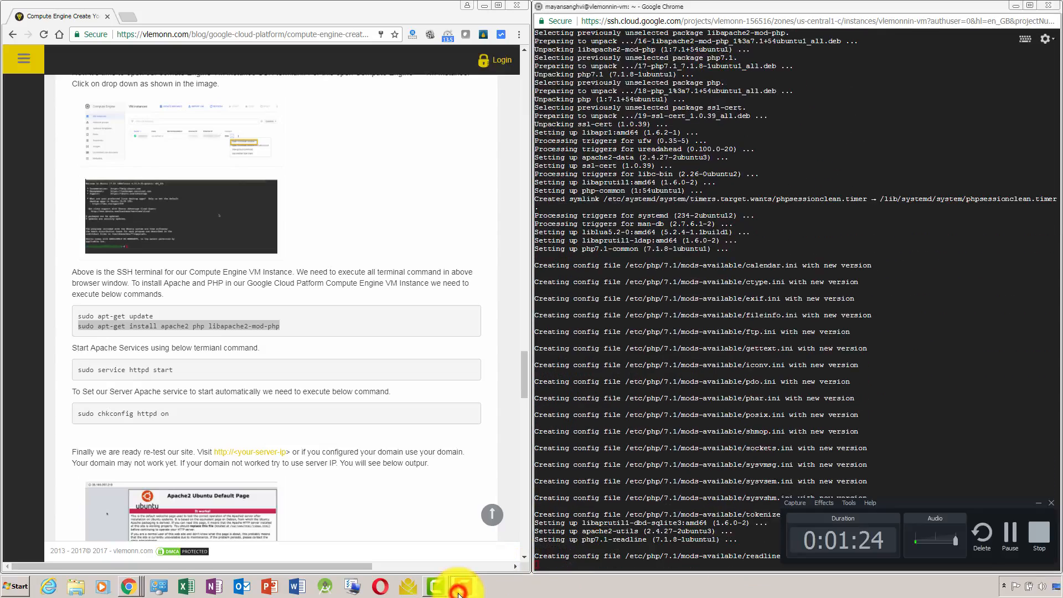
{"action": "left_click", "coordinate": [458, 595]}
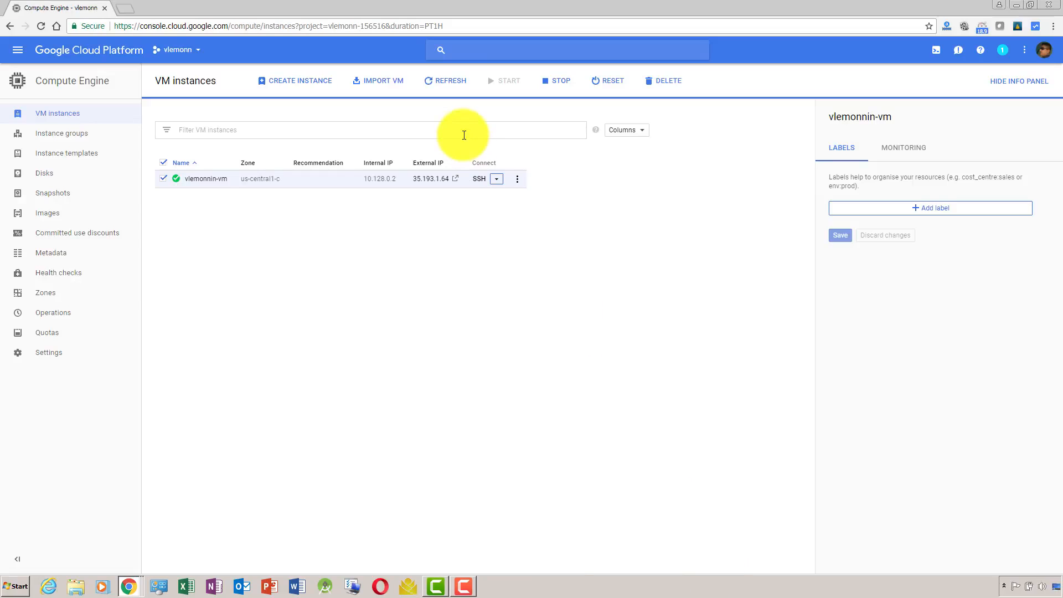
Open the VM's external IP 35.193.1.64 from the instance list and load it without https to test Apache.
{"action": "left_click", "coordinate": [457, 183]}
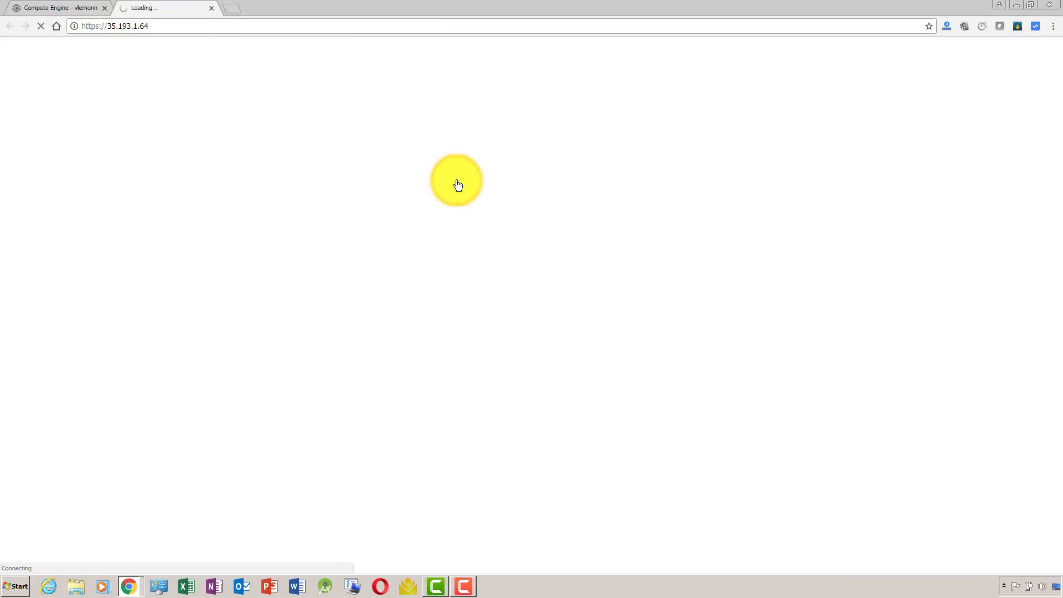
{"action": "left_click", "coordinate": [233, 26]}
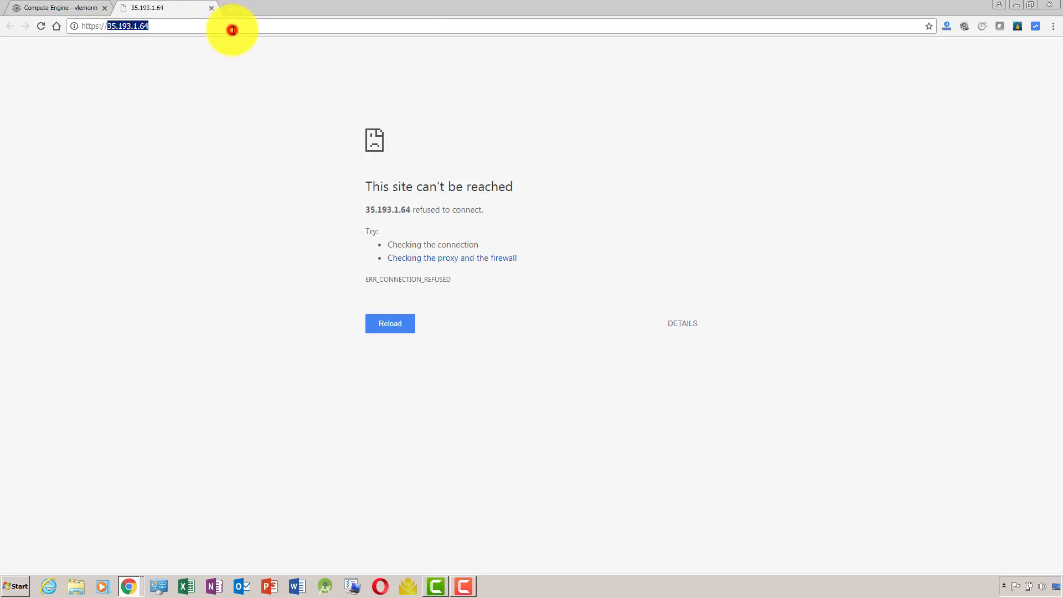
{"action": "left_click", "coordinate": [233, 30]}
{"action": "key", "text": "BackSpace"}
{"action": "key", "text": "Return"}
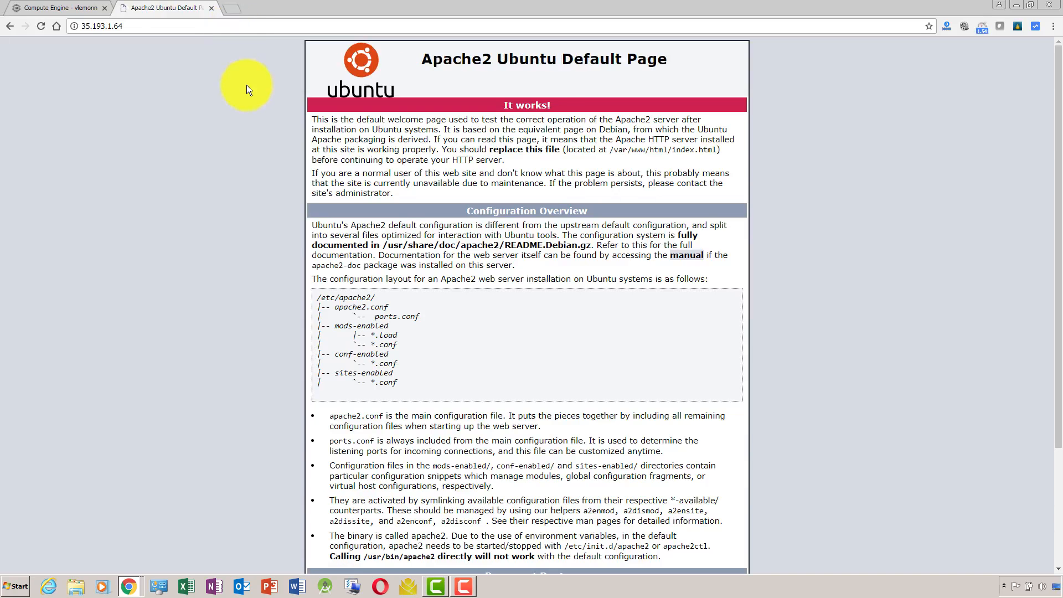
{"action": "left_click", "coordinate": [219, 26]}
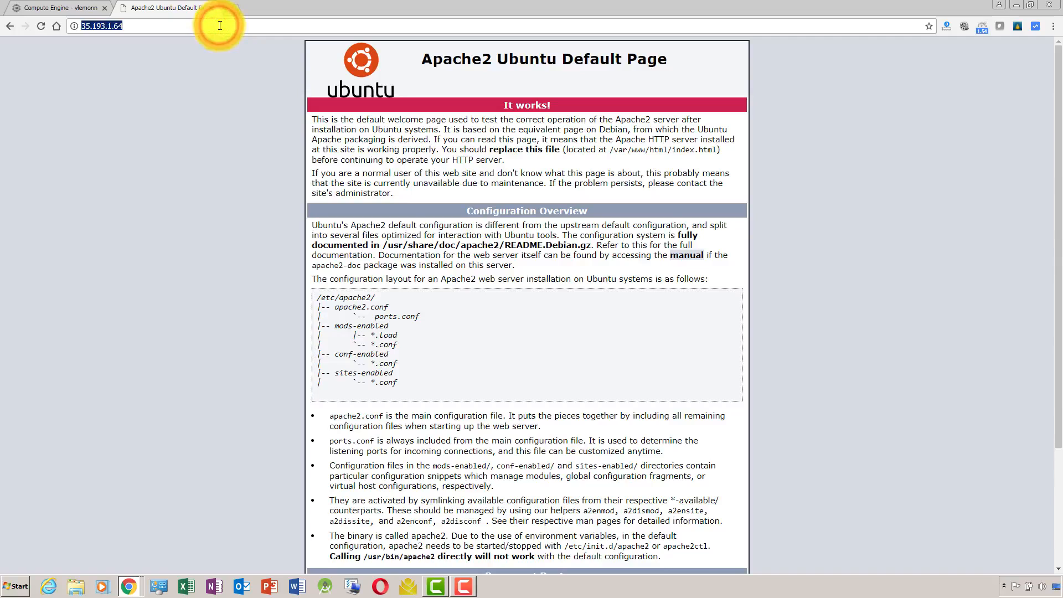
Clear the SSH terminal and try to start Apache with the article's command sudo service httpd start.
{"action": "key", "text": "alt+Tab"}
{"action": "left_click", "coordinate": [711, 563]}
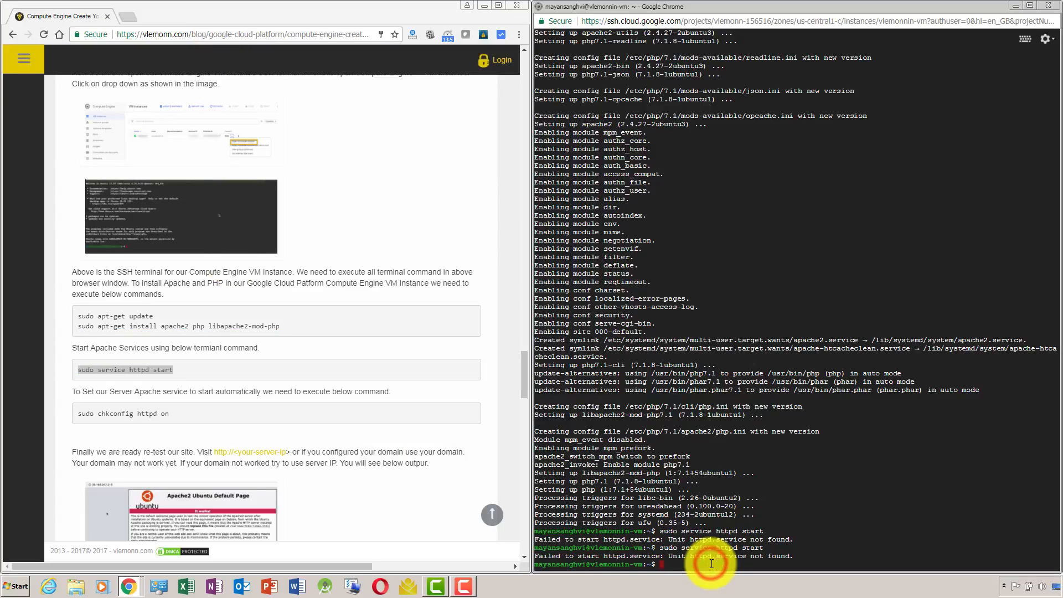
{"action": "type", "text": "clear"}
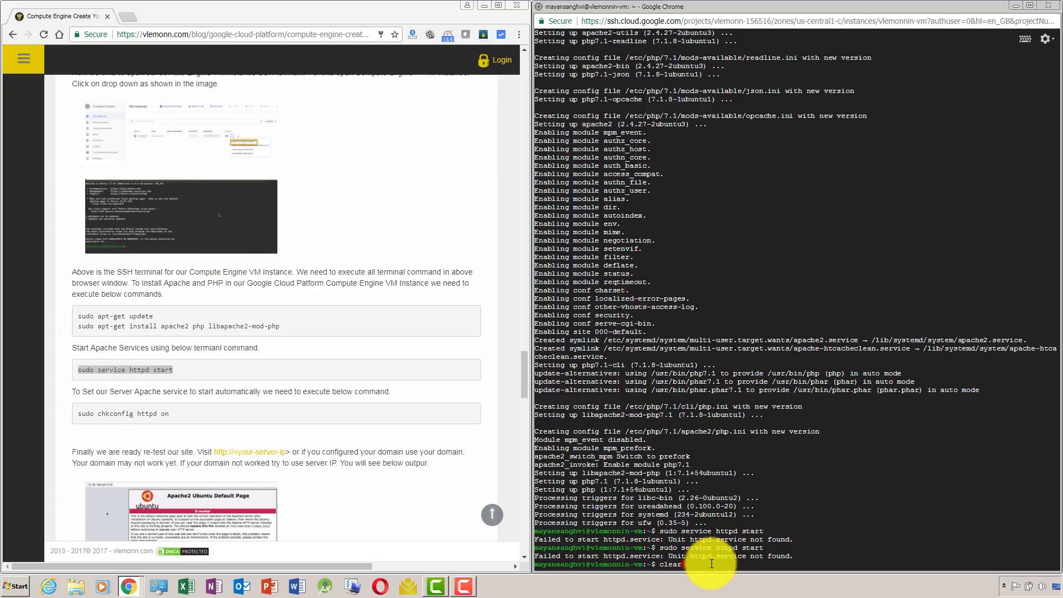
{"action": "key", "text": "Return"}
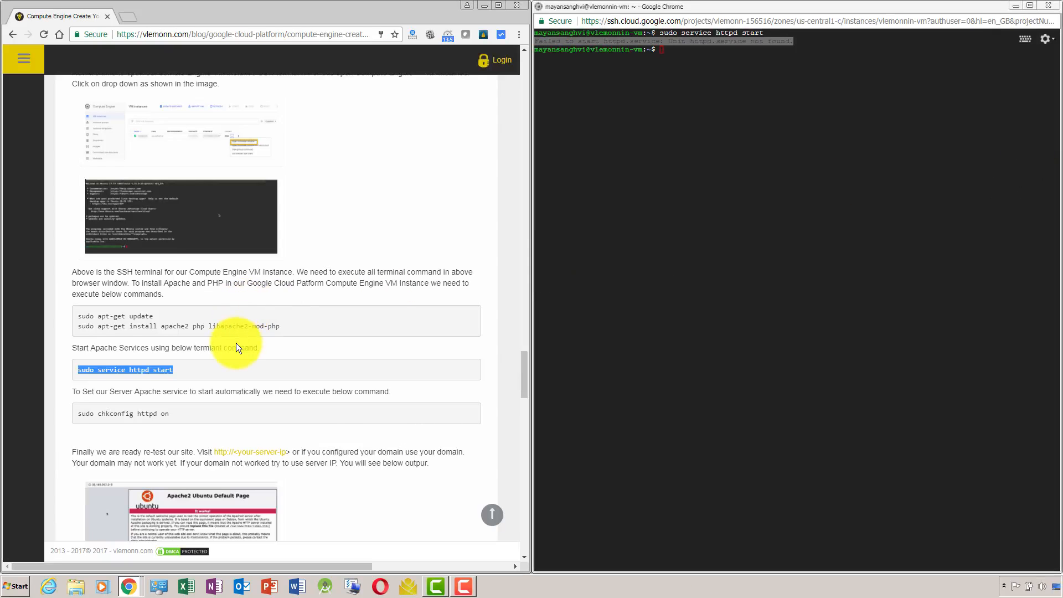
{"action": "left_click", "coordinate": [606, 278]}
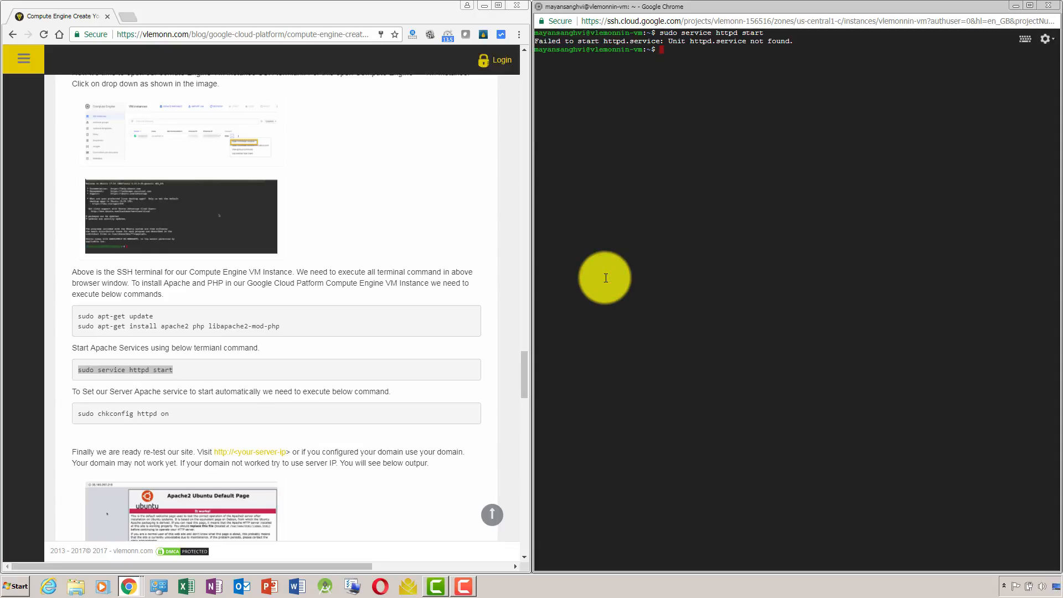
Check Apache's state in the terminal with sudo service apache2 status and quit the status output.
{"action": "key", "text": "alt+Tab"}
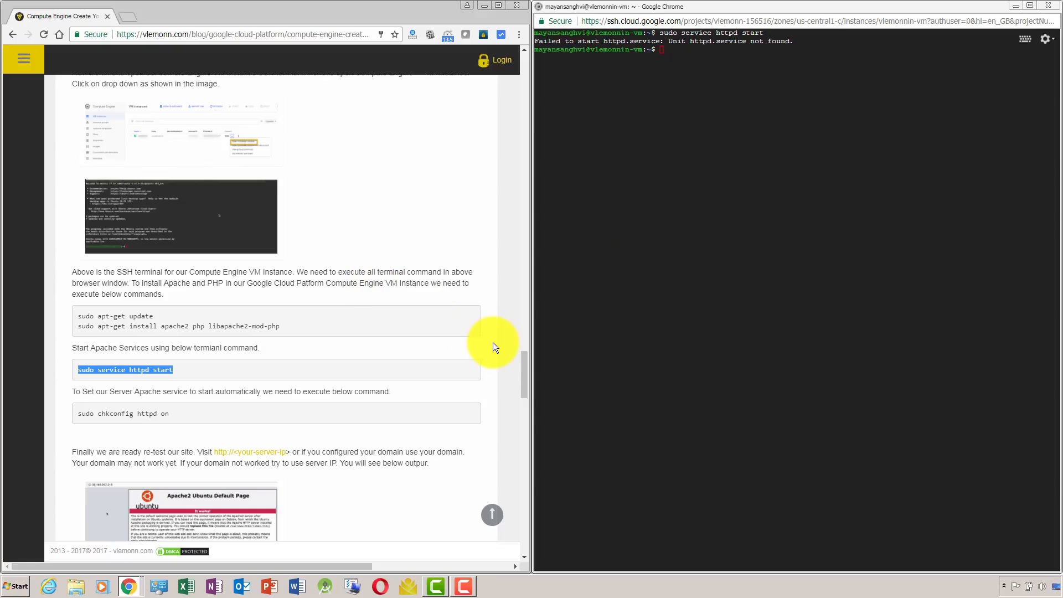
{"action": "left_click", "coordinate": [755, 220]}
{"action": "type", "text": "sudo service apache2 status"}
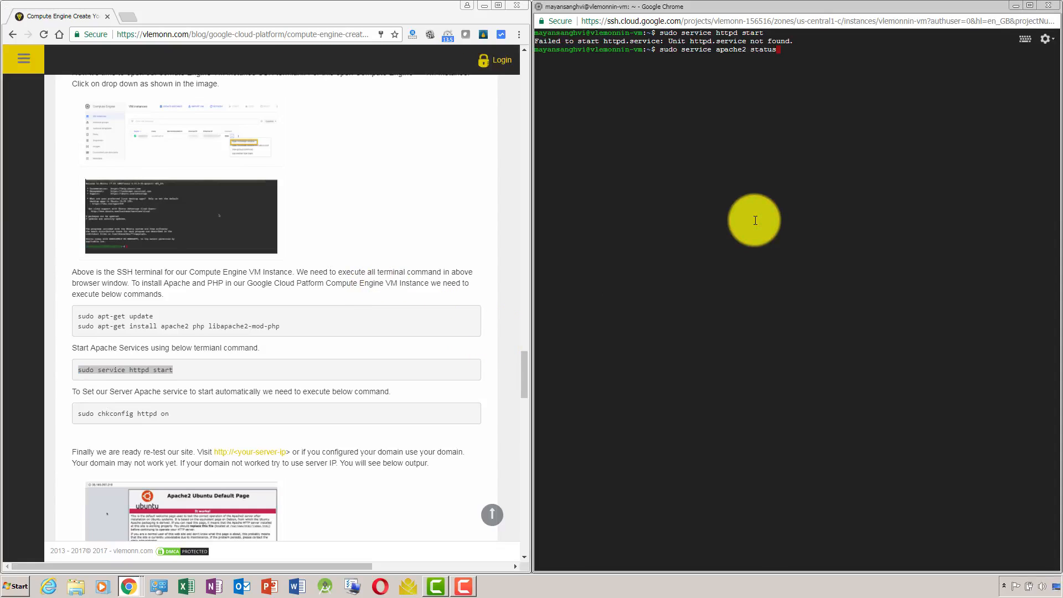
{"action": "key", "text": "Return"}
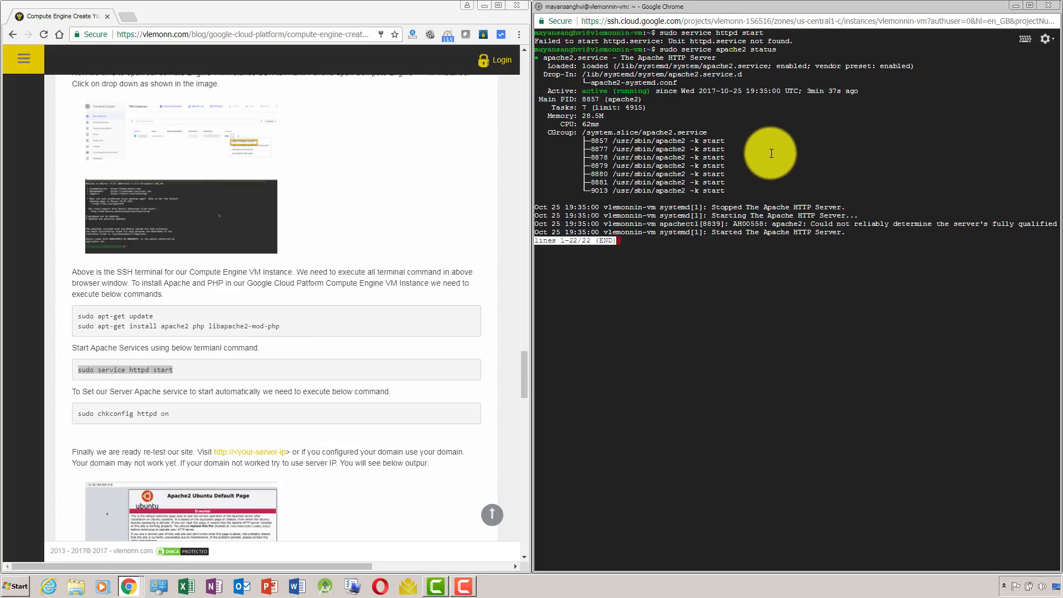
{"action": "key", "text": "q"}
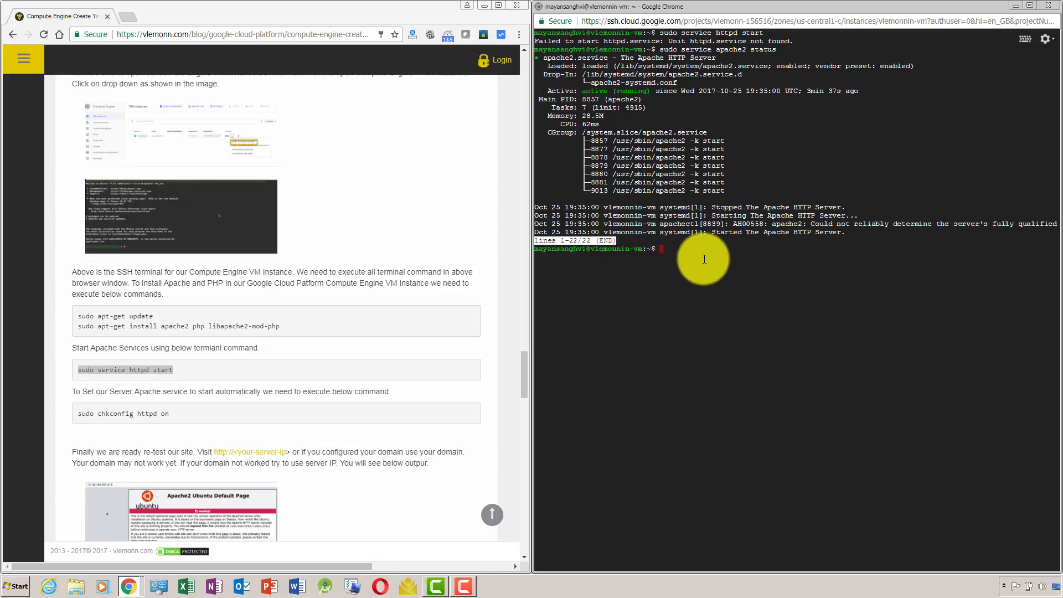
Look over the article's section on installing MySQL and return to the Apache test page.
{"action": "left_click_drag", "start_coordinate": [523, 364], "coordinate": [531, 414]}
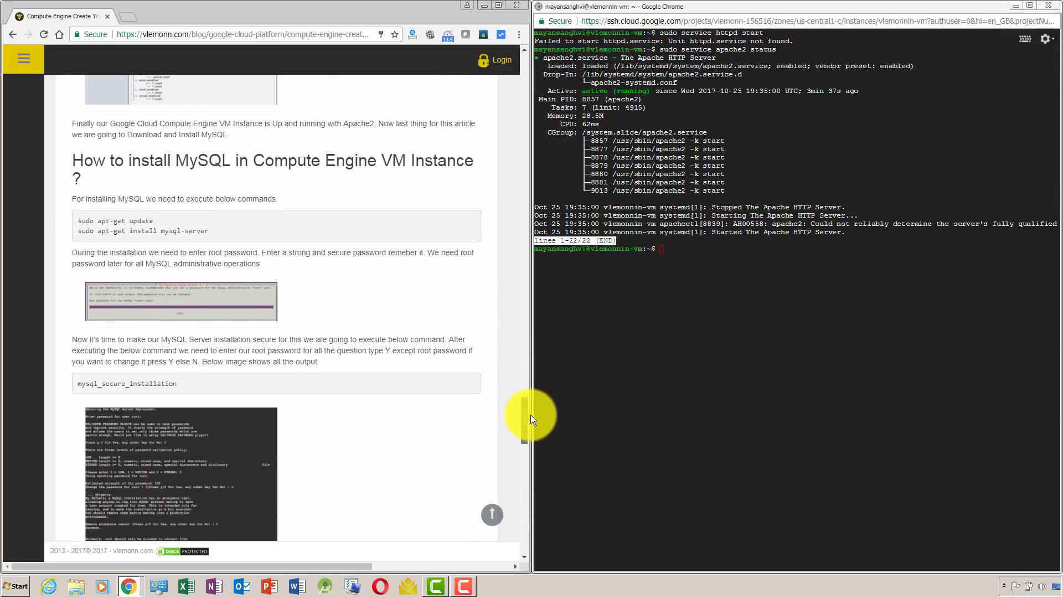
{"action": "key", "text": "alt+Tab"}
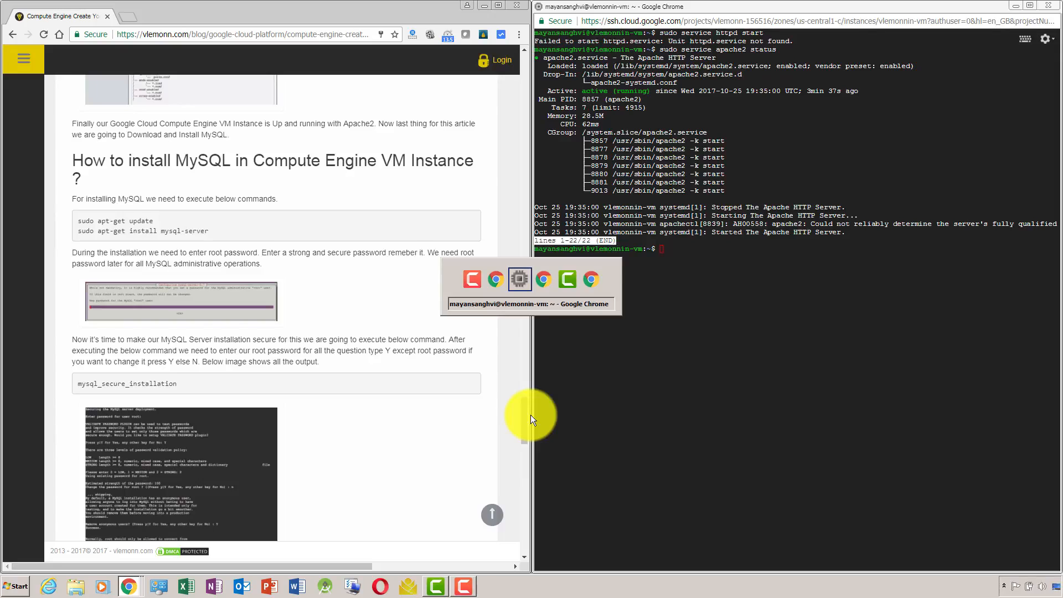
{"action": "key", "text": "alt+Tab"}
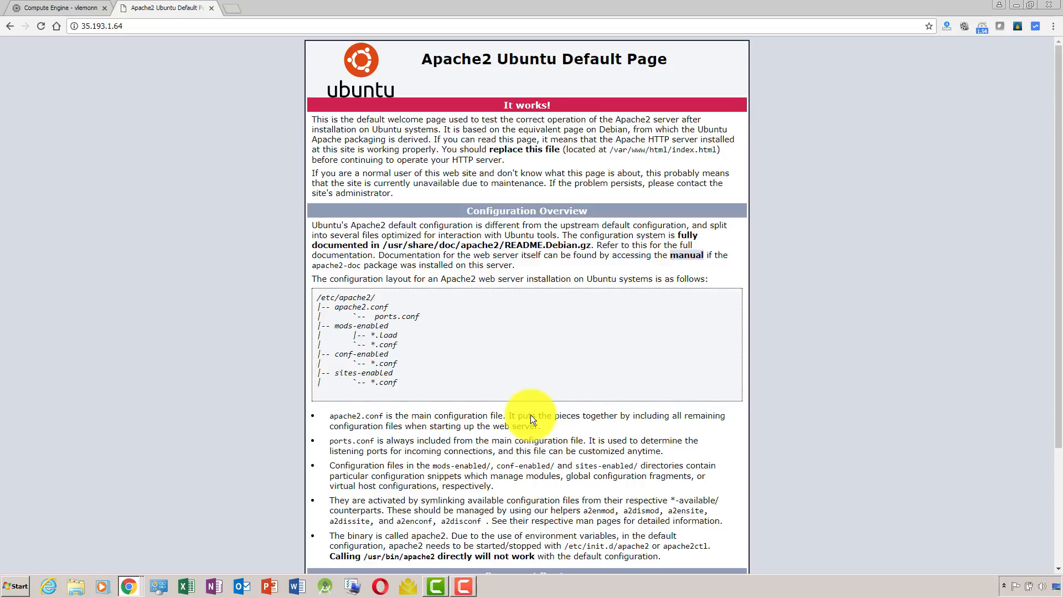
Clear the SSH terminal and refresh the package lists with the article's command sudo apt-get update.
{"action": "key", "text": "alt+Tab"}
{"action": "key", "text": "alt+Tab"}
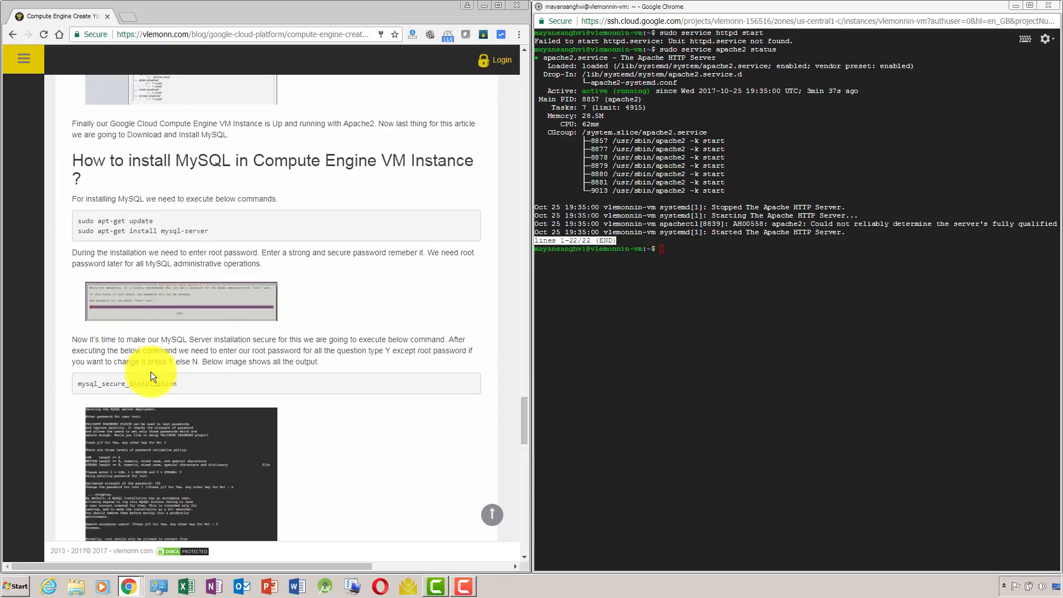
{"action": "left_click_drag", "start_coordinate": [75, 221], "coordinate": [158, 221]}
{"action": "key", "text": "ctrl+c"}
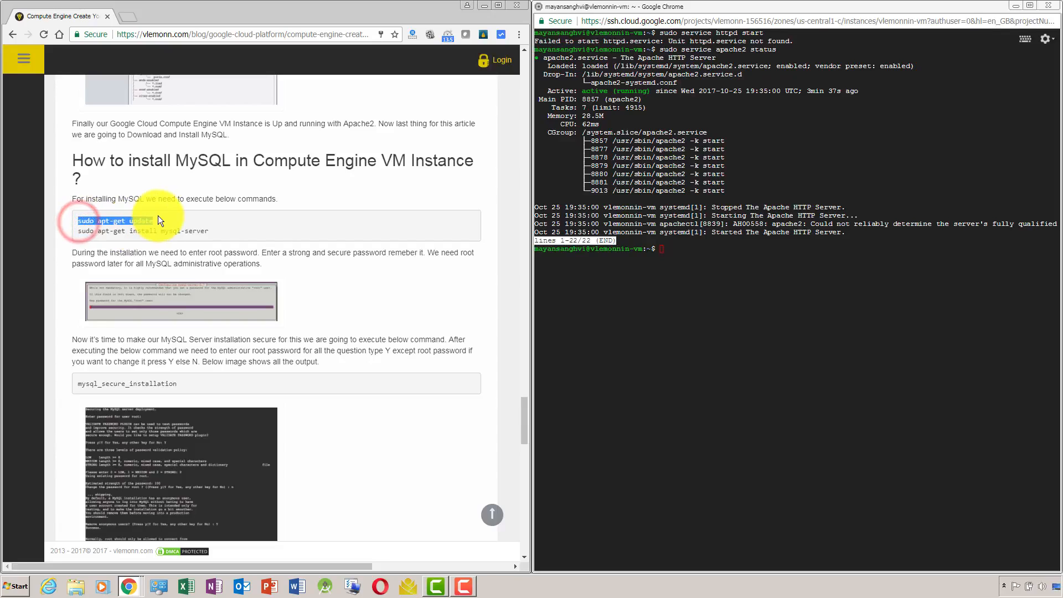
{"action": "left_click", "coordinate": [628, 327]}
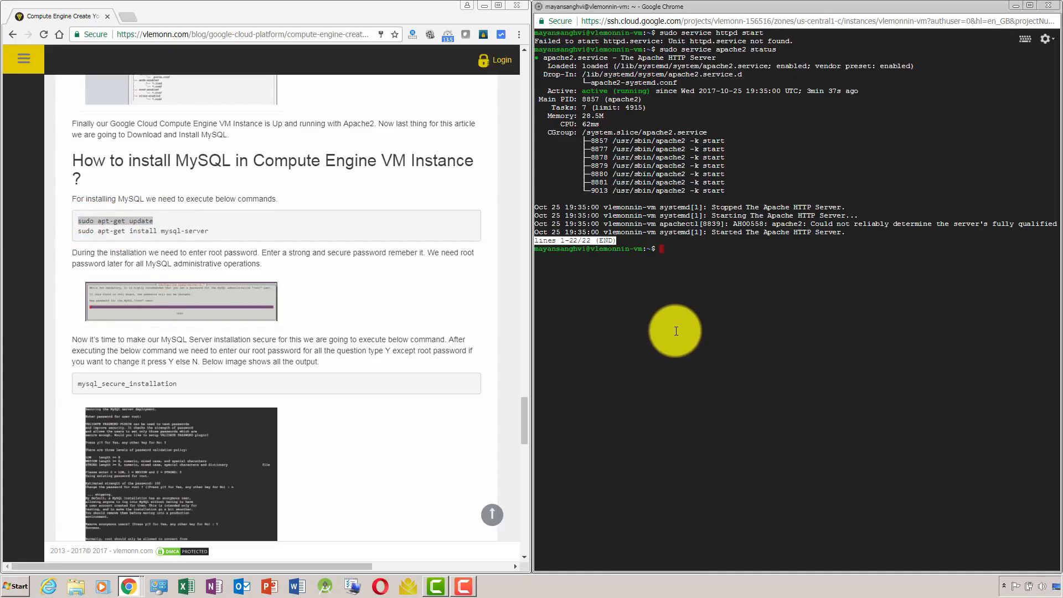
{"action": "type", "text": "clear"}
{"action": "key", "text": "Return"}
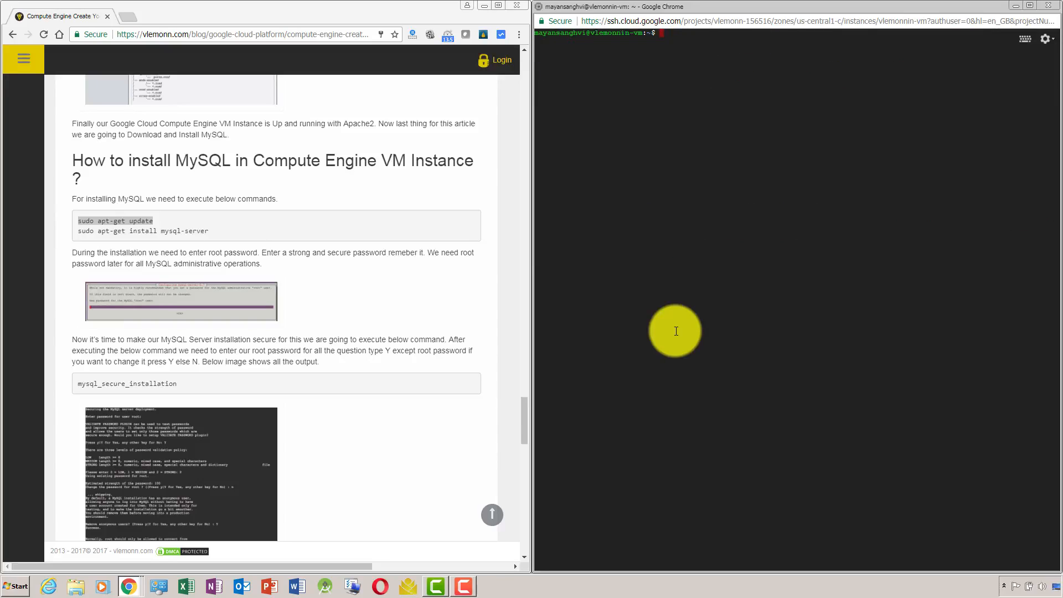
{"action": "key", "text": "ctrl+v"}
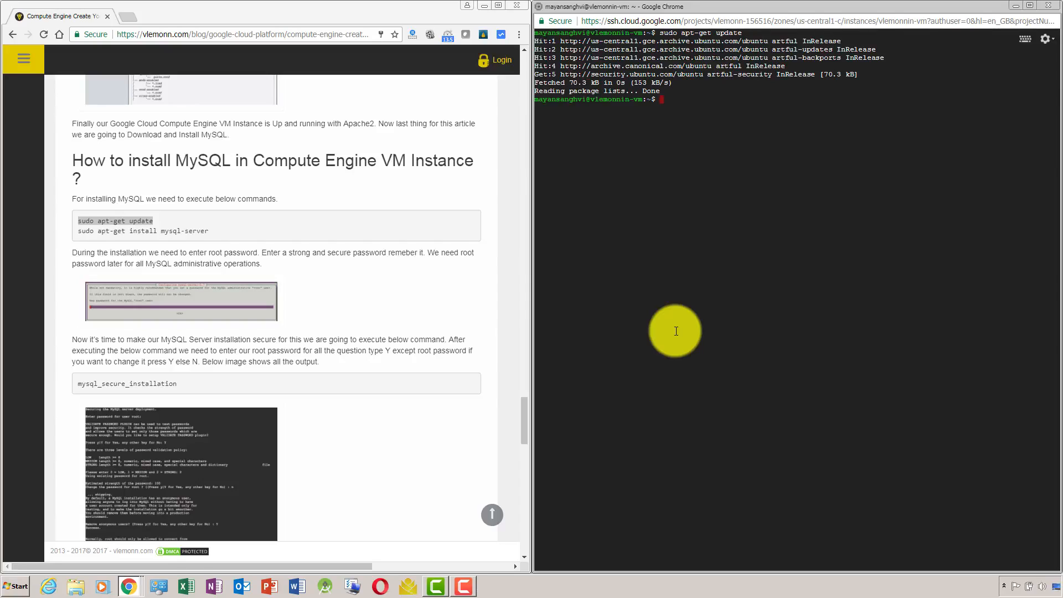
Clear the terminal, run the article's command sudo apt-get install mysql-server and answer Y to continue the installation.
{"action": "type", "text": "clear"}
{"action": "key", "text": "Return"}
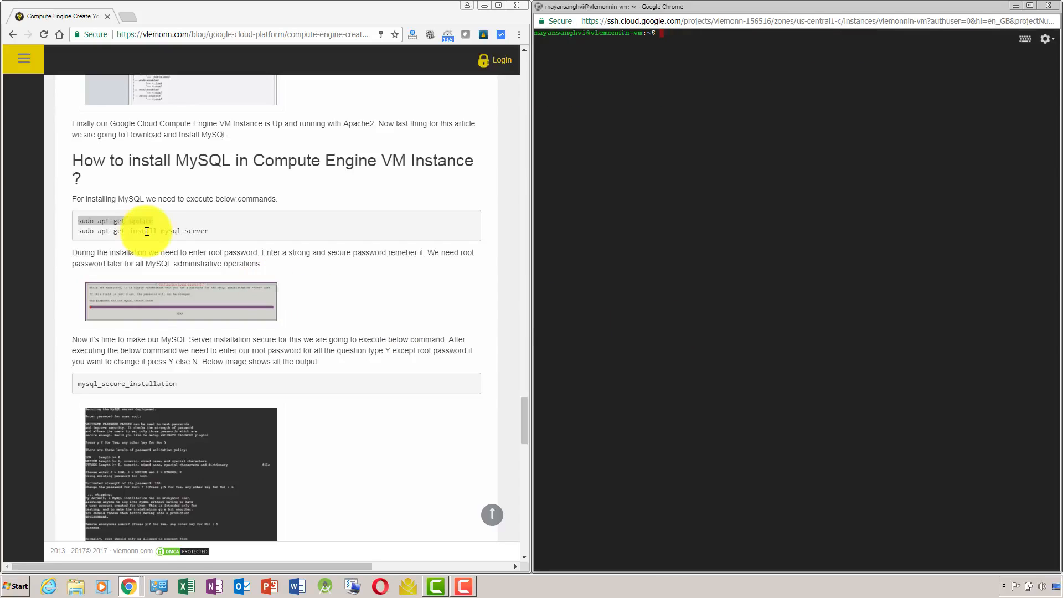
{"action": "left_click_drag", "start_coordinate": [77, 232], "coordinate": [209, 232]}
{"action": "key", "text": "ctrl+c"}
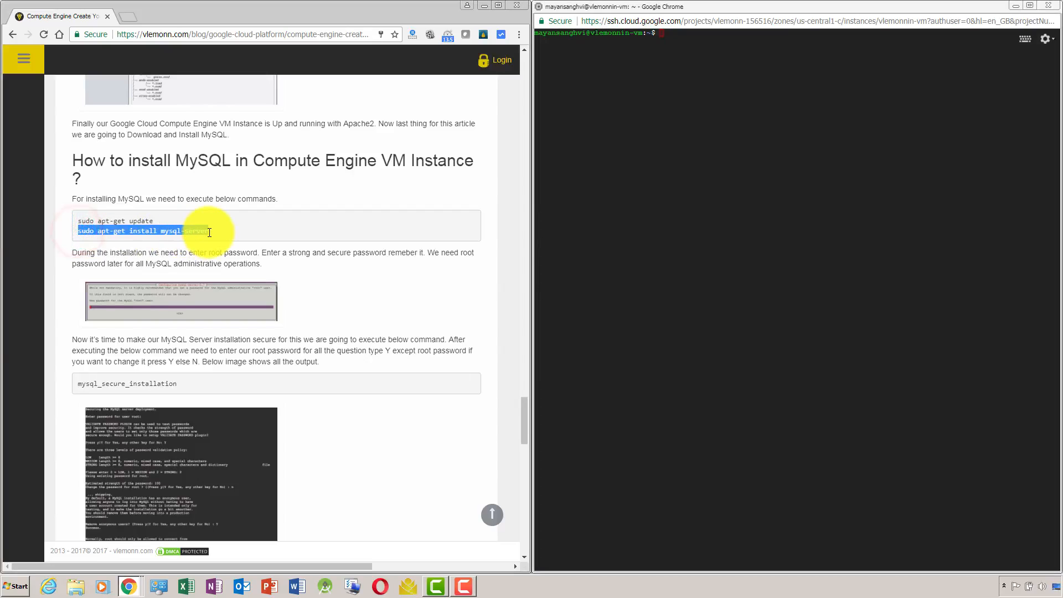
{"action": "left_click", "coordinate": [701, 259]}
{"action": "right_click", "coordinate": [702, 259]}
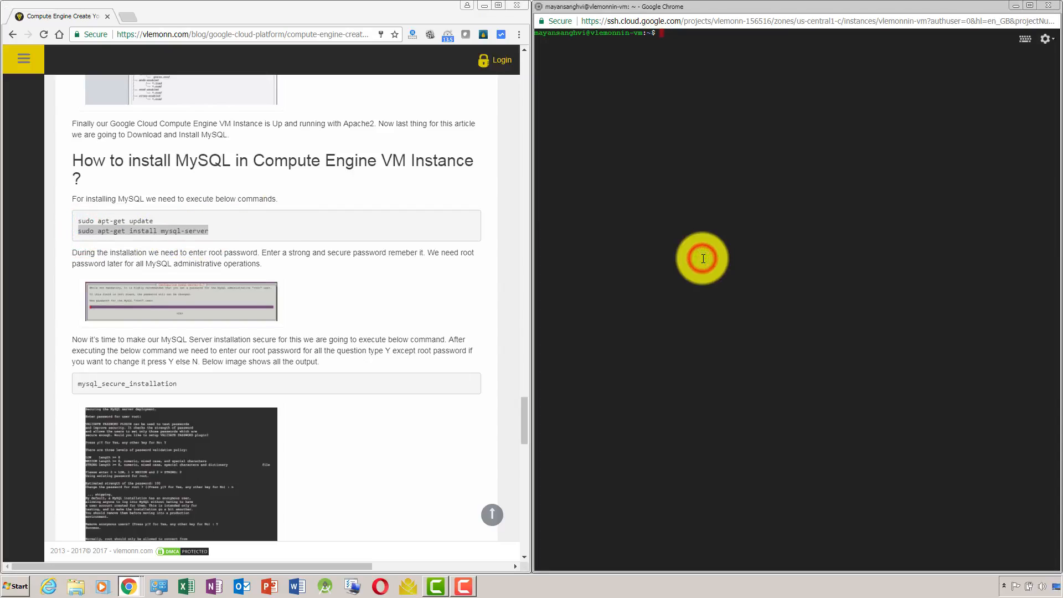
{"action": "key", "text": "Return"}
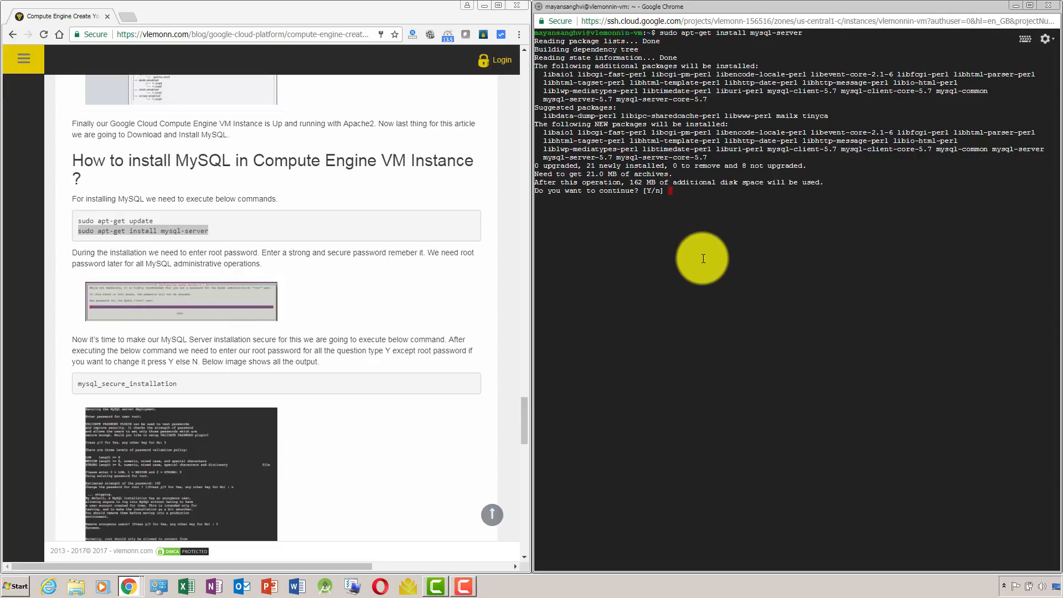
{"action": "type", "text": "Y"}
{"action": "key", "text": "Return"}
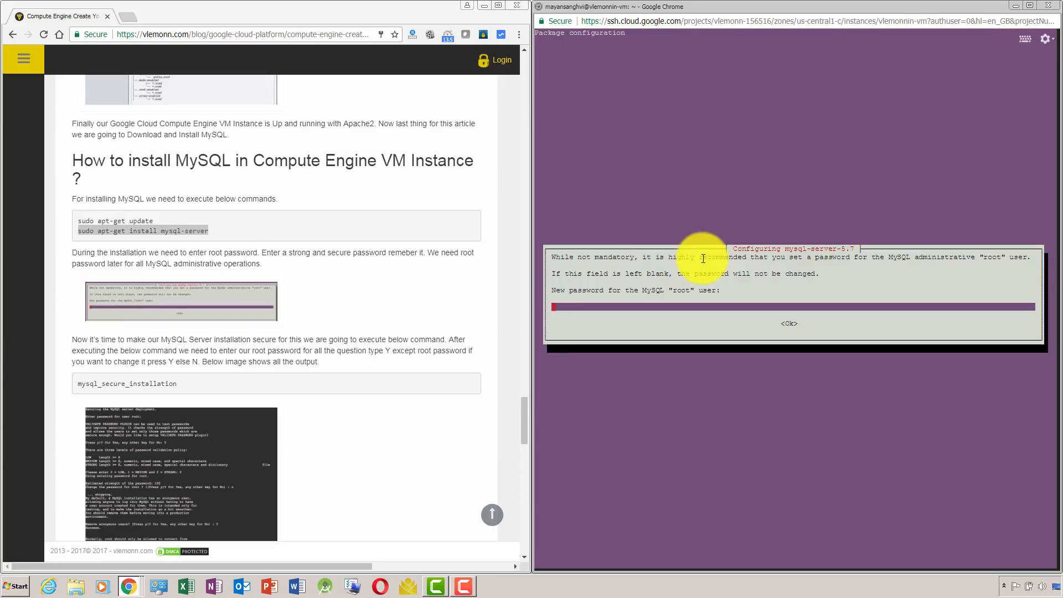
Enter a new password for the MySQL root user in the mysql-server-5.7 configuration and accept it.
{"action": "type", "text": "**************"}
{"action": "key", "text": "BackSpace"}
{"action": "key", "text": "BackSpace"}
{"action": "key", "text": "BackSpace"}
{"action": "key", "text": "BackSpace"}
{"action": "key", "text": "BackSpace"}
{"action": "key", "text": "BackSpace"}
{"action": "key", "text": "BackSpace"}
{"action": "key", "text": "BackSpace"}
{"action": "key", "text": "BackSpace"}
{"action": "key", "text": "BackSpace"}
{"action": "key", "text": "BackSpace"}
{"action": "key", "text": "BackSpace"}
{"action": "key", "text": "BackSpace"}
{"action": "key", "text": "BackSpace"}
{"action": "type", "text": "*******************"}
{"action": "key", "text": "Tab"}
{"action": "key", "text": "Return"}
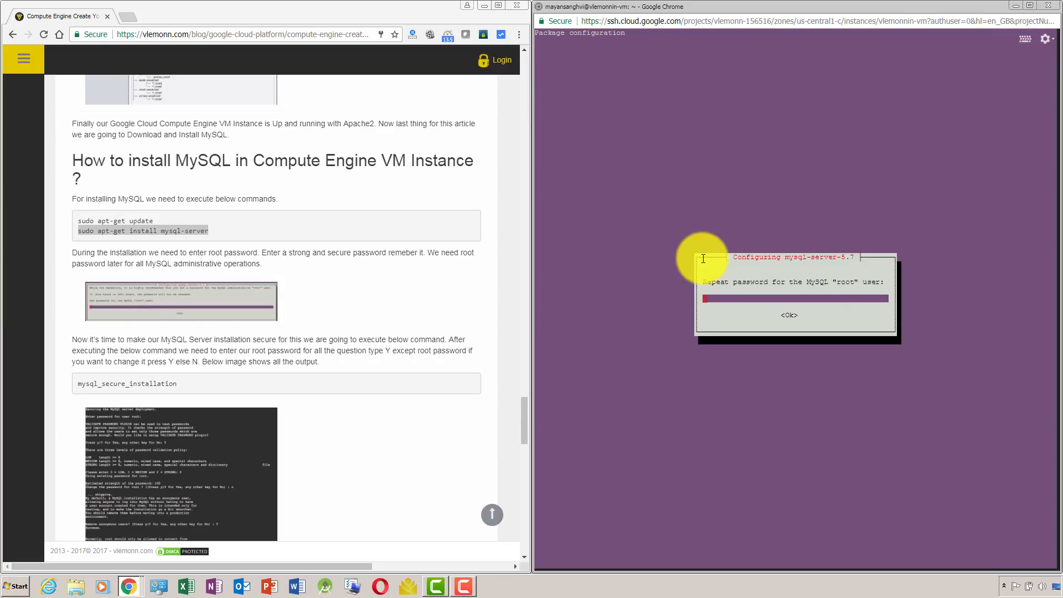
Repeat the MySQL root user's password and accept it to complete the server installation.
{"action": "type", "text": "********************"}
{"action": "key", "text": "Tab"}
{"action": "key", "text": "Return"}
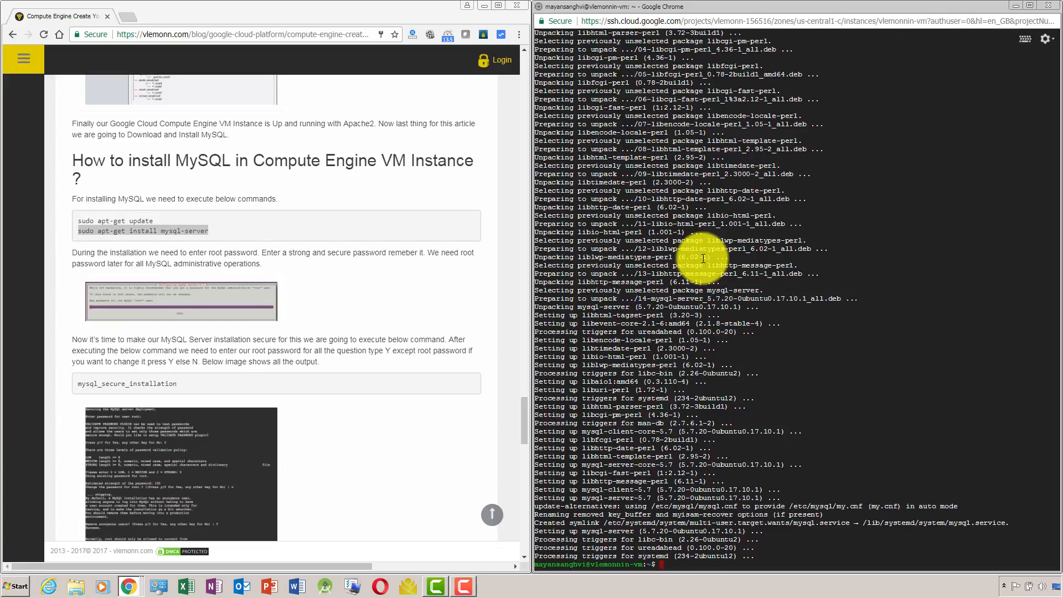
Clear the terminal and run the article's command mysql_secure_installation.
{"action": "type", "text": "clear"}
{"action": "key", "text": "Return"}
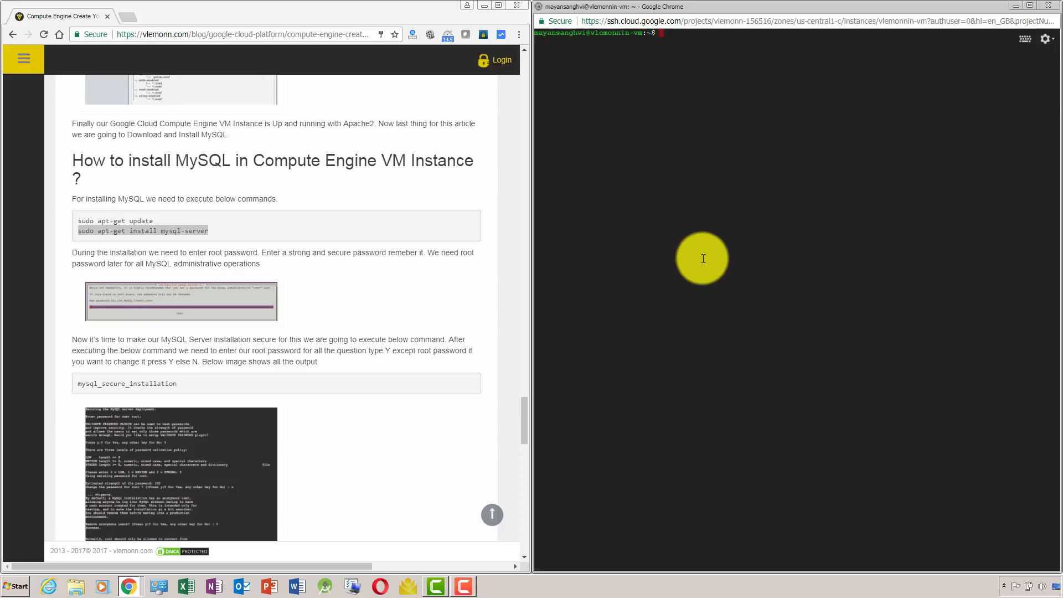
{"action": "left_click", "coordinate": [77, 384]}
{"action": "left_click_drag", "start_coordinate": [77, 384], "coordinate": [178, 390]}
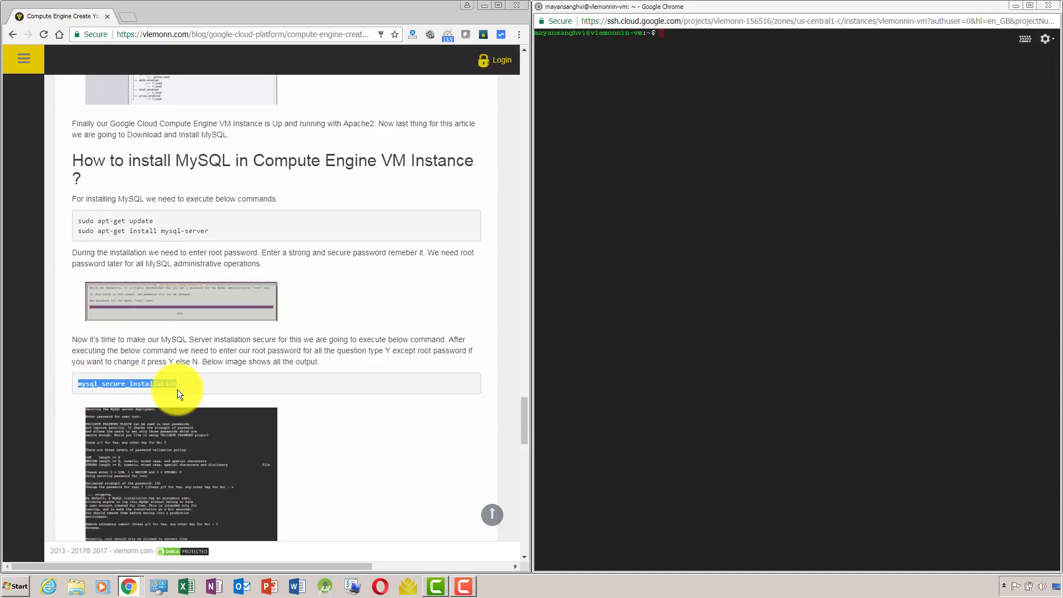
{"action": "left_click", "coordinate": [645, 241]}
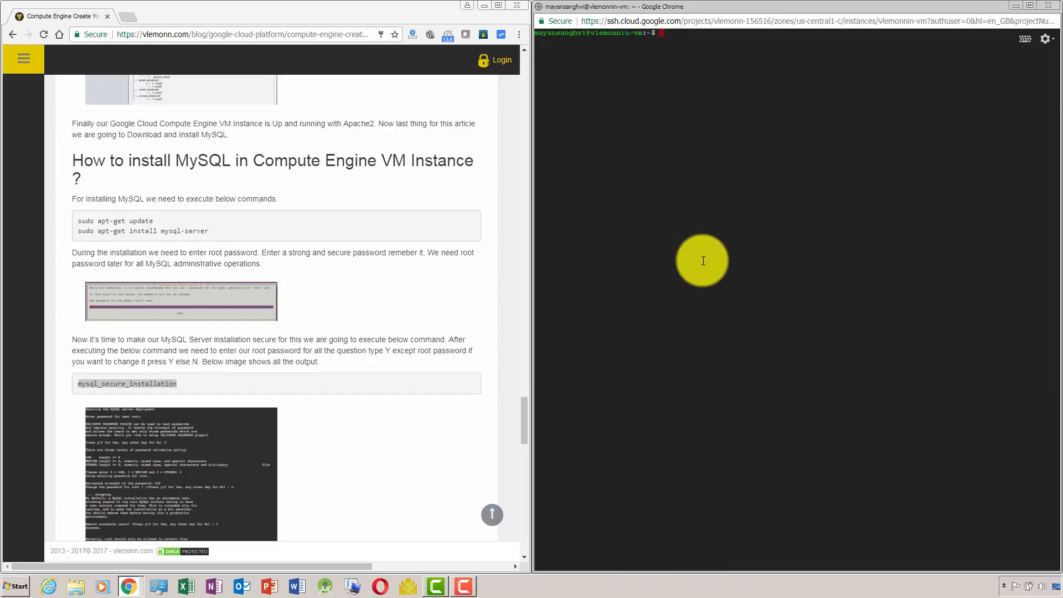
{"action": "key", "text": "ctrl+v"}
{"action": "key", "text": "Return"}
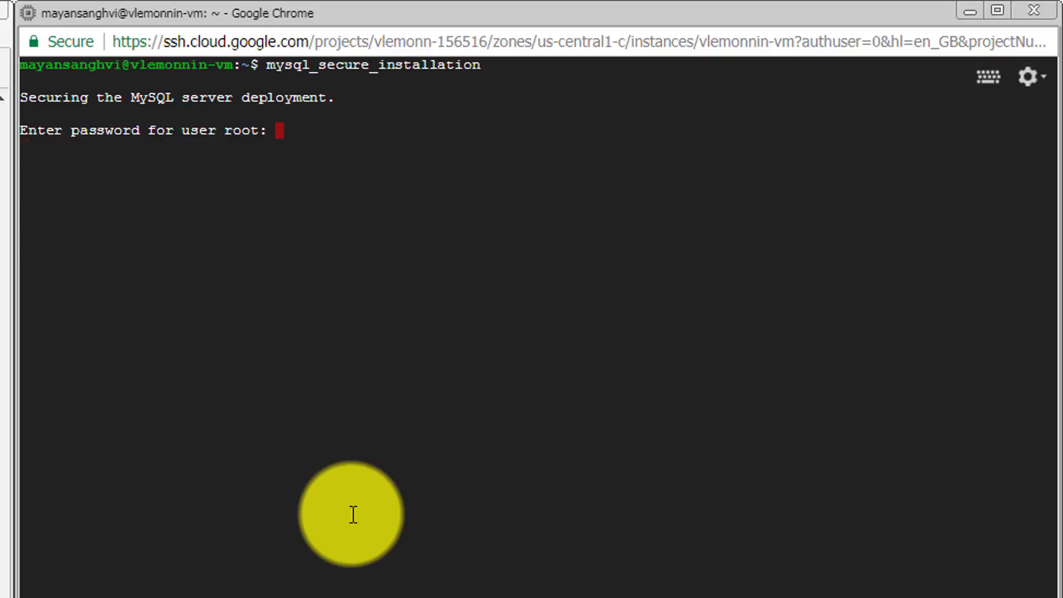
Submit the MySQL root password and answer Y to set up the VALIDATE PASSWORD plugin.
{"action": "key", "text": "Return"}
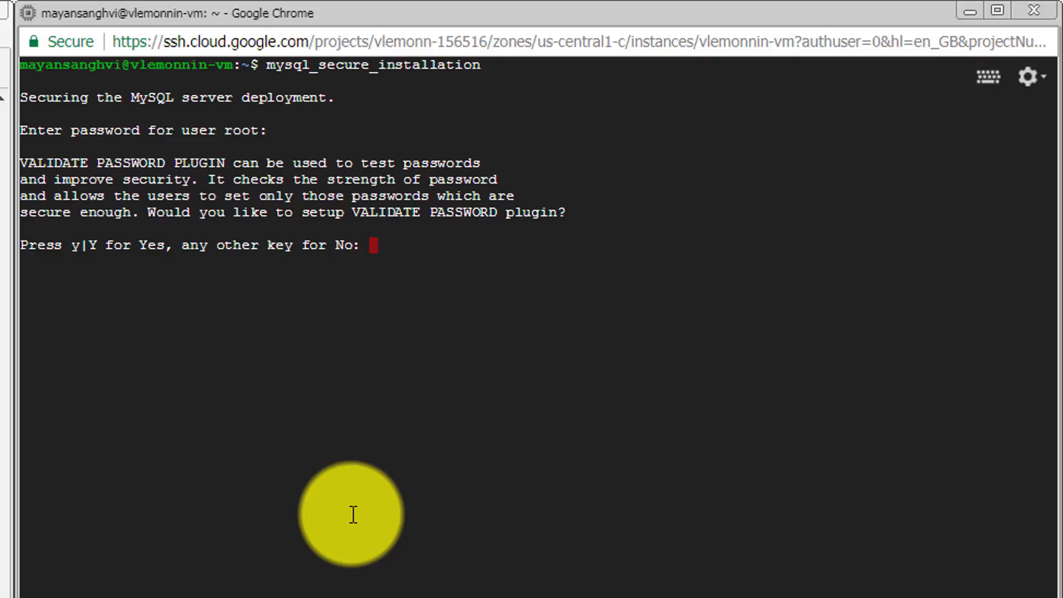
{"action": "type", "text": "Y"}
{"action": "key", "text": "Return"}
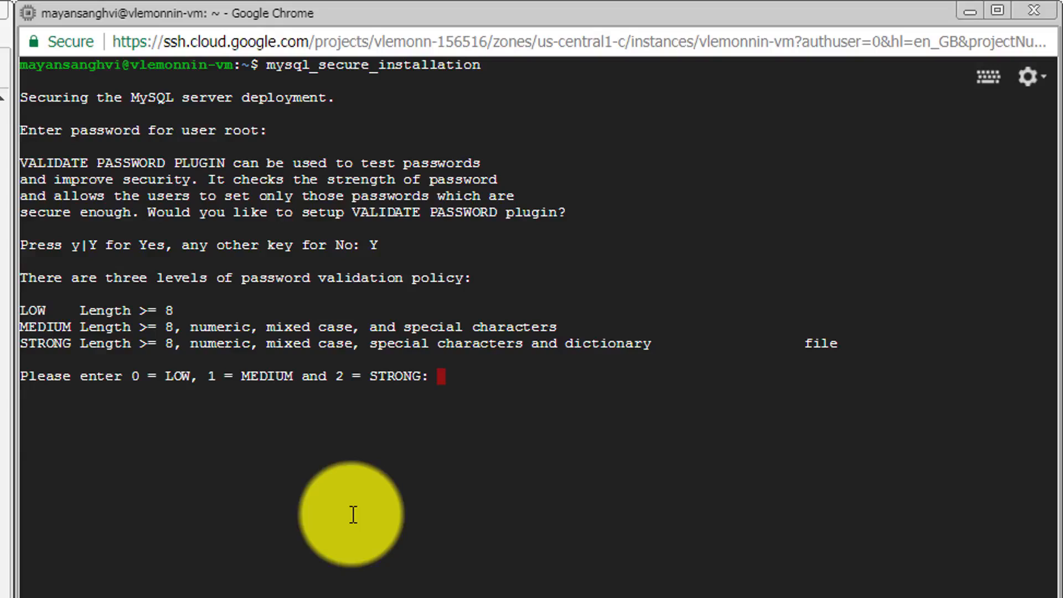
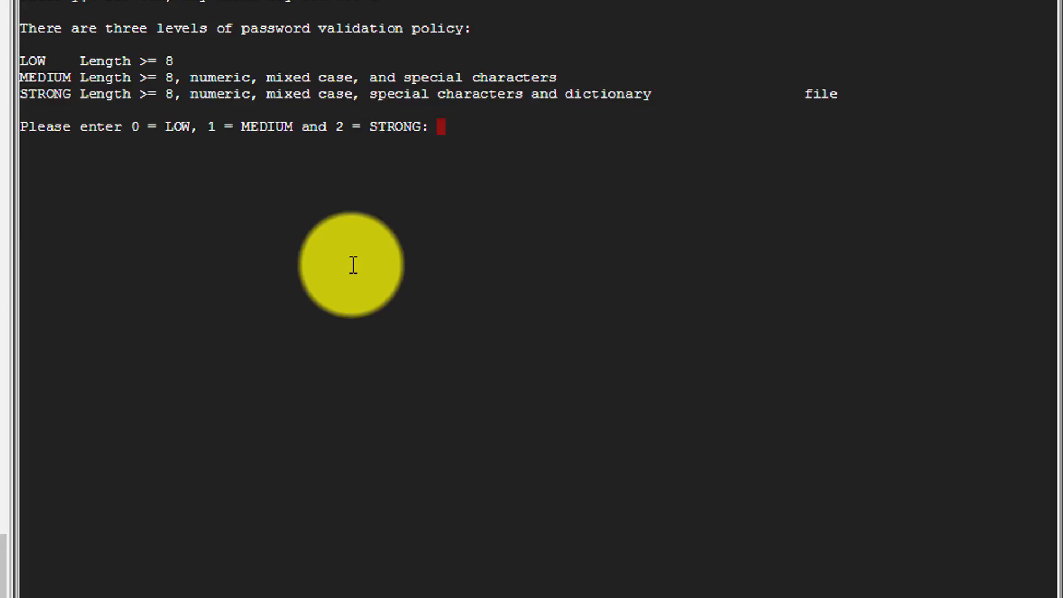
Choose the MEDIUM password validation policy (1) and answer n to keep the current MySQL root password.
{"action": "type", "text": "1"}
{"action": "key", "text": "Return"}
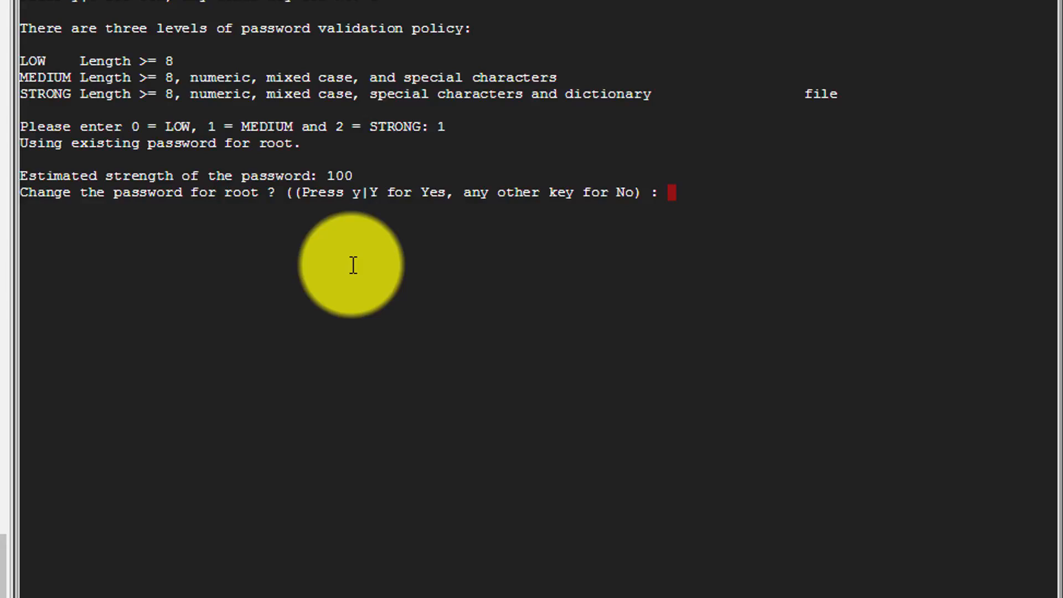
{"action": "type", "text": "n"}
{"action": "key", "text": "Return"}
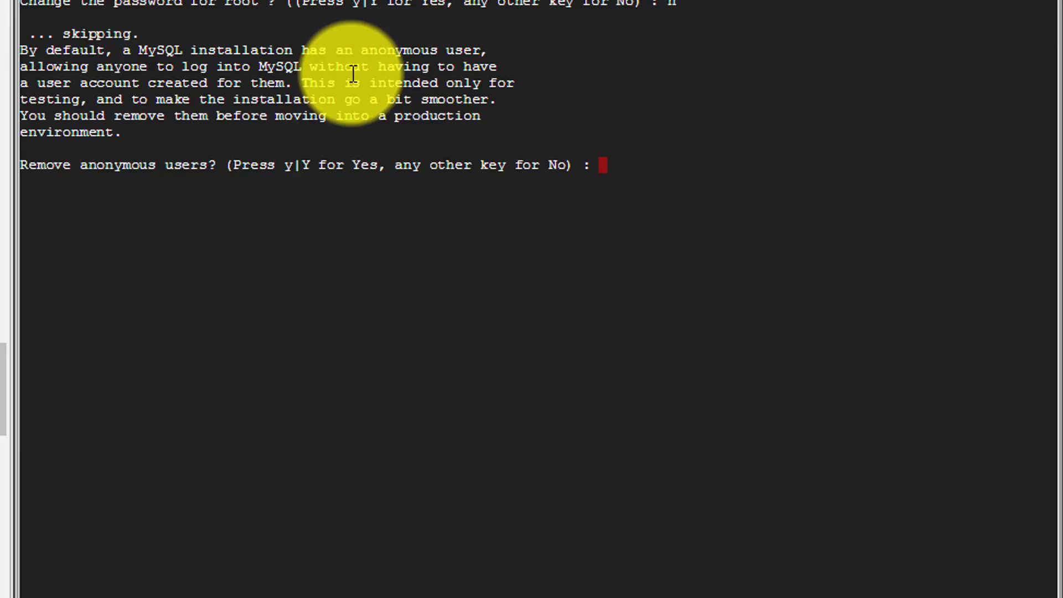
Answer y to remove the anonymous MySQL users and to disallow remote root login.
{"action": "type", "text": "y"}
{"action": "key", "text": "Return"}
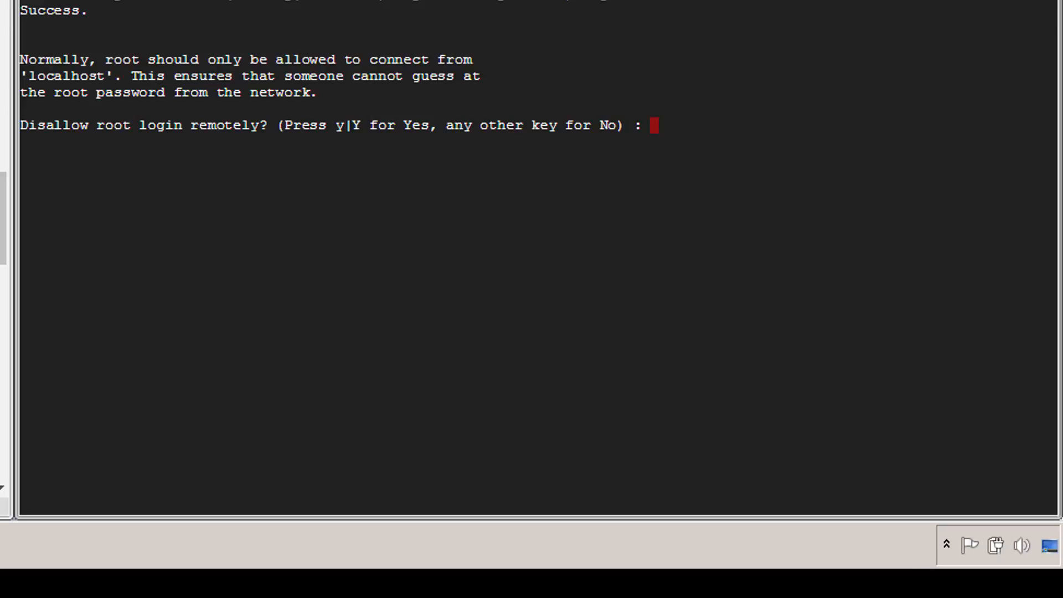
{"action": "type", "text": "y"}
{"action": "key", "text": "Return"}
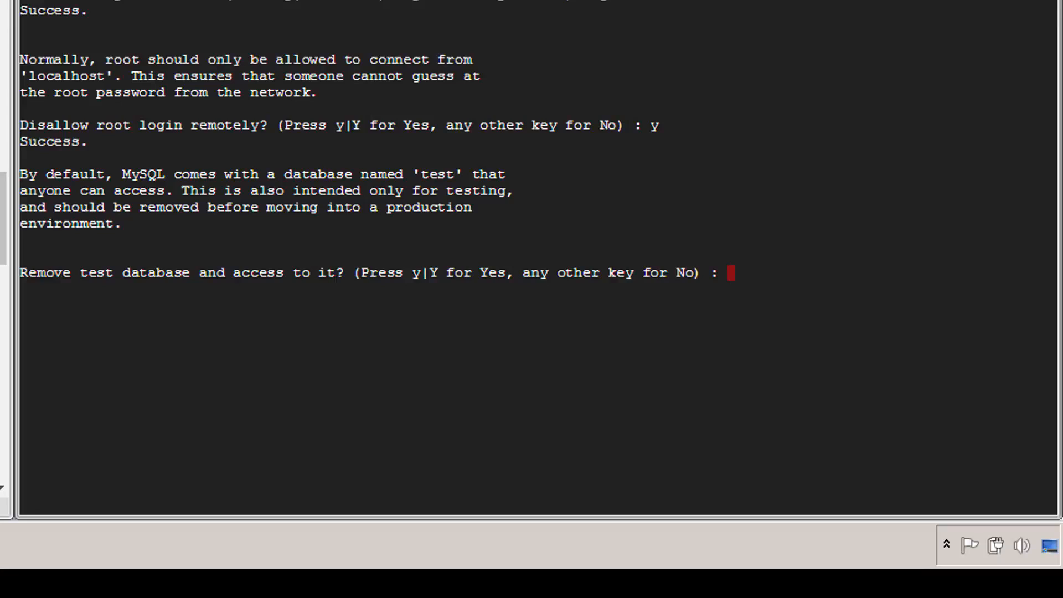
Answer y to remove the test database and to reload the privilege tables, finishing the secure installation.
{"action": "type", "text": "y"}
{"action": "key", "text": "Return"}
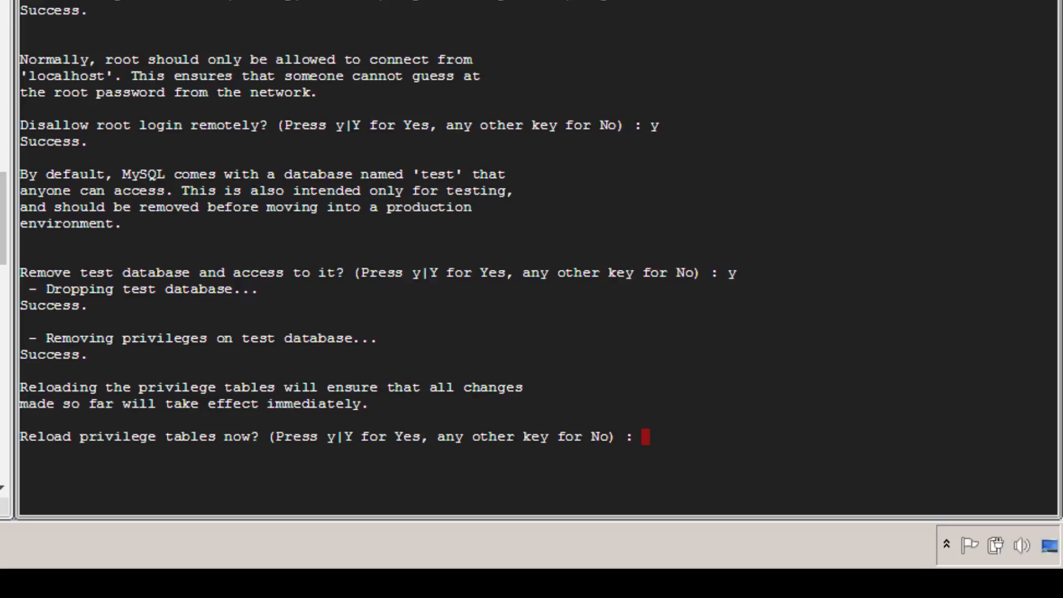
{"action": "type", "text": "y"}
{"action": "key", "text": "Return"}
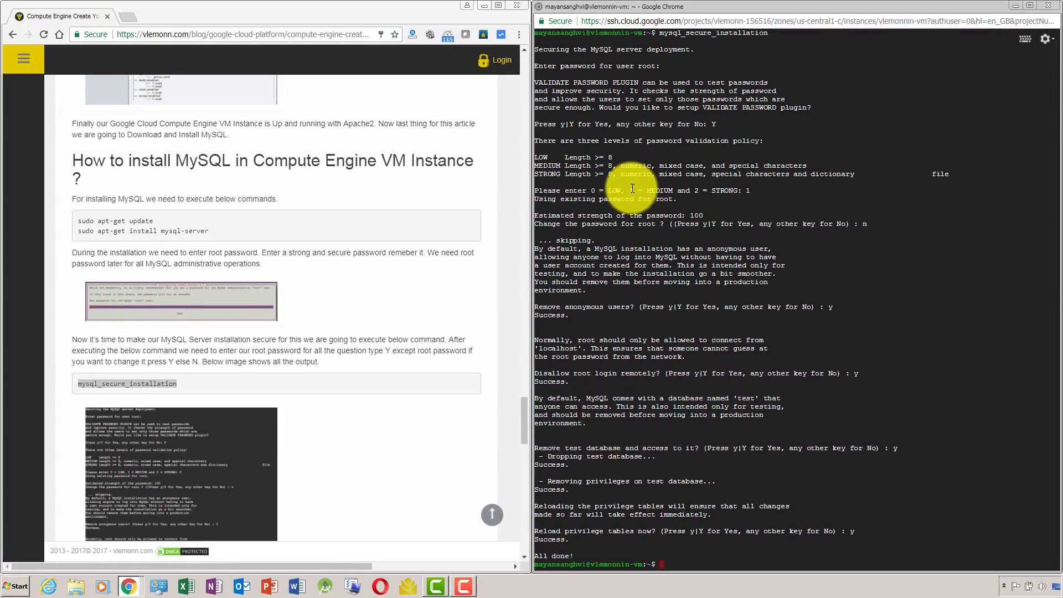
Copy the command systemctl status mysql.service from the article and run it in the VM's terminal.
{"action": "left_click_drag", "start_coordinate": [519, 430], "coordinate": [556, 462]}
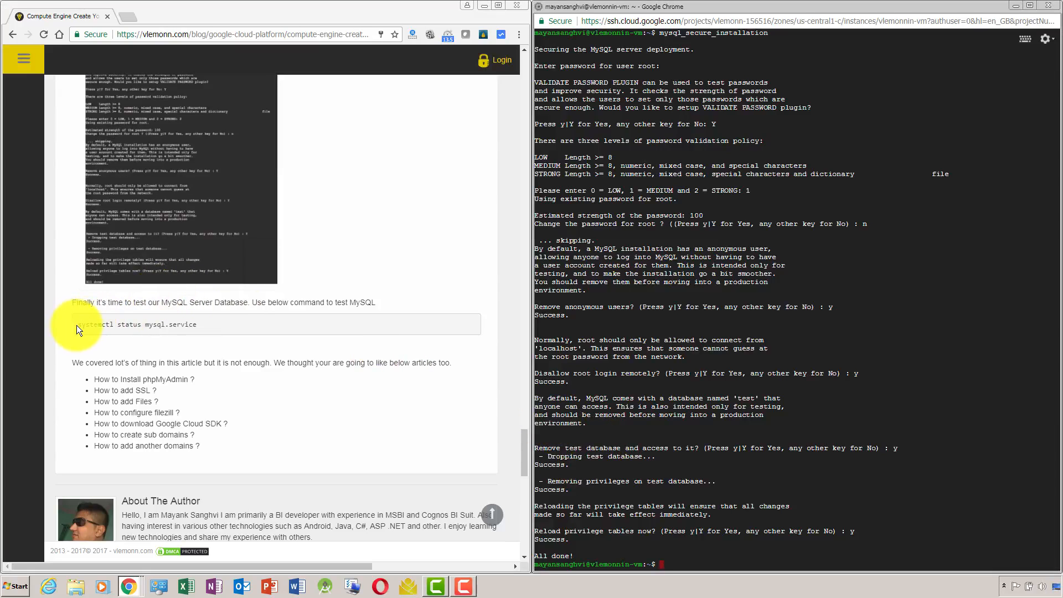
{"action": "left_click_drag", "start_coordinate": [77, 324], "coordinate": [196, 326]}
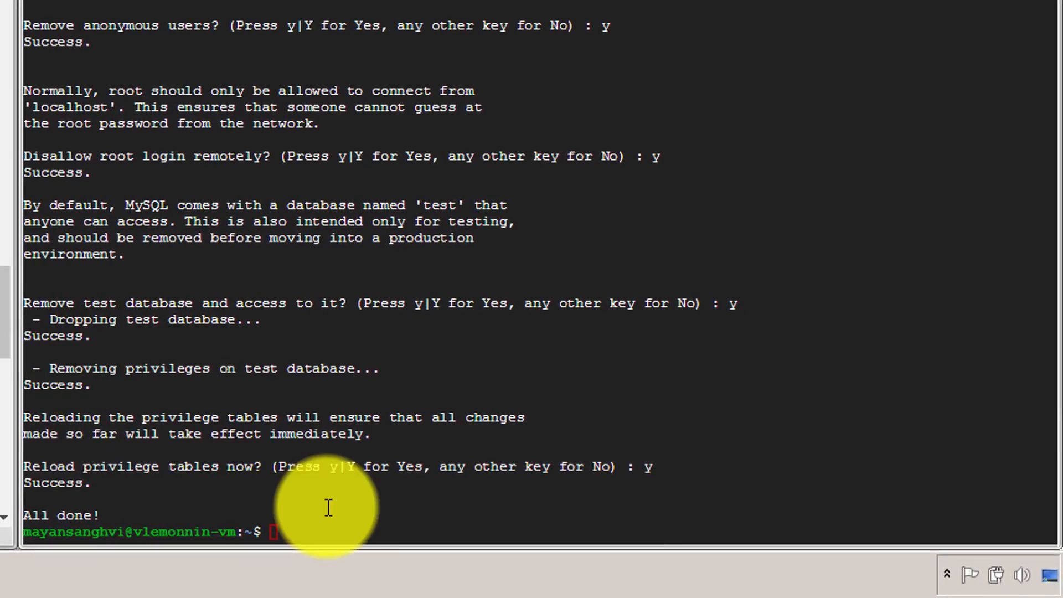
{"action": "left_click", "coordinate": [698, 562]}
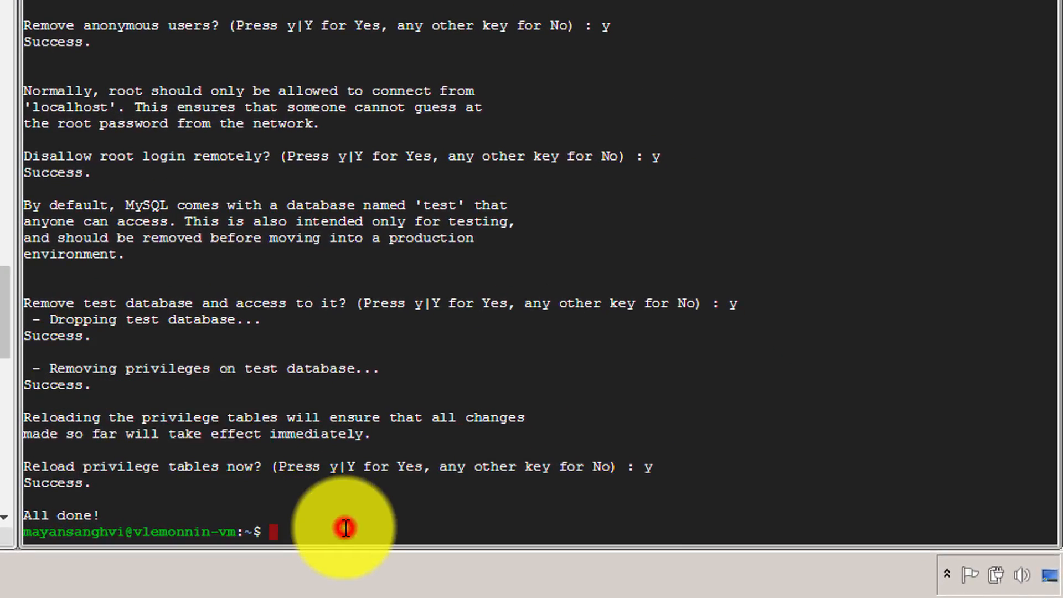
{"action": "right_click", "coordinate": [345, 527]}
{"action": "key", "text": "Return"}
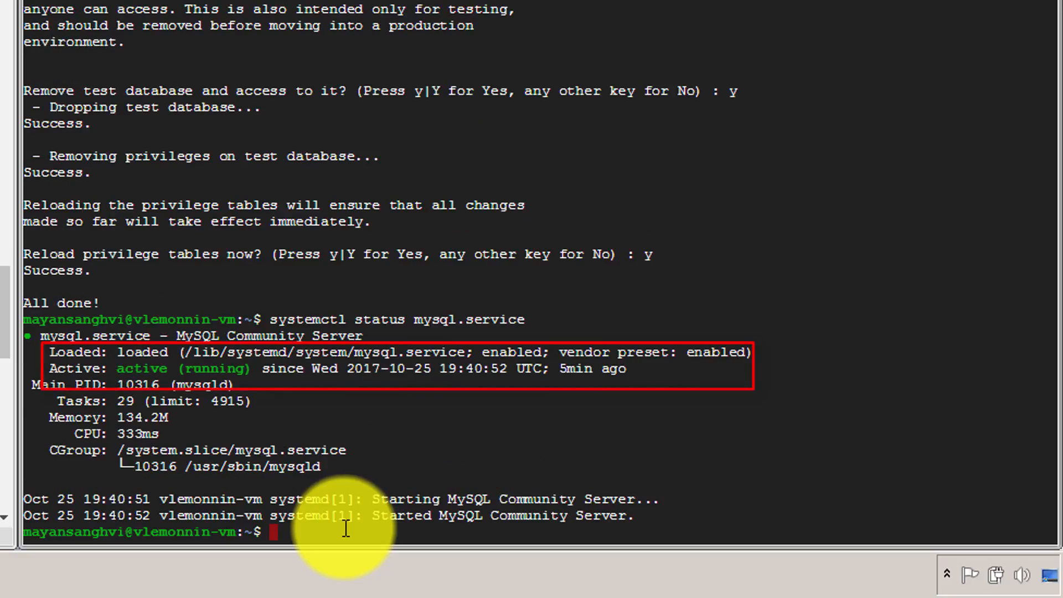
Switch to the browser window with the Apache2 default page and load vlemonn.in in a new tab.
{"action": "left_click_drag", "start_coordinate": [4, 327], "coordinate": [0, 19]}
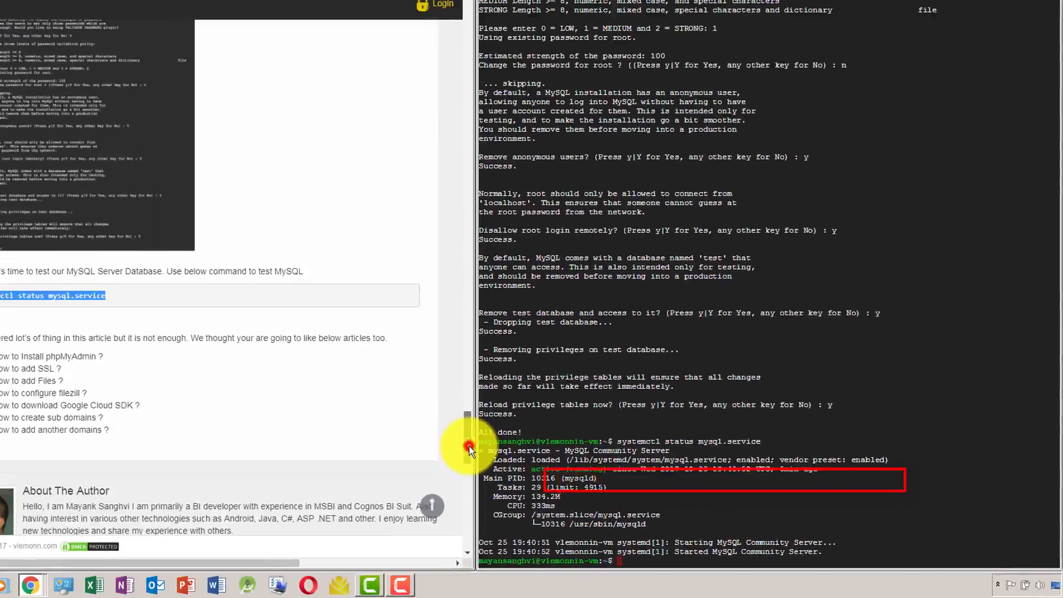
{"action": "mouse_move", "coordinate": [516, 303]}
{"action": "left_mouse_down"}
{"action": "mouse_move", "coordinate": [522, 89]}
{"action": "mouse_move", "coordinate": [526, 165]}
{"action": "left_mouse_up"}
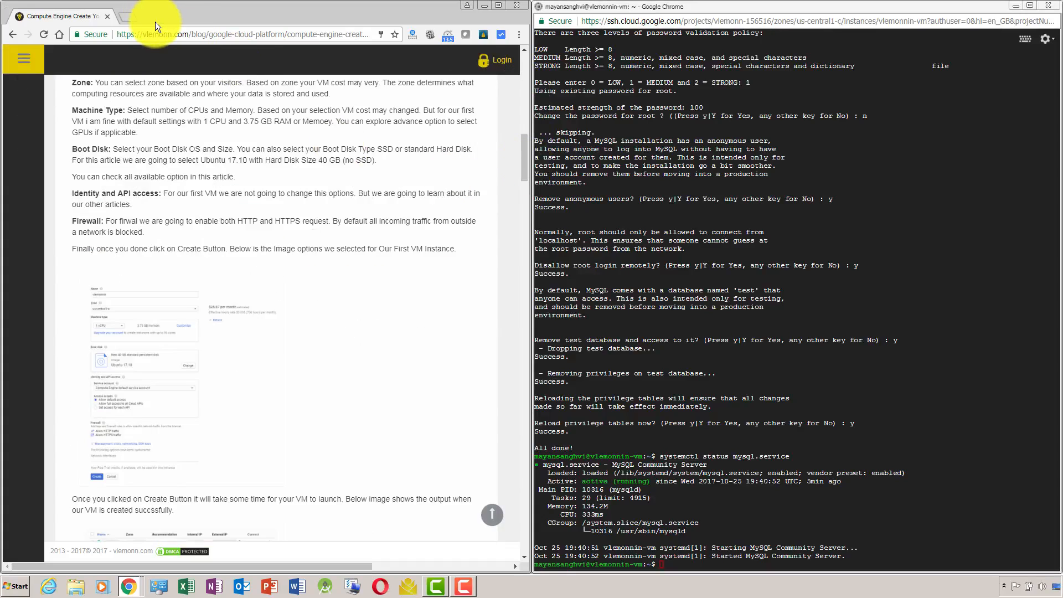
{"action": "key", "text": "alt+Tab"}
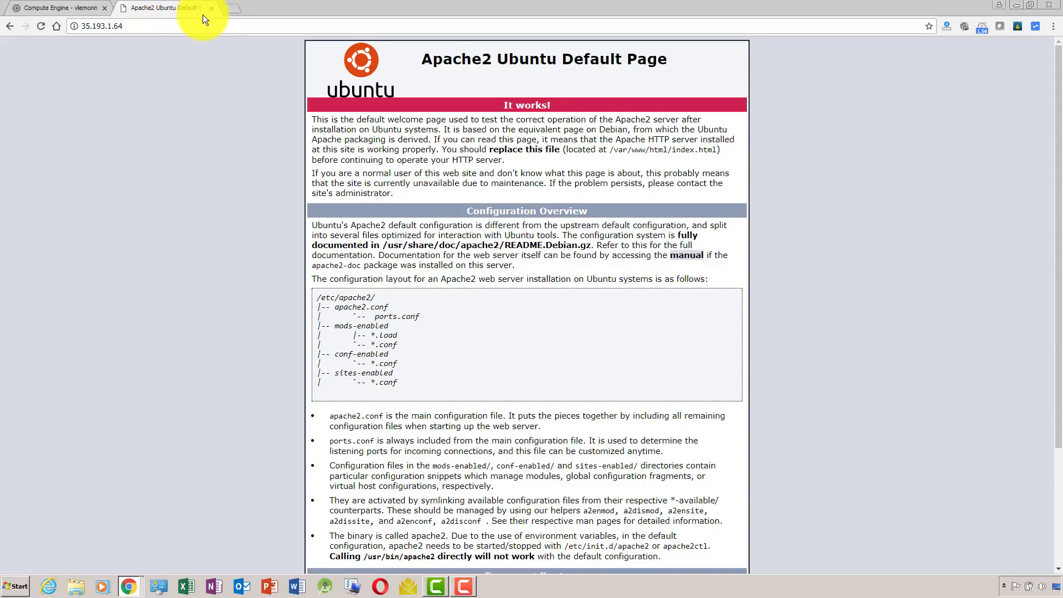
{"action": "left_click", "coordinate": [238, 6]}
{"action": "type", "text": "vlem"}
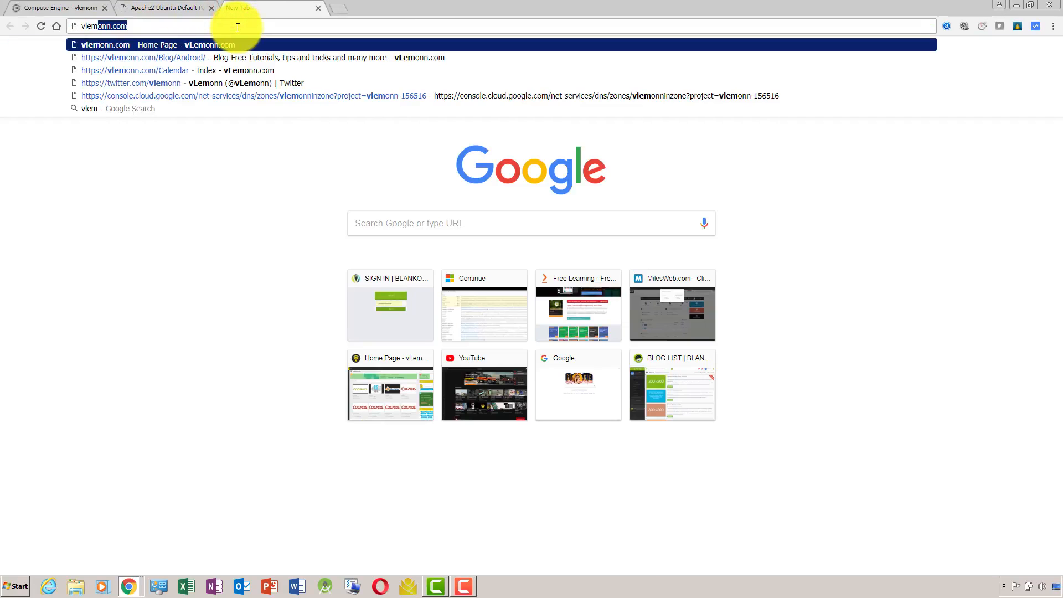
{"action": "type", "text": "onn.in"}
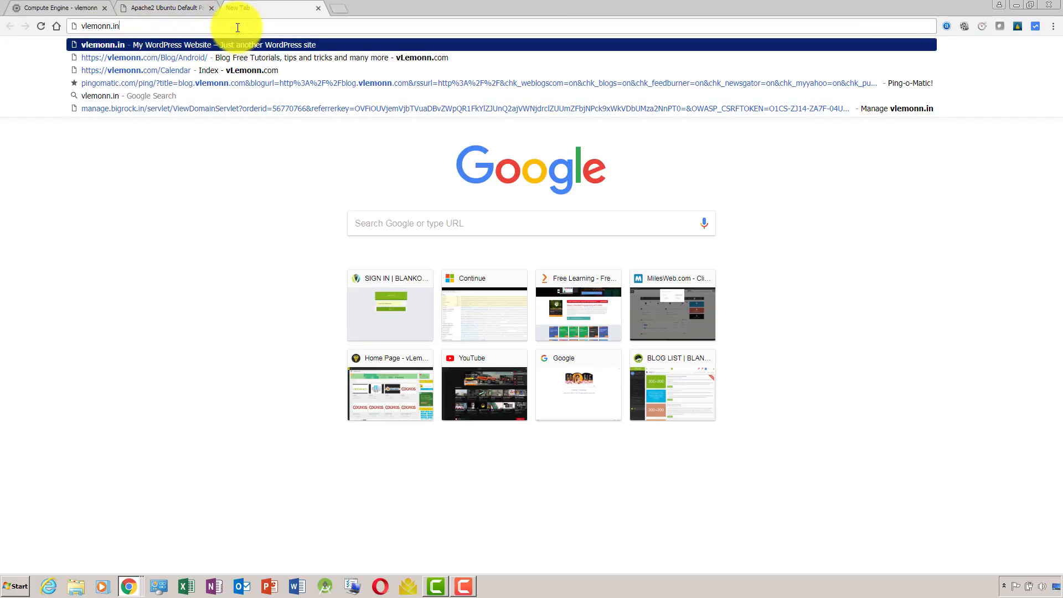
{"action": "key", "text": "Return"}
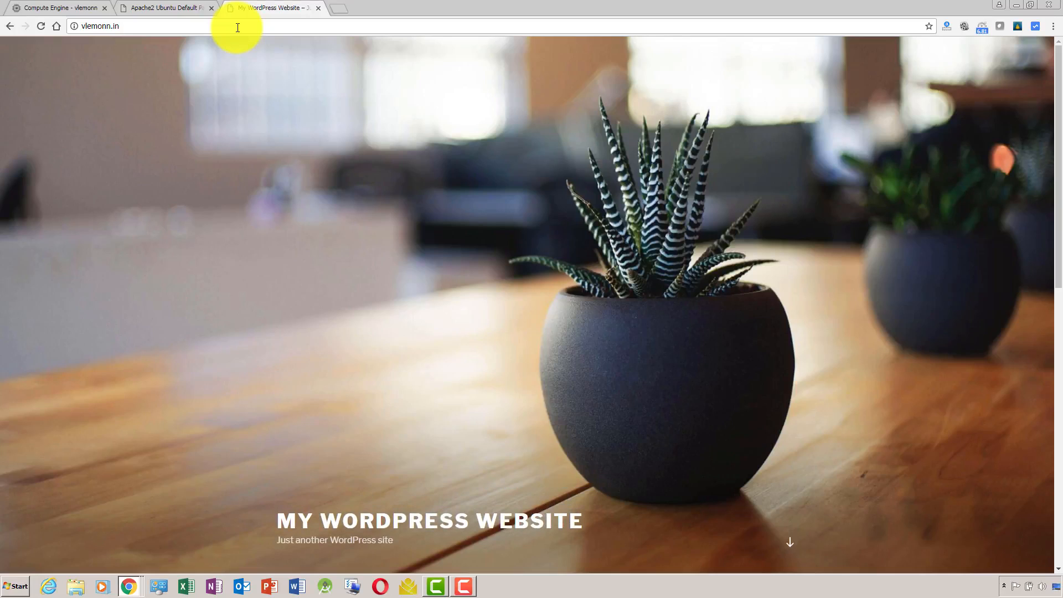
Search Google for "proxy sites" and open ProxySite.com from the results.
{"action": "left_click", "coordinate": [237, 28]}
{"action": "type", "text": "proxy si"}
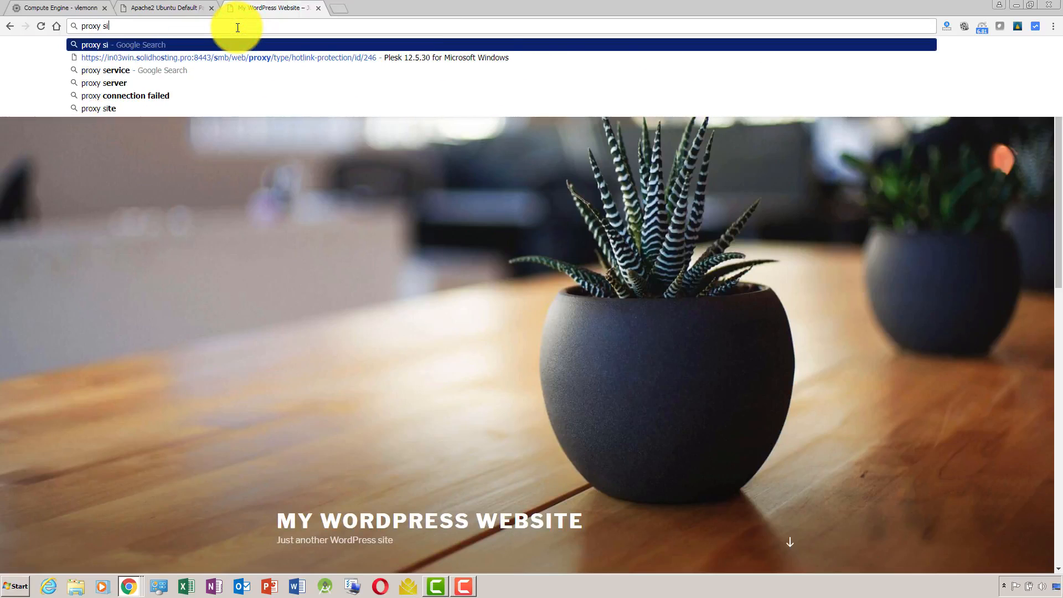
{"action": "type", "text": "tes"}
{"action": "key", "text": "Return"}
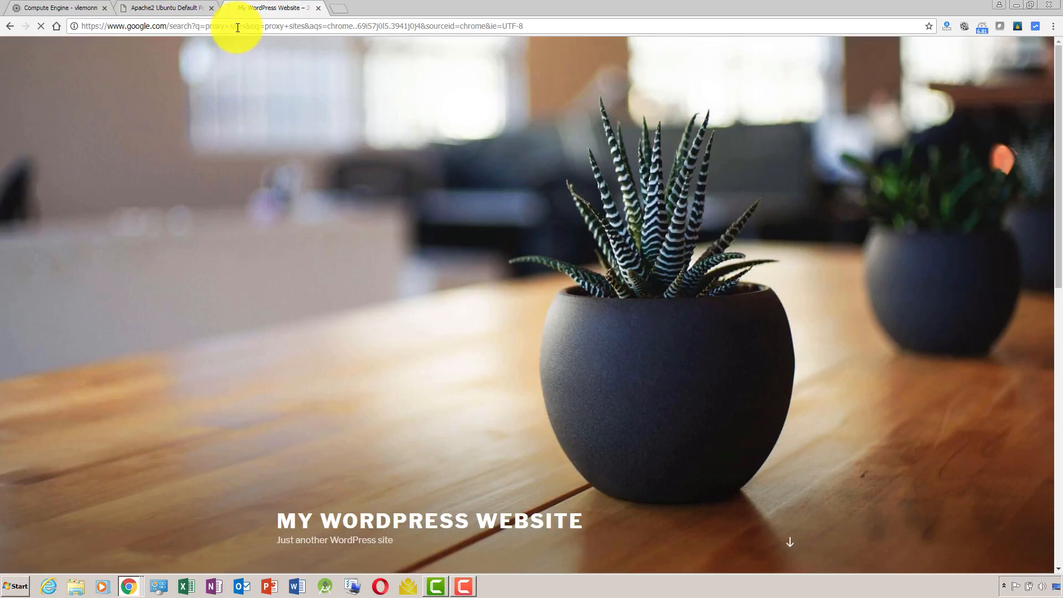
{"action": "left_click", "coordinate": [224, 143]}
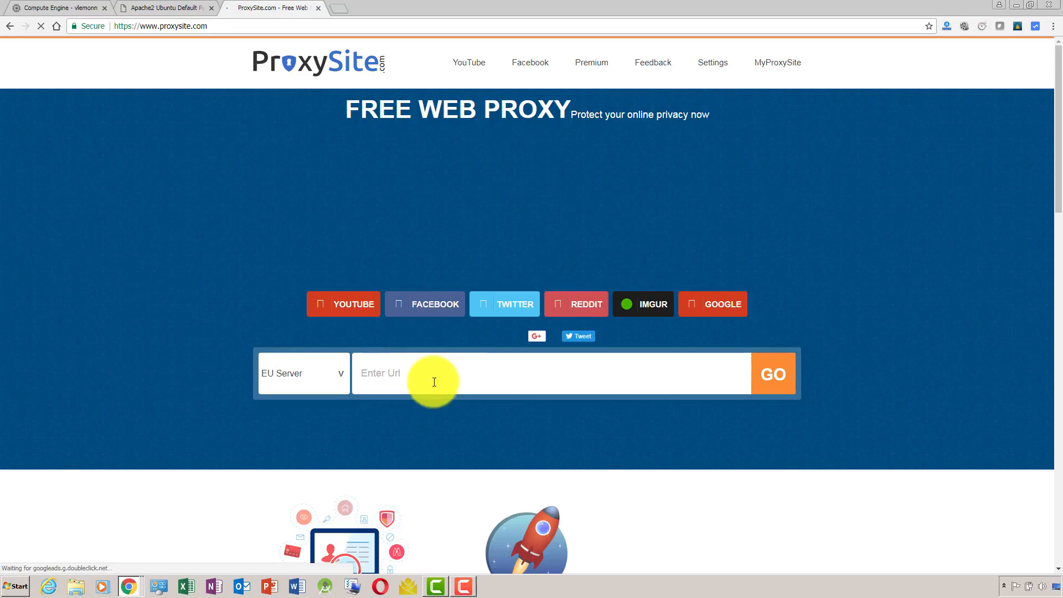
Load vlemonn.in through ProxySite's EU Server.
{"action": "left_click", "coordinate": [430, 379]}
{"action": "type", "text": "vlem"}
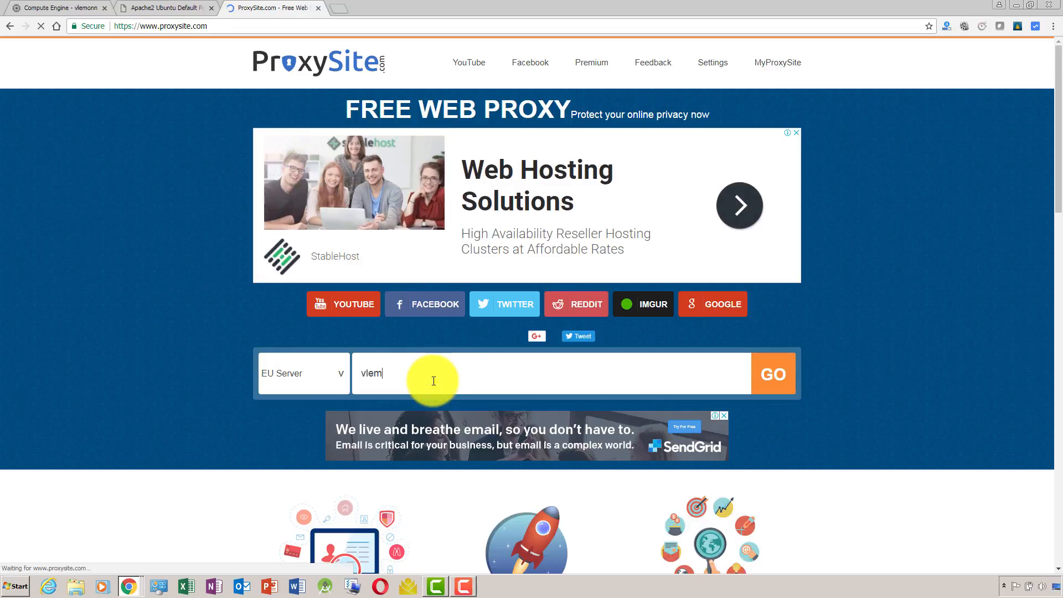
{"action": "type", "text": "onn.in"}
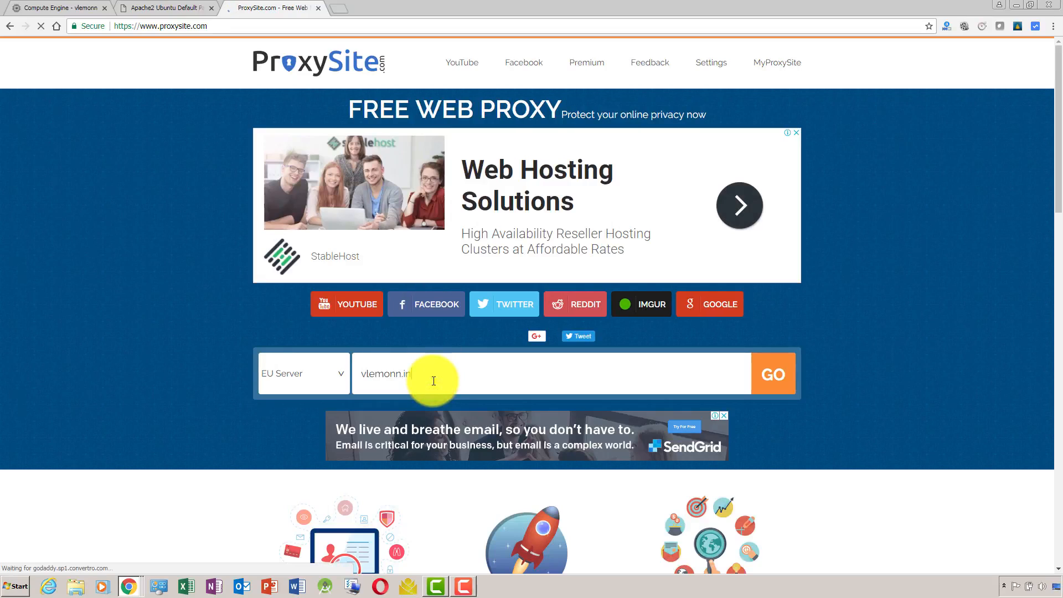
{"action": "key", "text": "Return"}
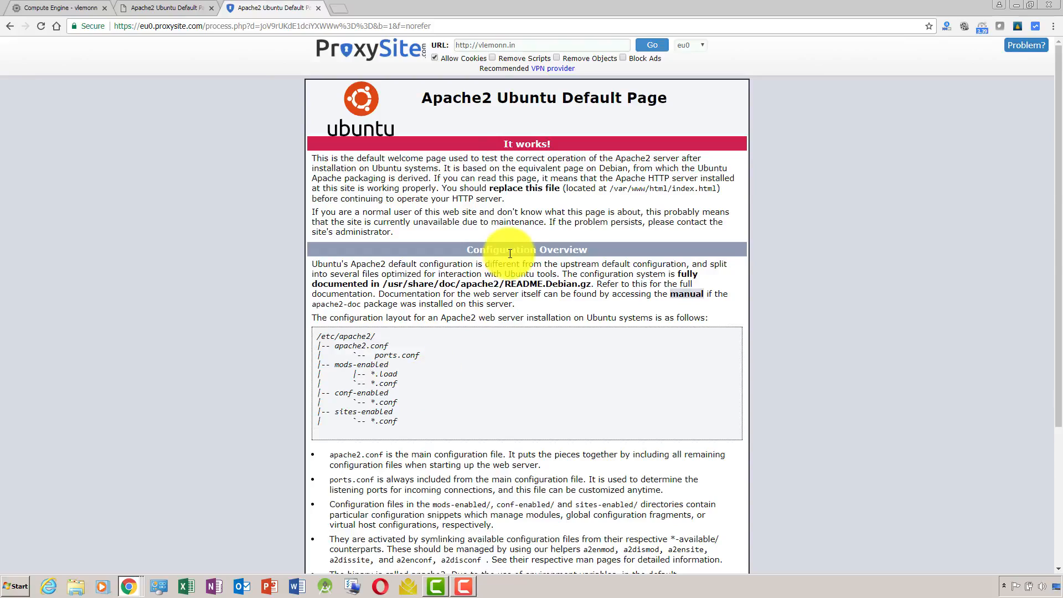
Compare the proxied vlemonn.in page with the page served directly at 35.193.1.64.
{"action": "mouse_move", "coordinate": [477, 47]}
{"action": "left_mouse_down"}
{"action": "mouse_move", "coordinate": [524, 45]}
{"action": "mouse_move", "coordinate": [478, 45]}
{"action": "left_mouse_up"}
{"action": "left_click", "coordinate": [191, 8]}
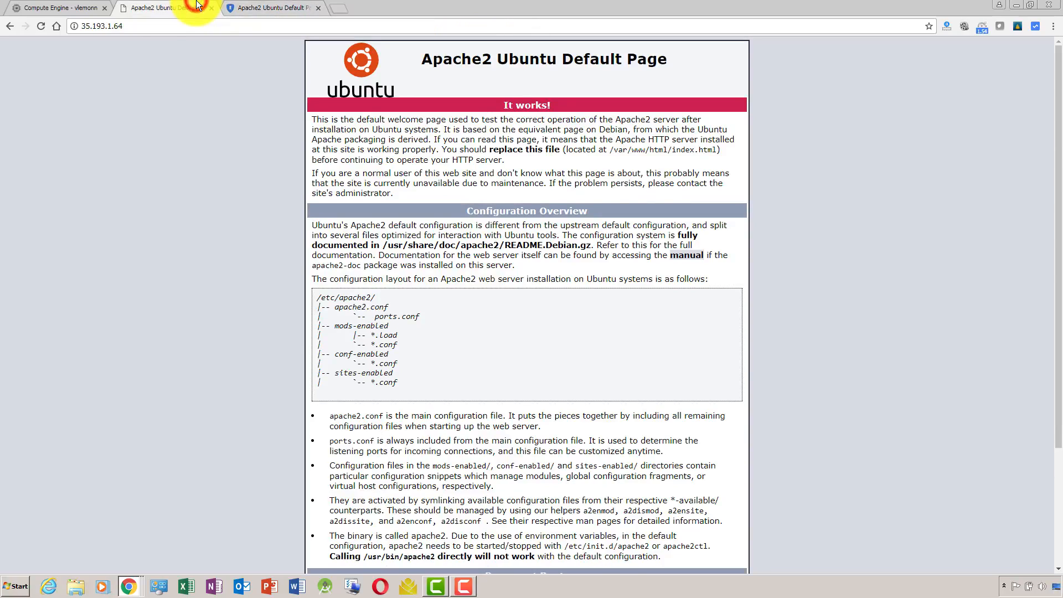
{"action": "left_click", "coordinate": [247, 6]}
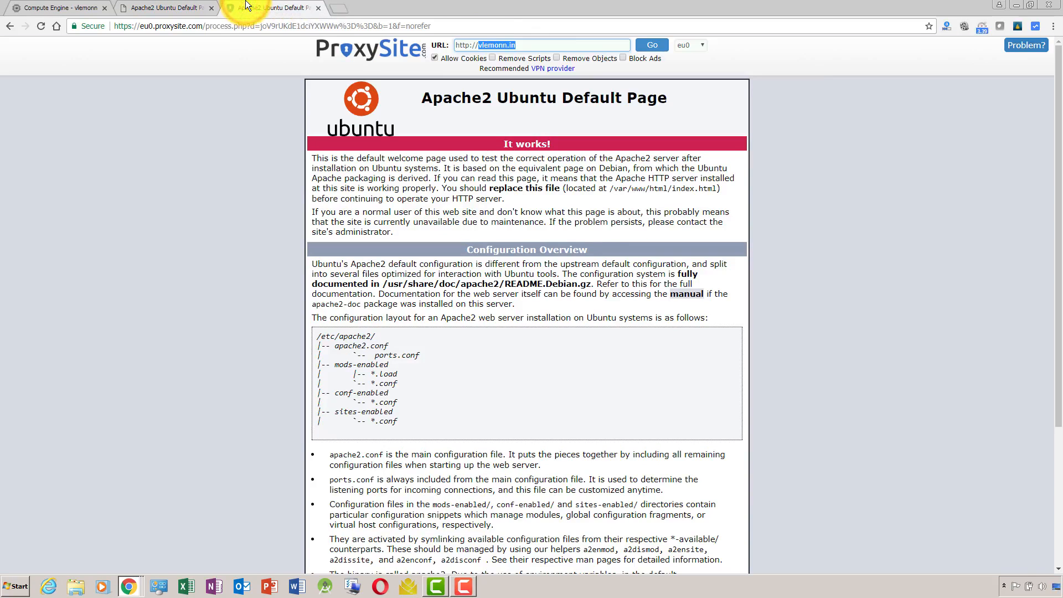
Switch back to the VM's SSH terminal window and clear its output.
{"action": "key", "text": "alt+Tab"}
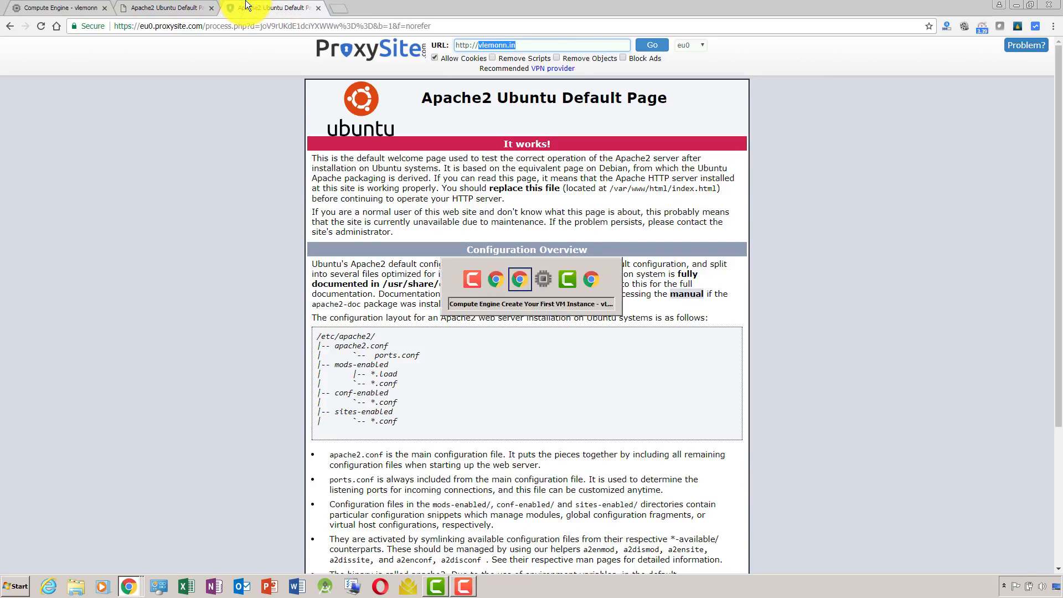
{"action": "key", "text": "alt+shift+Tab"}
{"action": "key", "text": "alt+shift+Tab"}
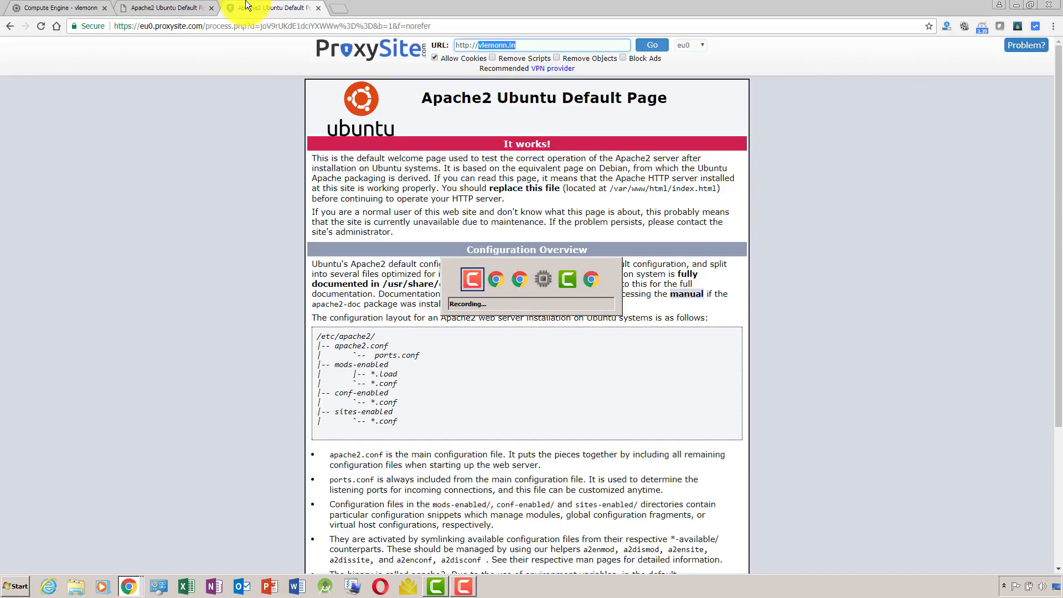
{"action": "key", "text": "alt+Tab"}
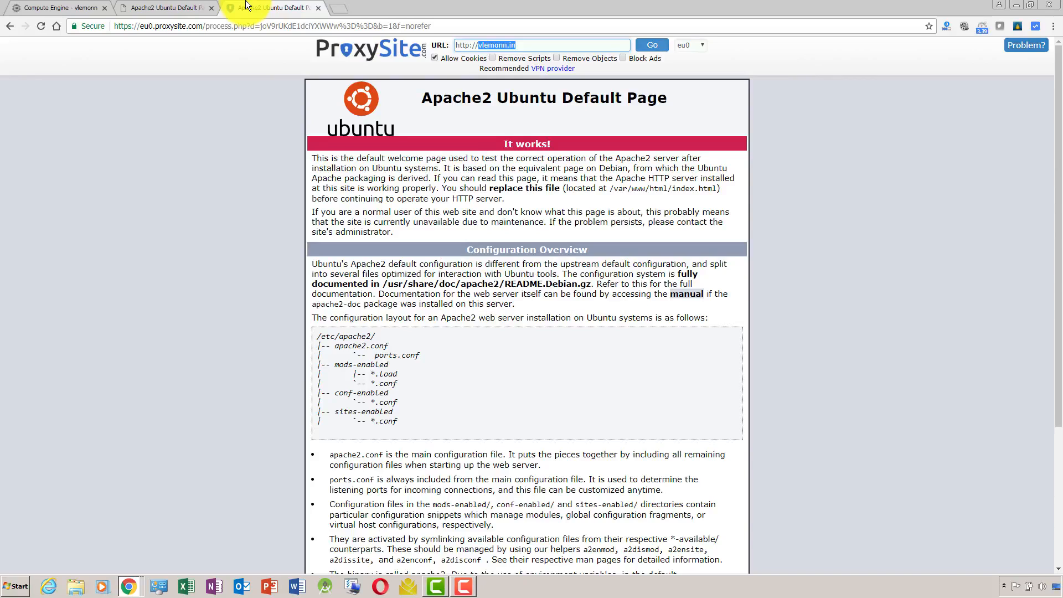
{"action": "key", "text": "alt+Tab"}
{"action": "key", "text": "alt+Tab"}
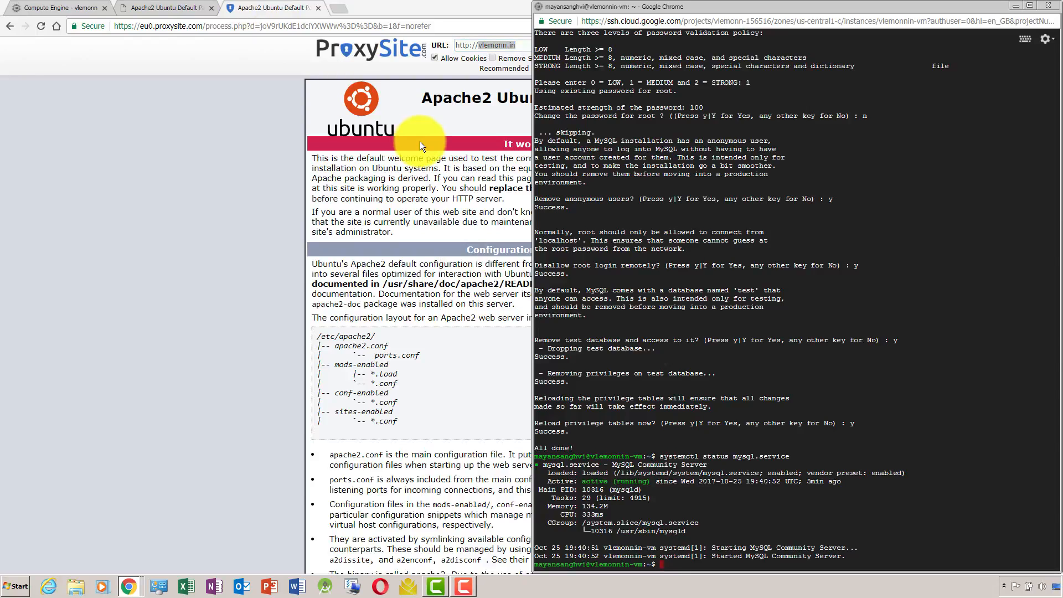
{"action": "type", "text": "clear"}
{"action": "key", "text": "Return"}
Return to the main browser window, close the ProxySite page and show the Compute Engine page.
{"action": "key", "text": "alt+Tab"}
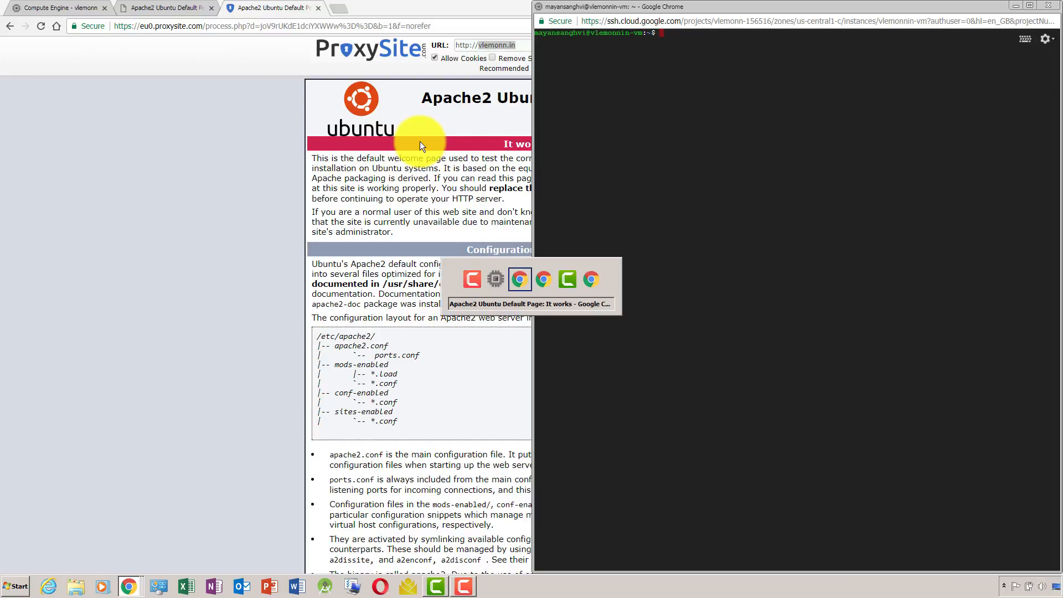
{"action": "key", "text": "alt+Tab"}
{"action": "key", "text": "alt+Tab"}
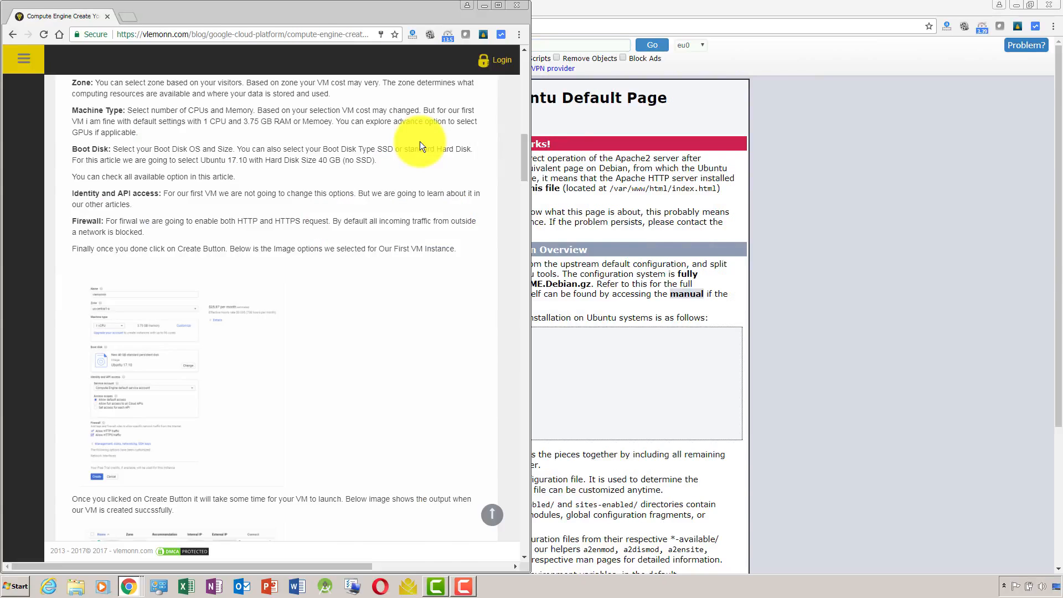
{"action": "key", "text": "alt+Tab"}
{"action": "left_click", "coordinate": [319, 7]}
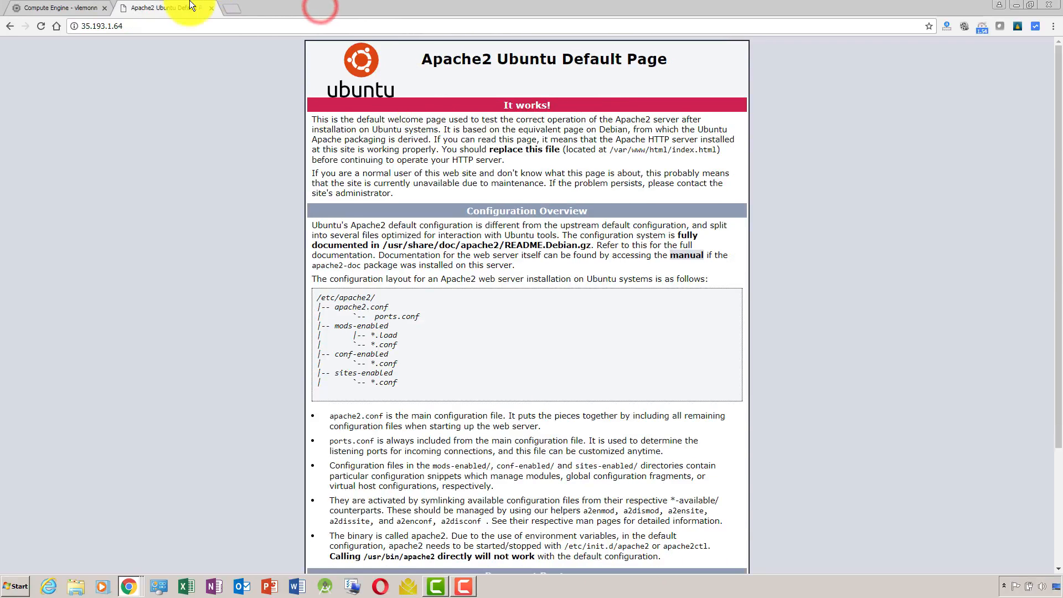
{"action": "left_click", "coordinate": [25, 8]}
Bring the article and the SSH terminal side by side and list the home directory's contents in the terminal.
{"action": "key", "text": "alt+Tab"}
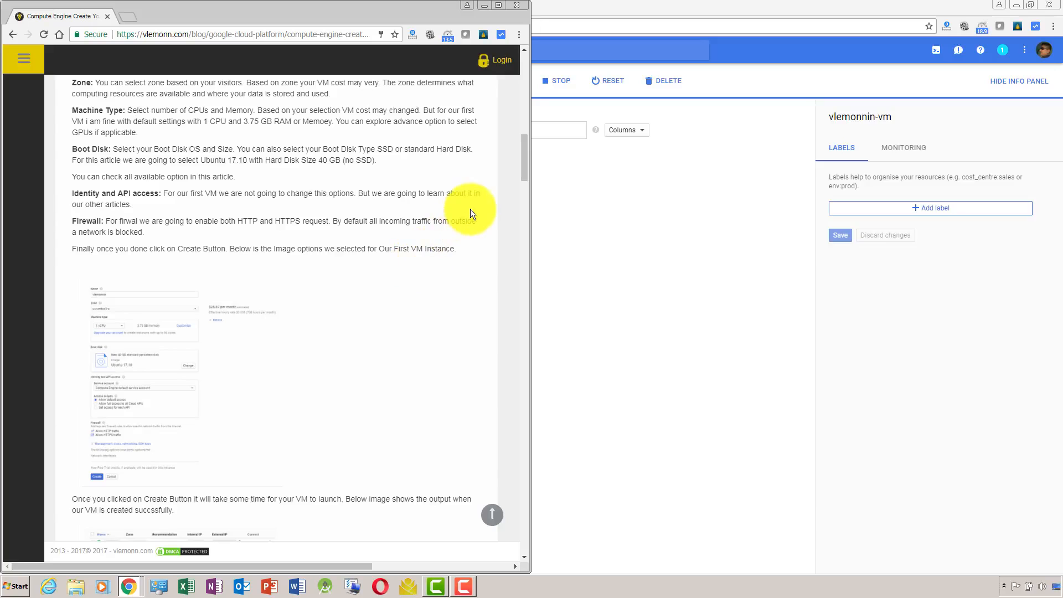
{"action": "left_click_drag", "start_coordinate": [526, 161], "coordinate": [526, 317]}
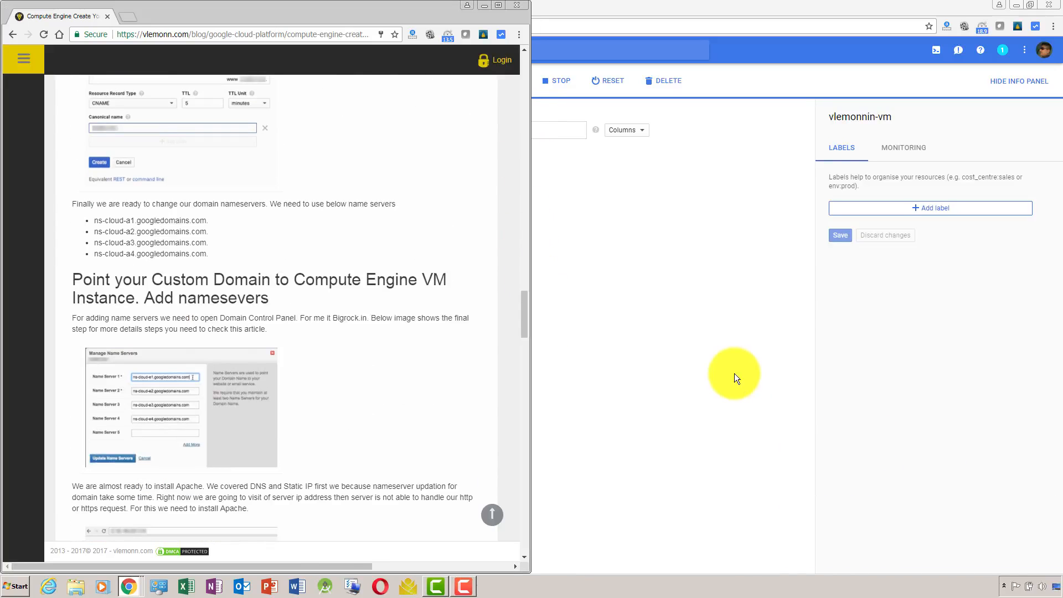
{"action": "key", "text": "alt+Tab"}
{"action": "key", "text": "alt+Tab"}
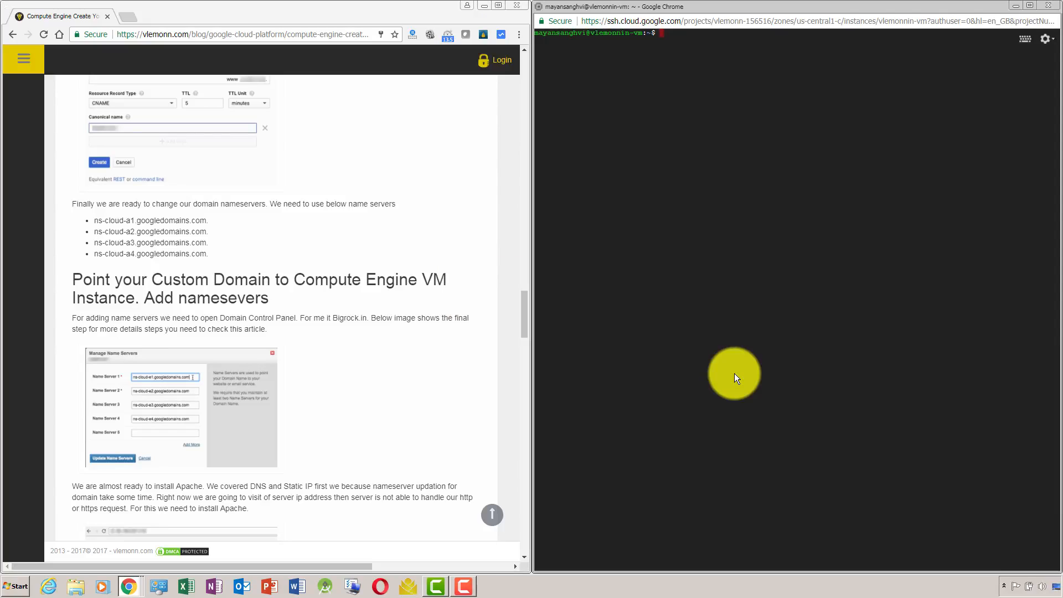
{"action": "type", "text": "ls"}
{"action": "key", "text": "Return"}
Change to the /var directory in the terminal and list its contents.
{"action": "type", "text": "cd /var"}
{"action": "key", "text": "Return"}
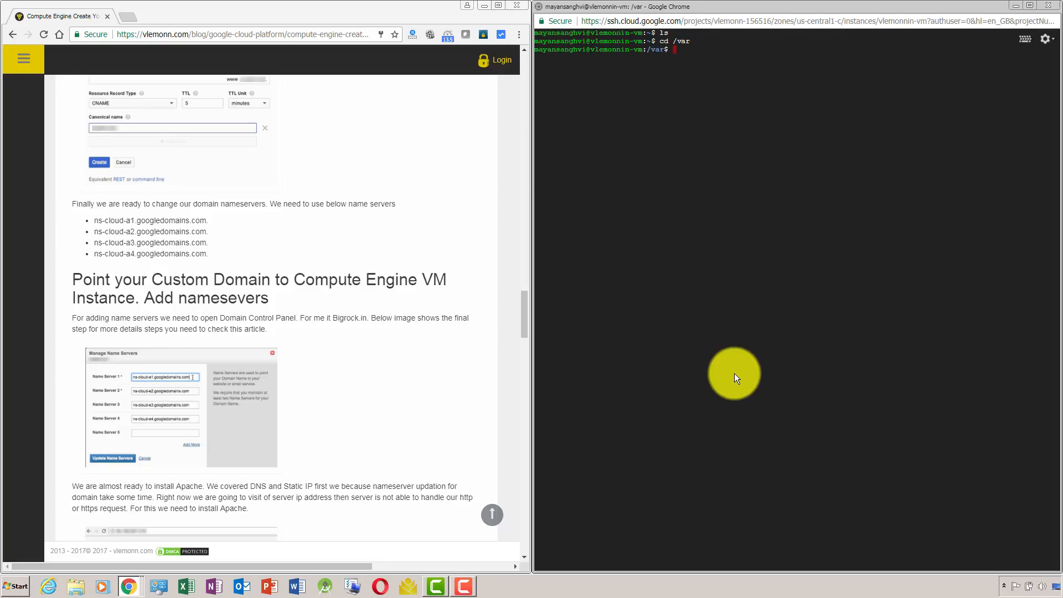
{"action": "type", "text": "ls"}
{"action": "key", "text": "Return"}
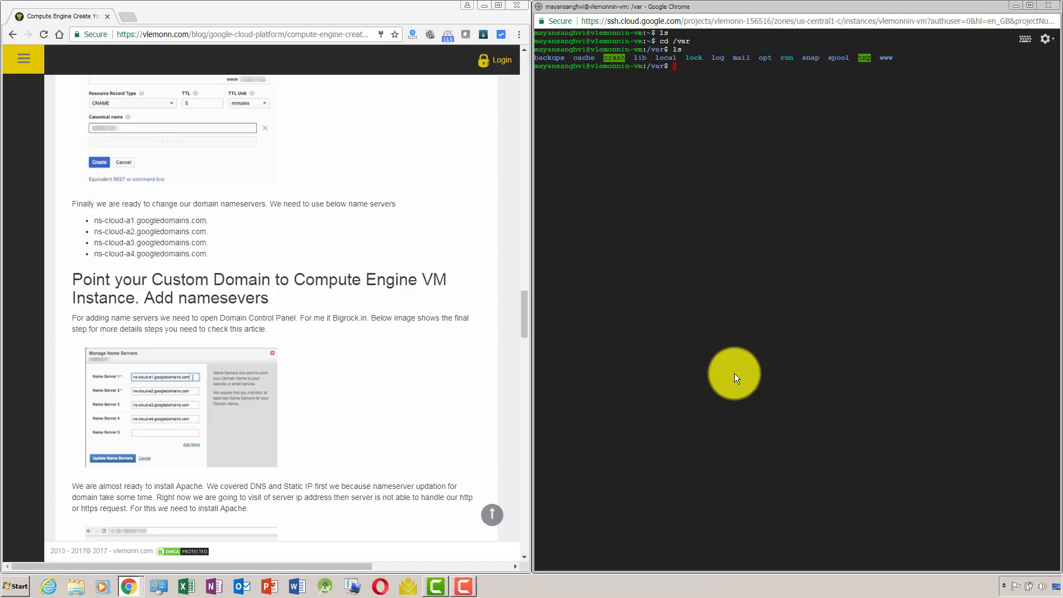
Change to the www directory in the terminal and list its contents.
{"action": "type", "text": "cd www"}
{"action": "key", "text": "Return"}
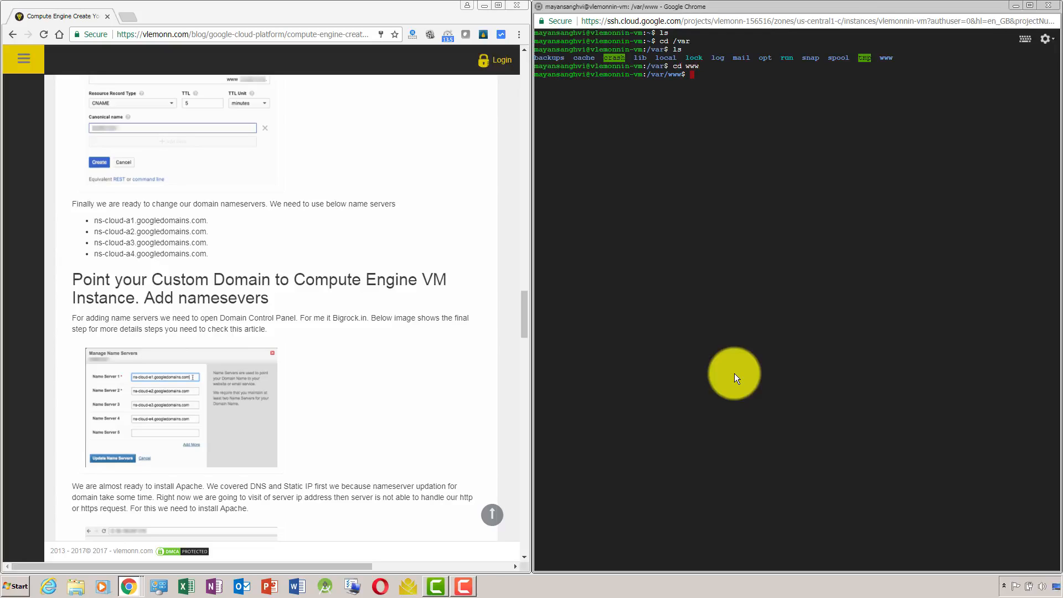
{"action": "type", "text": "ls"}
{"action": "key", "text": "Return"}
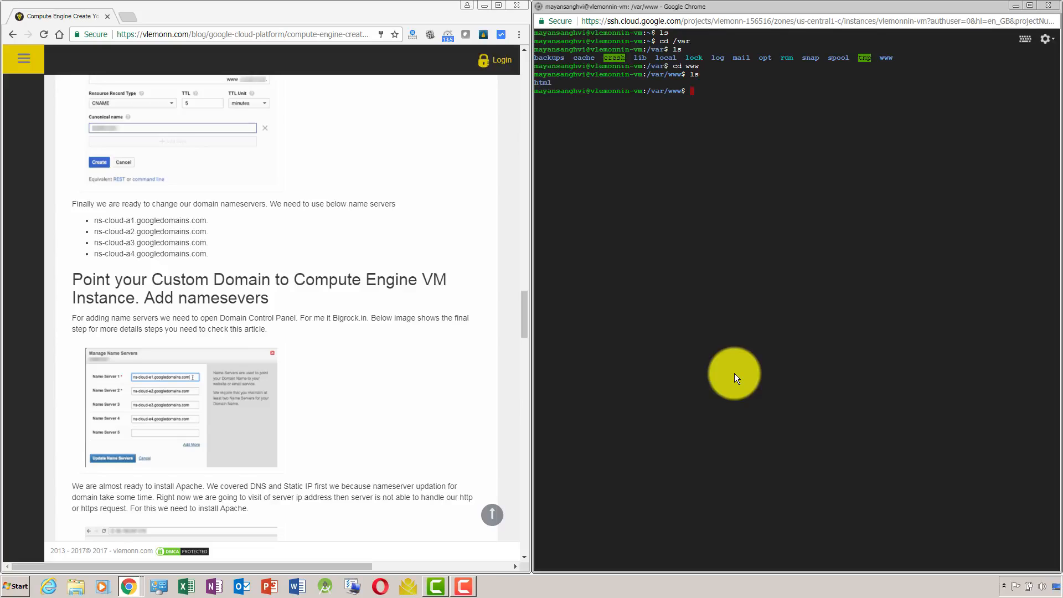
Change to the html directory inside /var/www and list its contents.
{"action": "type", "text": "cd html"}
{"action": "key", "text": "Return"}
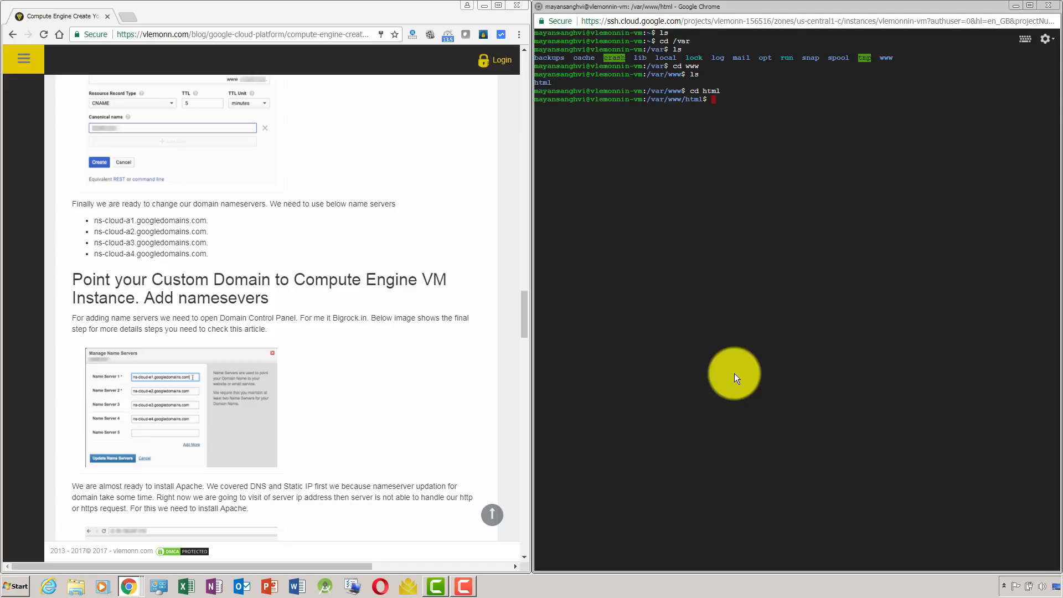
{"action": "type", "text": "ls"}
{"action": "key", "text": "Return"}
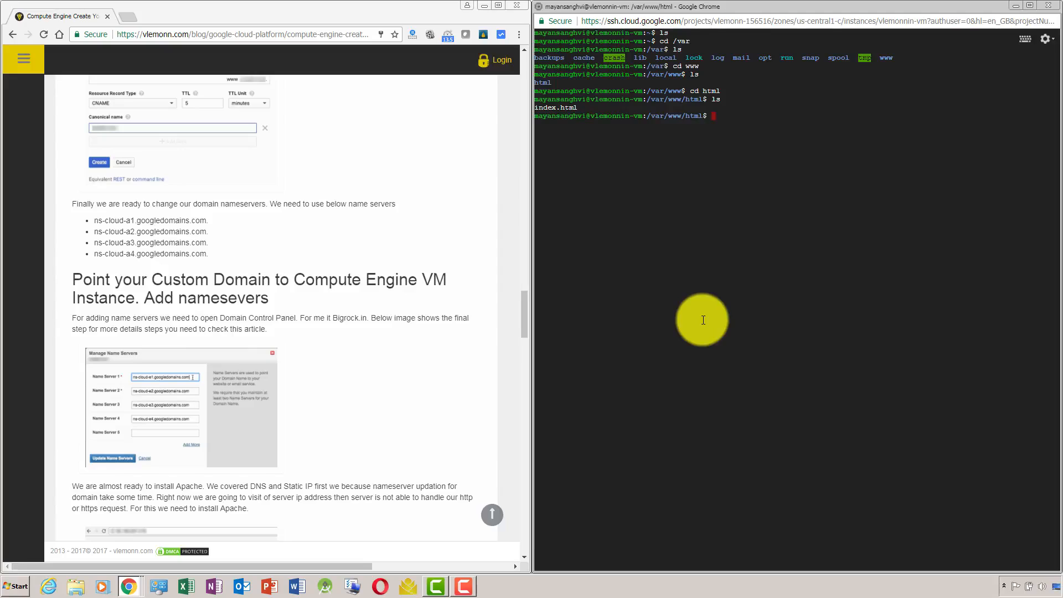
Create phpinfo.php in /var/www/html by opening it in nano with sudo.
{"action": "type", "text": "sudo nano phpinfo.php"}
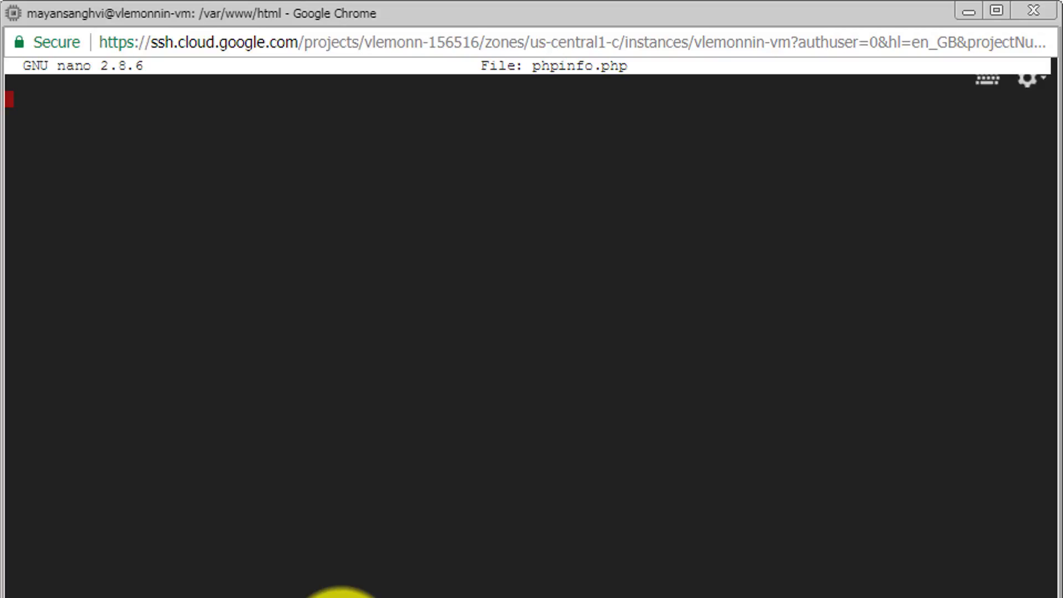
Write a PHP block in phpinfo.php with opening and closing tags that calls phpinfo();.
{"action": "type", "text": "<?"}
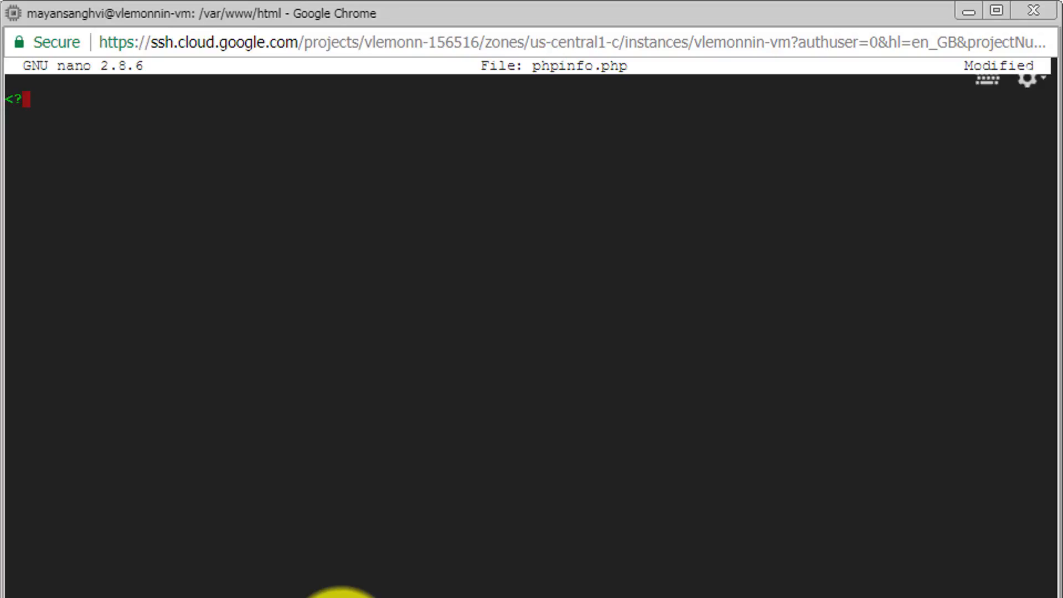
{"action": "type", "text": "php"}
{"action": "key", "text": "Up"}
{"action": "key", "text": "Return"}
{"action": "type", "text": "phpinfo"}
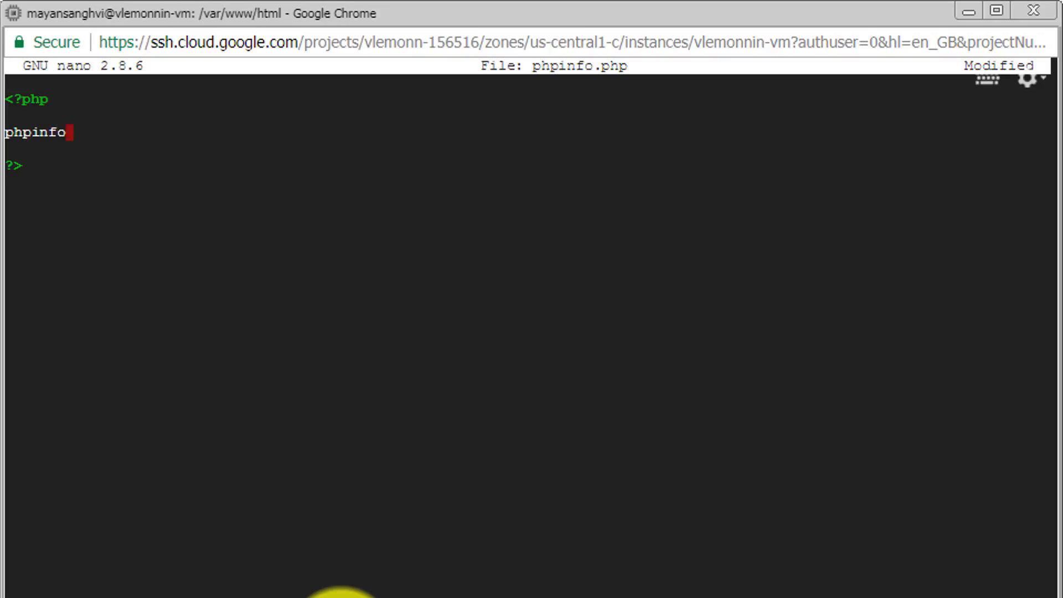
{"action": "type", "text": "()"}
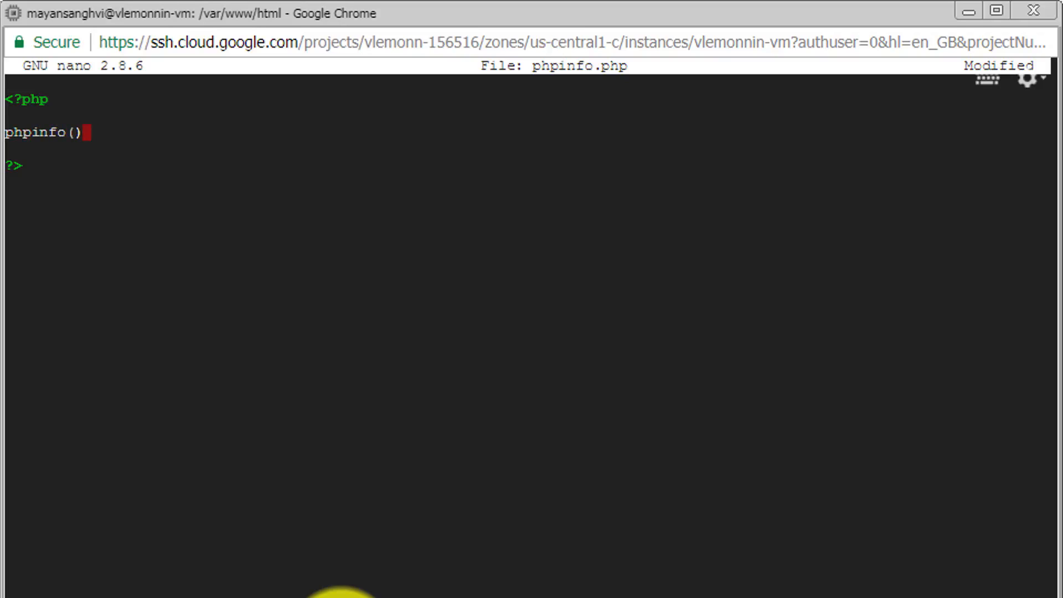
{"action": "type", "text": ";"}
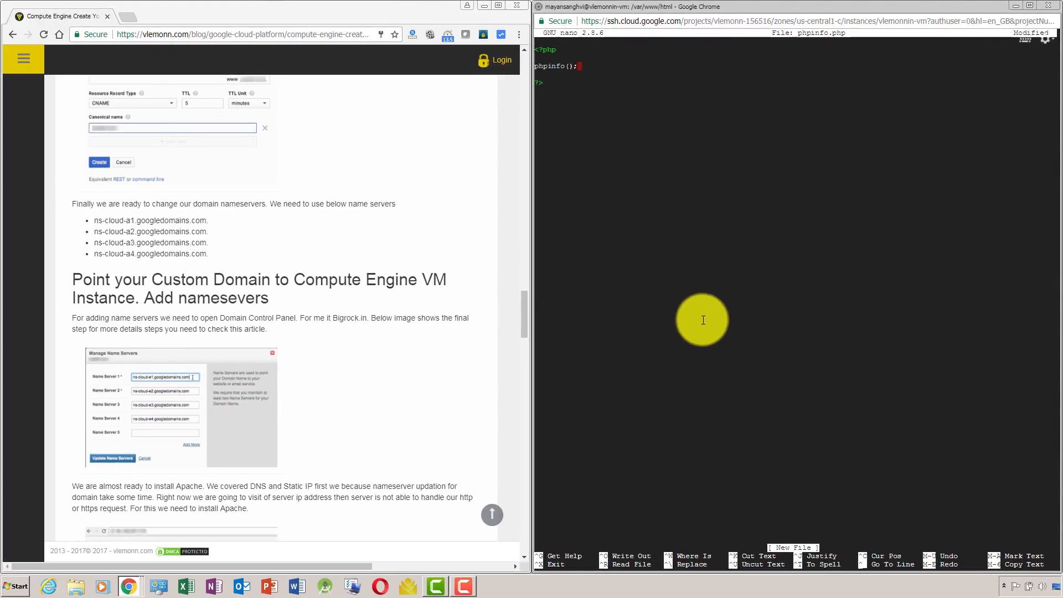
Save the file under the name phpinfo.php and exit nano.
{"action": "key", "text": "ctrl+o"}
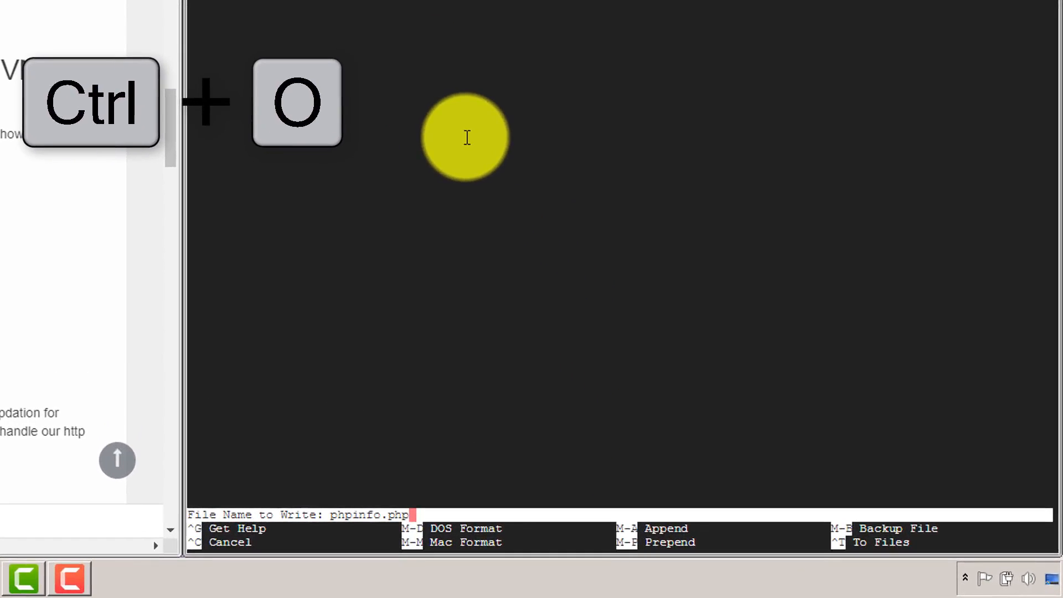
{"action": "key", "text": "Return"}
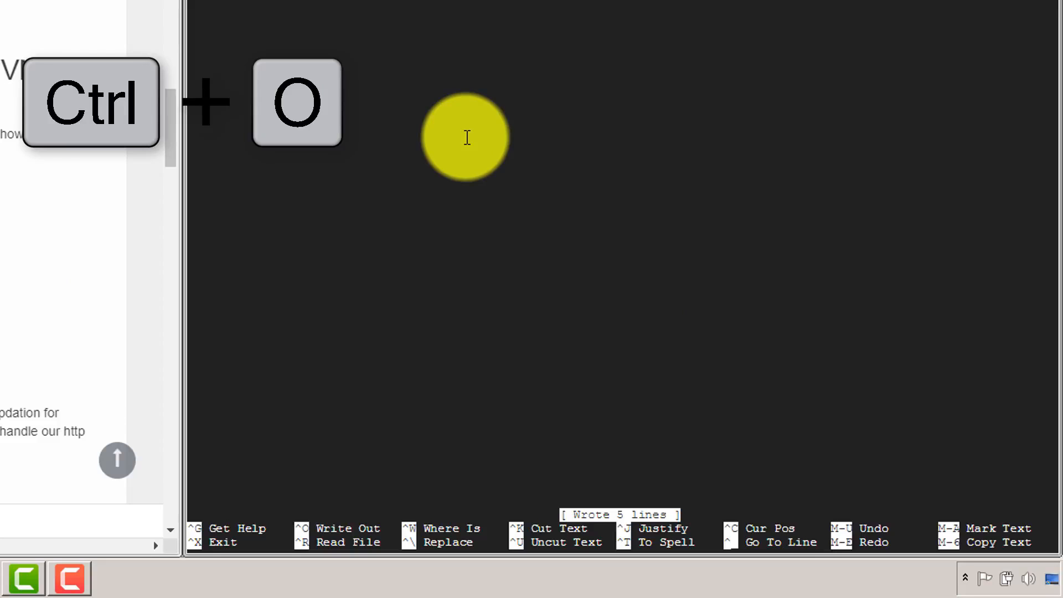
{"action": "key", "text": "ctrl+x"}
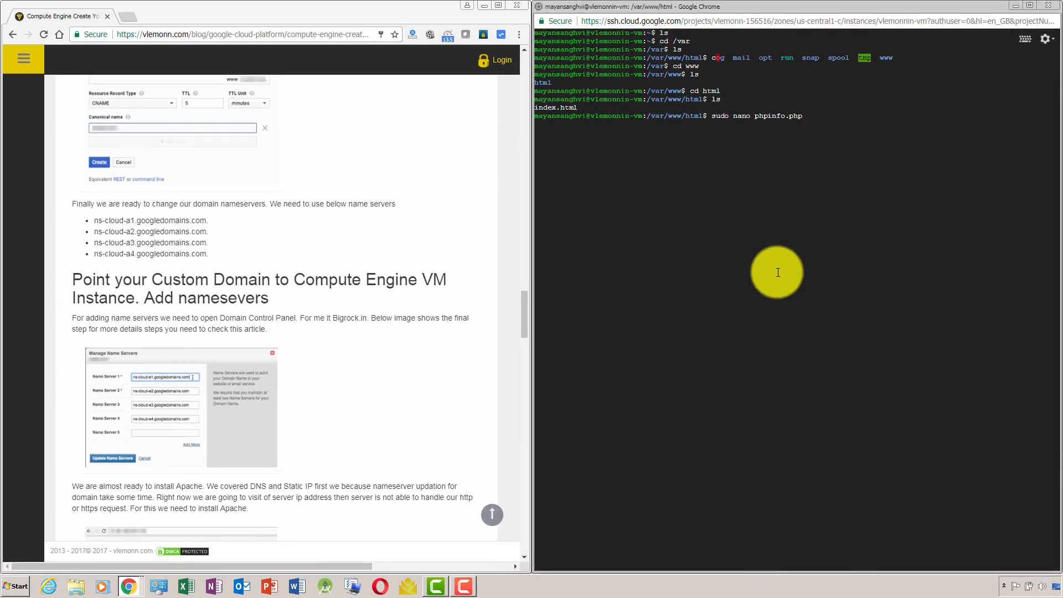
Clear the terminal output and list the contents of /var/www/html again.
{"action": "type", "text": "clear"}
{"action": "key", "text": "Return"}
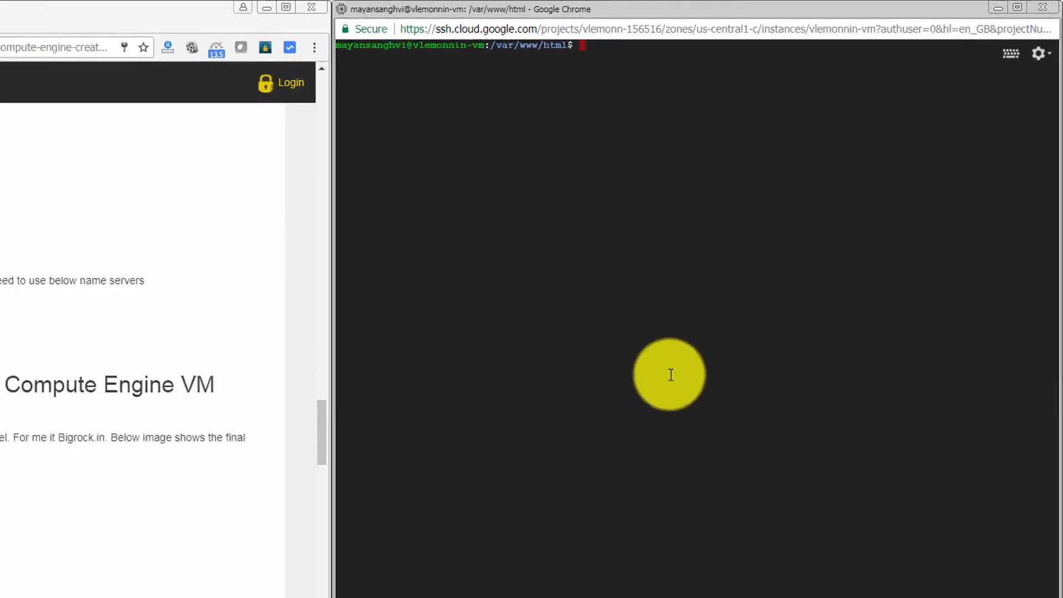
{"action": "type", "text": "ls"}
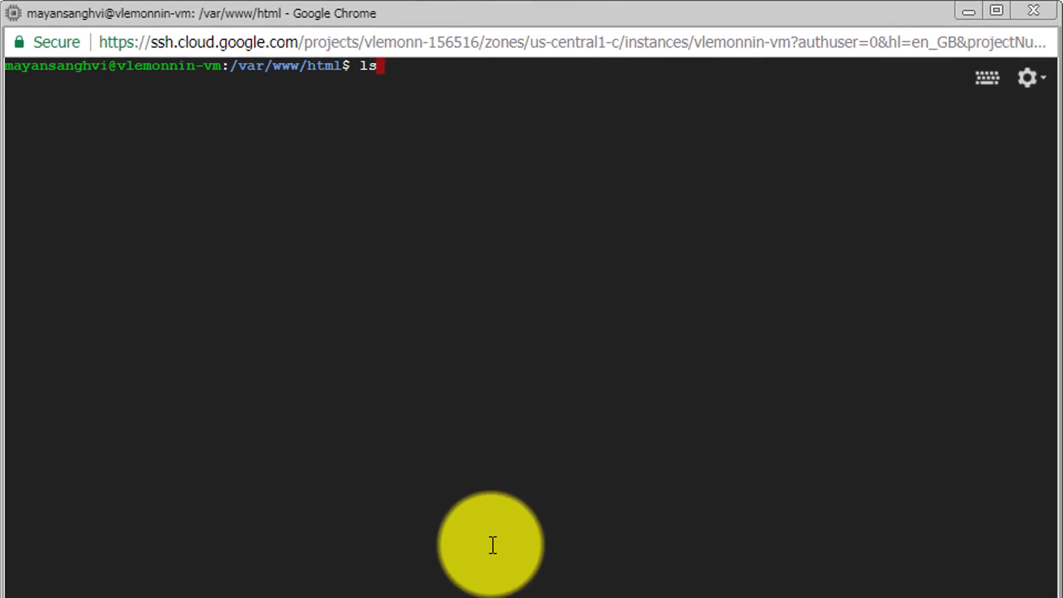
{"action": "key", "text": "Return"}
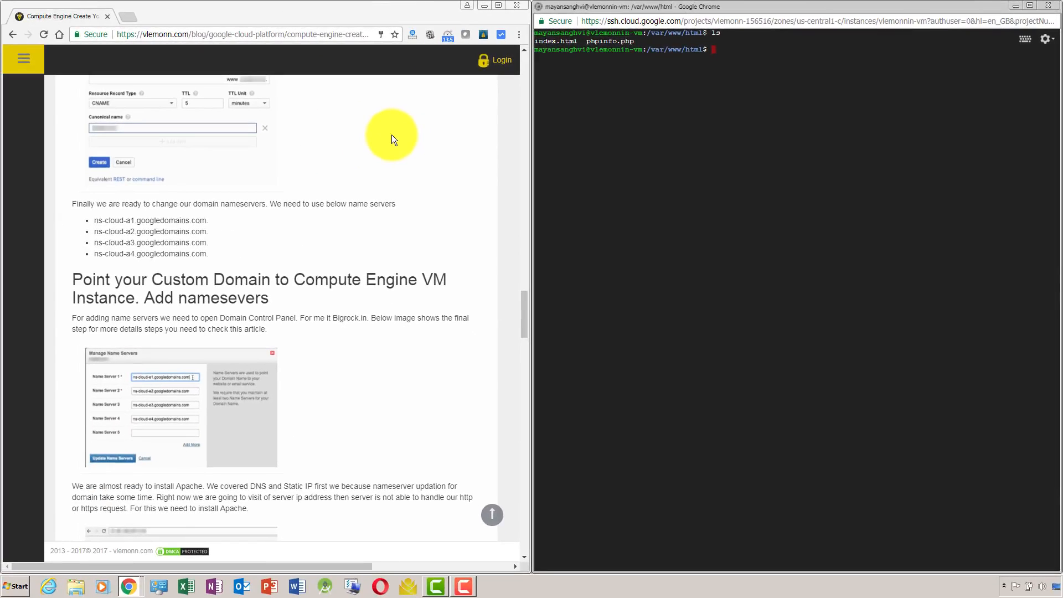
Switch to the browser window with the Apache default page and load vlemonn.in in a new tab.
{"action": "key", "text": "alt+Tab"}
{"action": "key", "text": "alt+Tab"}
{"action": "key", "text": "alt+Tab"}
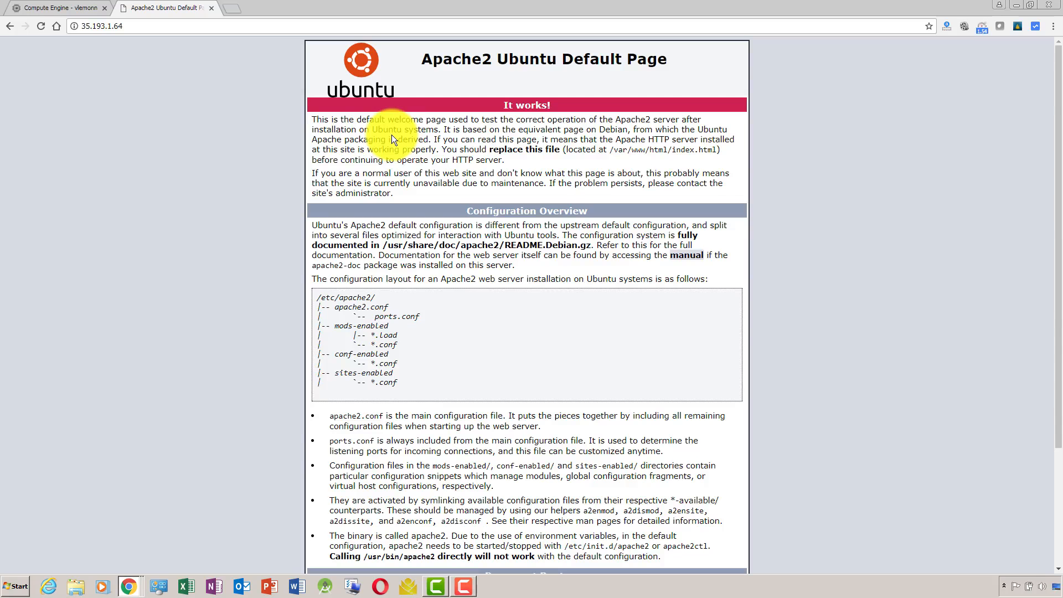
{"action": "left_click", "coordinate": [286, 26]}
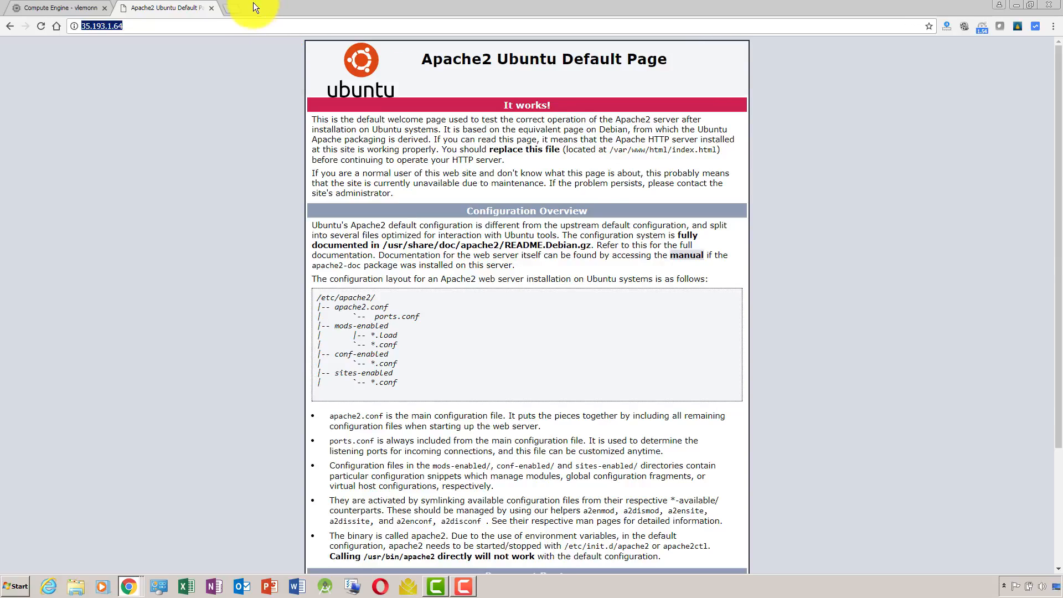
{"action": "left_click", "coordinate": [235, 7]}
{"action": "type", "text": "vlemonn"}
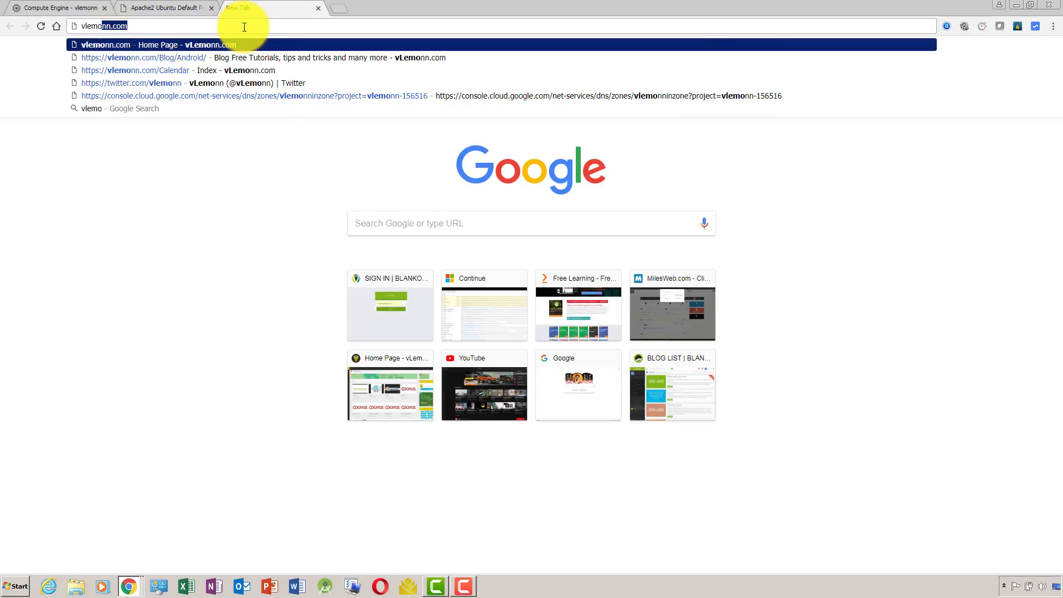
{"action": "type", "text": ".in"}
{"action": "key", "text": "Return"}
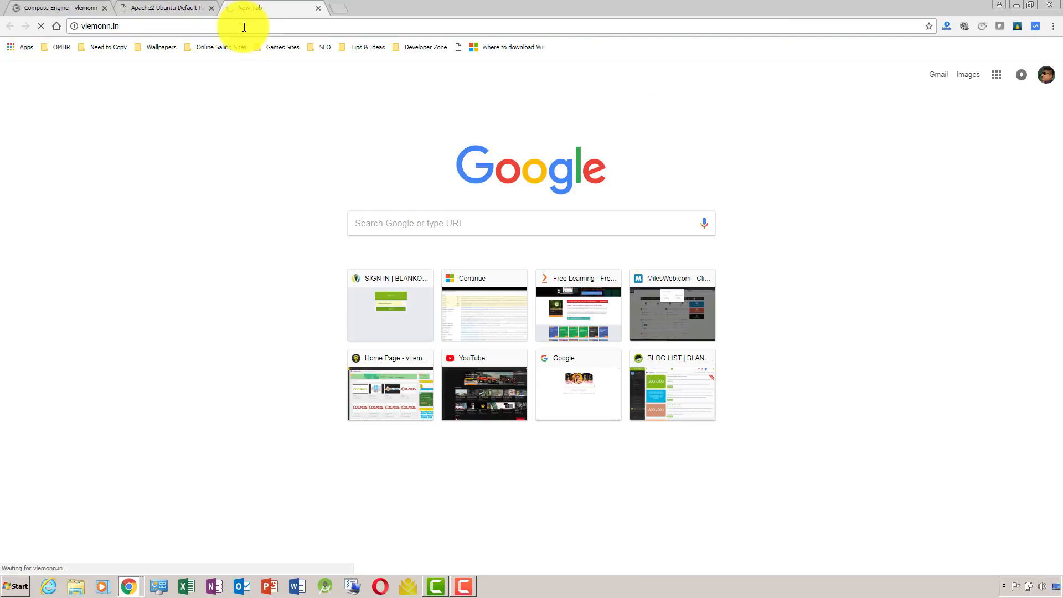
Open an incognito window and load vlemonn.in there.
{"action": "key", "text": "ctrl+shift+n"}
{"action": "type", "text": "vlemonn"}
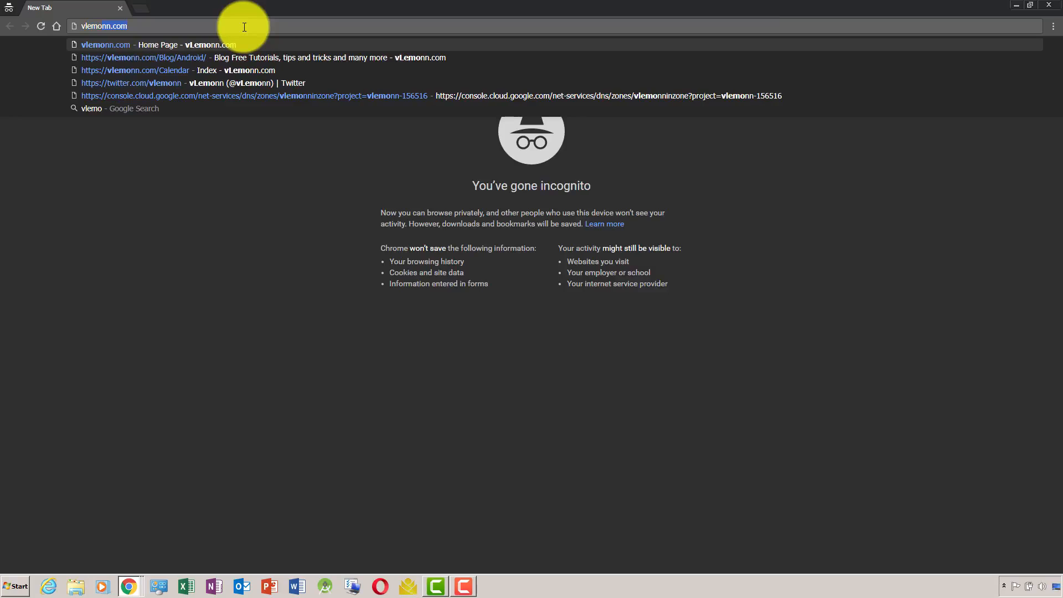
{"action": "type", "text": ".in"}
{"action": "key", "text": "Return"}
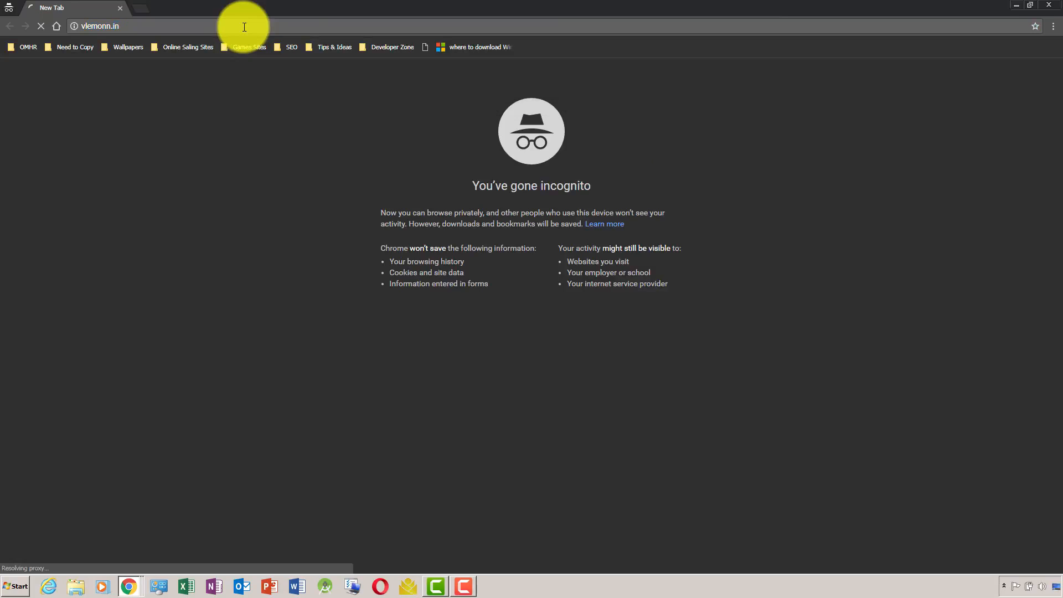
Close the vlemonn.in tab in the regular browser window and return to the incognito window to view the site.
{"action": "key", "text": "alt+Tab"}
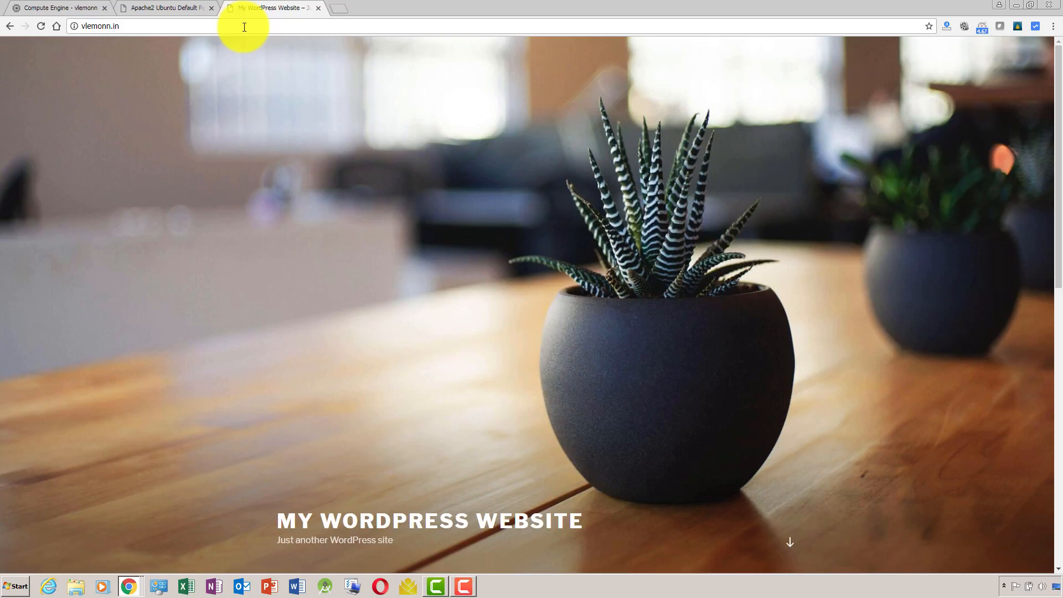
{"action": "left_click", "coordinate": [318, 9]}
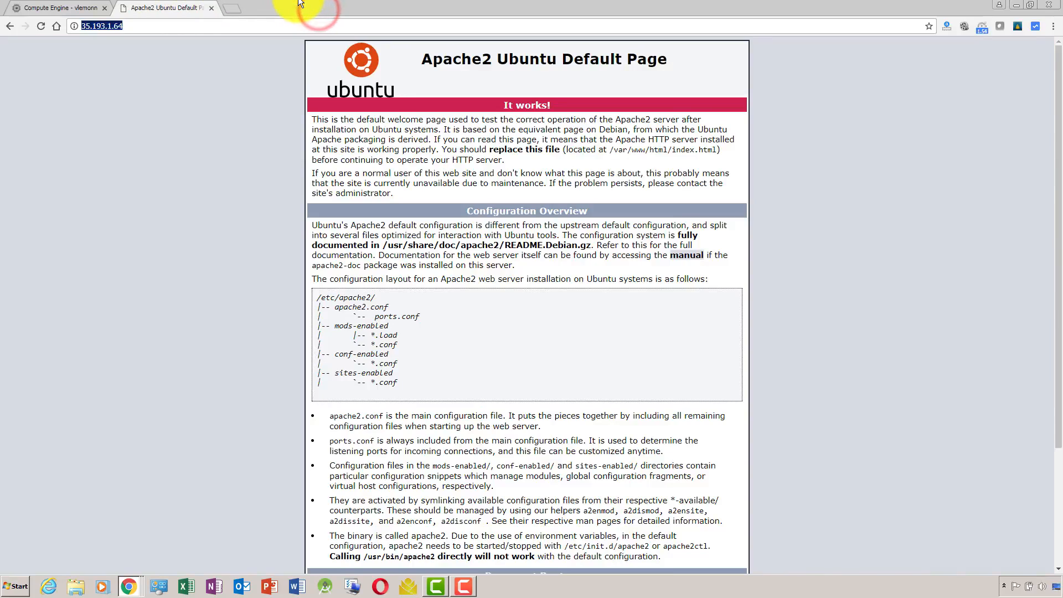
{"action": "key", "text": "alt+Tab"}
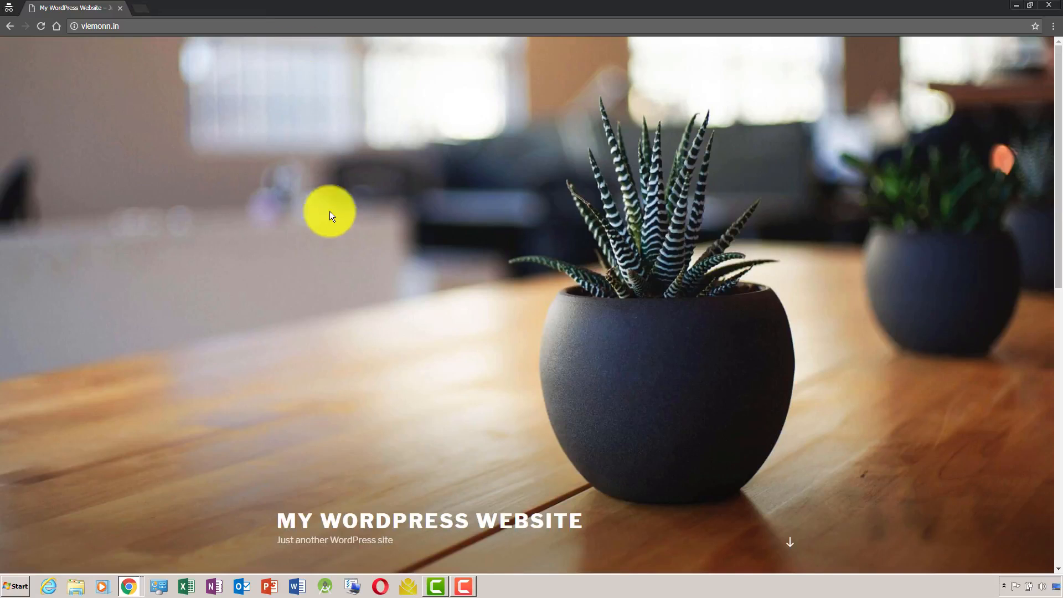
{"action": "left_click", "coordinate": [375, 590]}
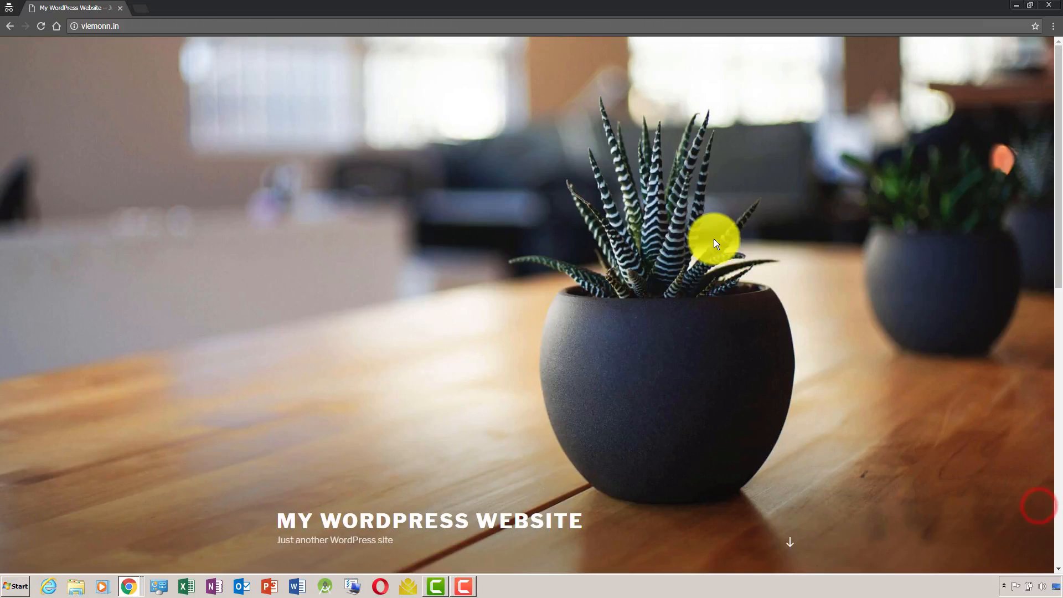
Return to the browser window with the Apache default page and load 35.193.1.64/phpinfo.php.
{"action": "key", "text": "alt+Tab"}
{"action": "key", "text": "alt+Tab"}
{"action": "key", "text": "alt+Tab"}
{"action": "key", "text": "alt+Tab"}
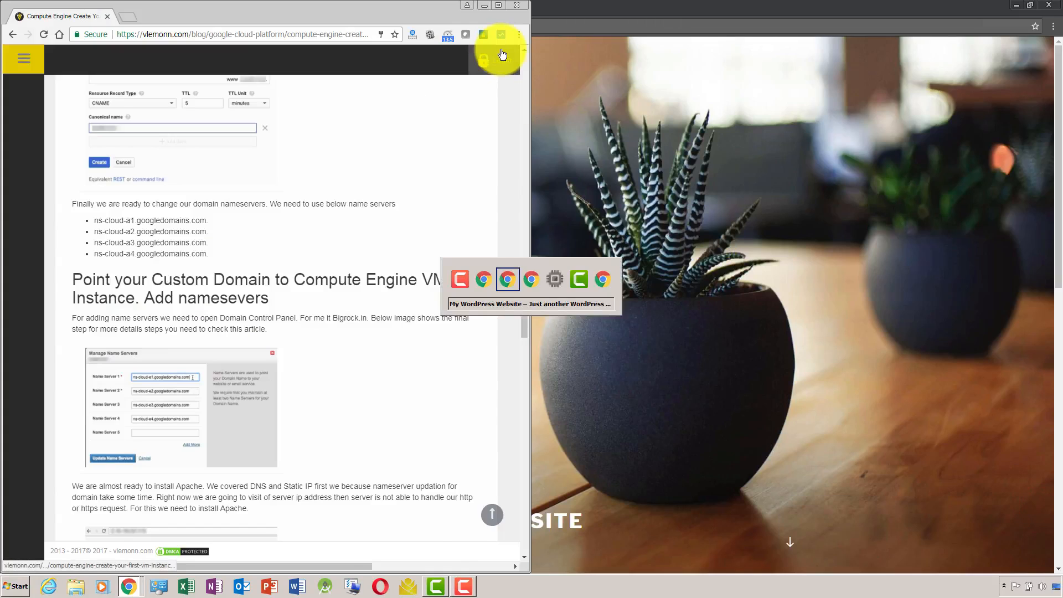
{"action": "key", "text": "alt+Tab"}
{"action": "left_click", "coordinate": [277, 20]}
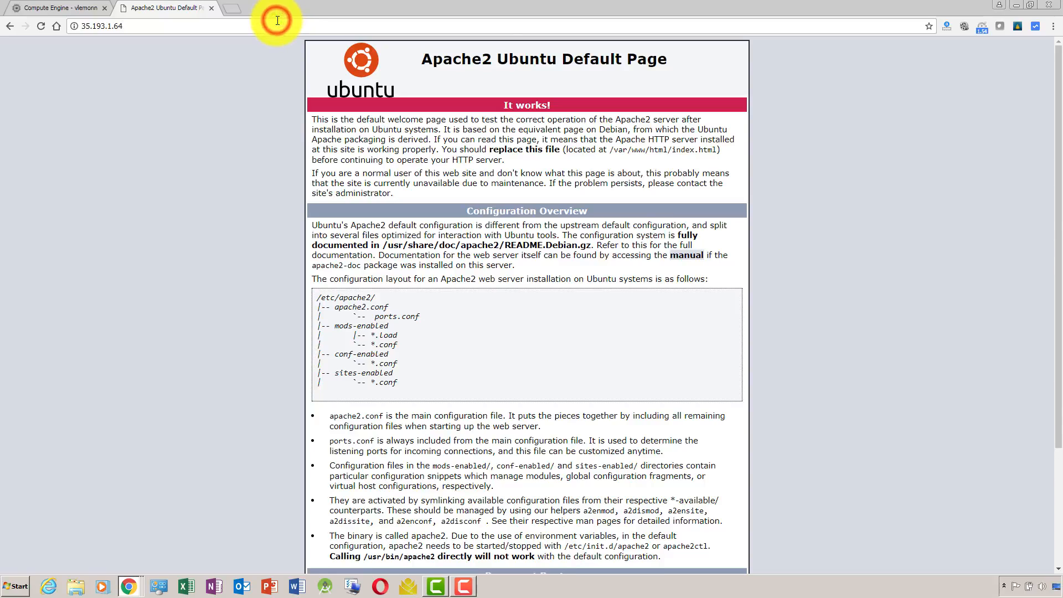
{"action": "type", "text": "/"}
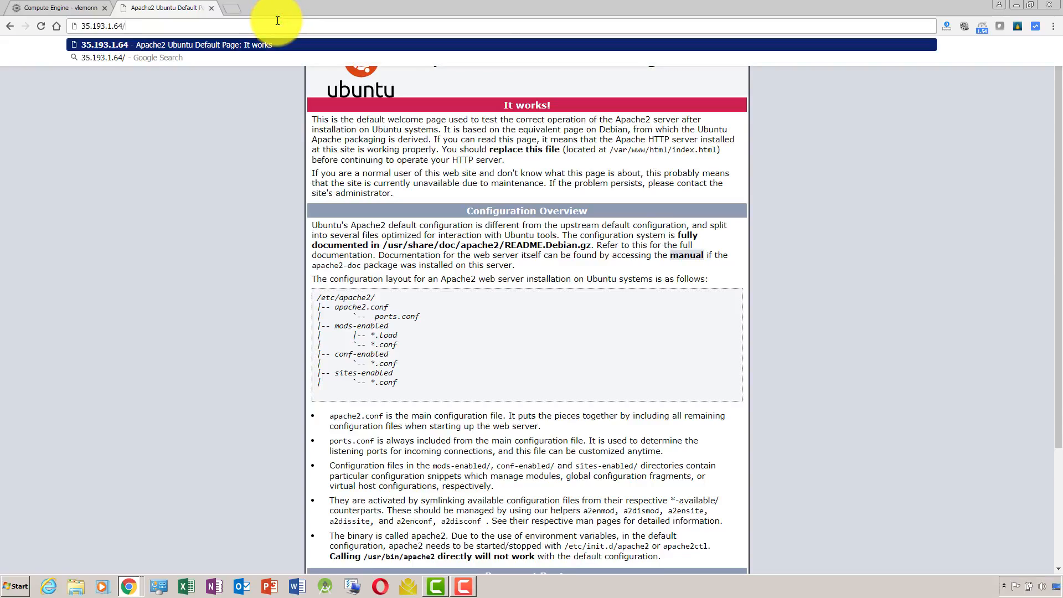
{"action": "type", "text": "php"}
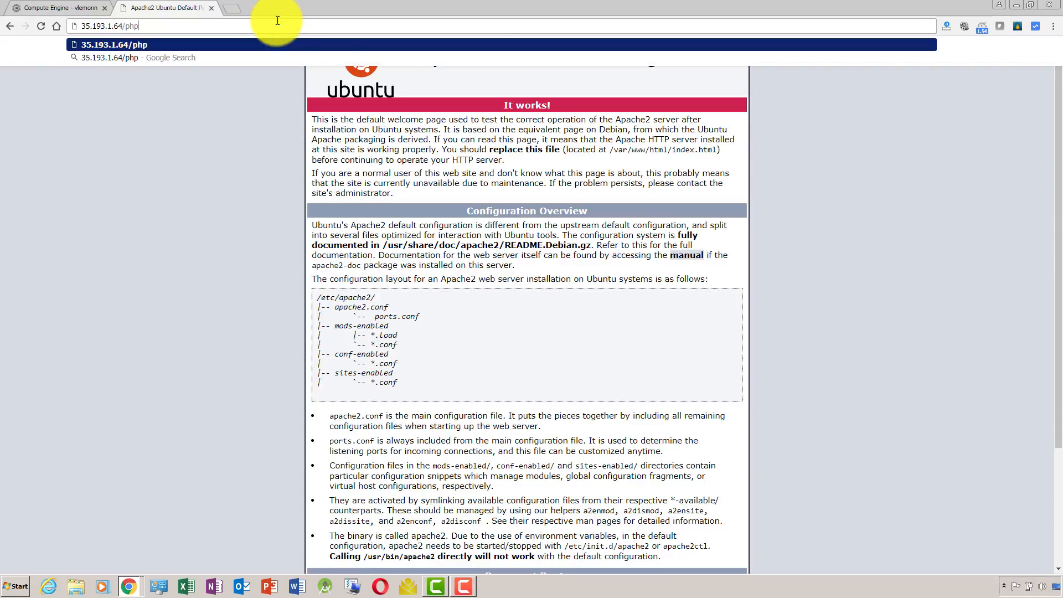
{"action": "type", "text": "info.ph"}
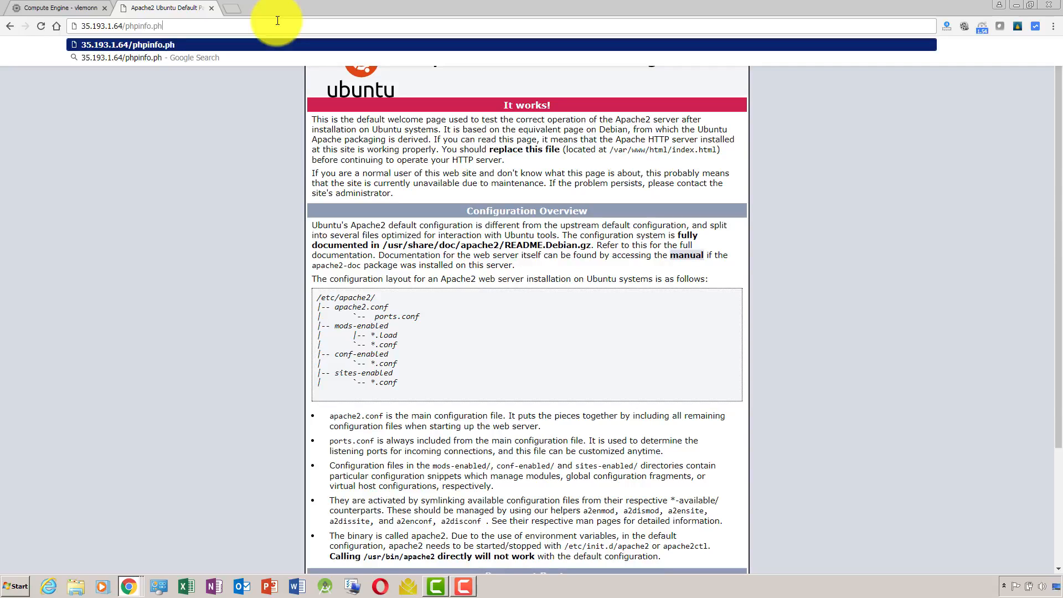
{"action": "type", "text": "p"}
{"action": "key", "text": "Return"}
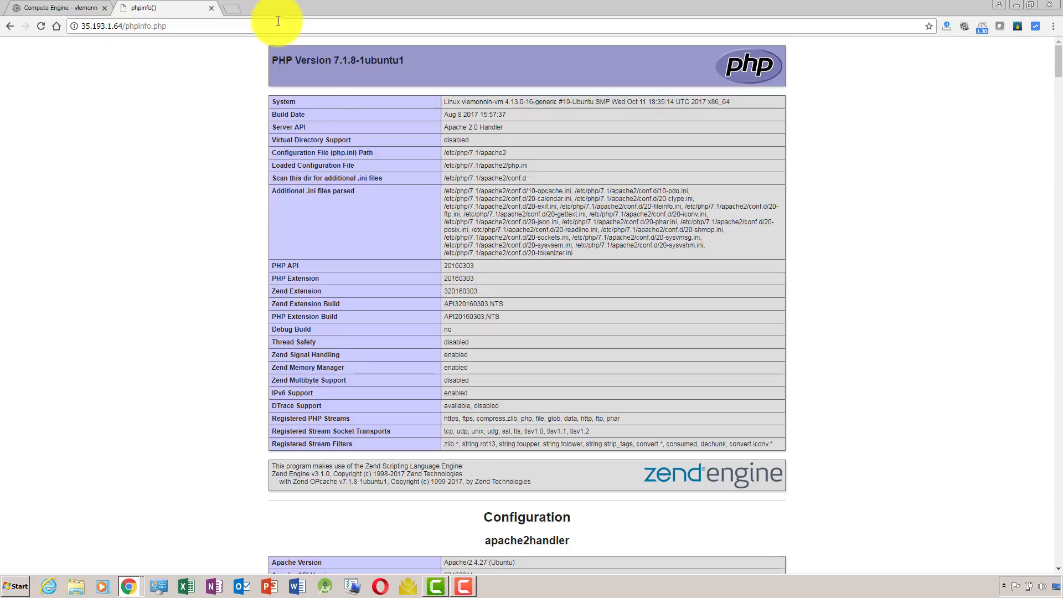
Examine the PHP version and the configuration sections on the phpinfo page.
{"action": "left_click_drag", "start_coordinate": [306, 61], "coordinate": [406, 63]}
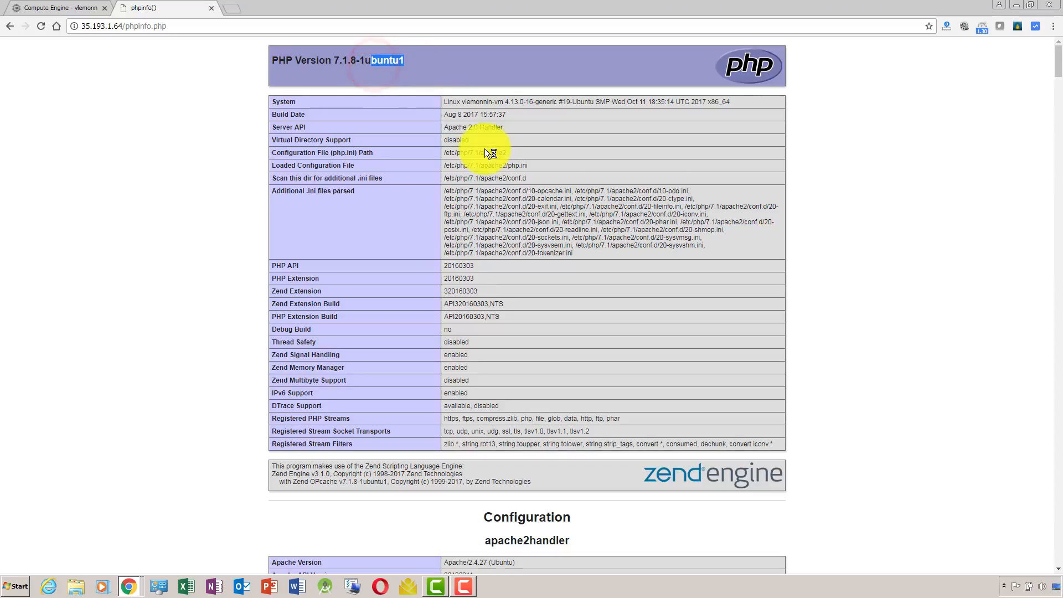
{"action": "scroll", "coordinate": [1059, 78], "scroll_direction": "down", "scroll_amount": 3}
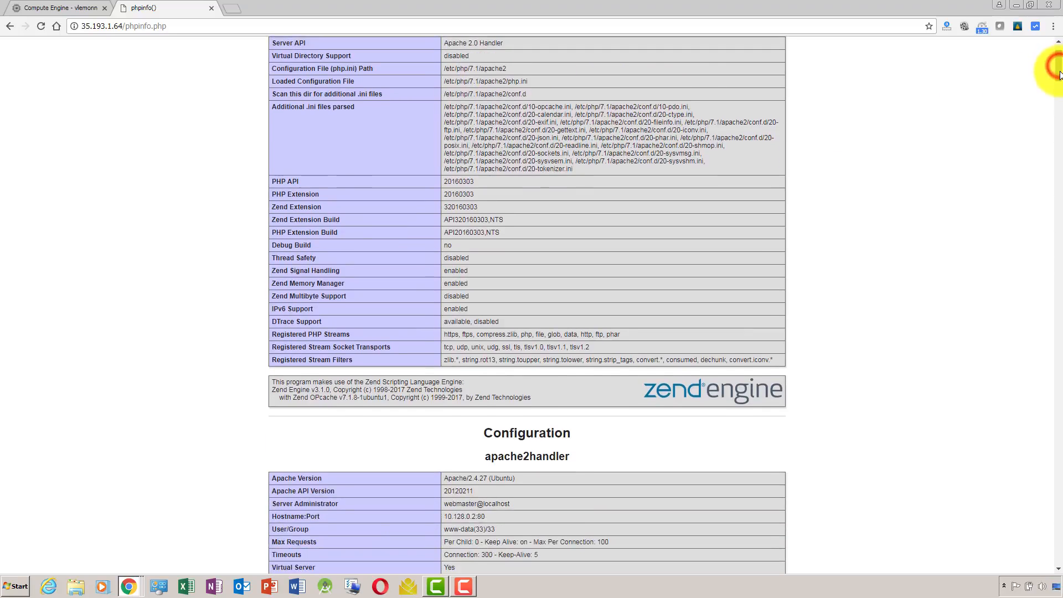
{"action": "left_click_drag", "start_coordinate": [1059, 78], "coordinate": [1060, 215]}
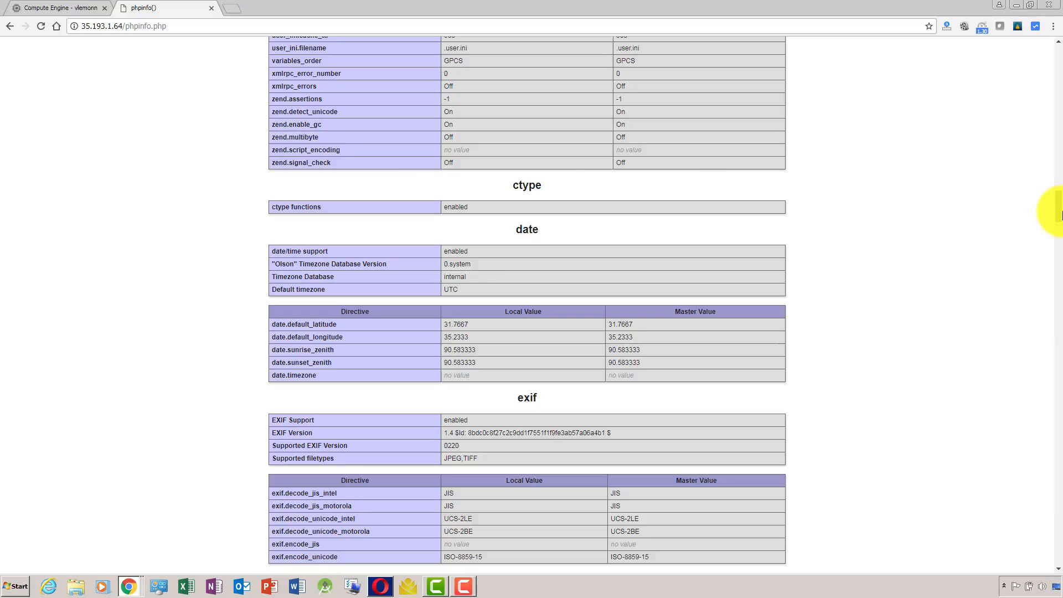
Close the phpinfo page, return to the SSH terminal and open phpinfo.php in nano with sudo.
{"action": "key", "text": "ctrl+w"}
{"action": "key", "text": "alt+Tab"}
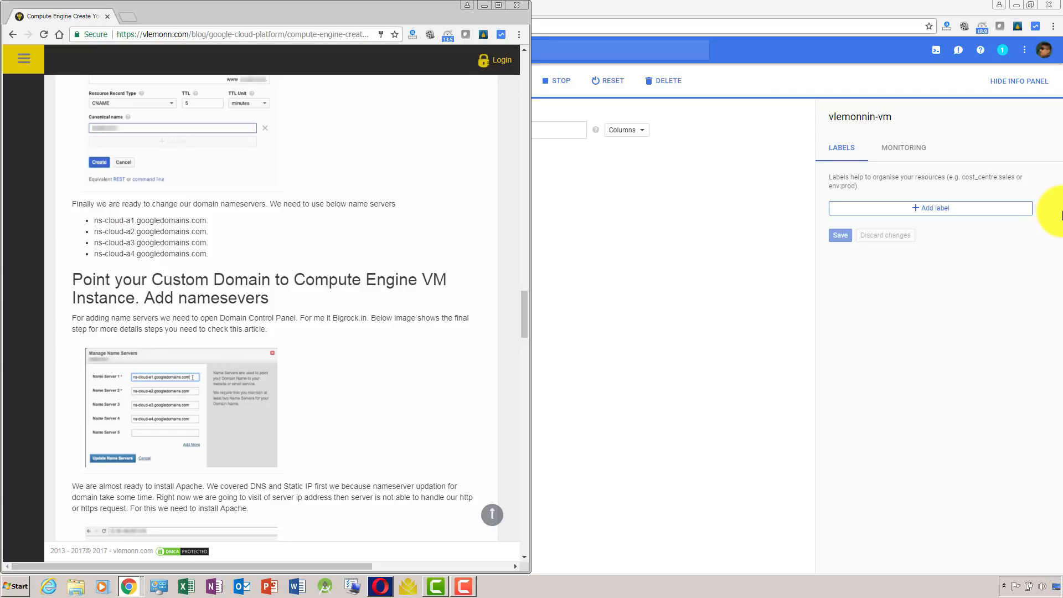
{"action": "key", "text": "alt+Tab"}
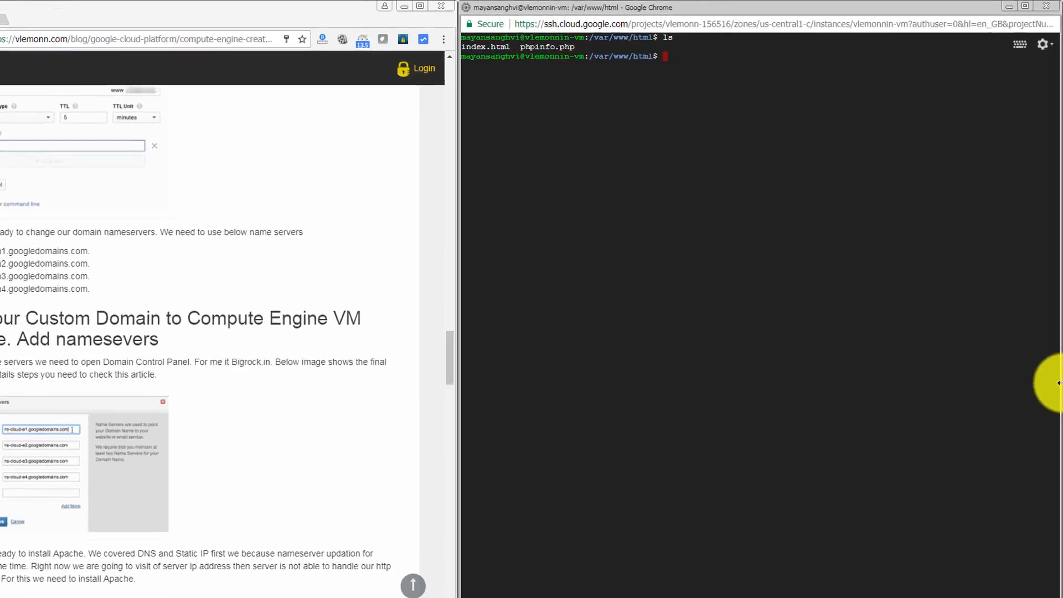
{"action": "type", "text": "sudo na"}
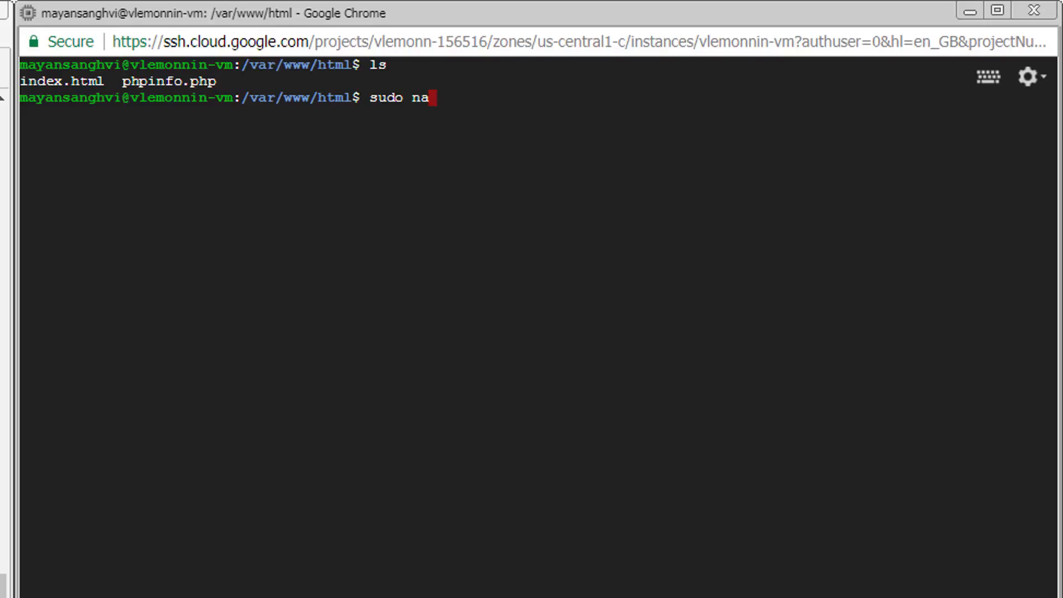
{"action": "type", "text": "no phpinfo"}
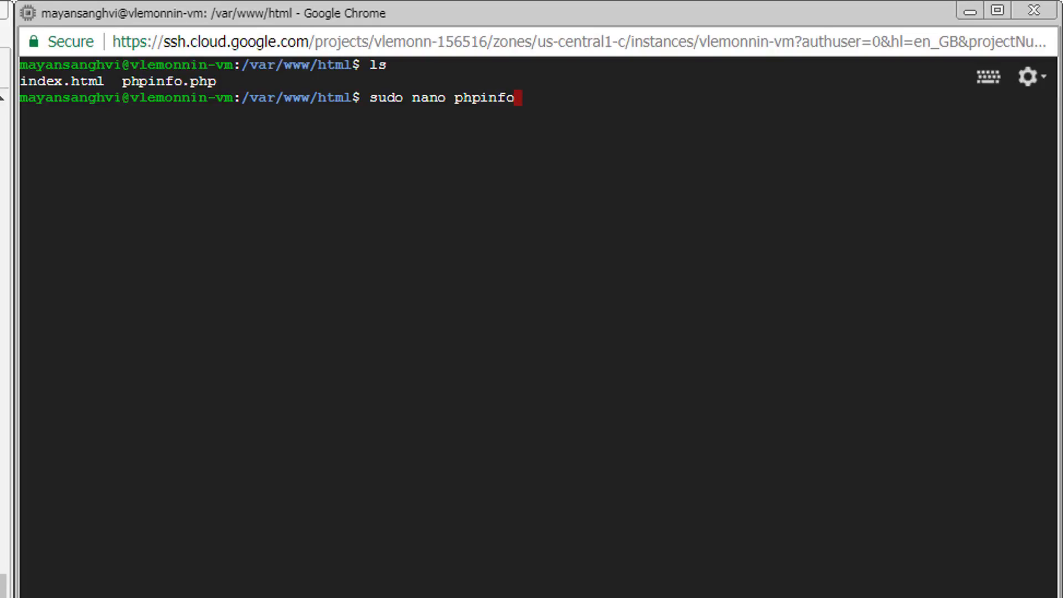
{"action": "type", "text": ".php"}
{"action": "key", "text": "Return"}
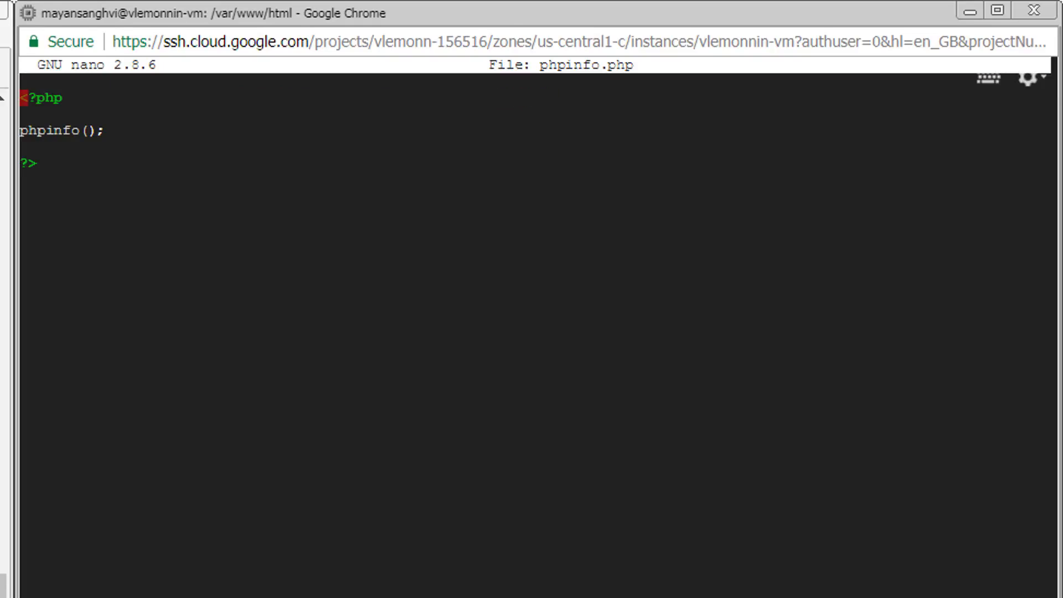
Comment out the phpinfo(); line in the file with //.
{"action": "key", "text": "Down"}
{"action": "key", "text": "Down"}
{"action": "type", "text": "//"}
{"action": "key", "text": "End"}
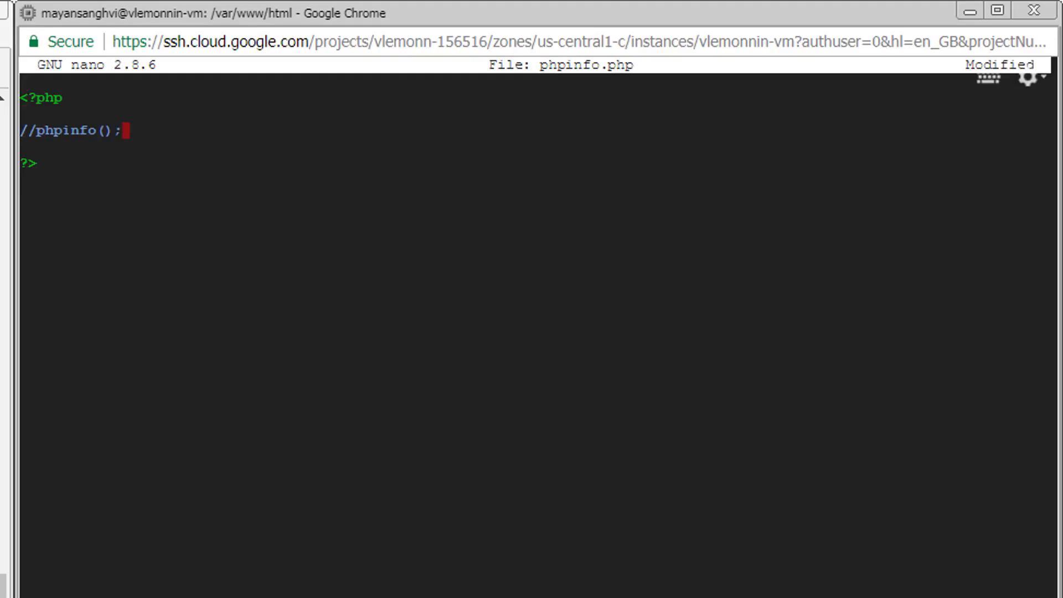
Add the line echo "Hello vLemonn"; directly below the commented-out phpinfo call.
{"action": "key", "text": "Return"}
{"action": "type", "text": "echo \""}
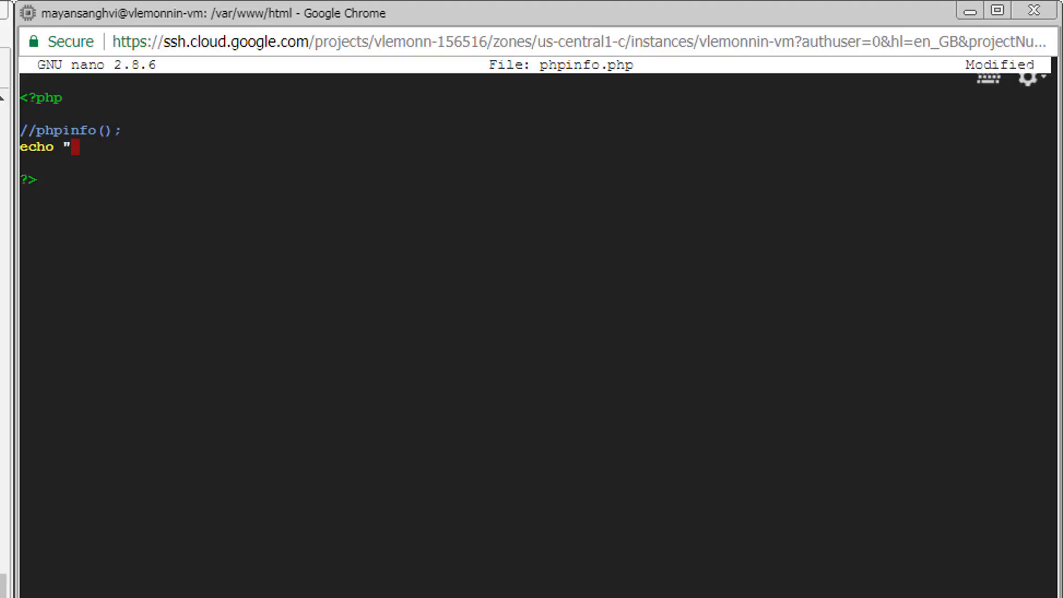
{"action": "type", "text": "Hello vLem"}
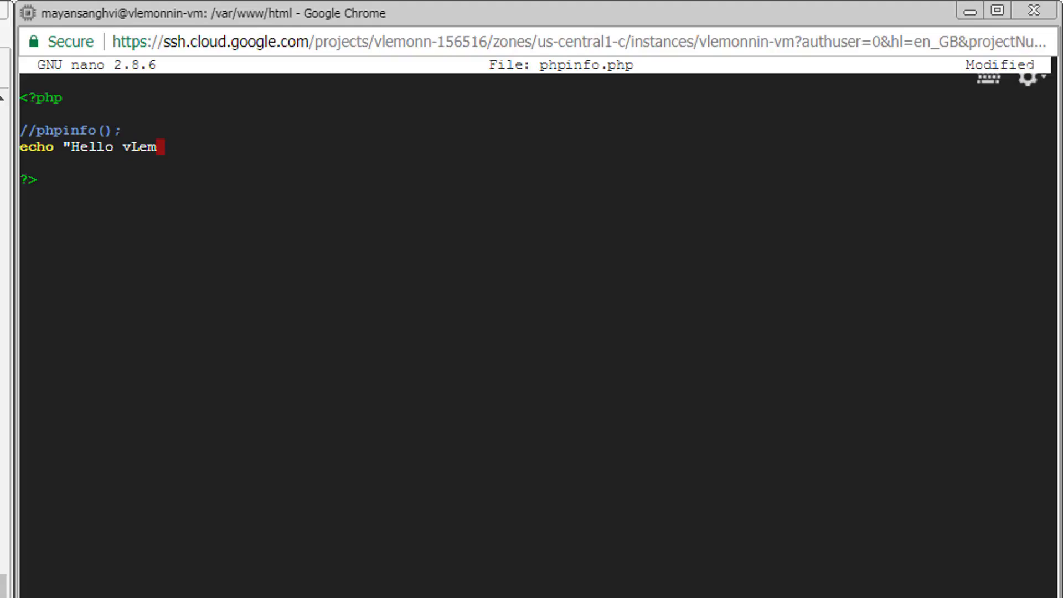
{"action": "type", "text": "onn\";"}
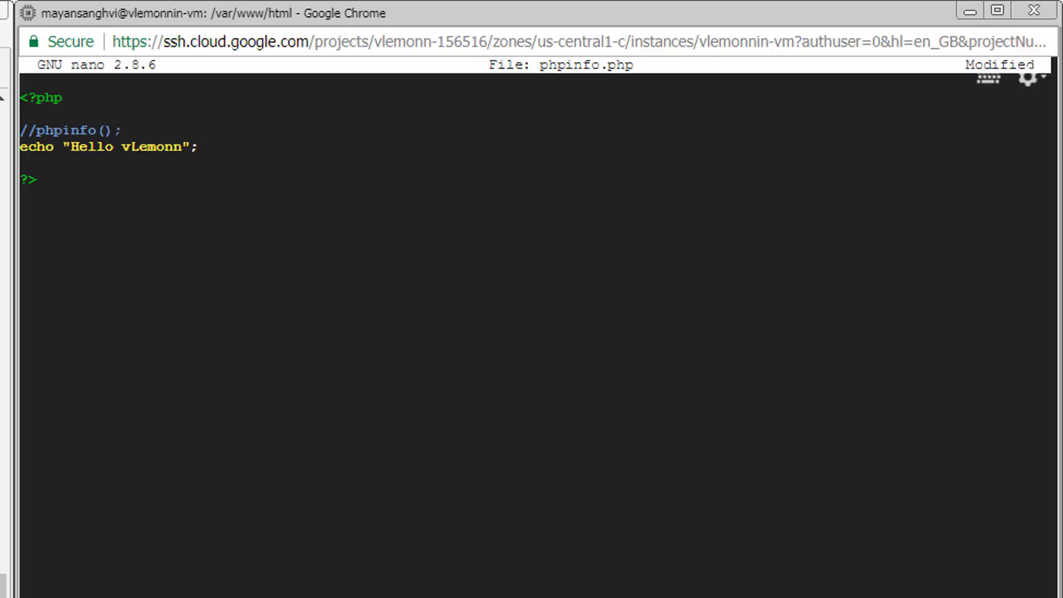
Save phpinfo.php under its current name, exit nano and clear the terminal.
{"action": "key", "text": "Return"}
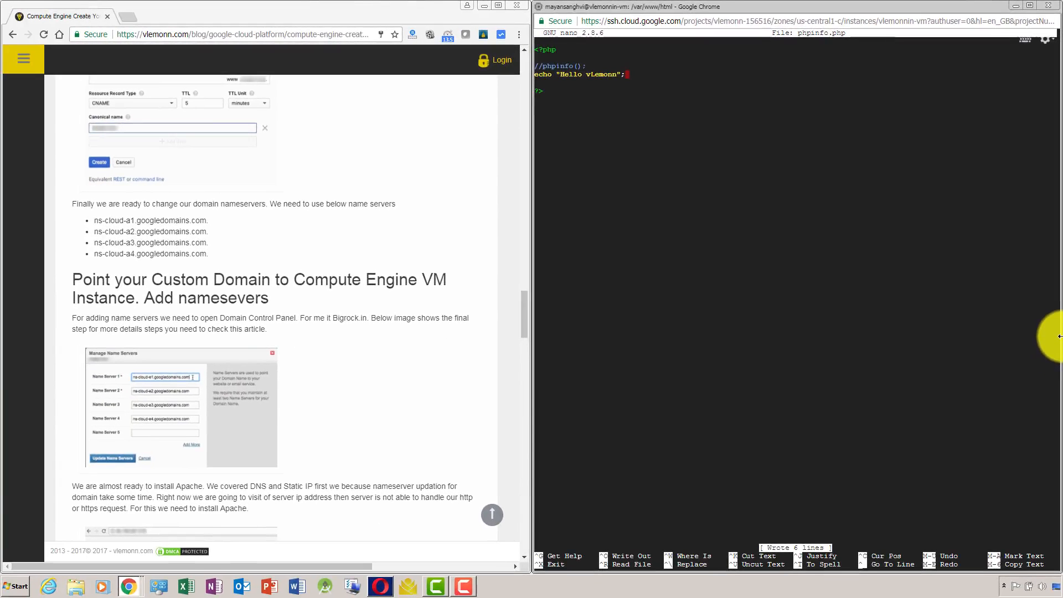
{"action": "key", "text": "ctrl+x"}
{"action": "key", "text": "Return"}
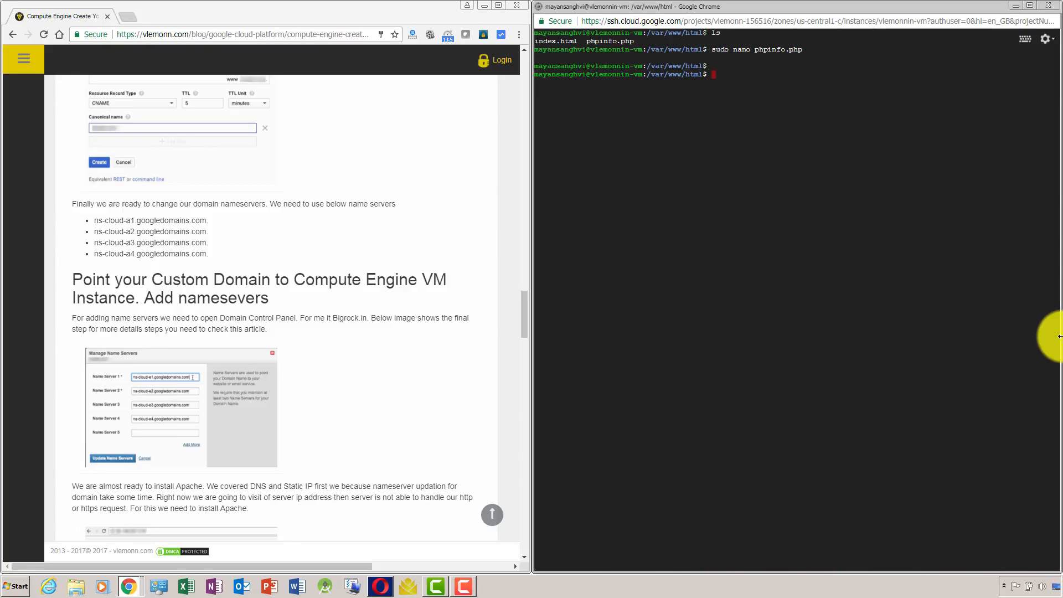
{"action": "type", "text": "clear"}
{"action": "key", "text": "Return"}
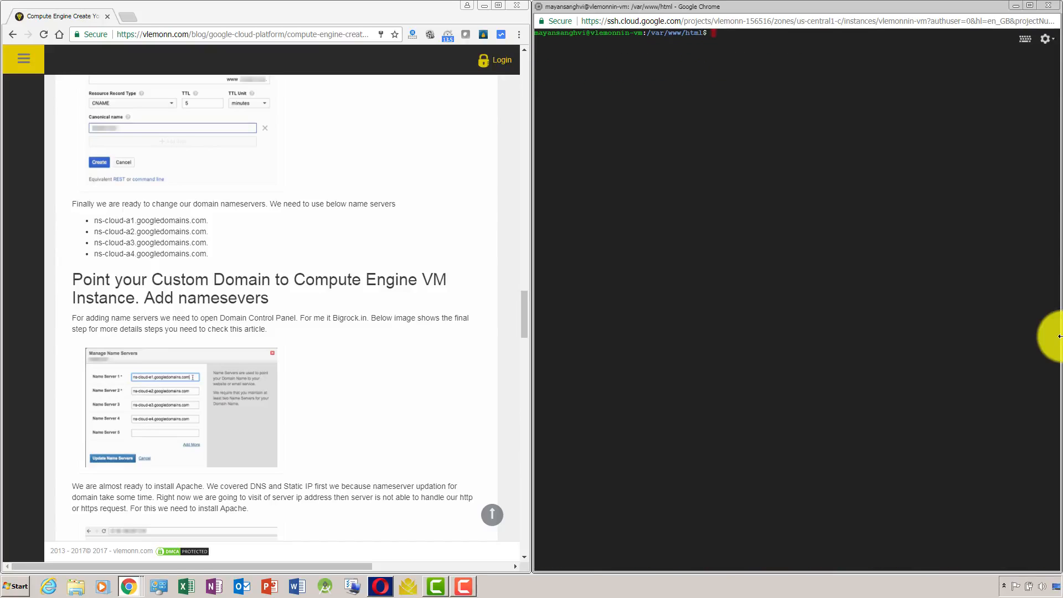
Switch to Opera, load vlemonn.in to check the domain there, and close the browser.
{"action": "key", "text": "alt+Tab"}
{"action": "key", "text": "alt+Tab"}
{"action": "key", "text": "alt+Tab"}
{"action": "key", "text": "alt+Tab"}
{"action": "key", "text": "alt+Tab"}
{"action": "key", "text": "alt+Tab"}
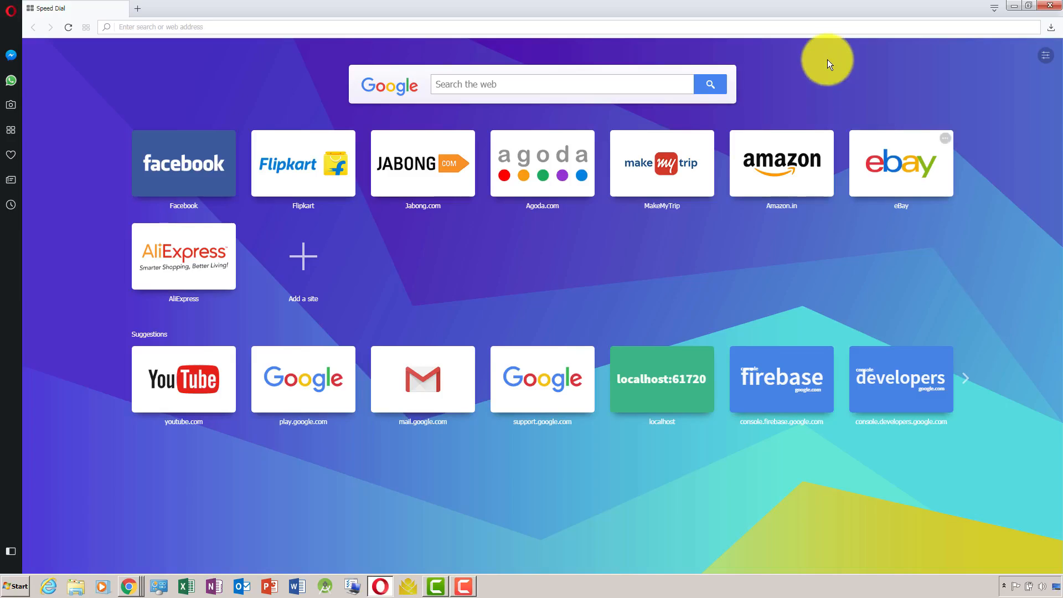
{"action": "left_click", "coordinate": [797, 23]}
{"action": "type", "text": "v"}
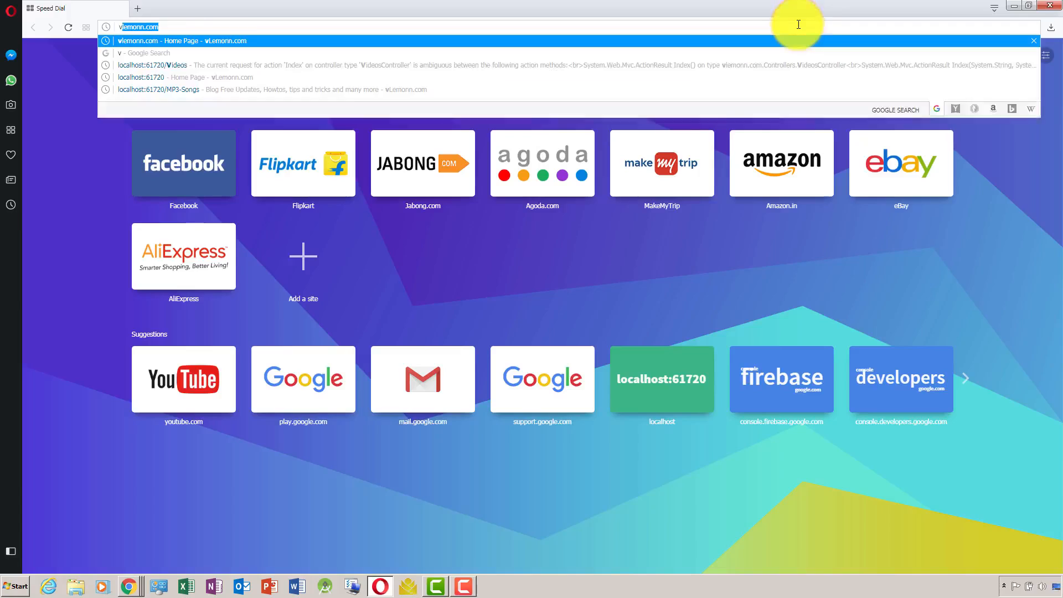
{"action": "type", "text": "lemonn.in"}
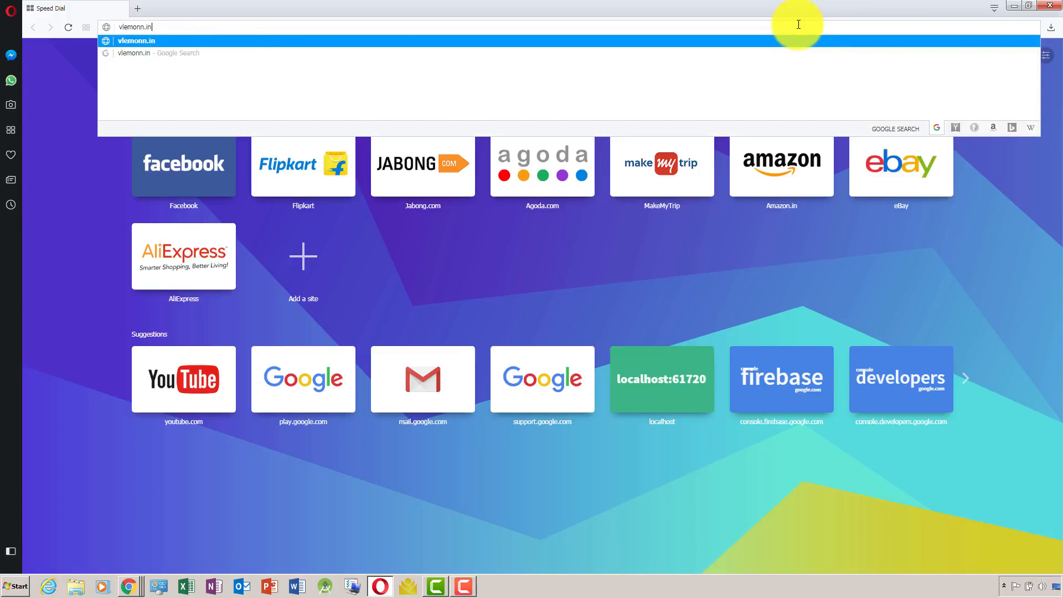
{"action": "key", "text": "Return"}
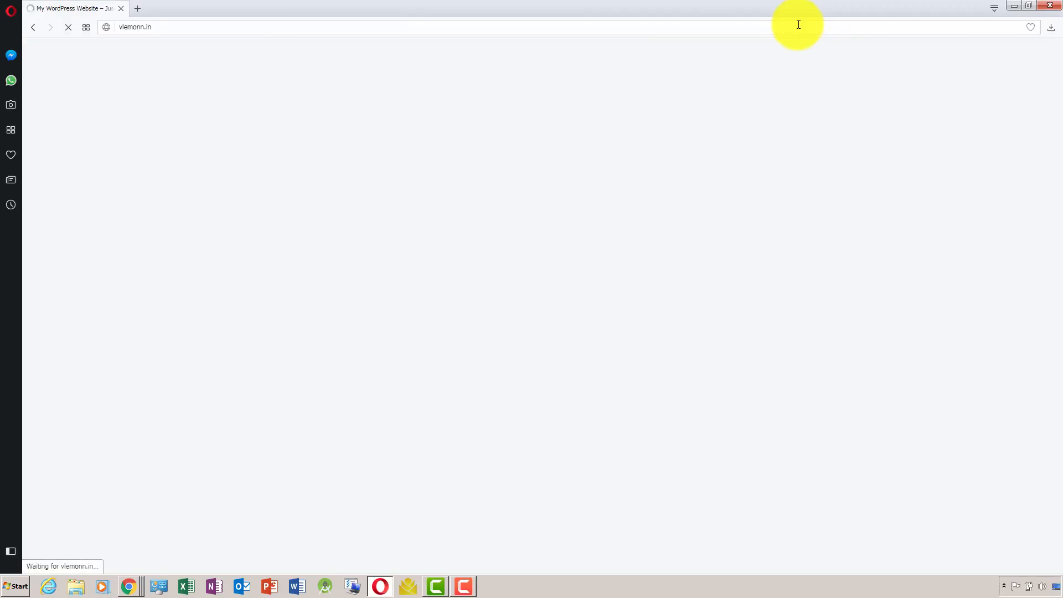
{"action": "key", "text": "ctrl+w"}
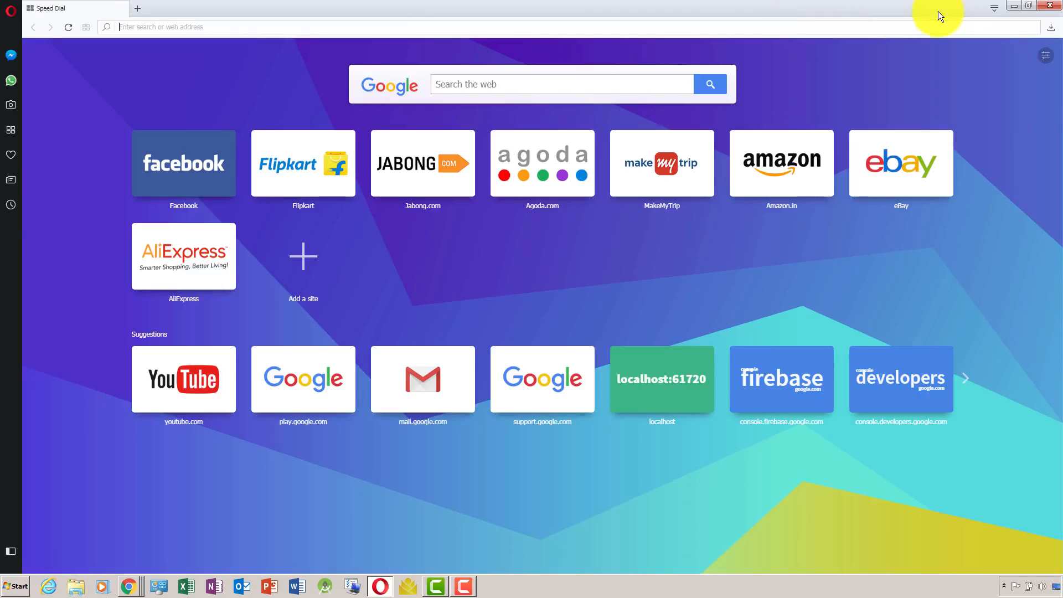
{"action": "left_click", "coordinate": [1043, 7]}
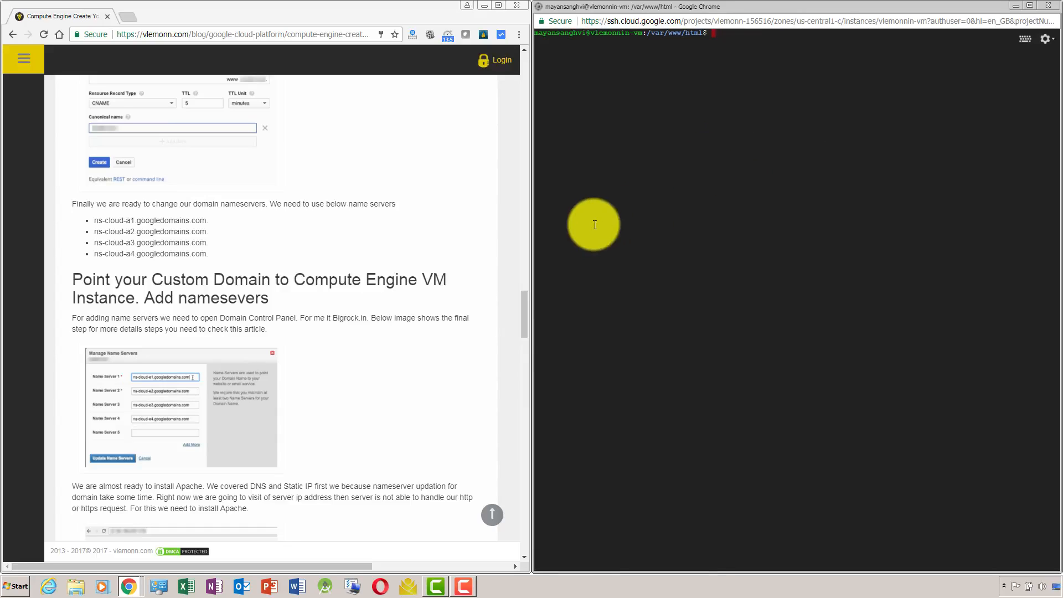
Review the end of the tutorial article around the MySQL test command and return to the SSH terminal.
{"action": "left_click_drag", "start_coordinate": [523, 317], "coordinate": [521, 461]}
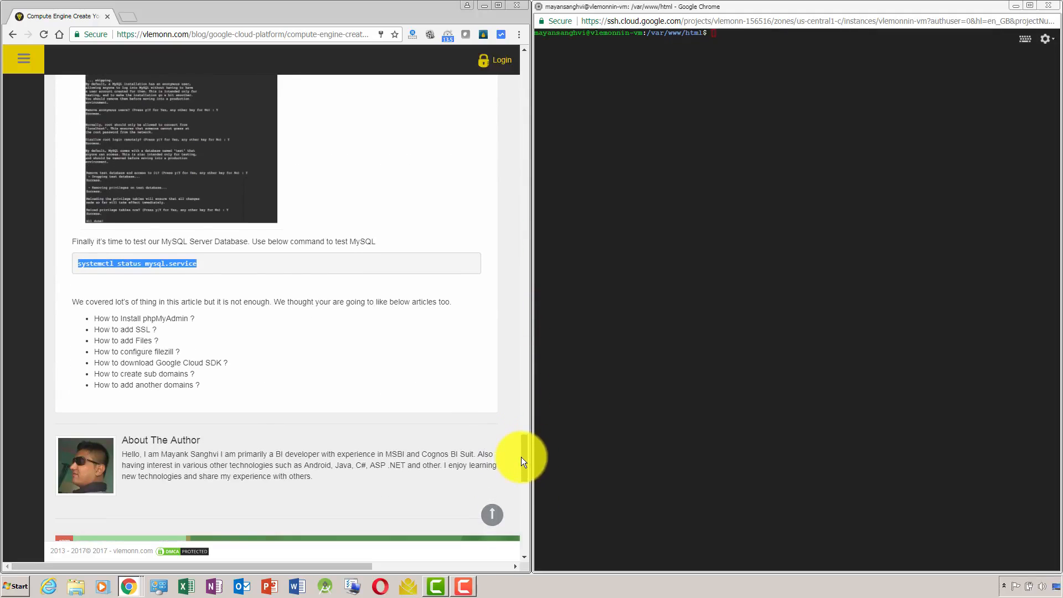
{"action": "left_click", "coordinate": [812, 177]}
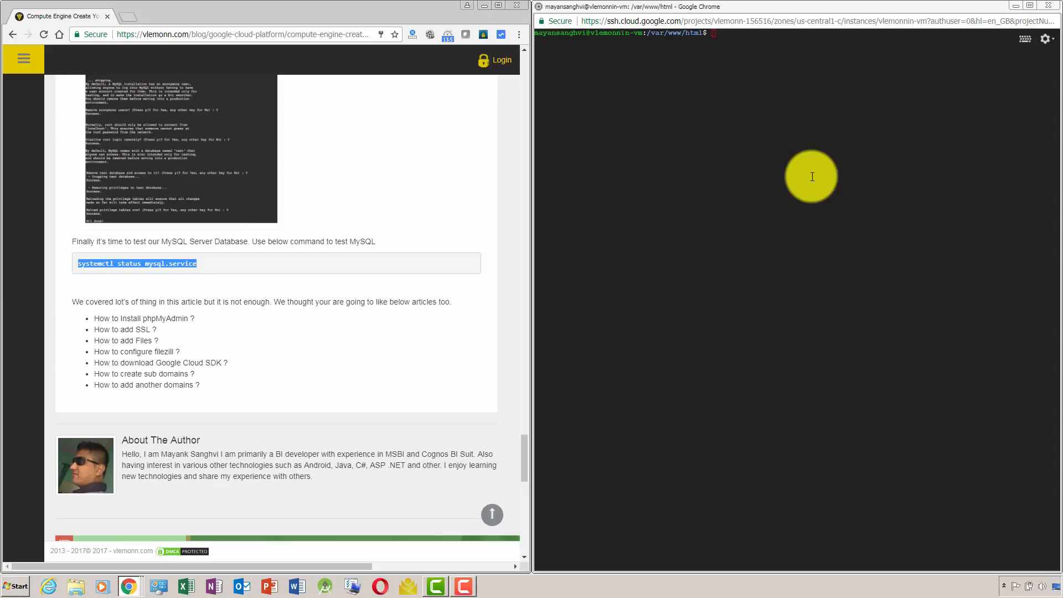
{"action": "key", "text": "BackSpace"}
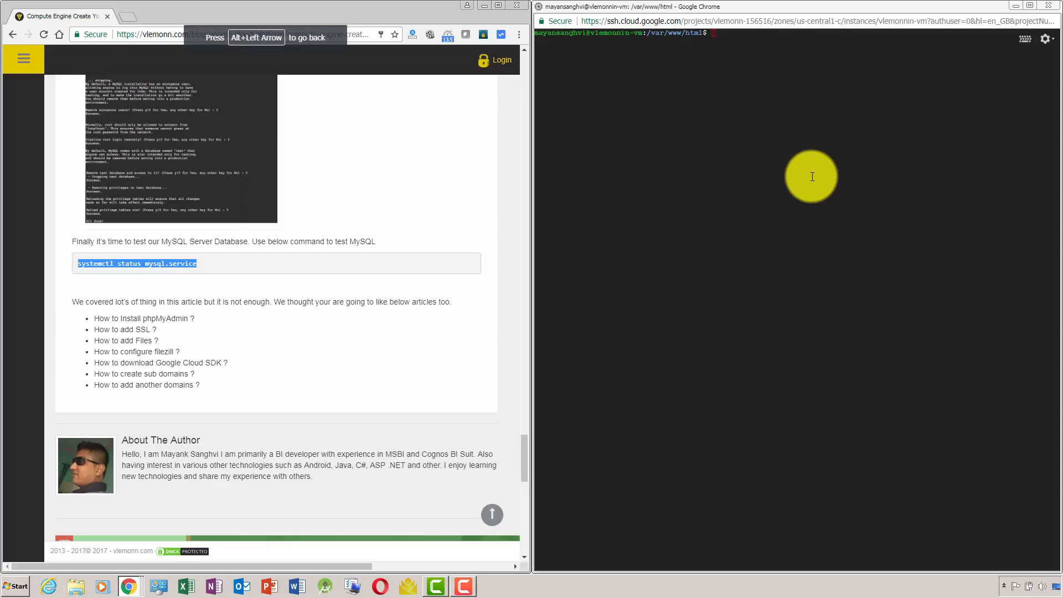
{"action": "key", "text": "space"}
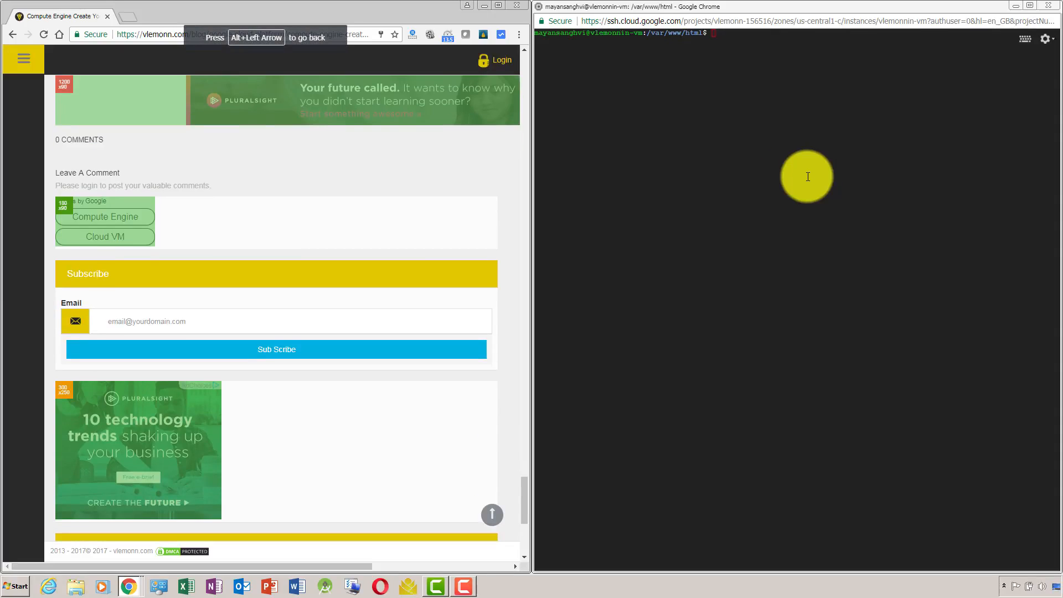
{"action": "left_click_drag", "start_coordinate": [526, 491], "coordinate": [524, 447]}
{"action": "left_click", "coordinate": [373, 369]}
{"action": "left_click", "coordinate": [703, 146]}
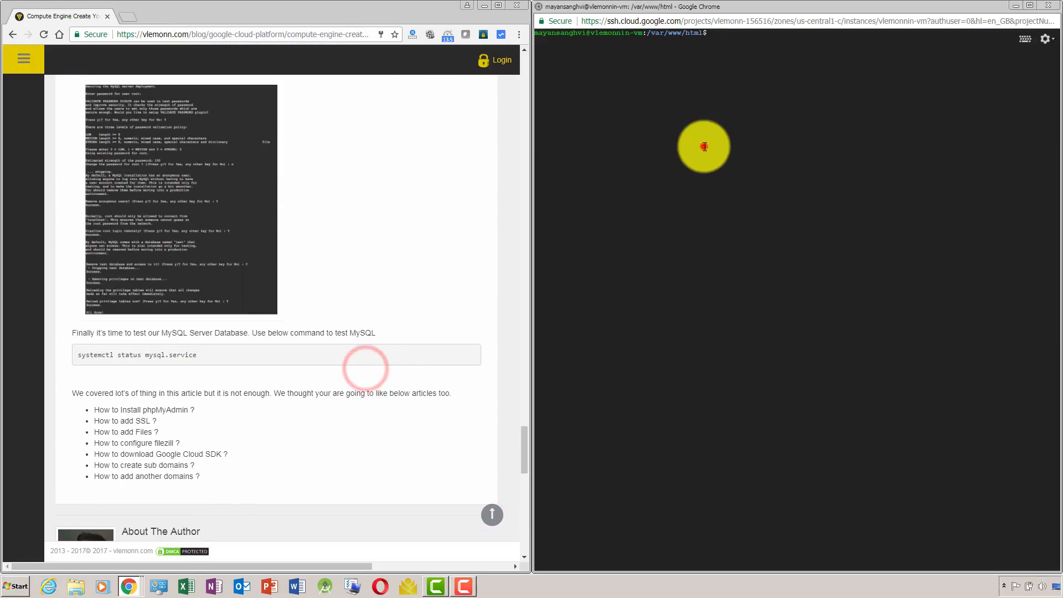
{"action": "type", "text": "sudo nanon"}
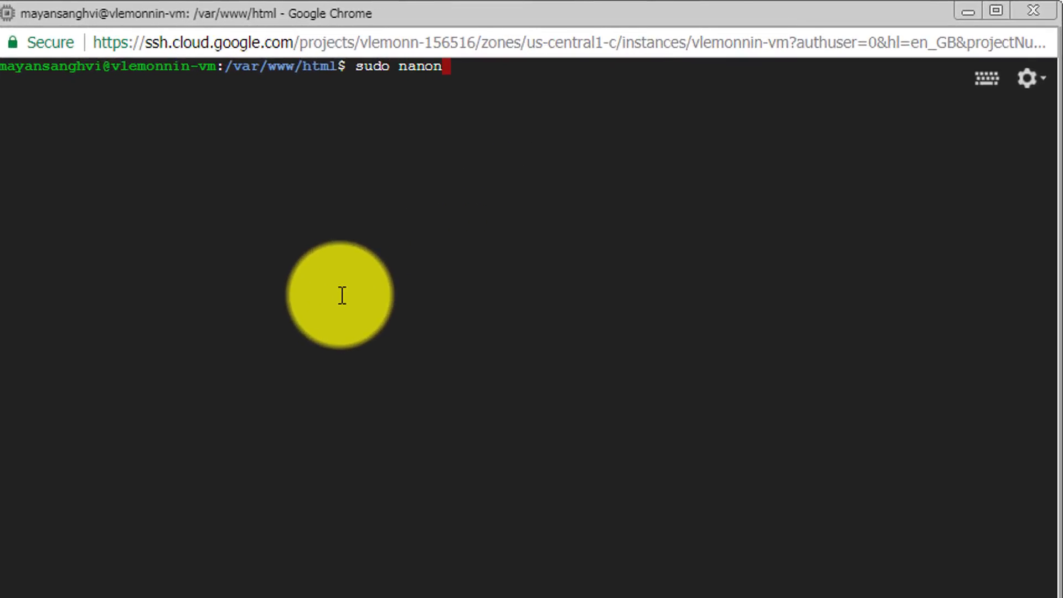
{"action": "key", "text": "BackSpace"}
{"action": "type", "text": "index"}
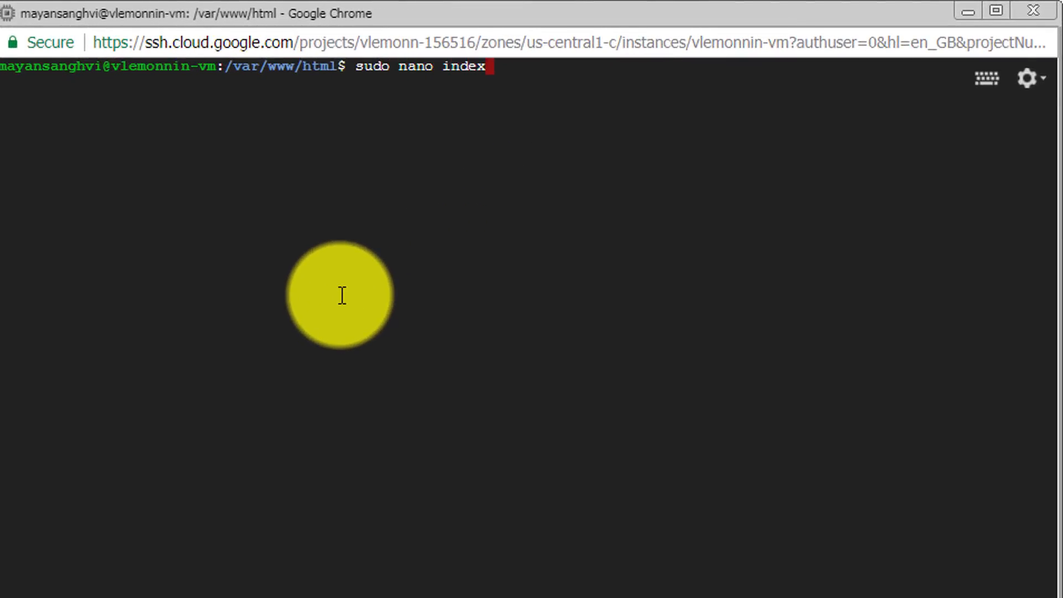
{"action": "key", "text": "BackSpace"}
{"action": "key", "text": "BackSpace"}
{"action": "key", "text": "BackSpace"}
{"action": "key", "text": "BackSpace"}
{"action": "key", "text": "BackSpace"}
{"action": "key", "text": "BackSpace"}
{"action": "key", "text": "BackSpace"}
{"action": "key", "text": "BackSpace"}
{"action": "key", "text": "BackSpace"}
{"action": "key", "text": "BackSpace"}
{"action": "key", "text": "BackSpace"}
{"action": "key", "text": "BackSpace"}
{"action": "key", "text": "BackSpace"}
{"action": "key", "text": "BackSpace"}
{"action": "key", "text": "BackSpace"}
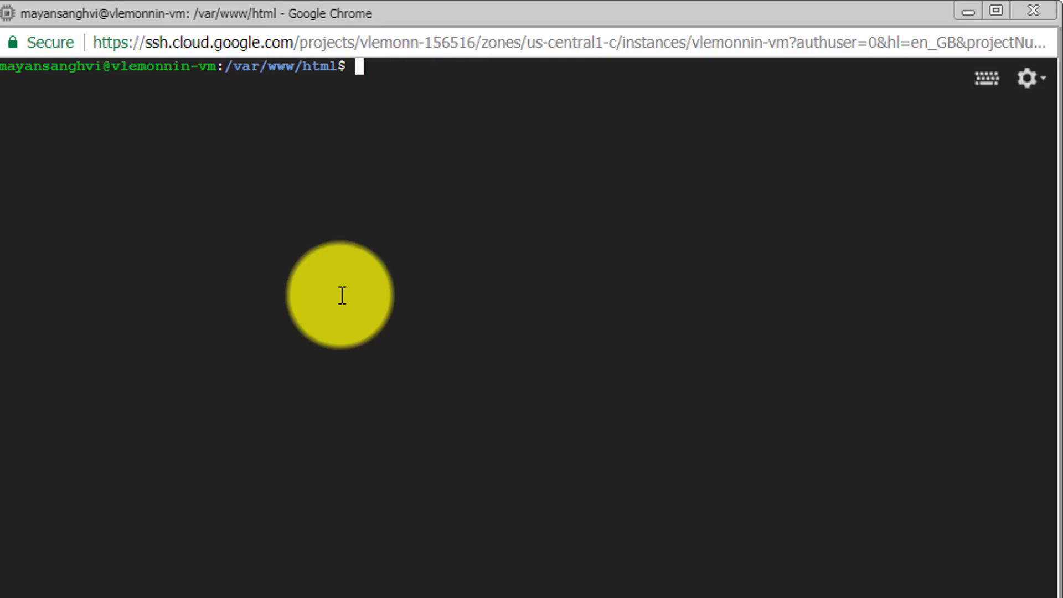
Change to the home directory and open a new file /var/www/html/index.php in nano with sudo.
{"action": "type", "text": "cd ~"}
{"action": "key", "text": "Return"}
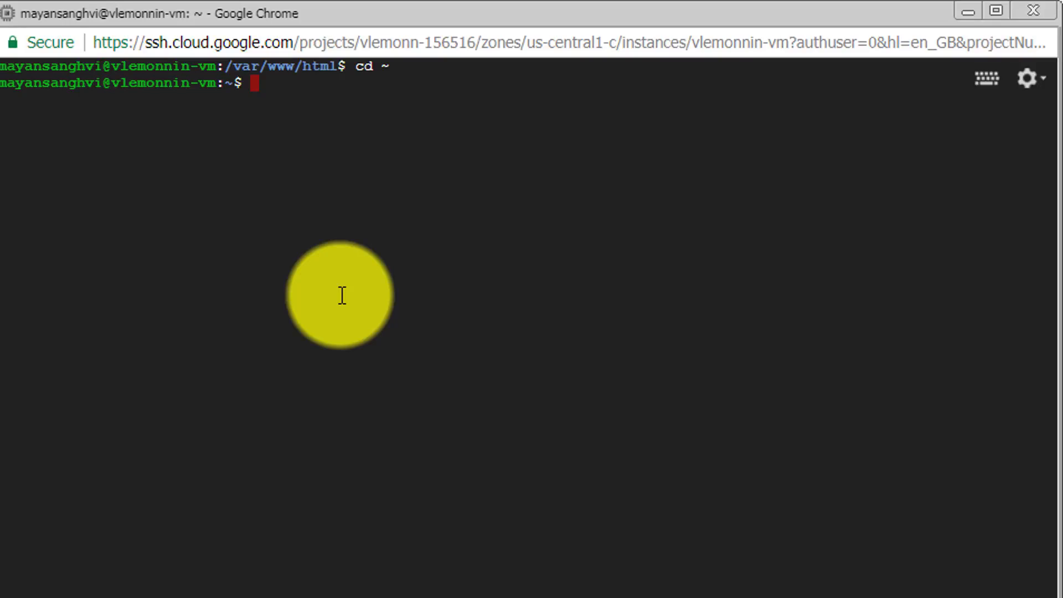
{"action": "type", "text": "sudo nanon"}
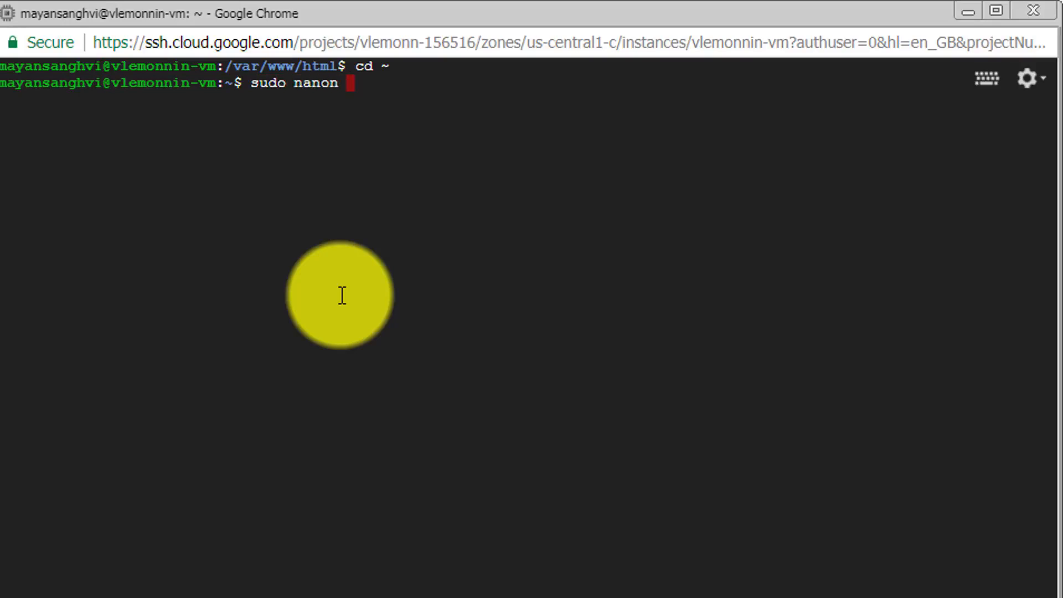
{"action": "key", "text": "BackSpace"}
{"action": "key", "text": "BackSpace"}
{"action": "type", "text": "/var/www"}
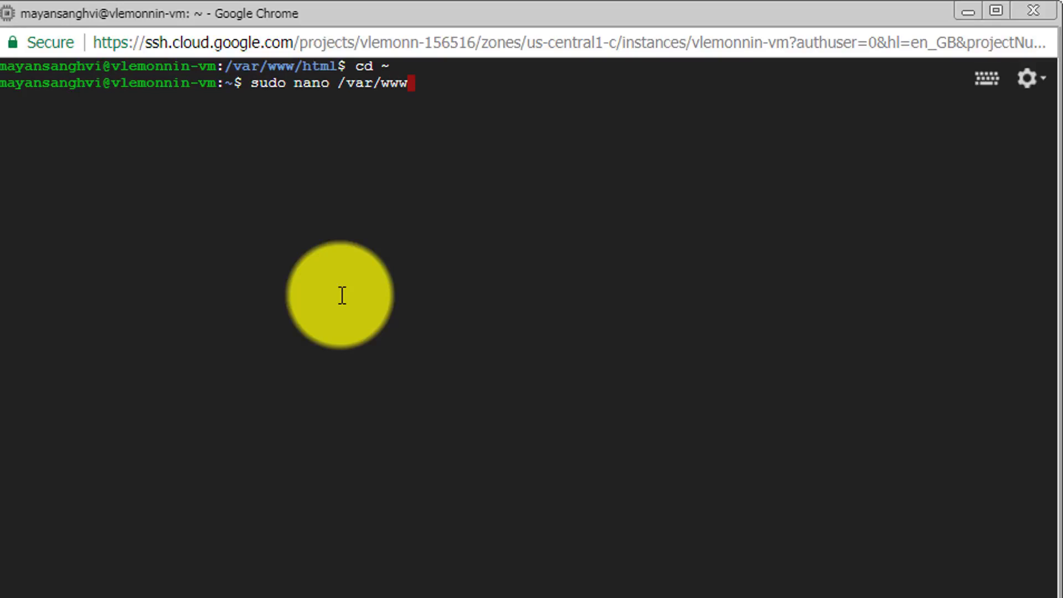
{"action": "type", "text": "/html/index."}
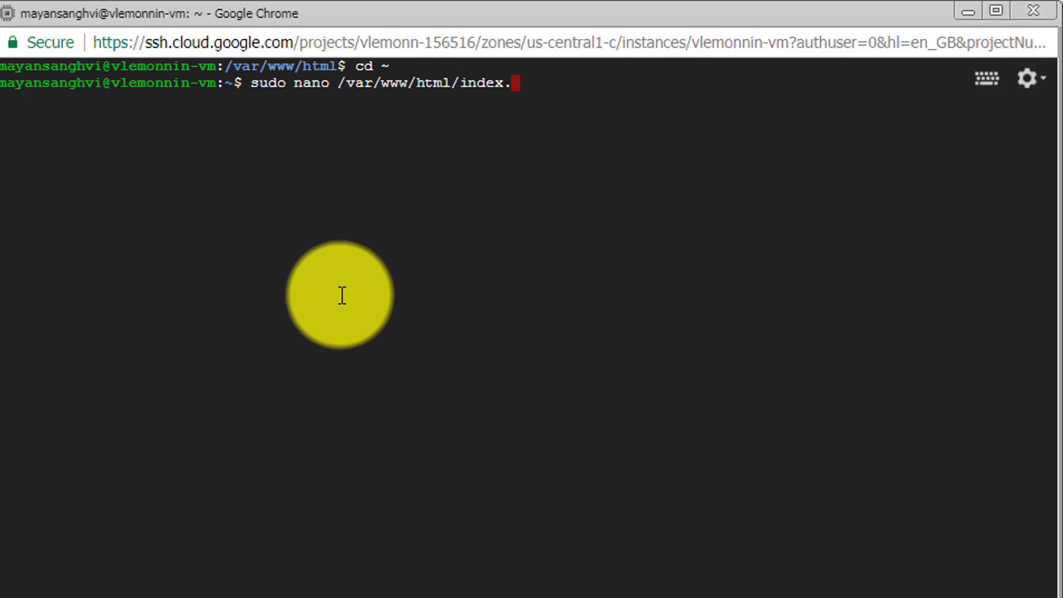
{"action": "type", "text": "php"}
{"action": "key", "text": "Return"}
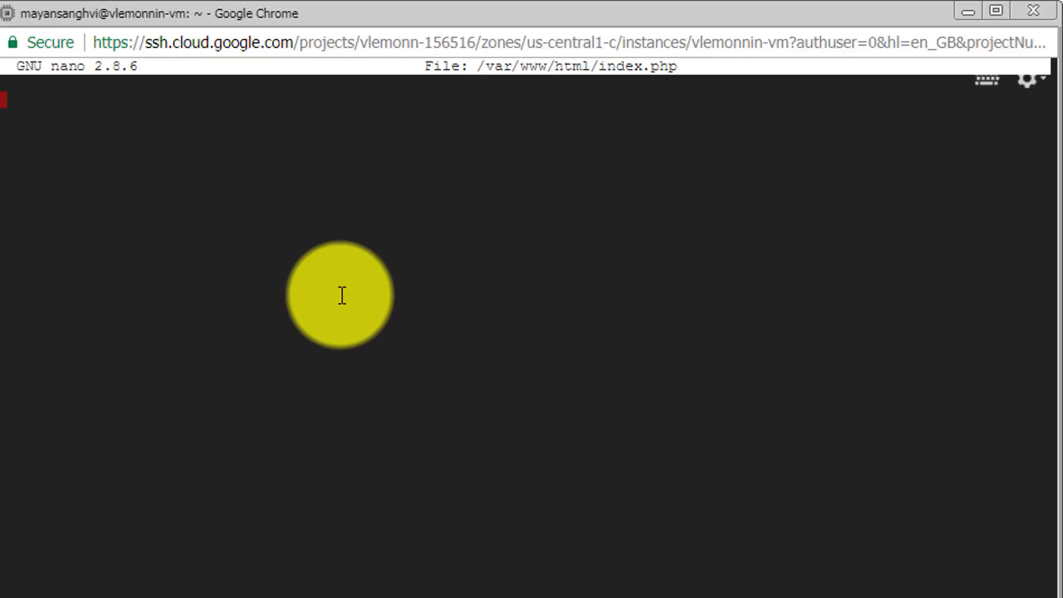
Write a PHP block in index.php that echoes "Hello vLemonn", with opening and closing PHP tags.
{"action": "type", "text": "<?php"}
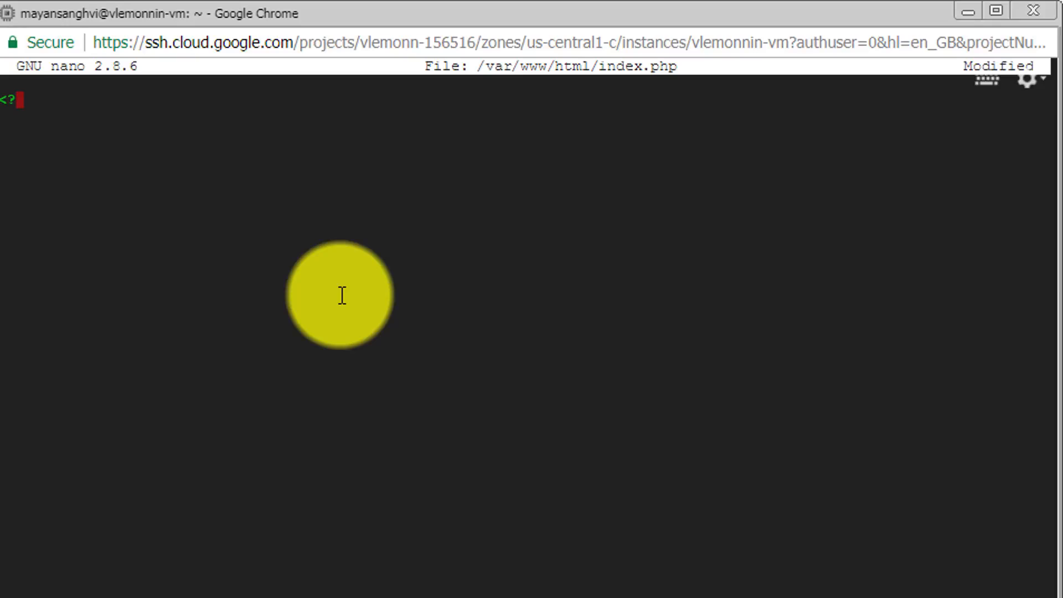
{"action": "key", "text": "Return"}
{"action": "key", "text": "Return"}
{"action": "type", "text": "echo \""}
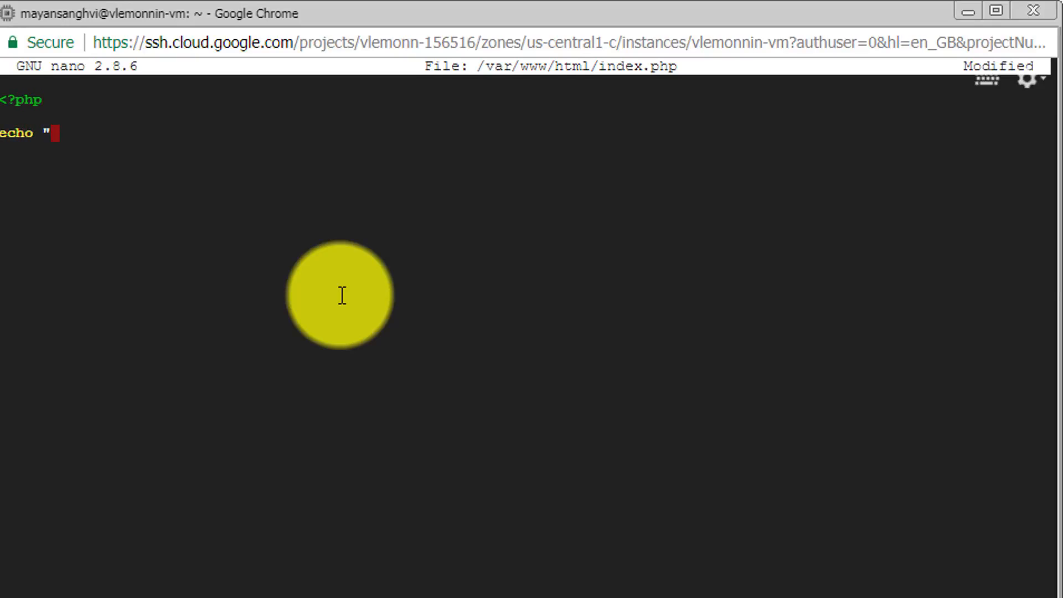
{"action": "type", "text": "Hellop"}
{"action": "key", "text": "BackSpace"}
{"action": "key", "text": "BackSpace"}
{"action": "type", "text": "vLemonn"}
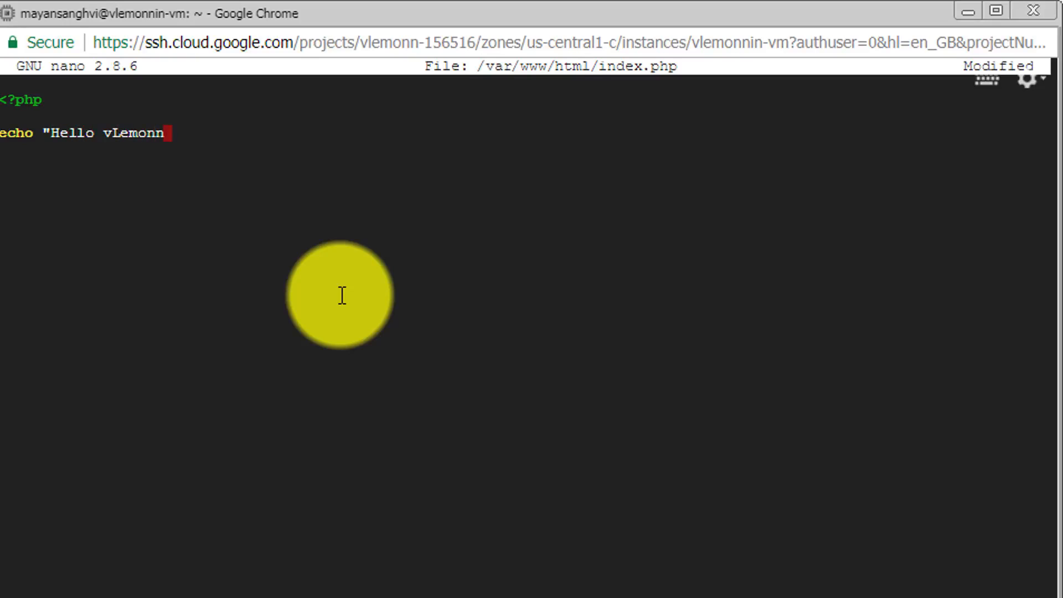
{"action": "type", "text": "\";"}
{"action": "key", "text": "Return"}
{"action": "key", "text": "Return"}
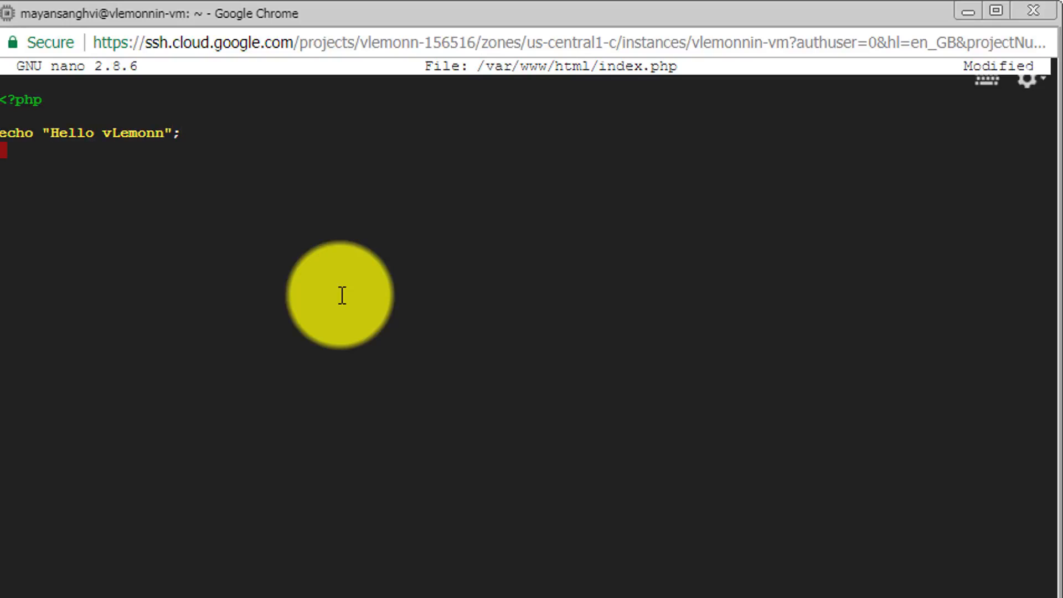
{"action": "type", "text": "?>"}
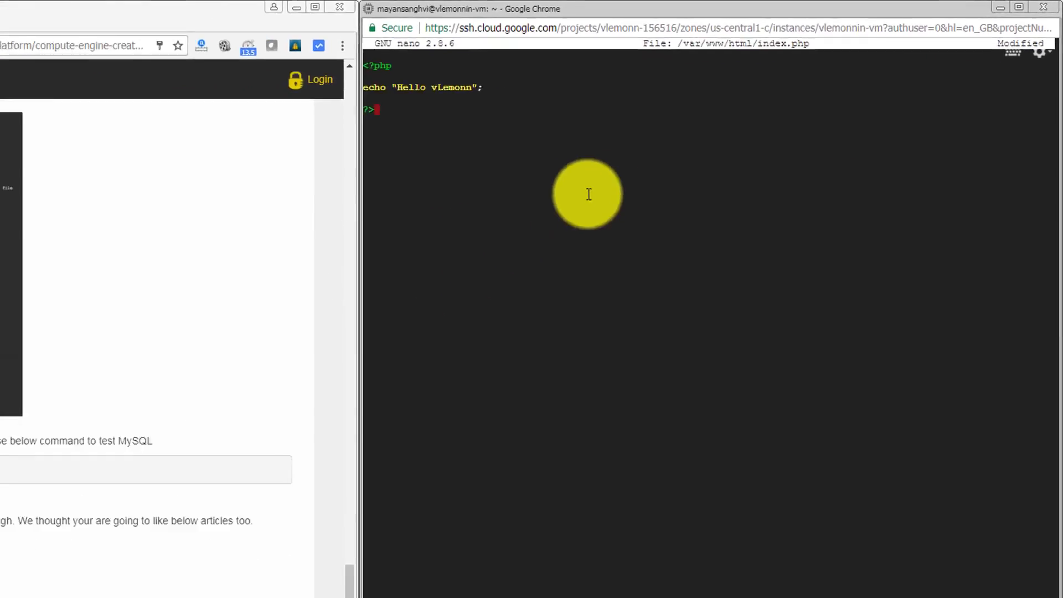
Save index.php under its current name, exit nano and clear the terminal.
{"action": "key", "text": "ctrl+o"}
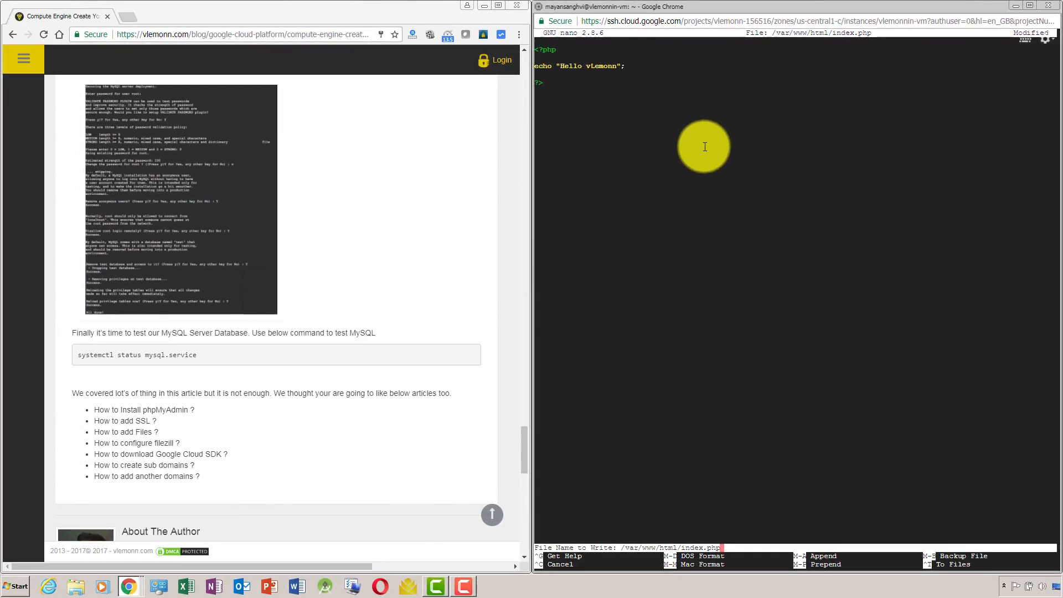
{"action": "key", "text": "Return"}
{"action": "key", "text": "ctrl+x"}
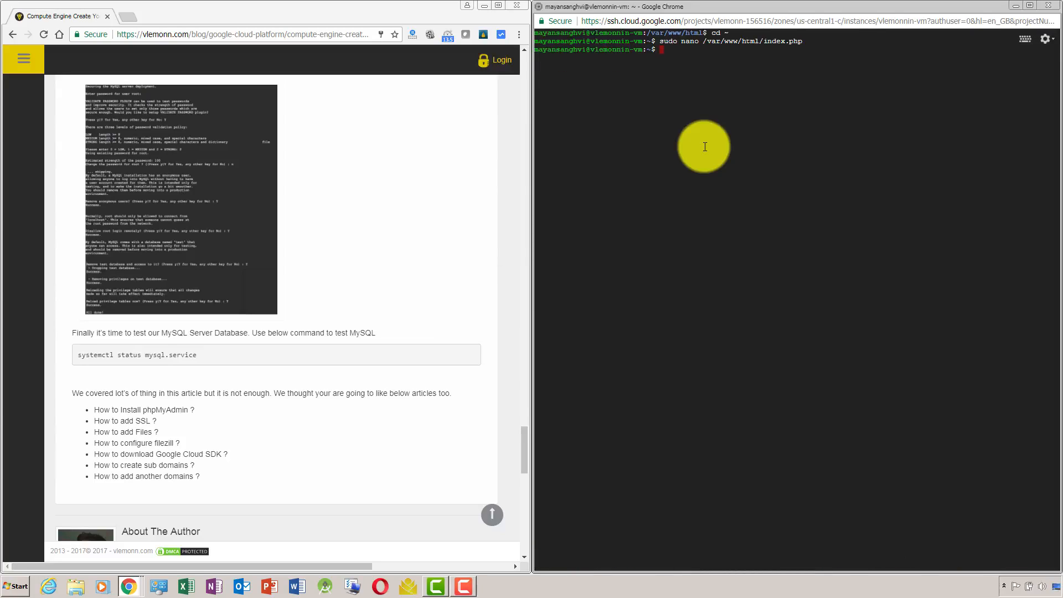
{"action": "type", "text": "clear"}
{"action": "key", "text": "Return"}
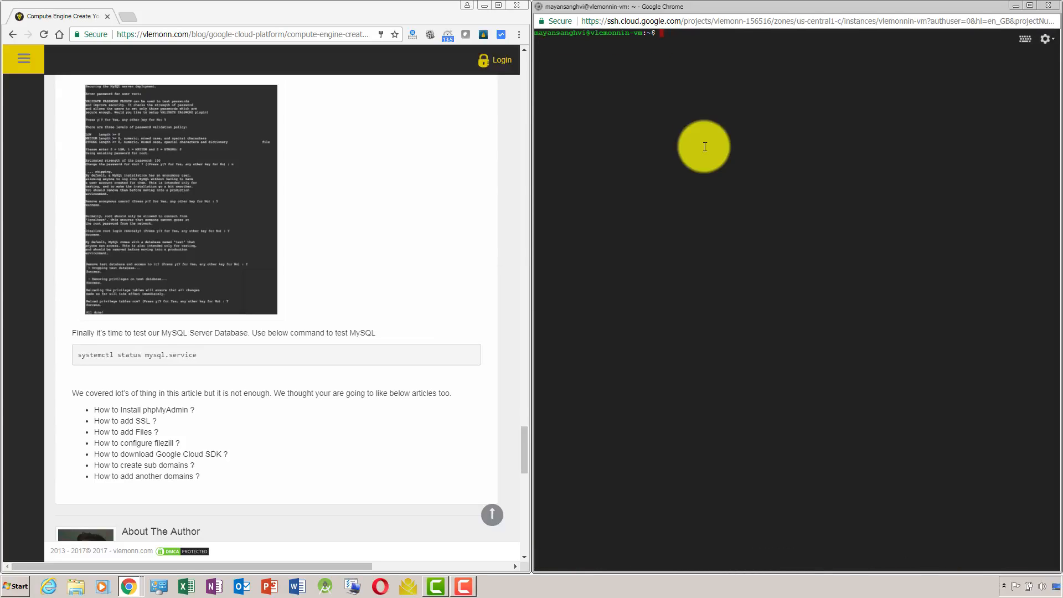
Switch to the Google Cloud VM instances window and open the external IP link of vlemonnin-vm.
{"action": "key", "text": "alt+Tab"}
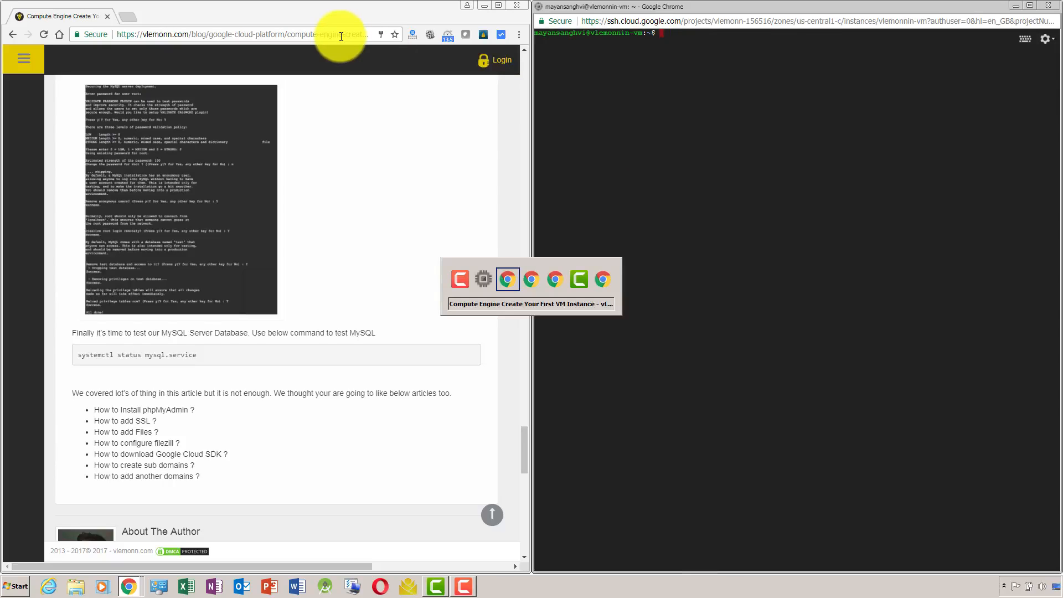
{"action": "key", "text": "alt+Tab"}
{"action": "key", "text": "alt+Tab"}
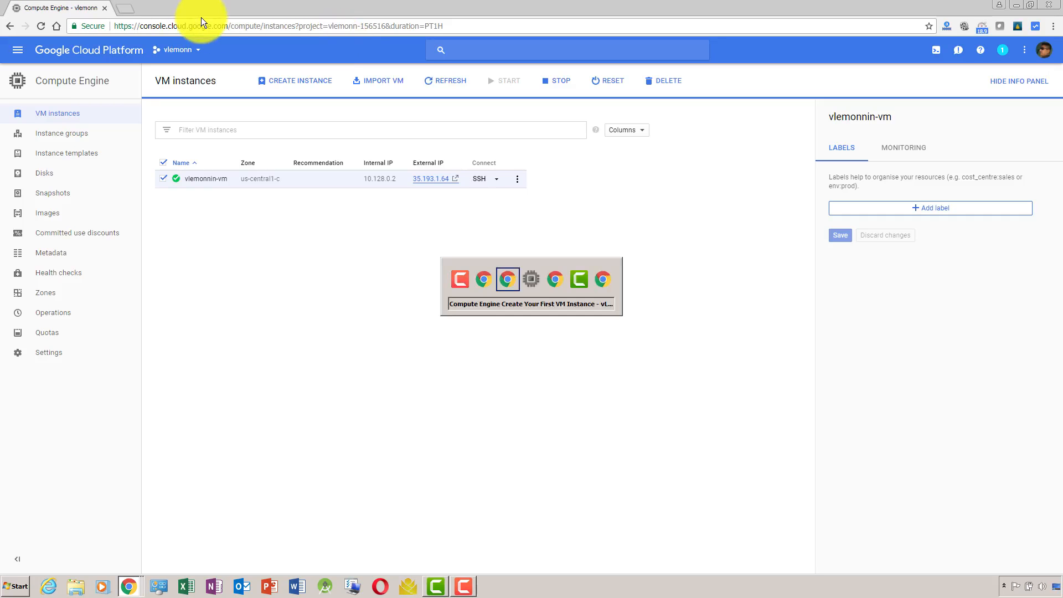
{"action": "key", "text": "alt+Tab"}
{"action": "key", "text": "alt+Tab"}
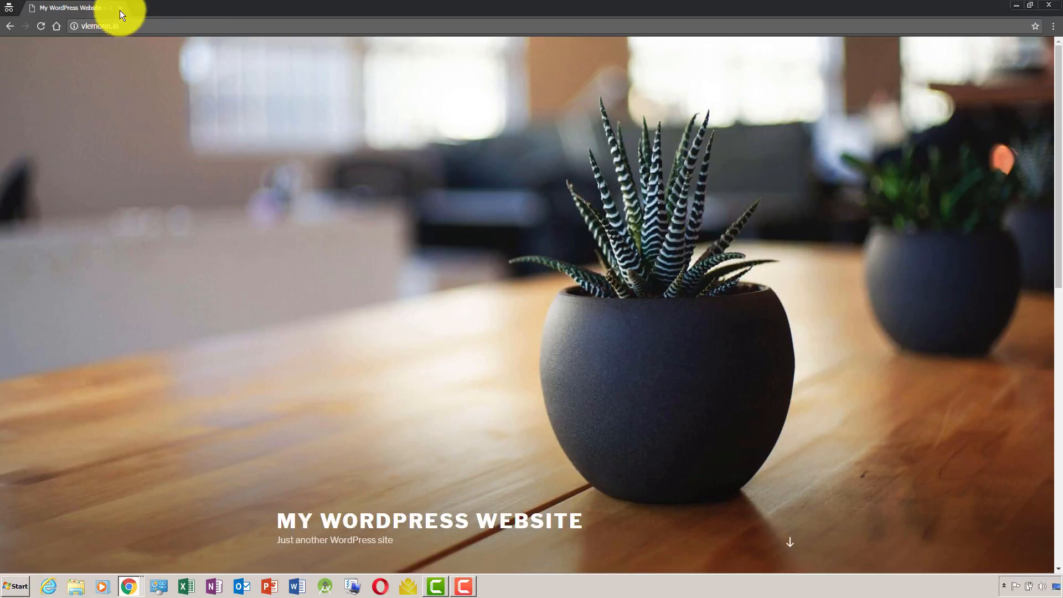
{"action": "key", "text": "alt+Tab"}
{"action": "key", "text": "alt+Tab"}
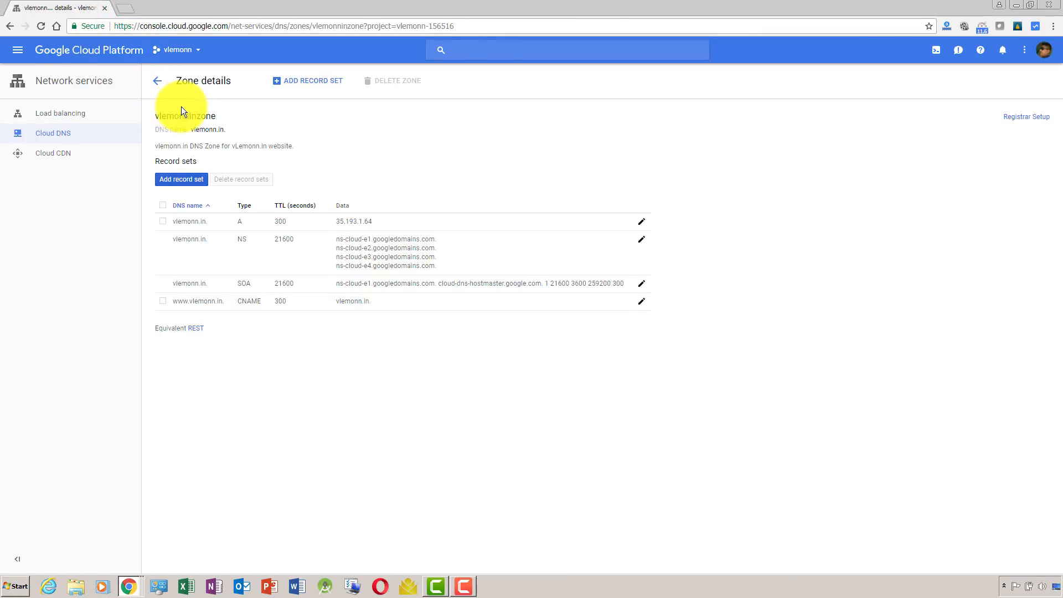
{"action": "key", "text": "alt+Tab"}
{"action": "key", "text": "alt+Tab"}
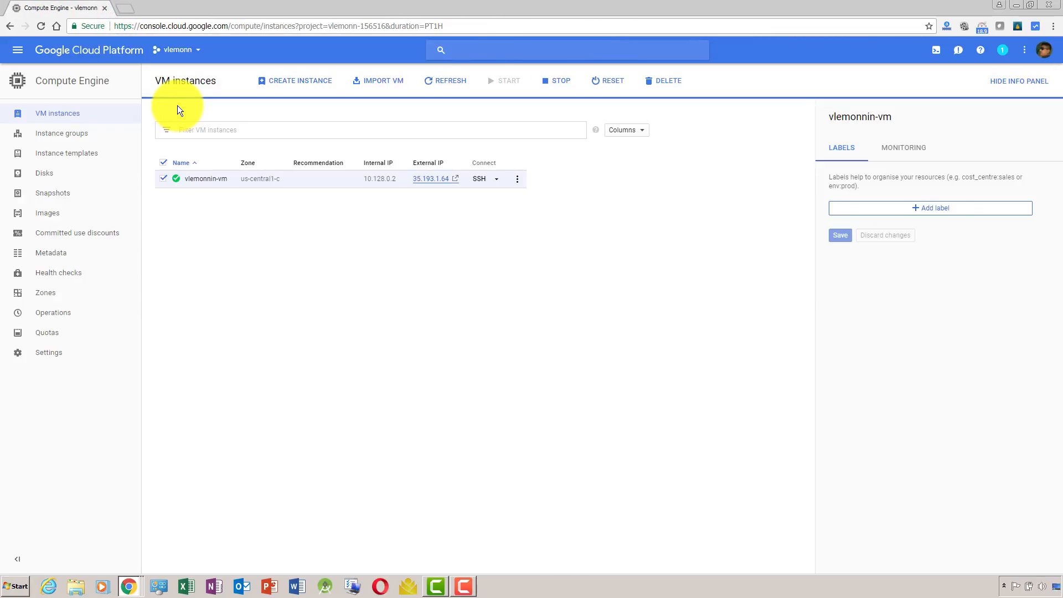
{"action": "key", "text": "alt+Tab"}
{"action": "key", "text": "alt+Tab"}
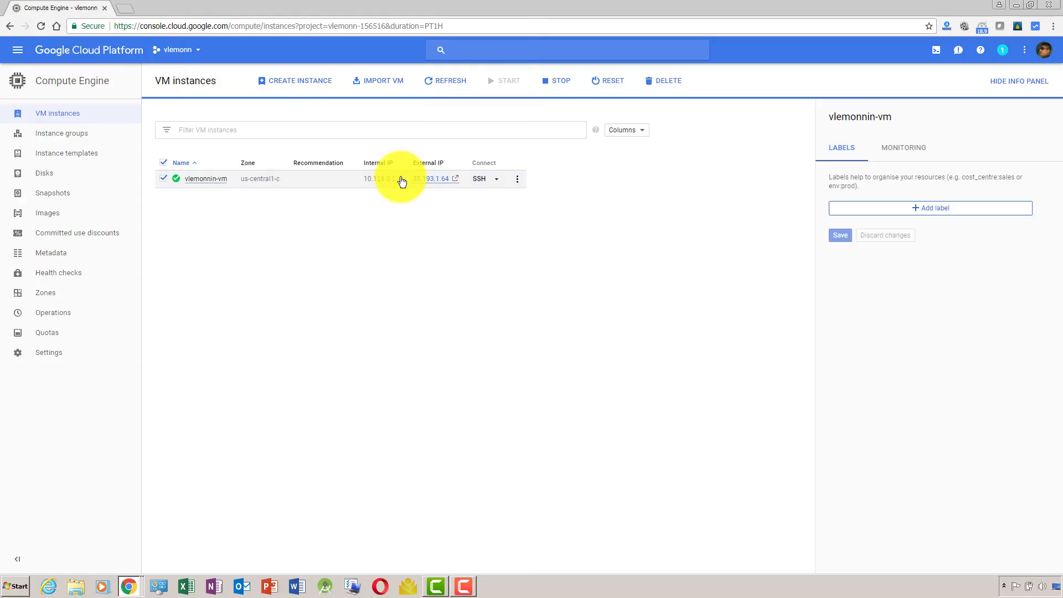
{"action": "left_click", "coordinate": [458, 179]}
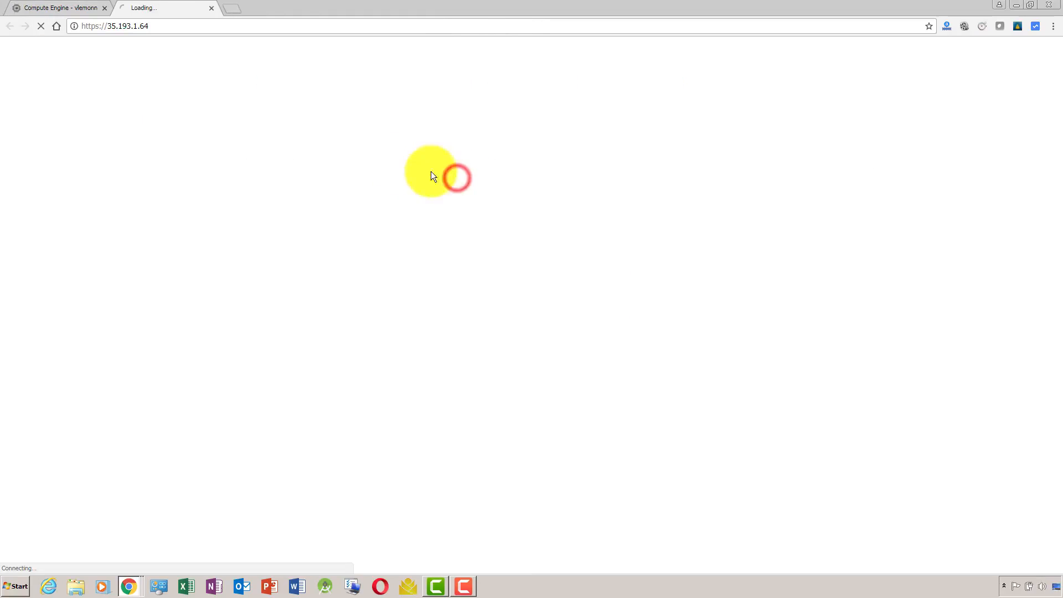
{"action": "left_click", "coordinate": [244, 26]}
{"action": "key", "text": "ctrl+x"}
{"action": "key", "text": "ctrl+v"}
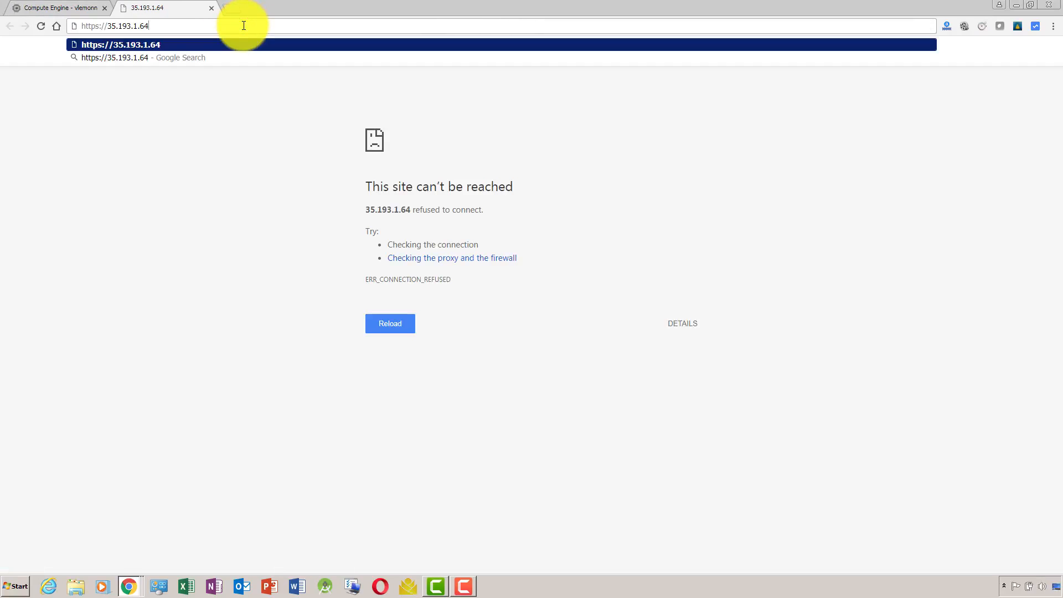
{"action": "left_click", "coordinate": [234, 9]}
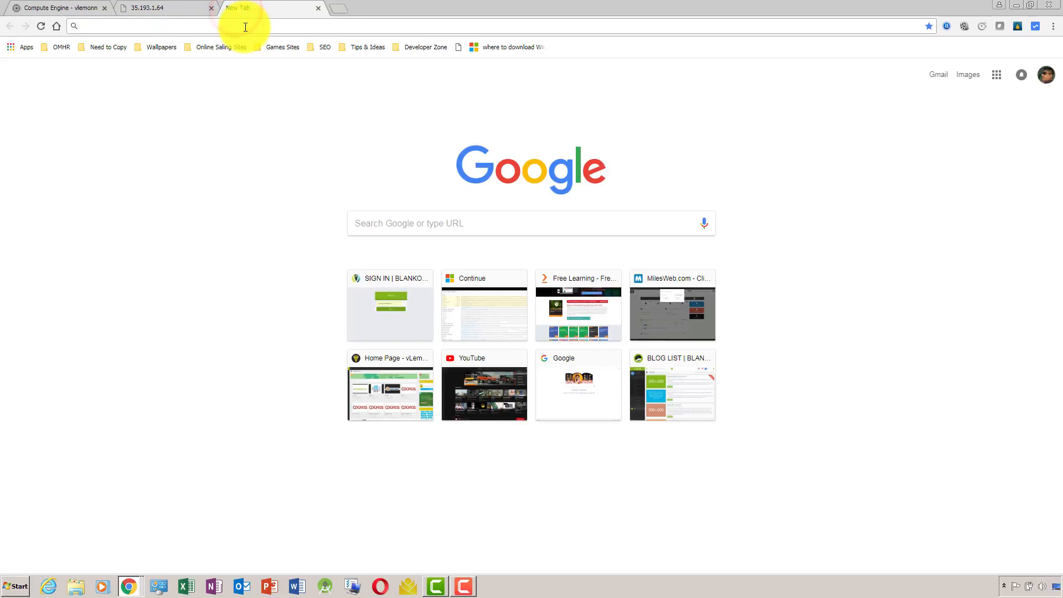
{"action": "key", "text": "ctrl+v"}
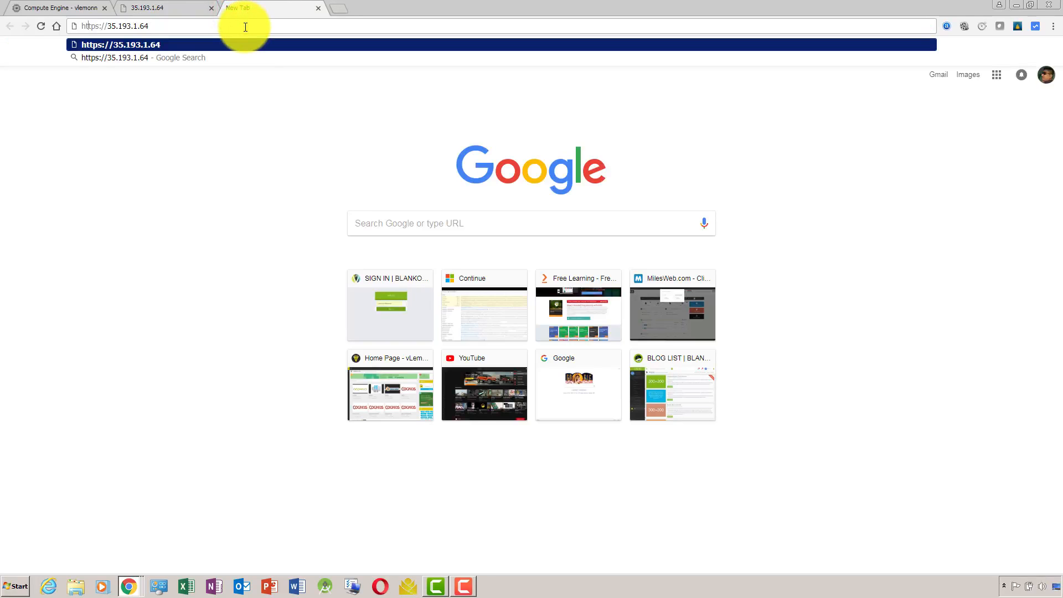
{"action": "key", "text": "BackSpace"}
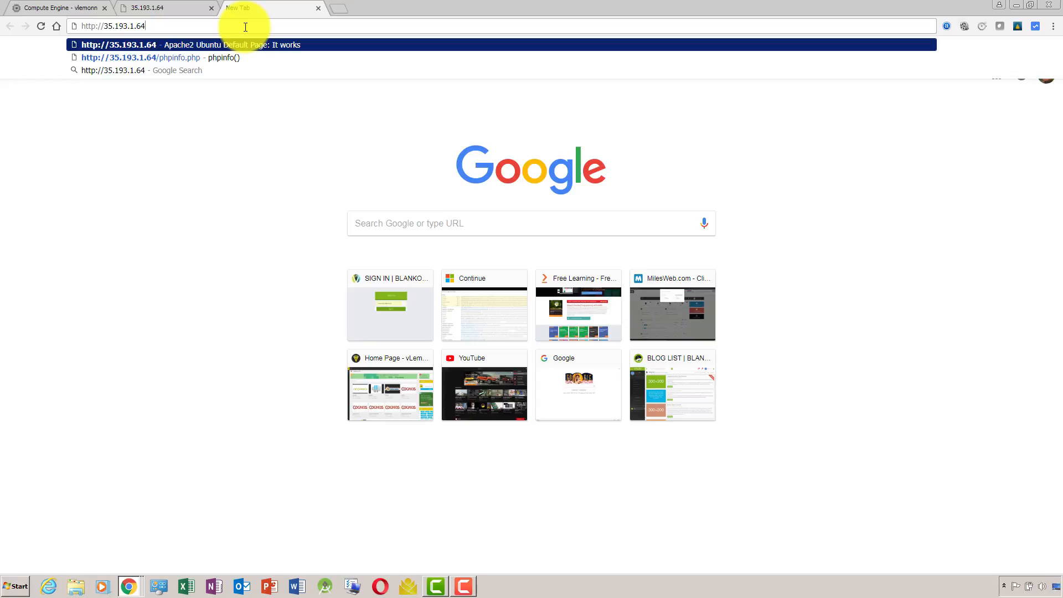
{"action": "type", "text": "/"}
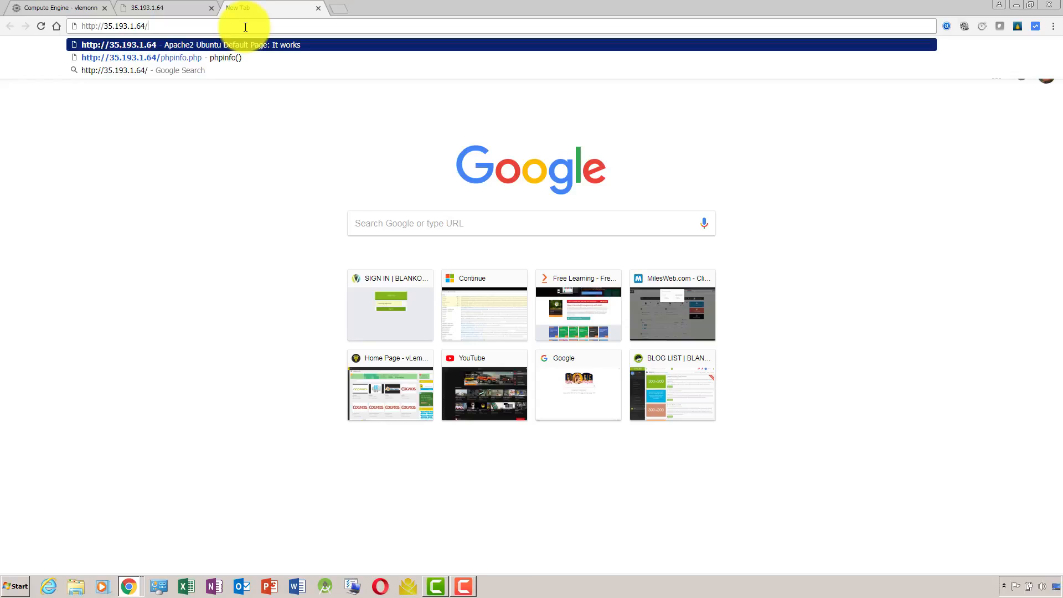
{"action": "type", "text": "inde"}
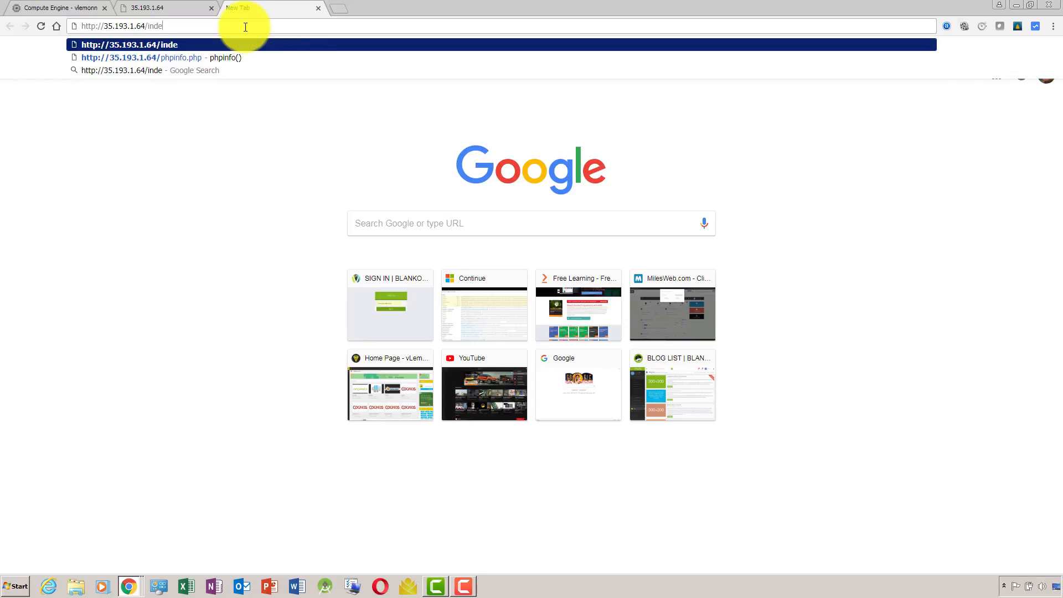
{"action": "type", "text": "x.php"}
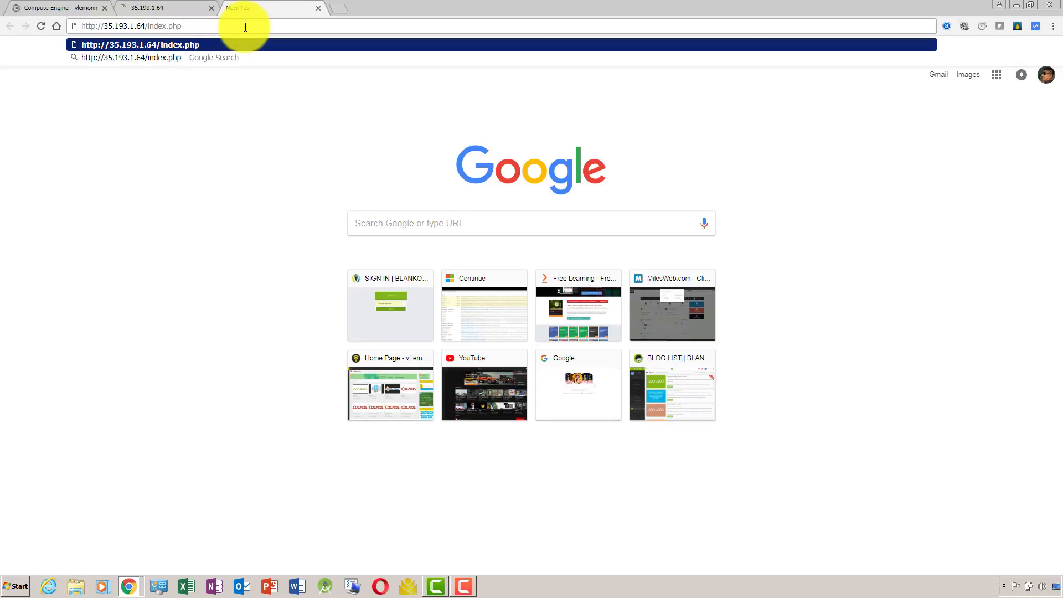
{"action": "key", "text": "Return"}
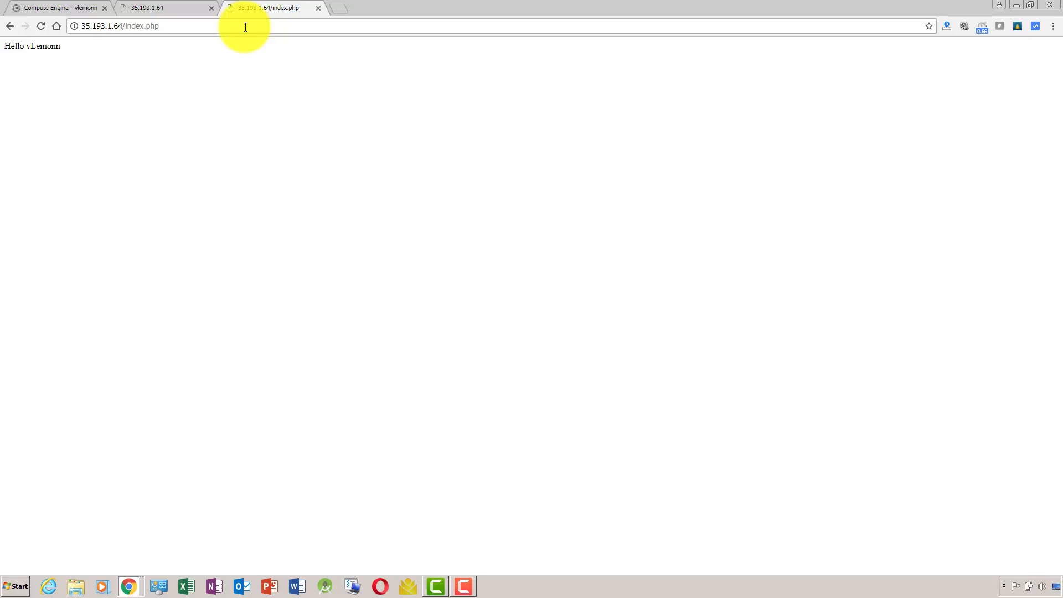
Remove index.php from the address and load the server root at 35.193.1.64.
{"action": "left_click", "coordinate": [245, 27]}
{"action": "double_click", "coordinate": [245, 27]}
{"action": "key", "text": "ctrl+shift+Left"}
{"action": "key", "text": "ctrl+shift+Left"}
{"action": "key", "text": "BackSpace"}
{"action": "key", "text": "Return"}
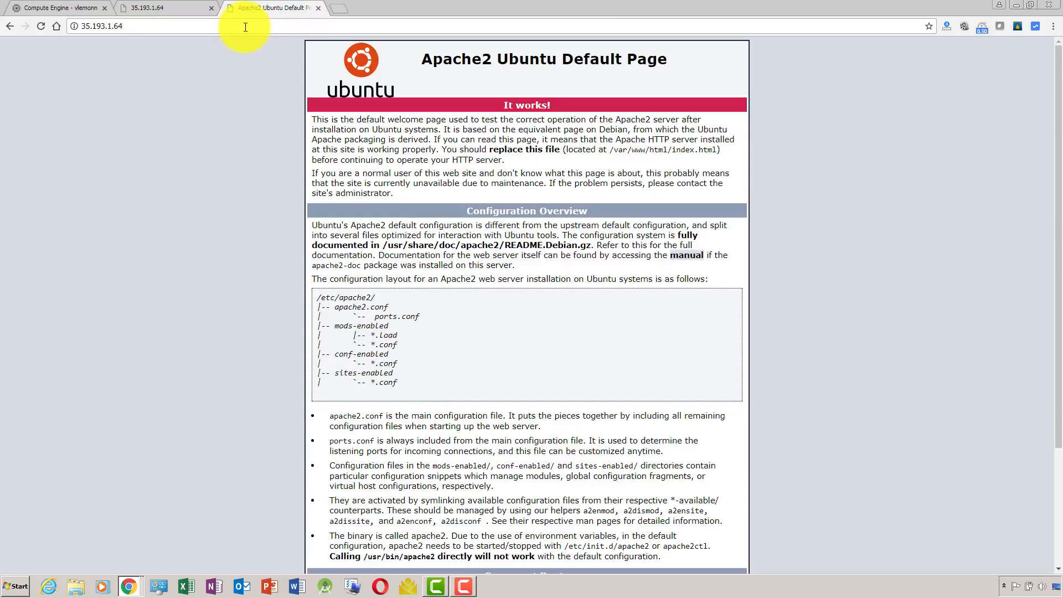
Return to the tutorial article and review its list of suggested follow-up topics, from phpMyAdmin installation to sub domains.
{"action": "key", "text": "alt+Tab"}
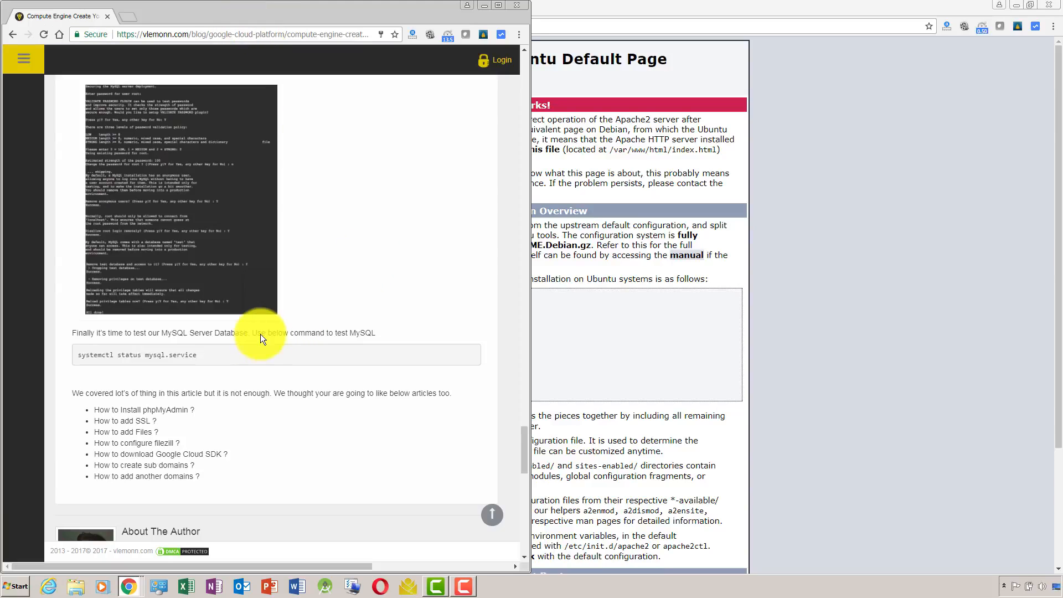
{"action": "left_click_drag", "start_coordinate": [99, 409], "coordinate": [154, 416]}
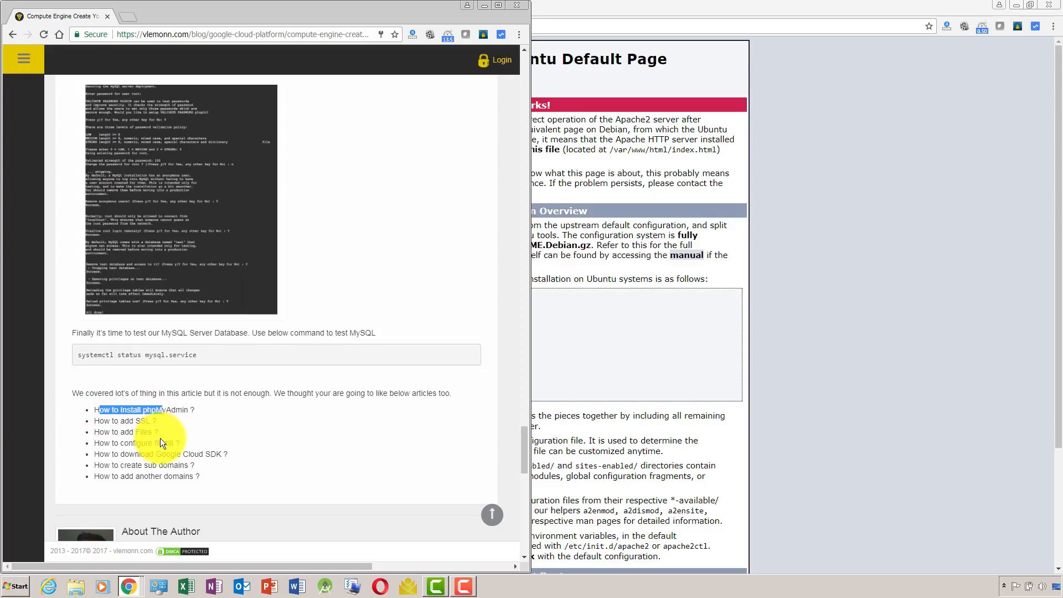
{"action": "left_click_drag", "start_coordinate": [92, 432], "coordinate": [168, 427]}
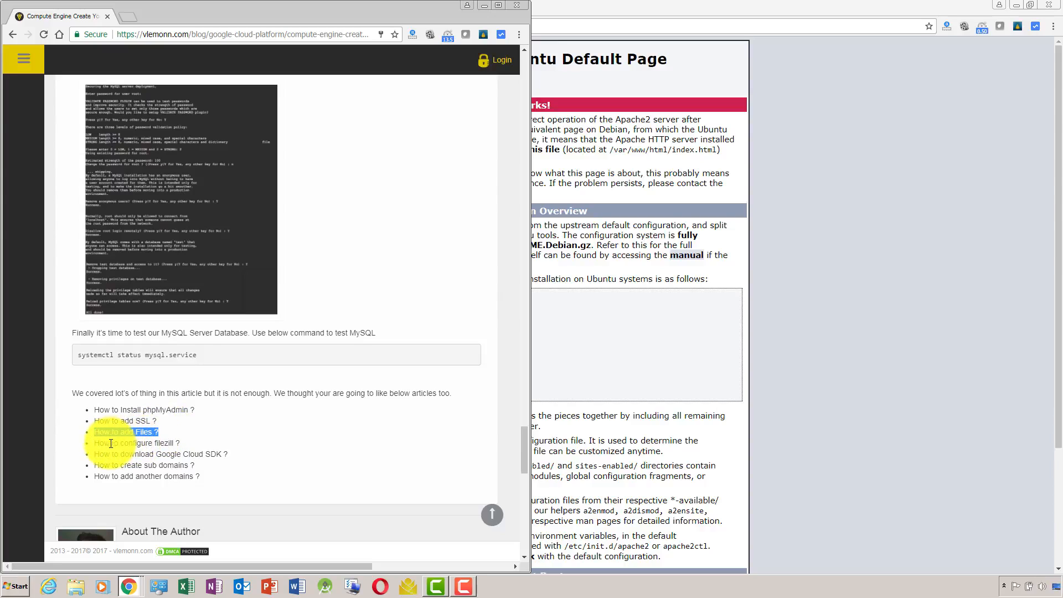
{"action": "left_click_drag", "start_coordinate": [118, 443], "coordinate": [174, 457]}
{"action": "left_click", "coordinate": [106, 470]}
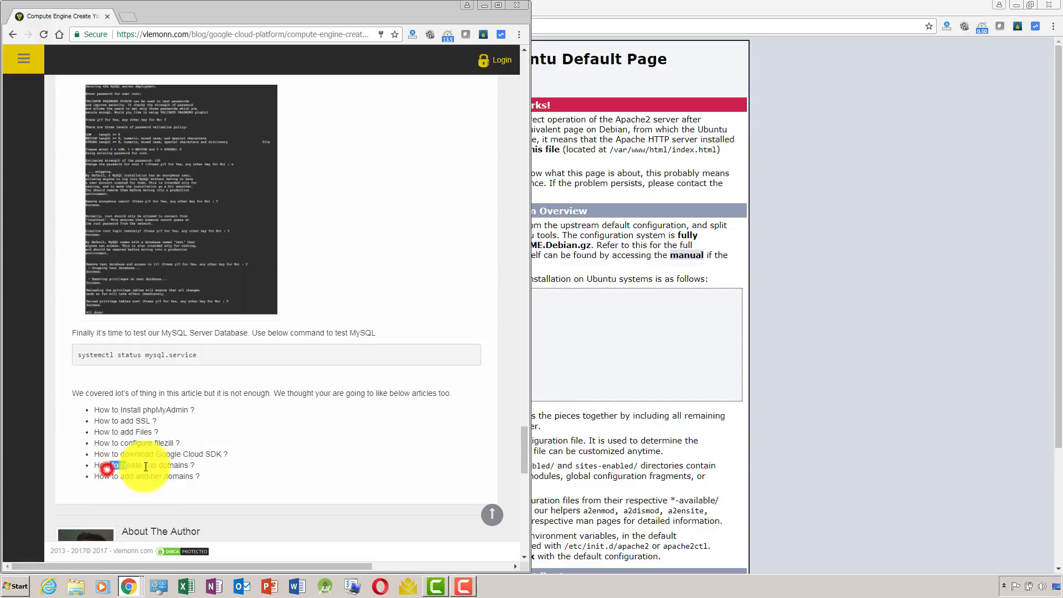